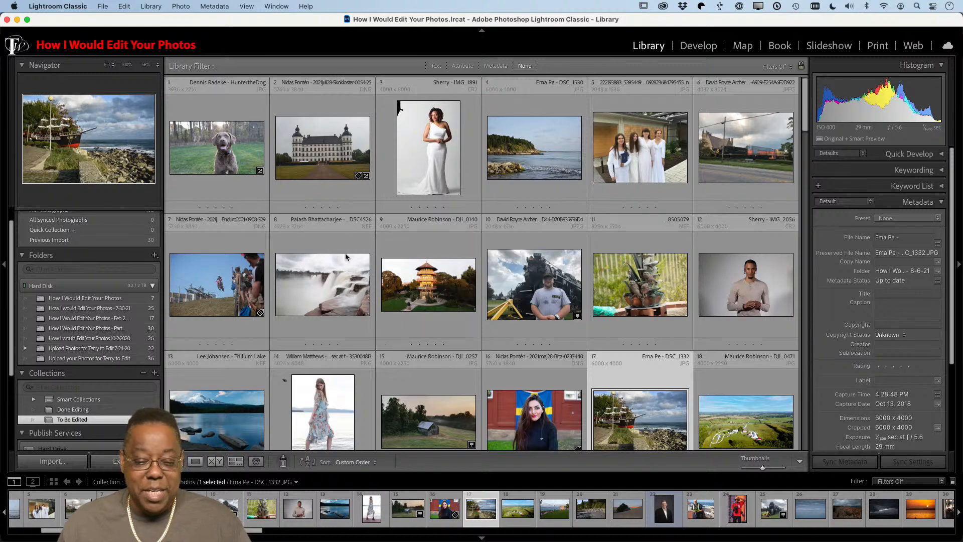
Select the HuntertheDog photo, preview it full screen, and open it in the Develop module.
{"action": "left_click", "coordinate": [193, 152]}
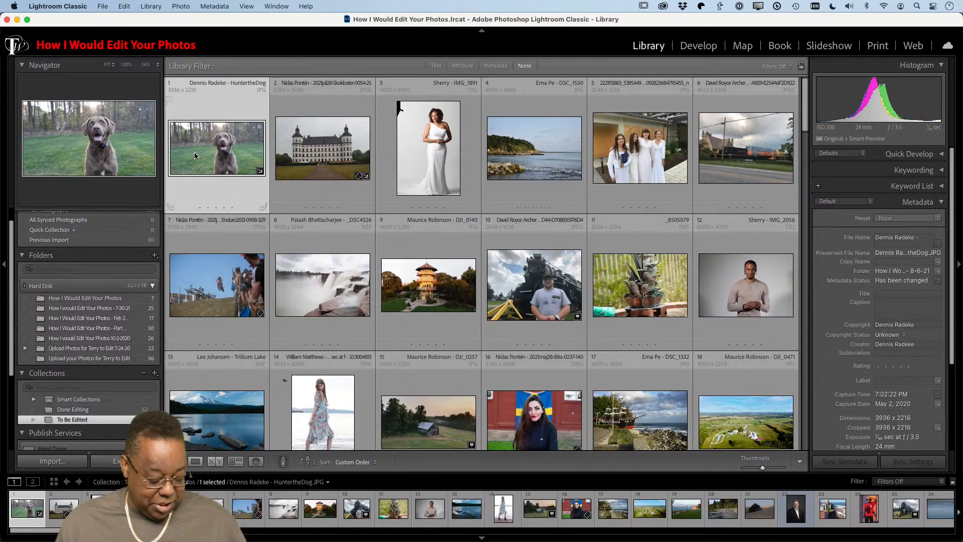
{"action": "key", "text": "f"}
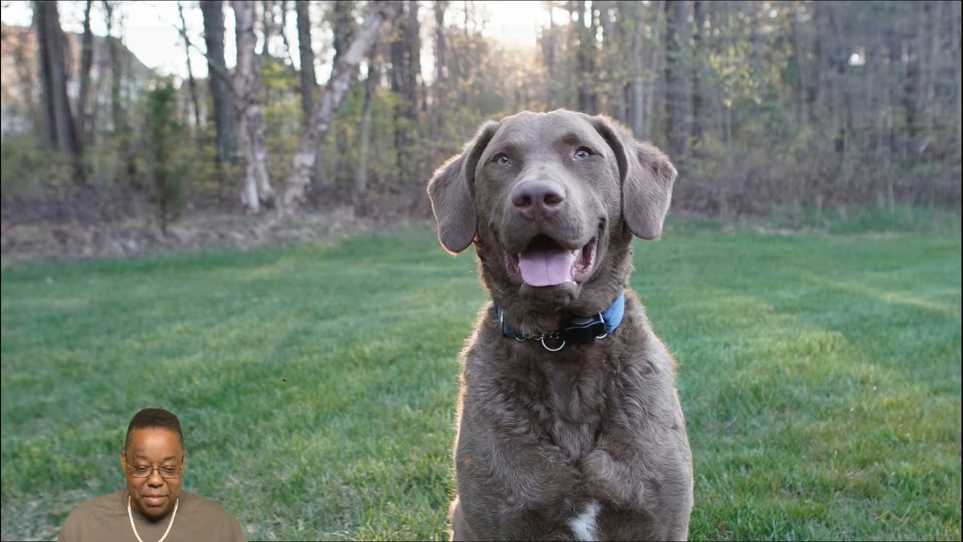
{"action": "key", "text": "f"}
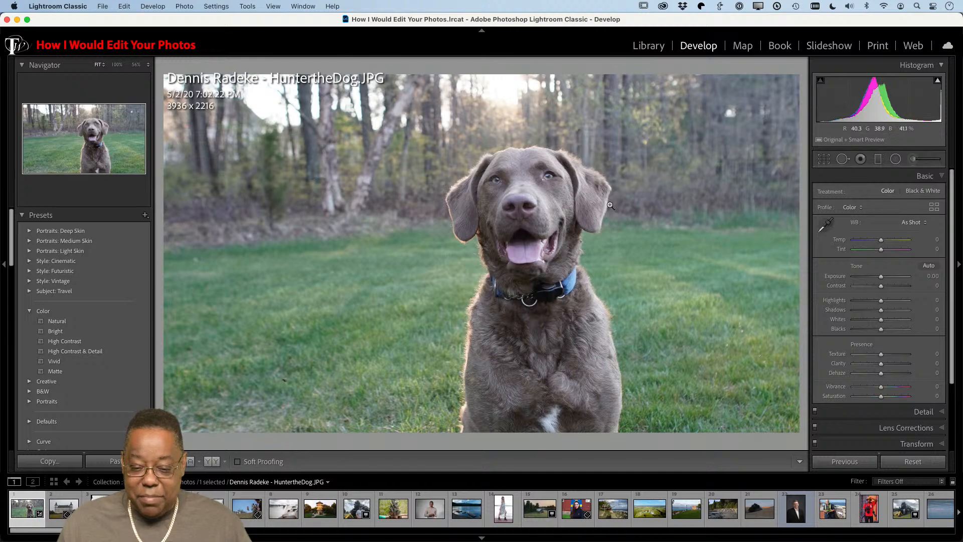
{"action": "left_click", "coordinate": [854, 208]}
{"action": "left_click", "coordinate": [856, 208]}
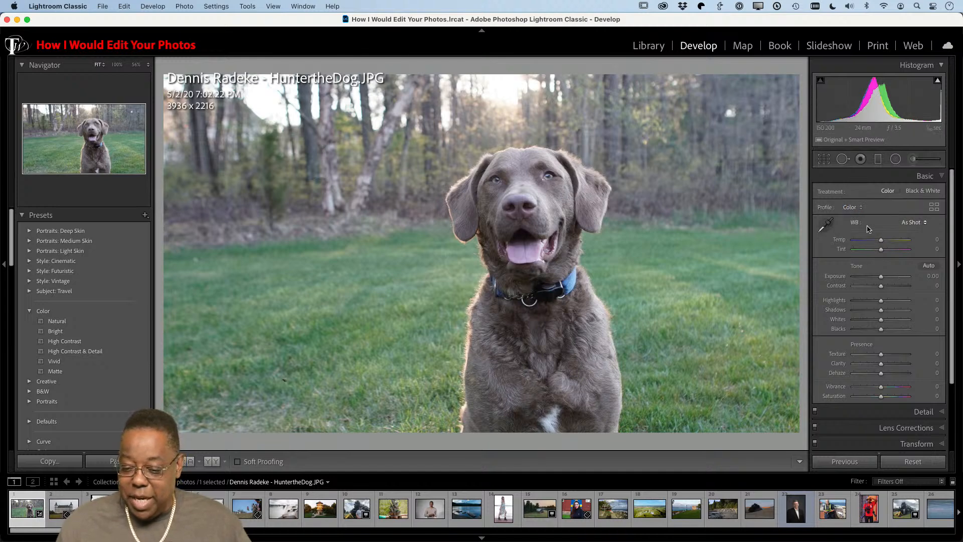
Enable profile corrections in the lens corrections for the dog photo.
{"action": "scroll", "coordinate": [898, 331], "scroll_direction": "down", "scroll_amount": 1}
{"action": "scroll", "coordinate": [899, 331], "scroll_direction": "down", "scroll_amount": 5}
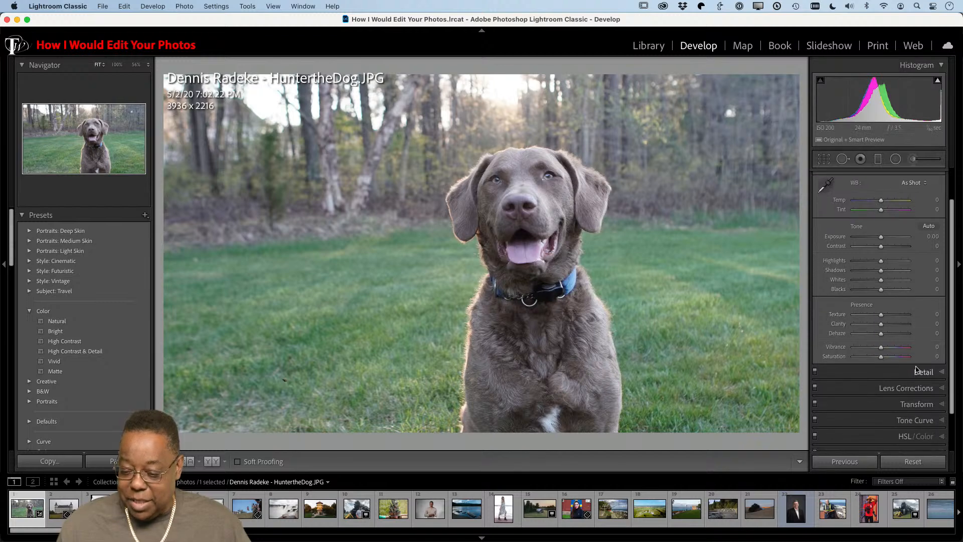
{"action": "scroll", "coordinate": [920, 361], "scroll_direction": "down", "scroll_amount": 1}
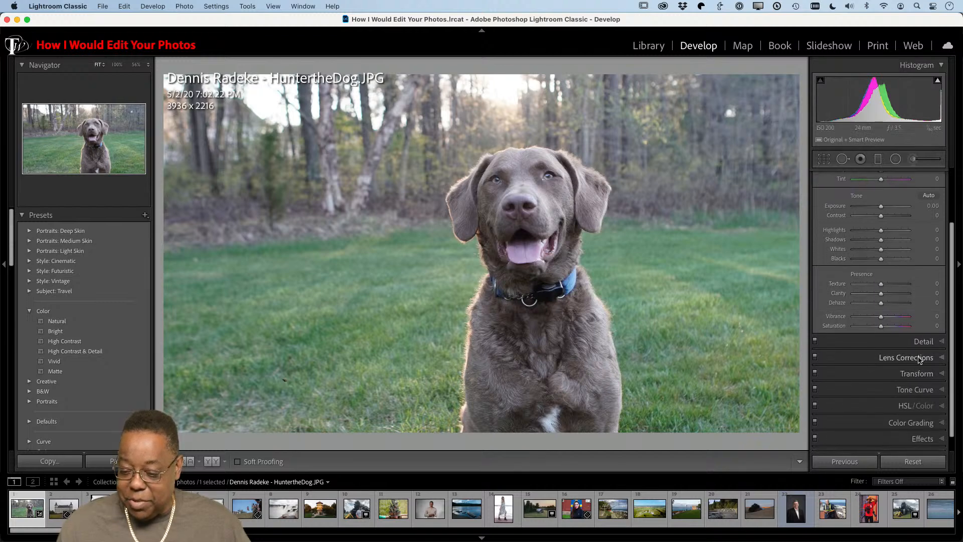
{"action": "left_click", "coordinate": [920, 359]}
{"action": "left_click", "coordinate": [823, 219]}
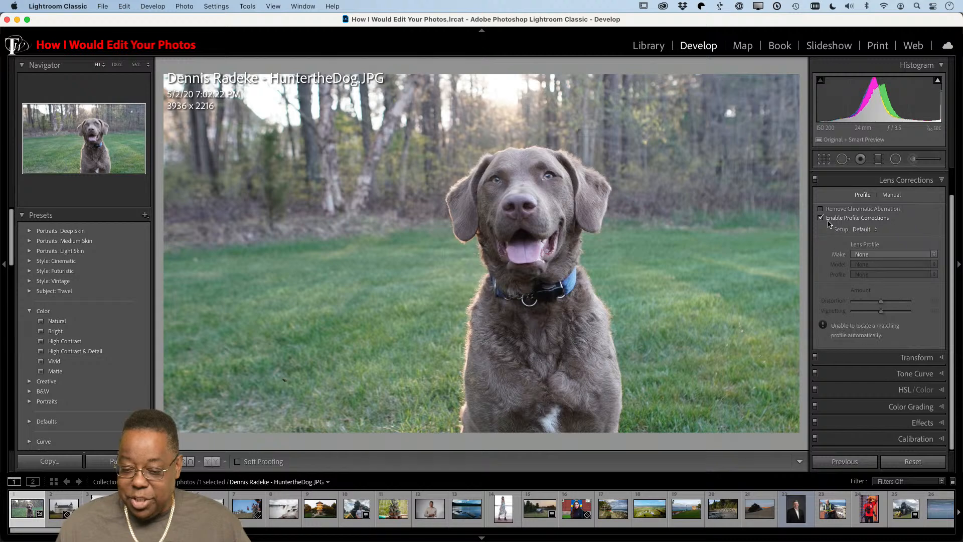
Apply the automatic tone adjustment to the dog photo in the Basic settings.
{"action": "scroll", "coordinate": [913, 198], "scroll_direction": "up", "scroll_amount": 2}
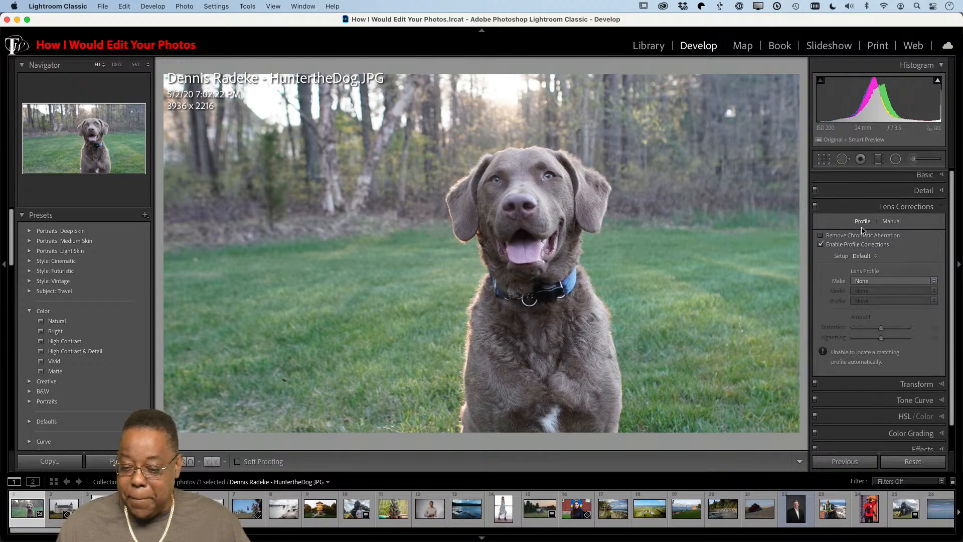
{"action": "left_click", "coordinate": [913, 178]}
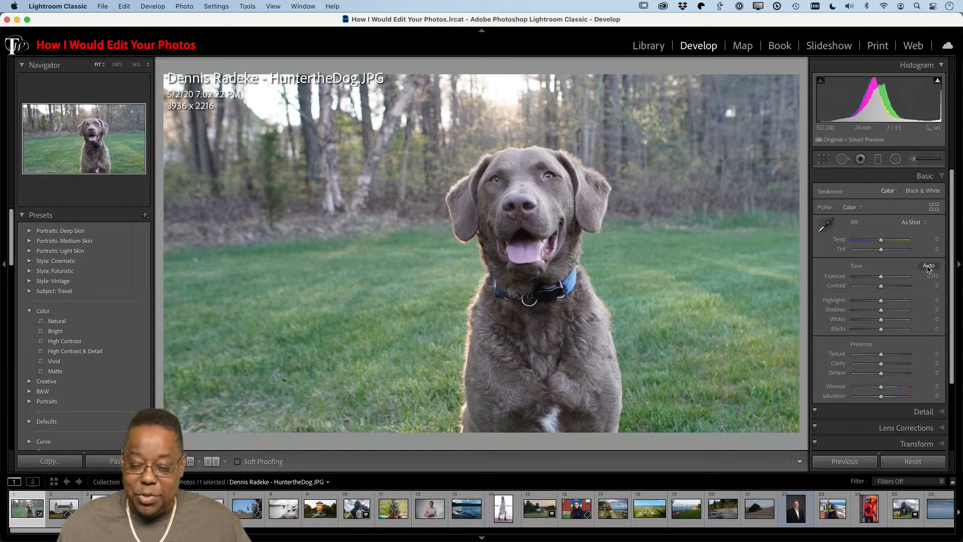
{"action": "left_click", "coordinate": [928, 266]}
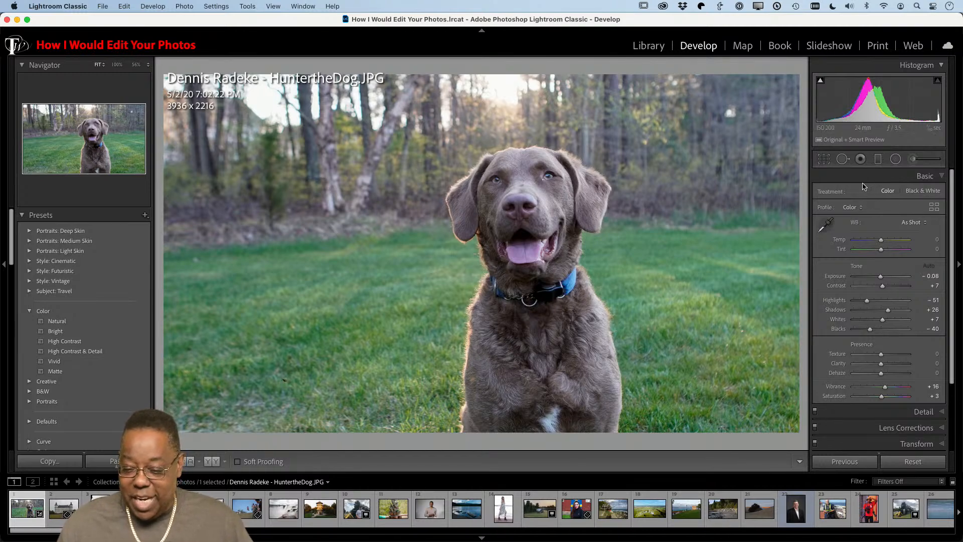
Straighten the photo along the far edge of the grass, to an angle of about 1.58, and apply the crop.
{"action": "left_click", "coordinate": [824, 161]}
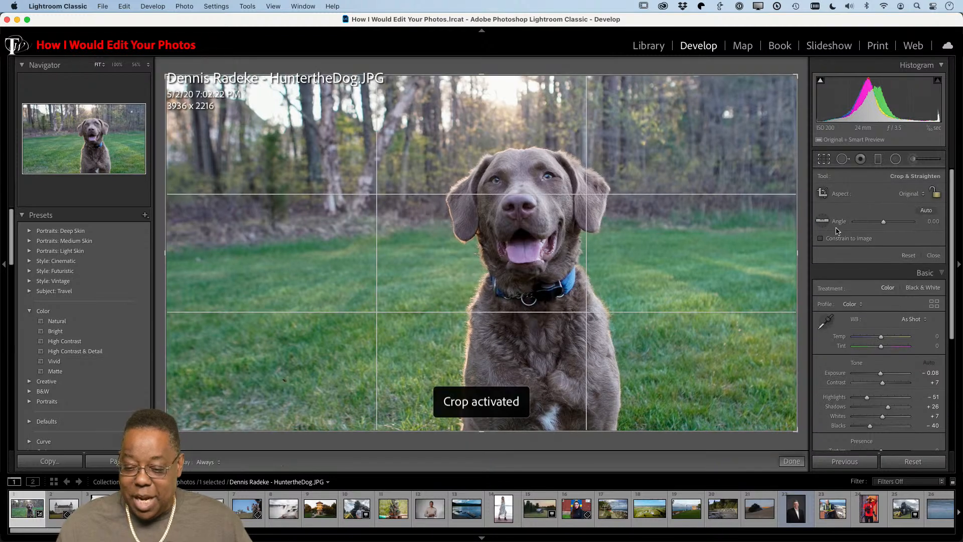
{"action": "left_click", "coordinate": [823, 223]}
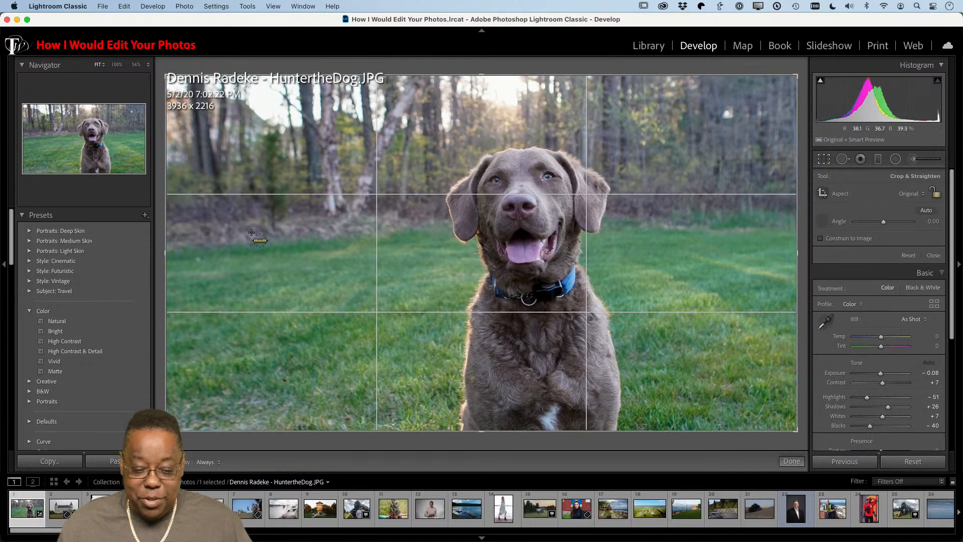
{"action": "left_click_drag", "start_coordinate": [742, 208], "coordinate": [175, 222]}
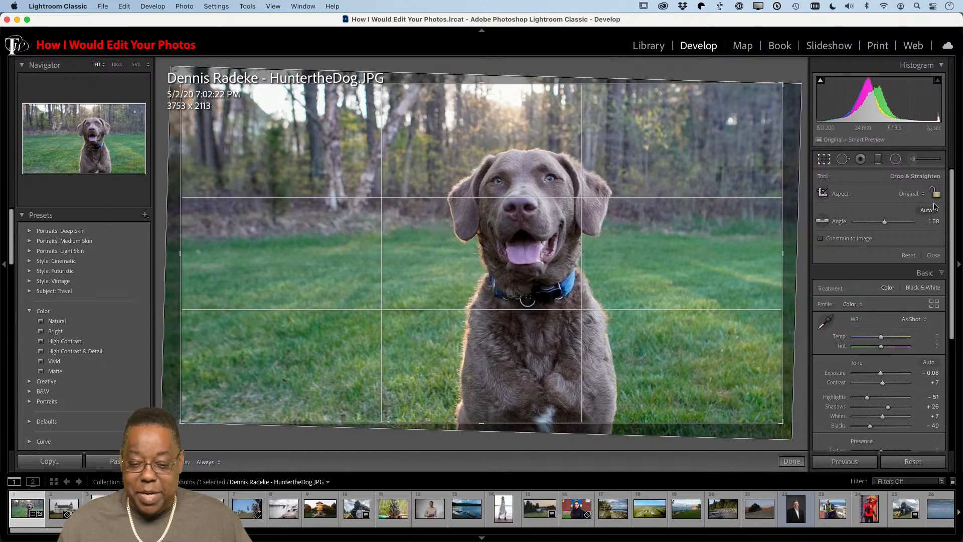
{"action": "key", "text": "d"}
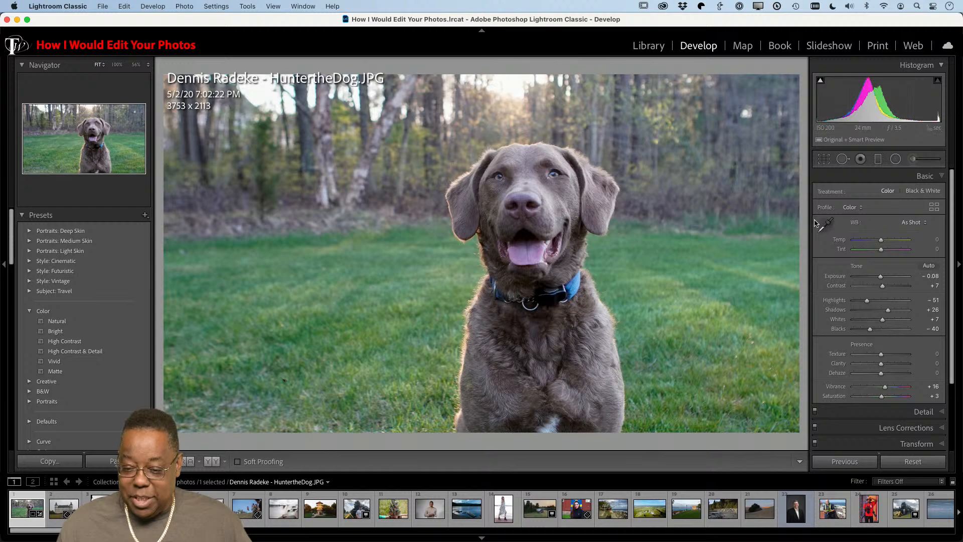
Set the photo's Blacks to -11 through the histogram.
{"action": "mouse_move", "coordinate": [824, 84]}
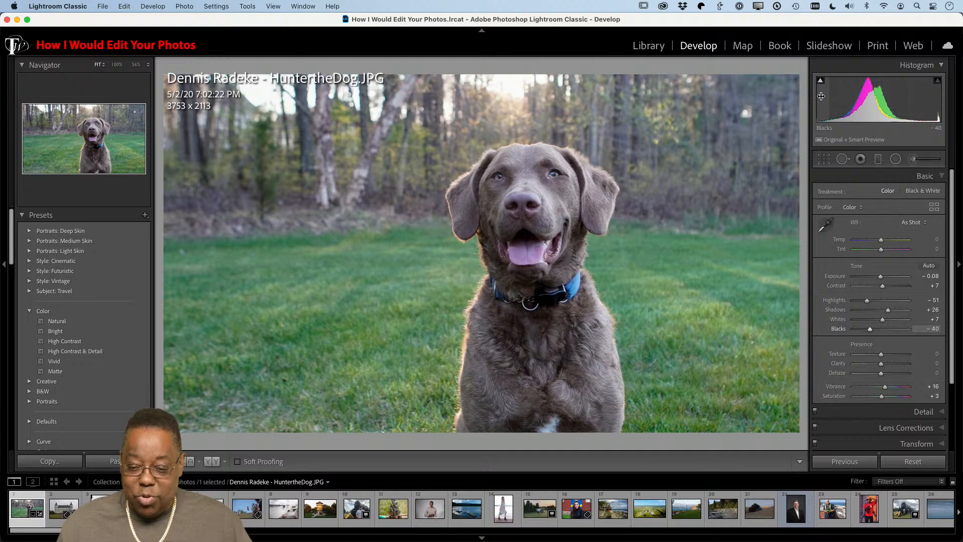
{"action": "left_click_drag", "start_coordinate": [831, 101], "coordinate": [846, 101]}
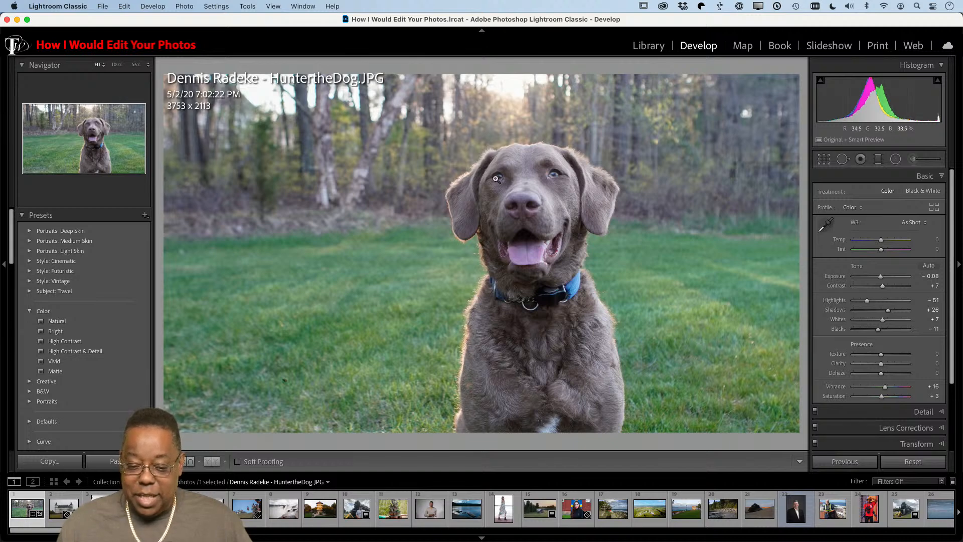
Activate the Adjustment Brush with the Exposure effect and set its Exposure to 0.64.
{"action": "left_click", "coordinate": [517, 179]}
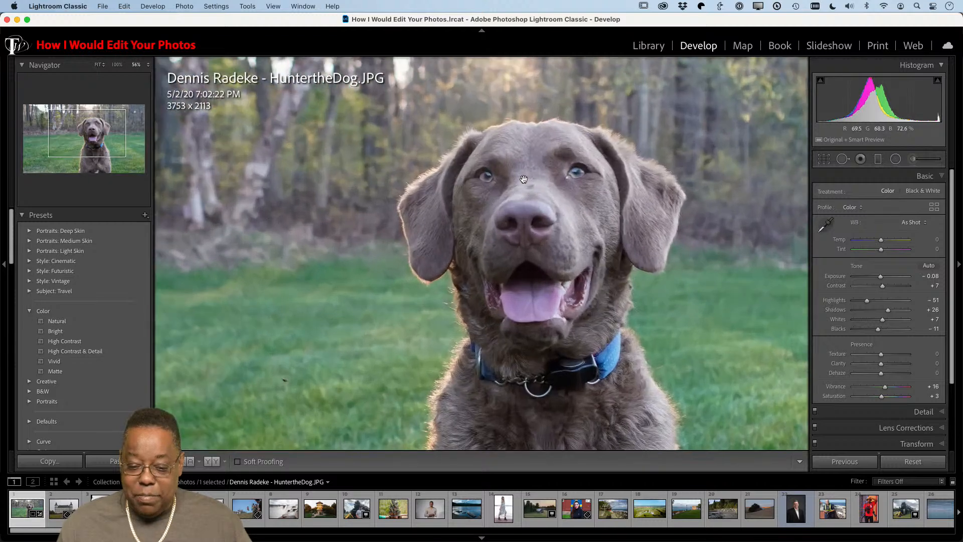
{"action": "left_click", "coordinate": [542, 188]}
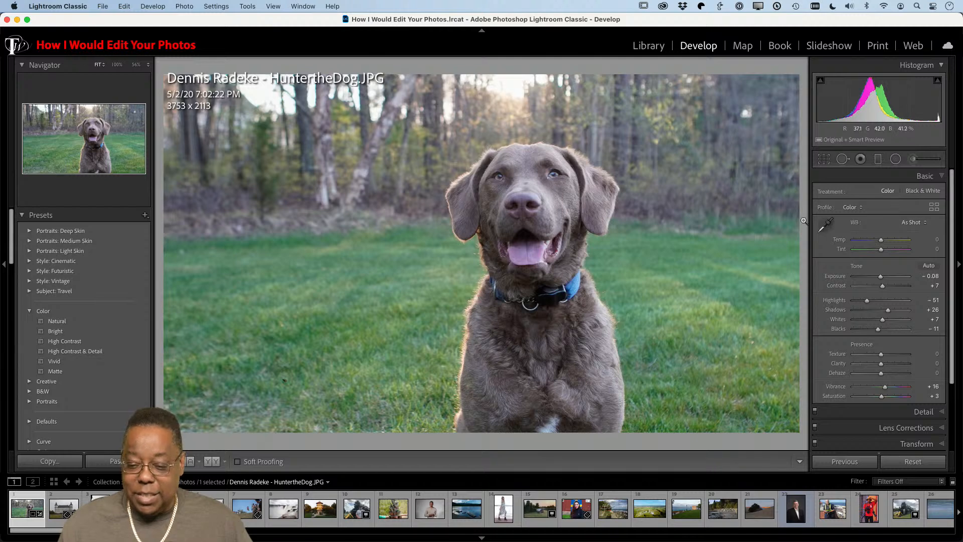
{"action": "left_click", "coordinate": [914, 160]}
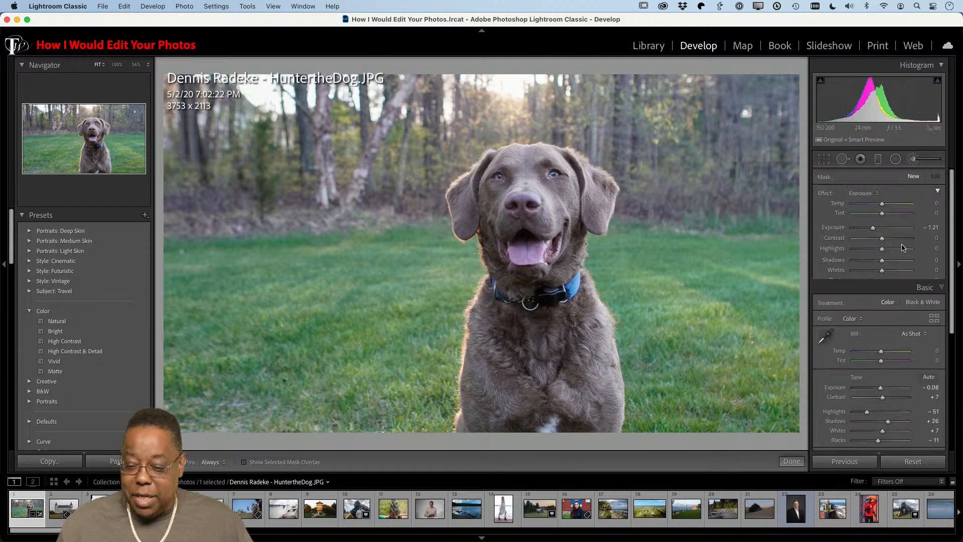
{"action": "left_click", "coordinate": [864, 194]}
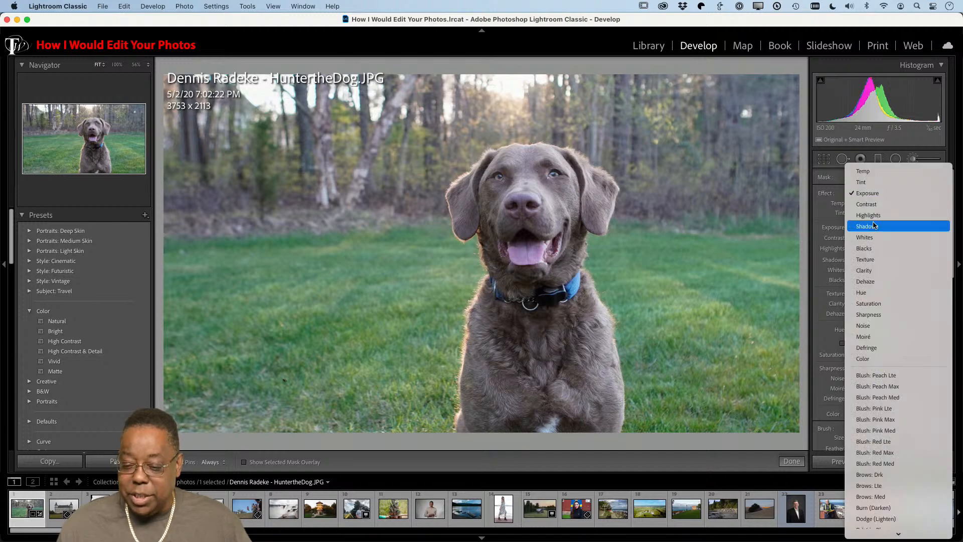
{"action": "left_click", "coordinate": [868, 194]}
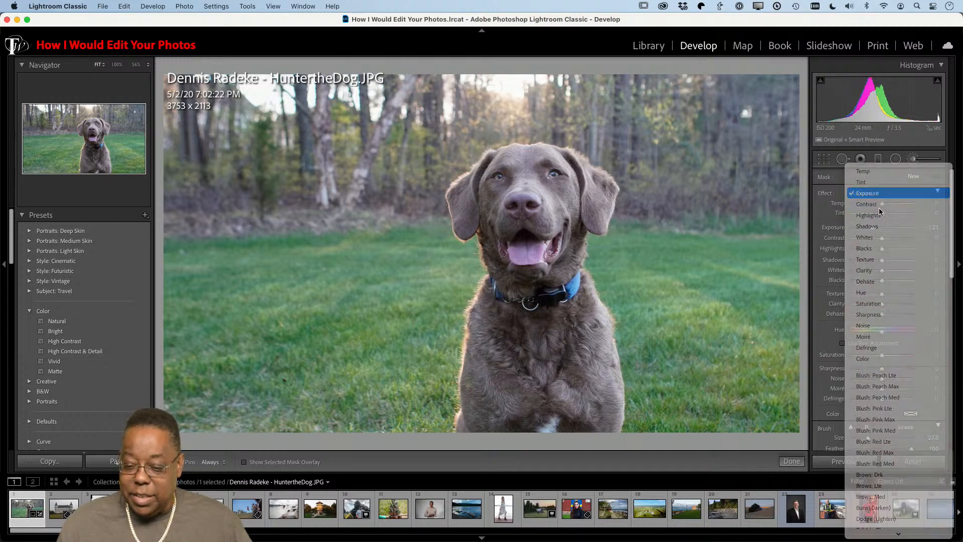
{"action": "left_click_drag", "start_coordinate": [873, 229], "coordinate": [882, 230]}
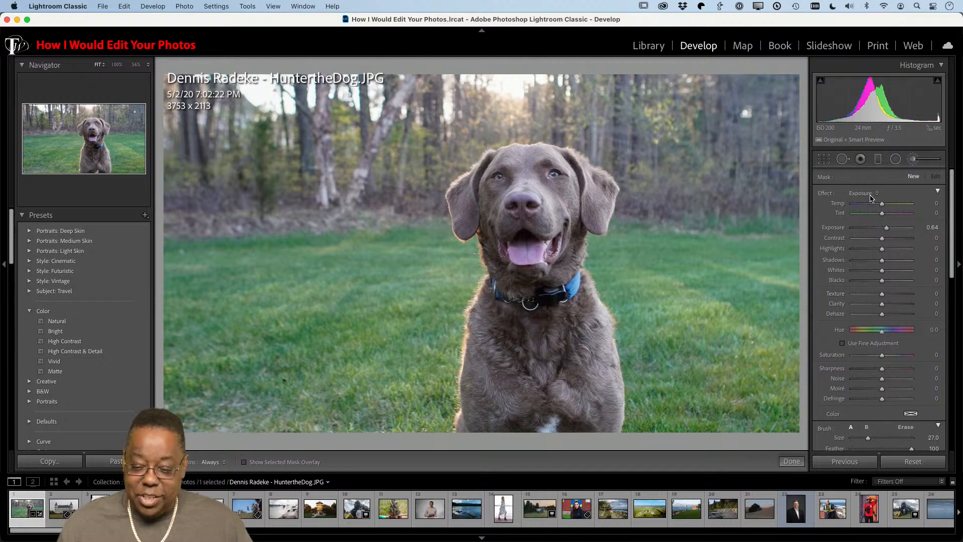
Switch the brush effect to Highlights and back to Exposure, with Exposure at 0.64.
{"action": "left_click", "coordinate": [871, 197]}
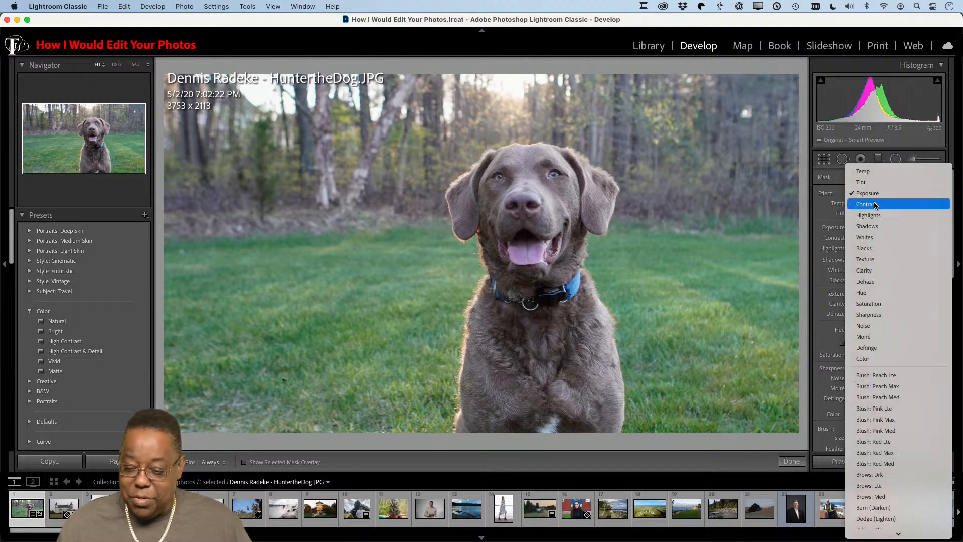
{"action": "left_click", "coordinate": [874, 216]}
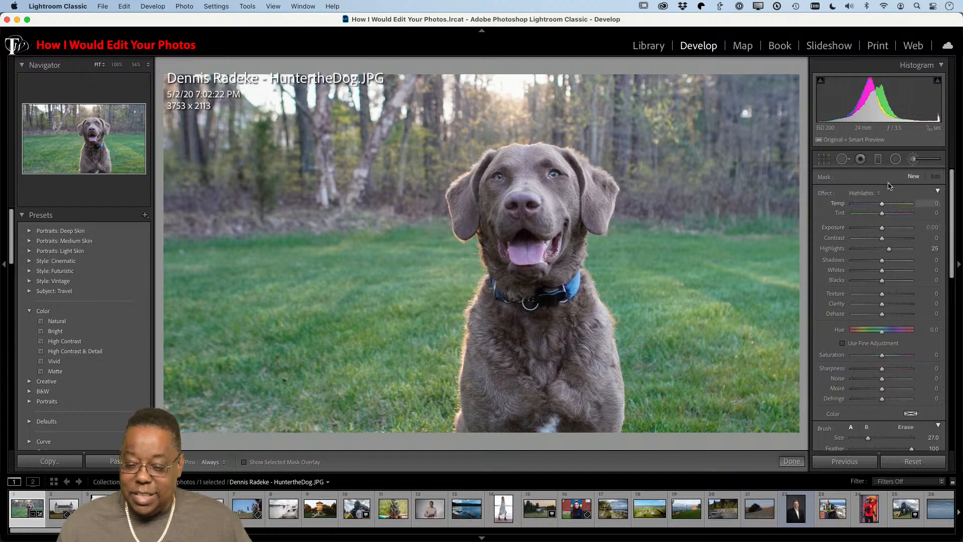
{"action": "left_click", "coordinate": [871, 196]}
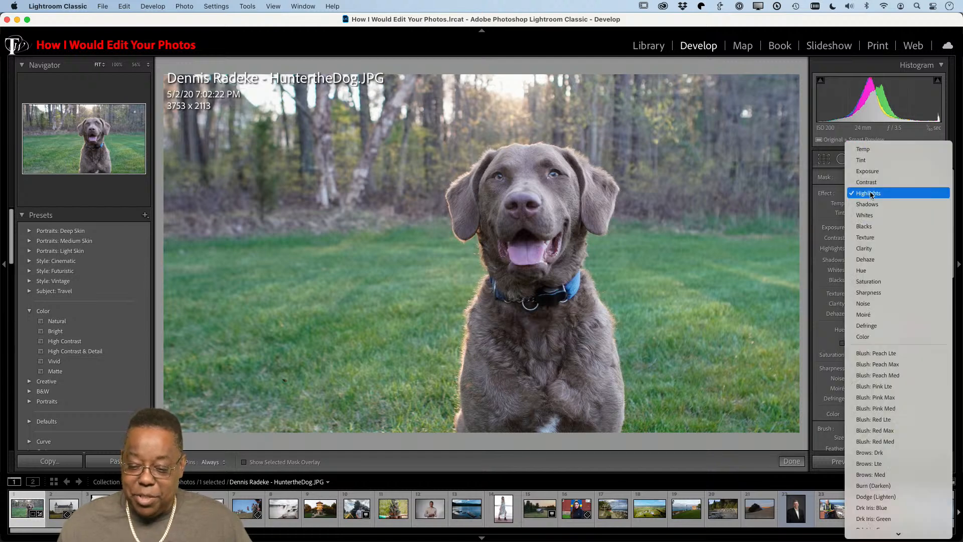
{"action": "left_click", "coordinate": [874, 169]}
{"action": "left_click_drag", "start_coordinate": [882, 229], "coordinate": [885, 231]}
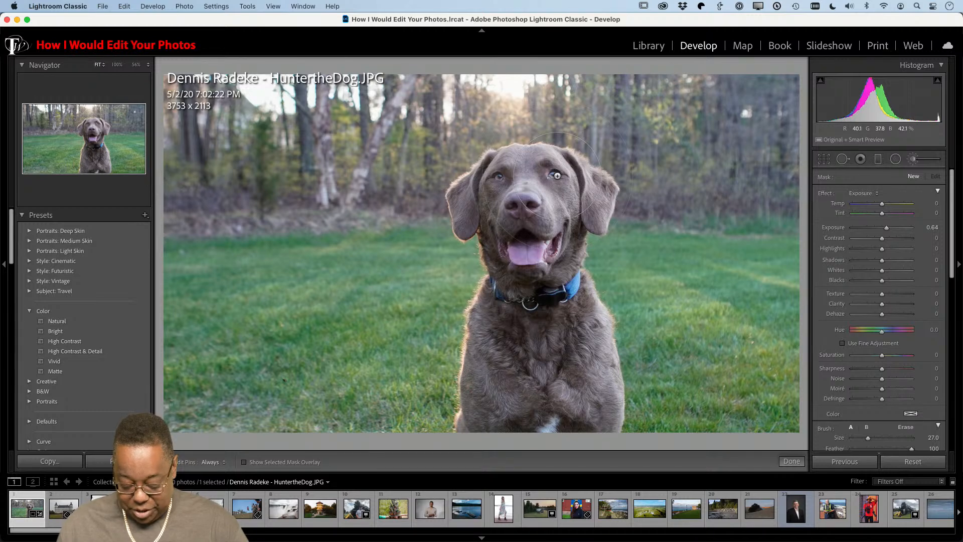
Reduce the brush size to 5 and brighten the dog's eyes with the edit pins hidden, and show the pins again.
{"action": "scroll", "coordinate": [556, 175], "scroll_direction": "down", "scroll_amount": 2}
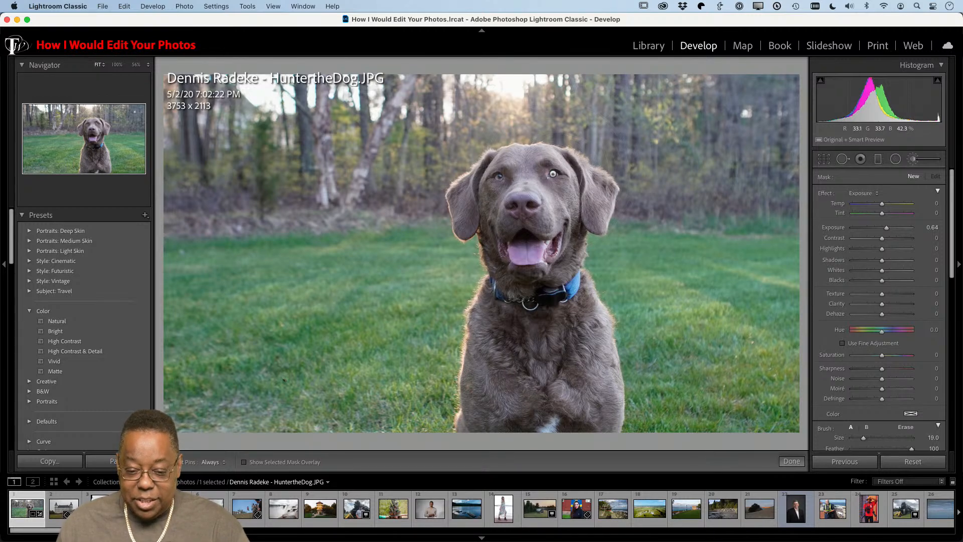
{"action": "scroll", "coordinate": [554, 174], "scroll_direction": "down", "scroll_amount": 1}
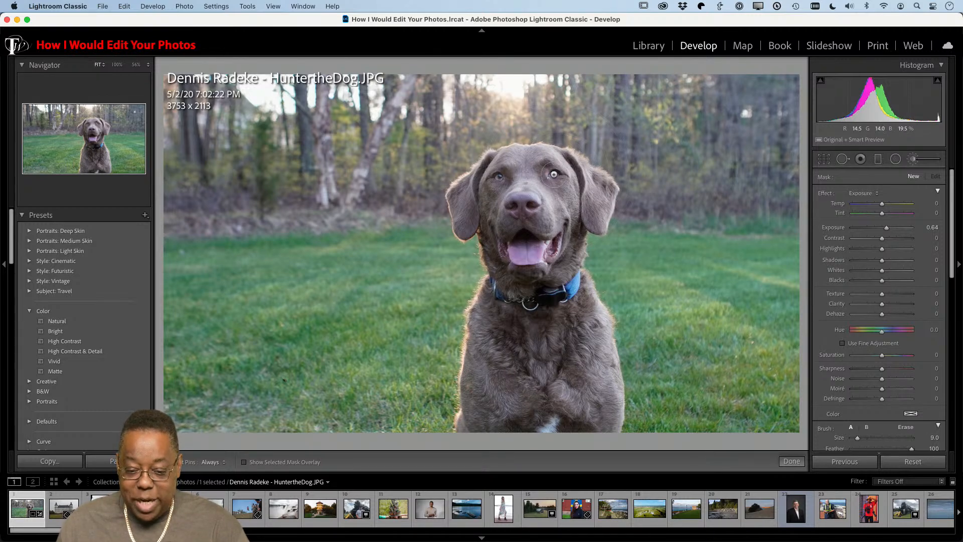
{"action": "scroll", "coordinate": [554, 174], "scroll_direction": "down", "scroll_amount": 1}
{"action": "scroll", "coordinate": [554, 174], "scroll_direction": "down", "scroll_amount": 1}
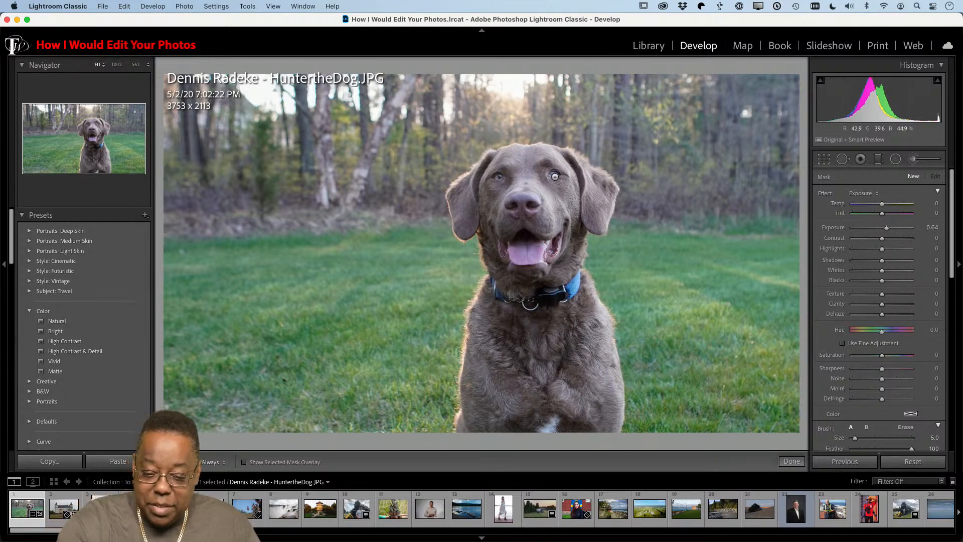
{"action": "key", "text": "h"}
{"action": "left_click", "coordinate": [554, 174]}
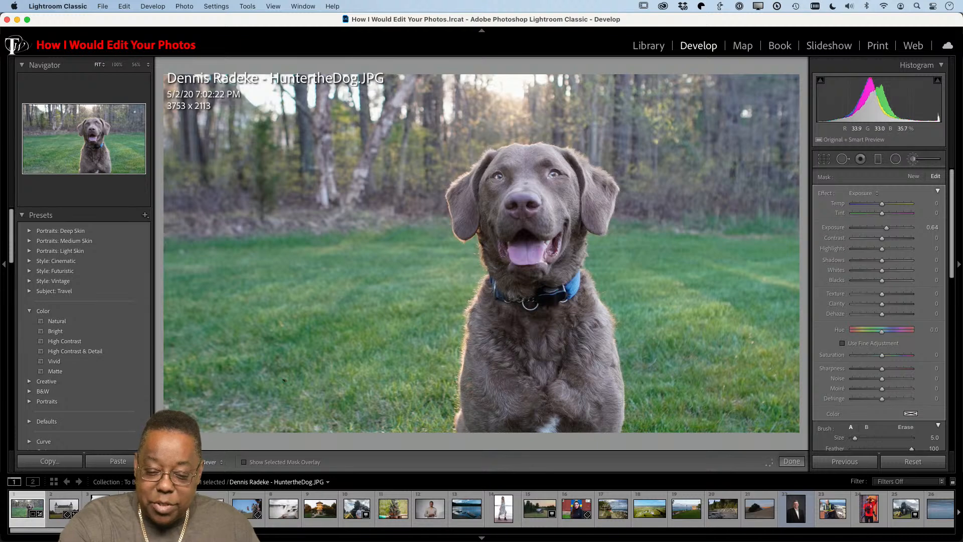
{"action": "key", "text": "h"}
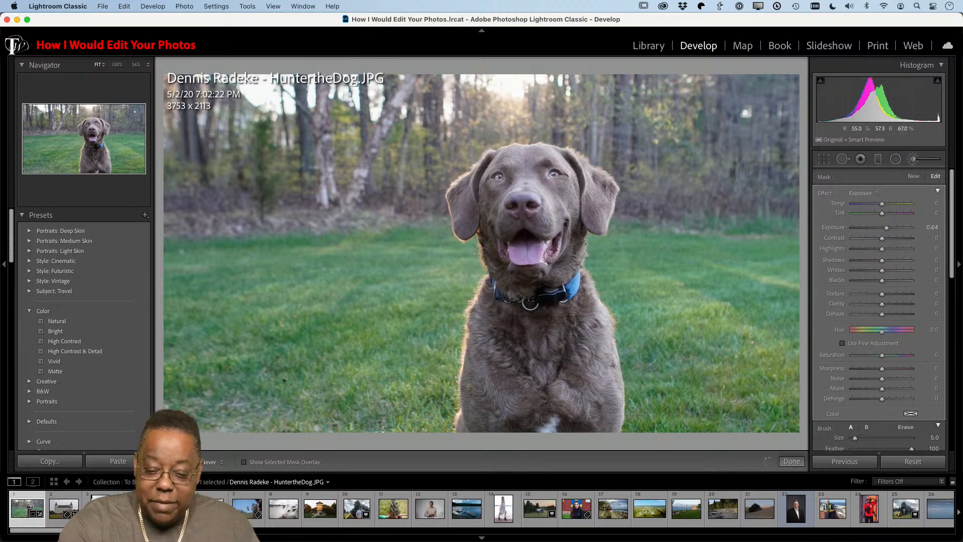
{"action": "key", "text": "h"}
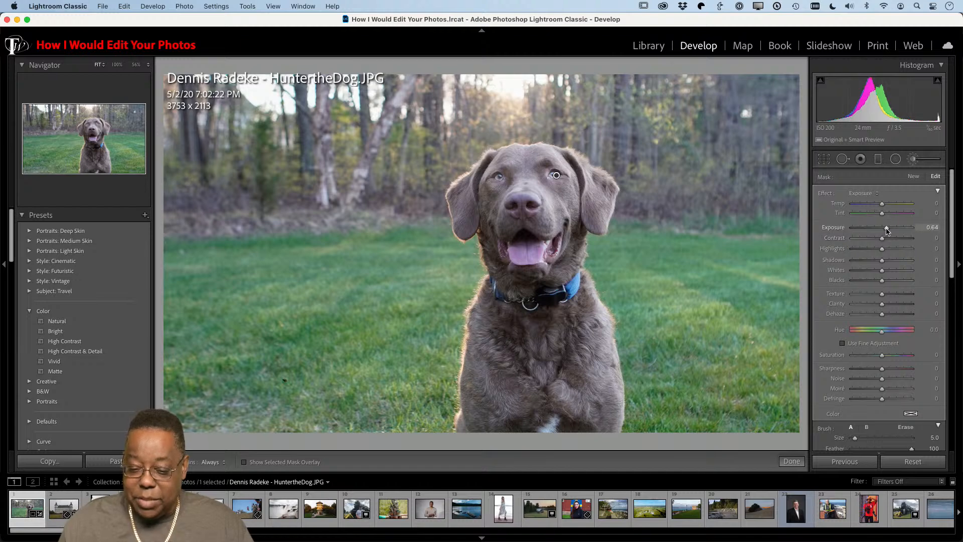
Set the eye mask's Exposure to 0.48, Sharpness to 60 and Texture to 24.
{"action": "mouse_move", "coordinate": [887, 230]}
{"action": "left_mouse_down"}
{"action": "mouse_move", "coordinate": [870, 237]}
{"action": "mouse_move", "coordinate": [885, 234]}
{"action": "left_mouse_up"}
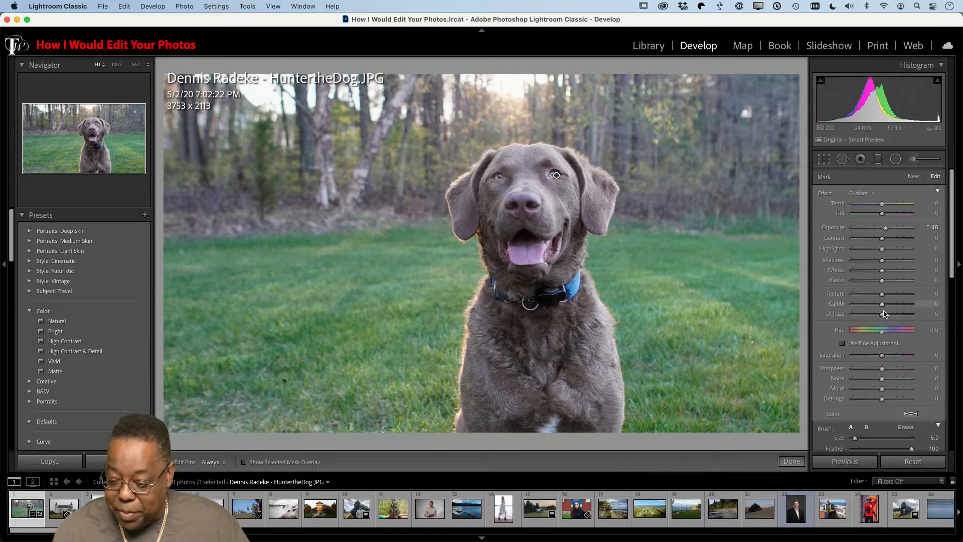
{"action": "left_click_drag", "start_coordinate": [891, 371], "coordinate": [904, 369]}
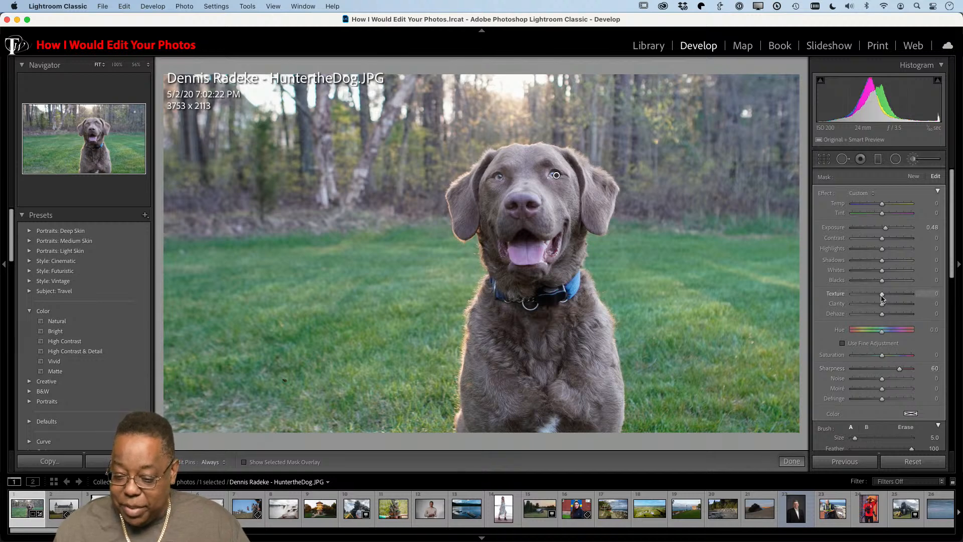
{"action": "left_click_drag", "start_coordinate": [882, 294], "coordinate": [891, 297]}
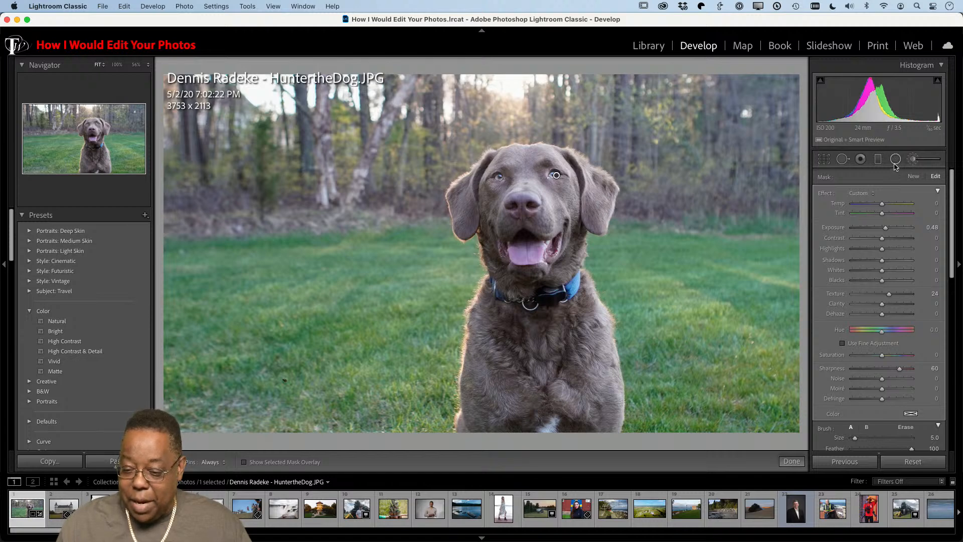
Heal the blemish in the trees at the dog photo's upper right with Spot Removal at size 76.
{"action": "left_click", "coordinate": [843, 159]}
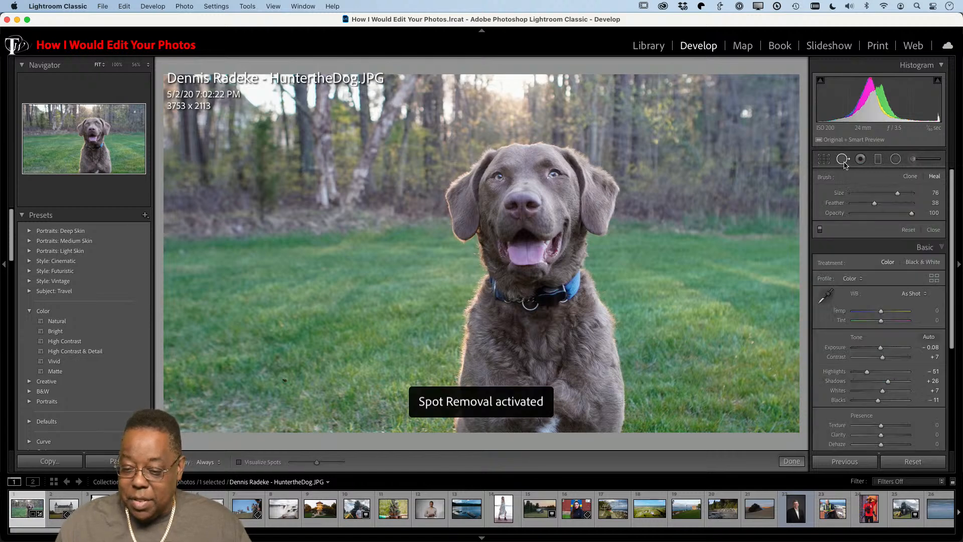
{"action": "left_click", "coordinate": [745, 112]}
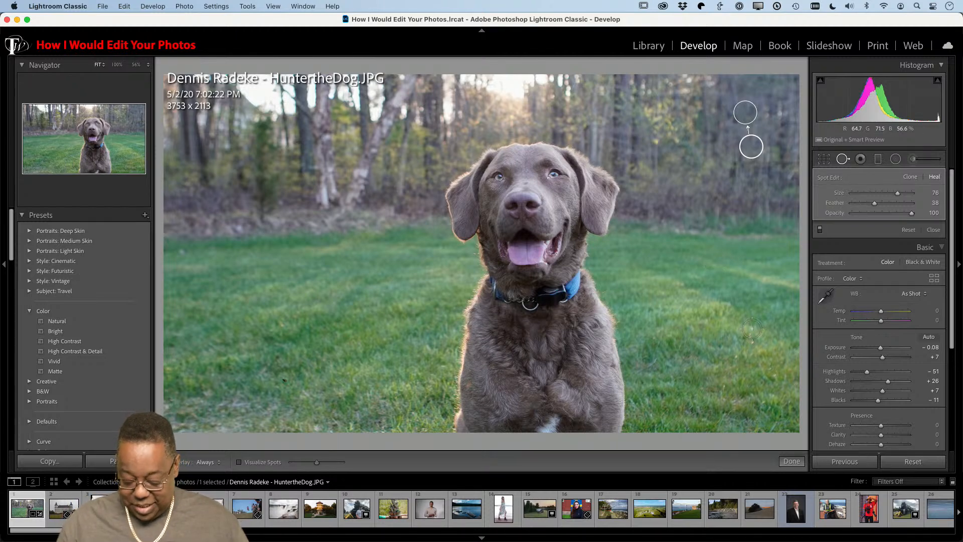
Compare the edited dog photo with its original version several times.
{"action": "key", "text": "backslash"}
{"action": "key", "text": "backslash"}
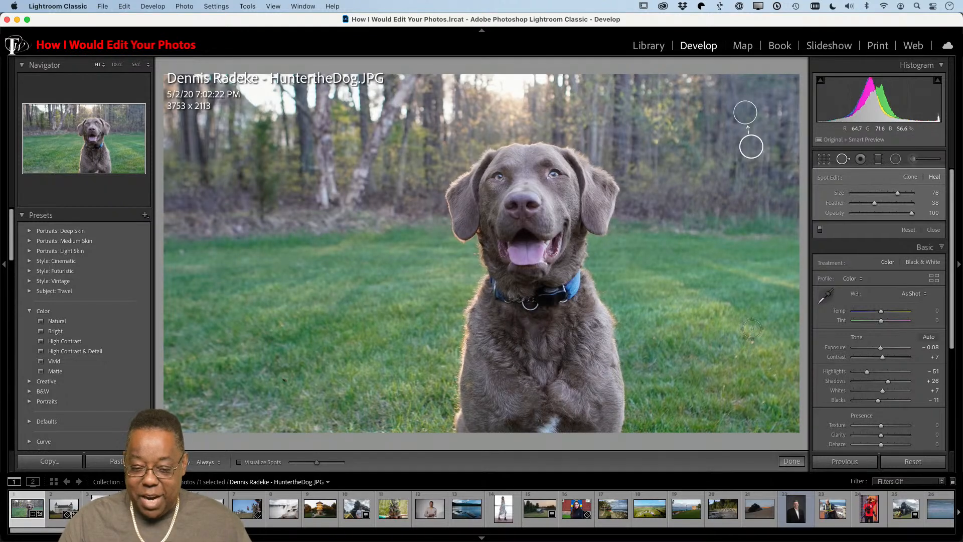
{"action": "key", "text": "backslash"}
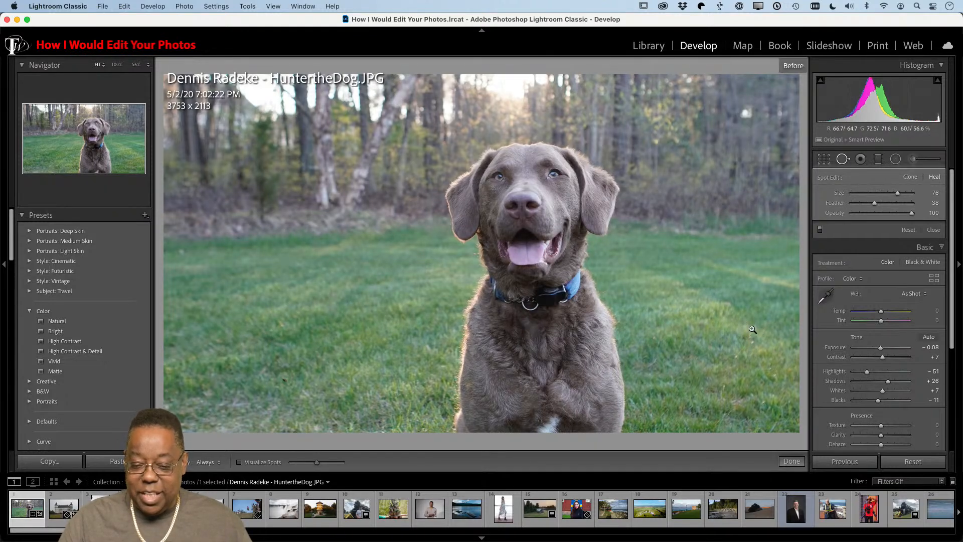
{"action": "key", "text": "backslash"}
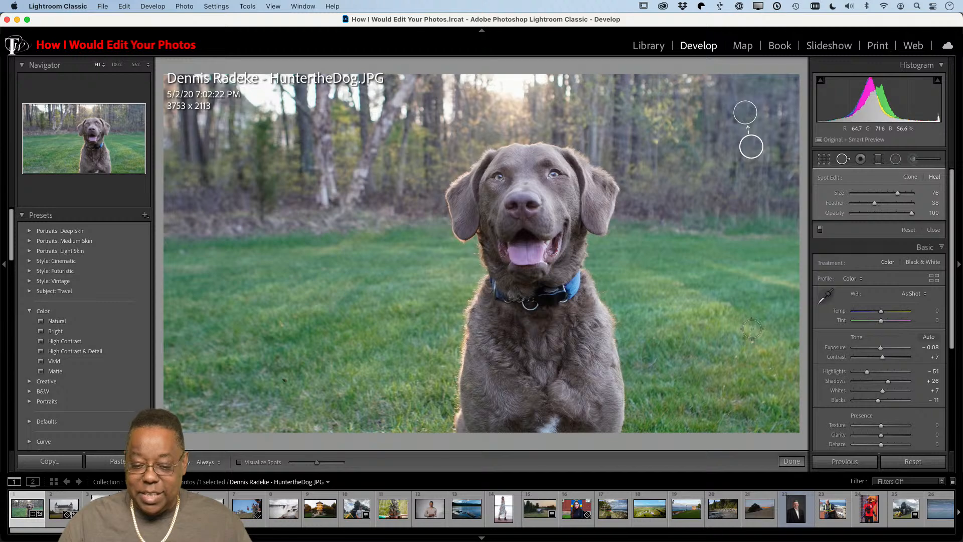
{"action": "key", "text": "backslash"}
{"action": "key", "text": "backslash"}
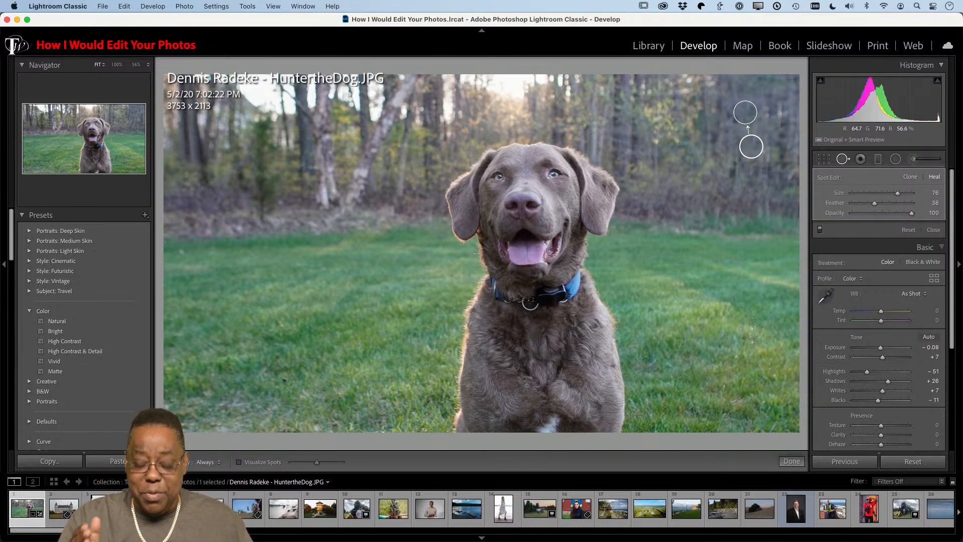
Return to the Library grid, select the castle photo and open it for developing.
{"action": "key", "text": "g"}
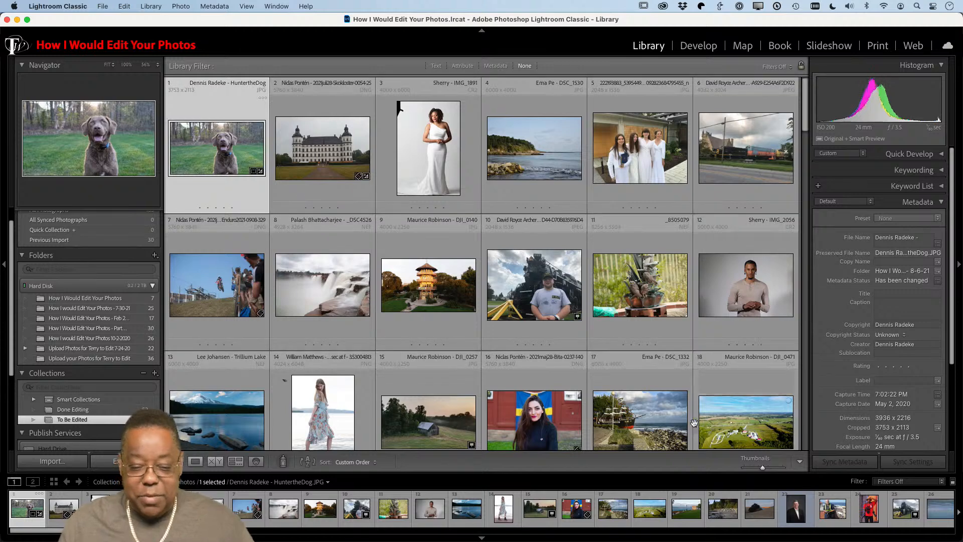
{"action": "left_click", "coordinate": [304, 147]}
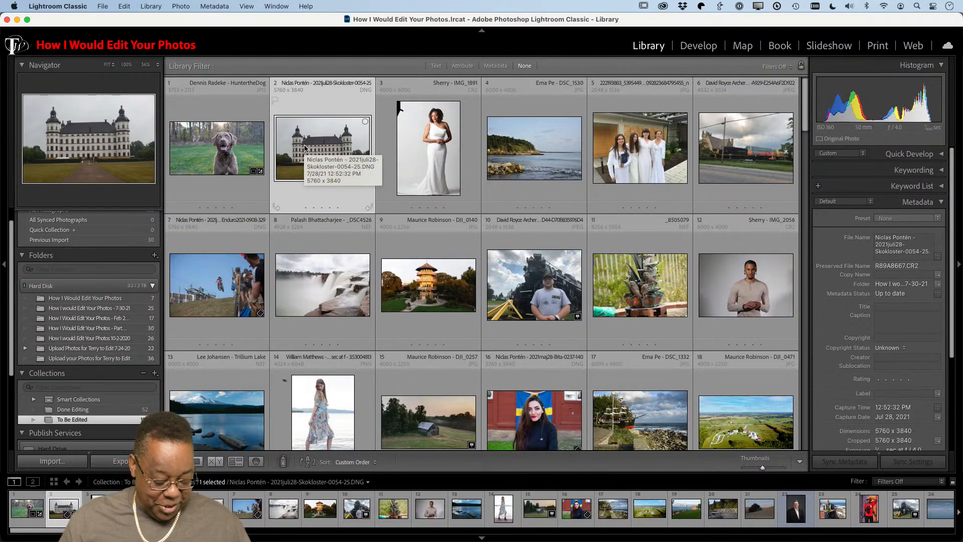
{"action": "key", "text": "d"}
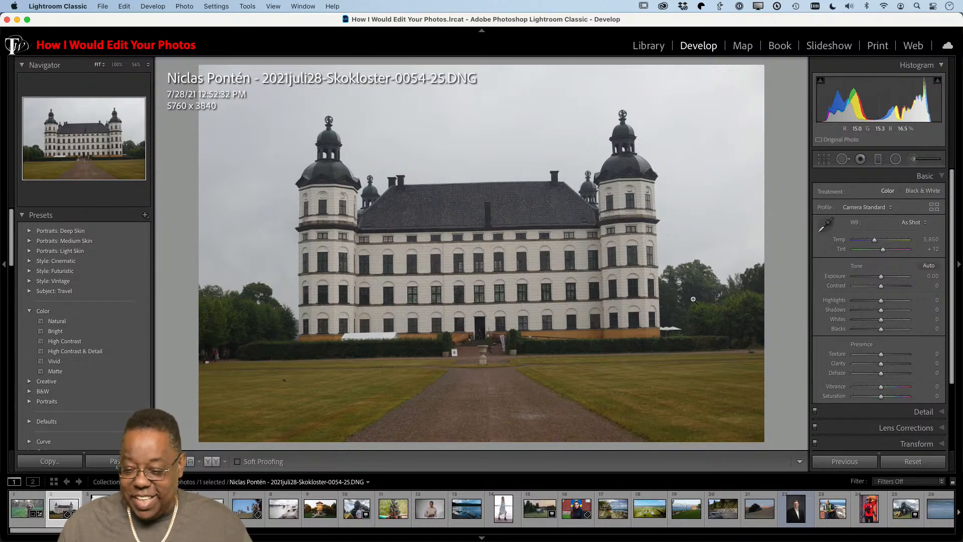
Enable the lens profile corrections for the castle photo, switching them off and on to compare the effect.
{"action": "scroll", "coordinate": [903, 349], "scroll_direction": "down", "scroll_amount": 4}
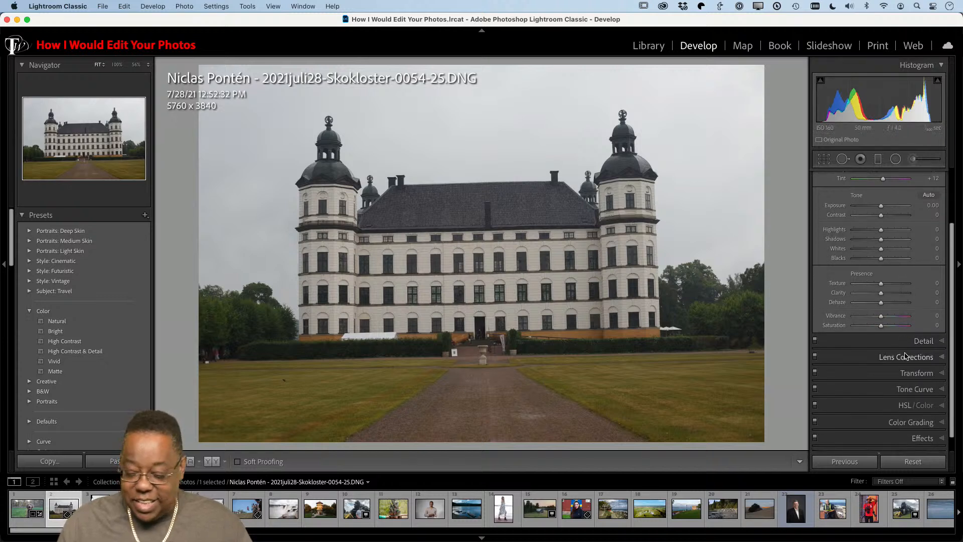
{"action": "scroll", "coordinate": [906, 356], "scroll_direction": "down", "scroll_amount": 1}
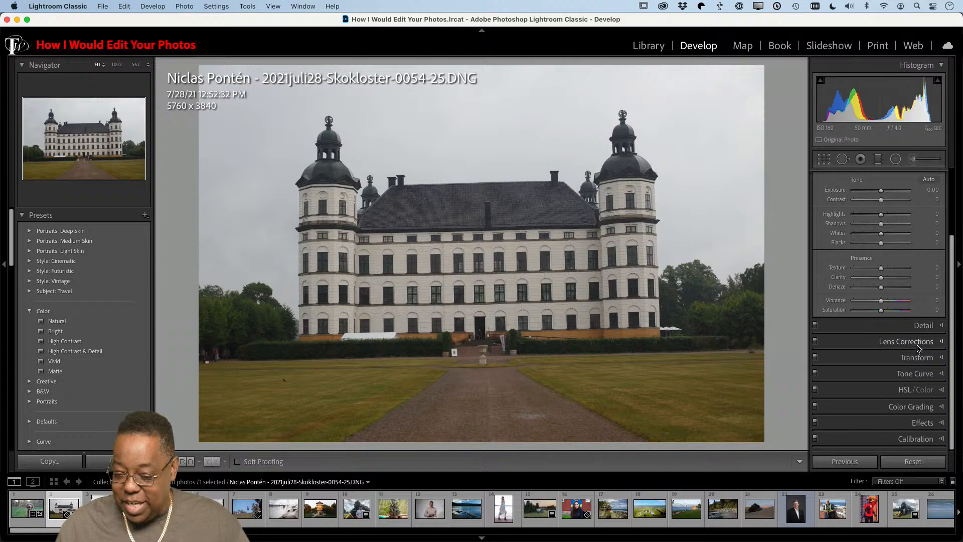
{"action": "left_click", "coordinate": [918, 346]}
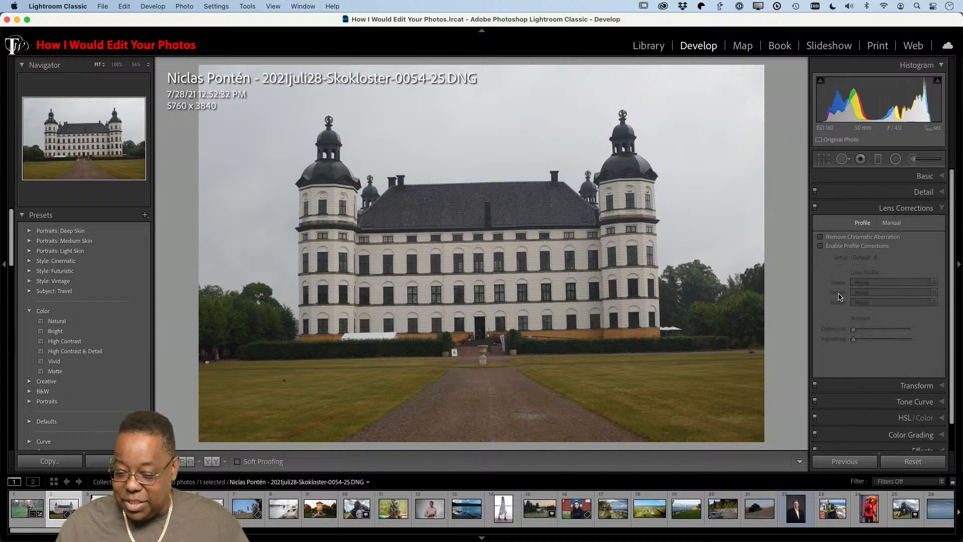
{"action": "left_click", "coordinate": [821, 247]}
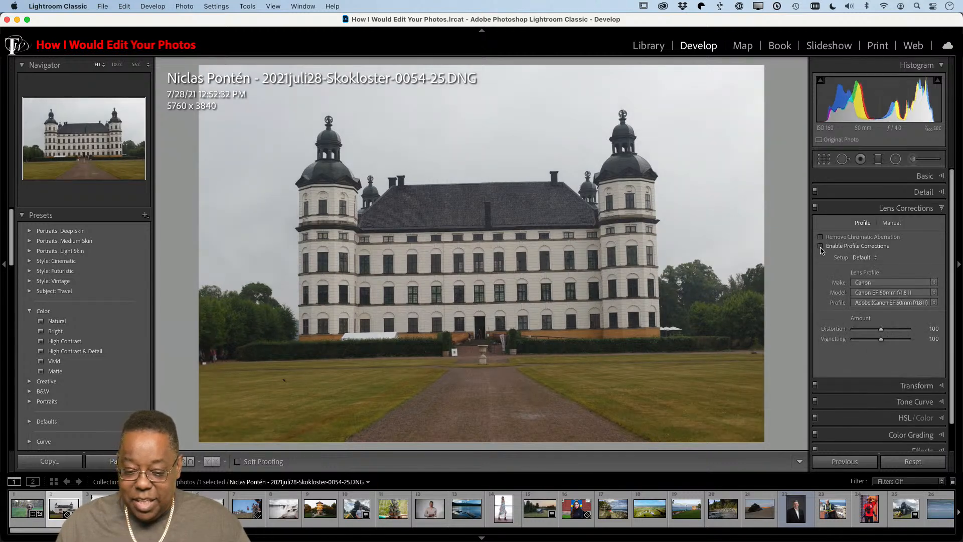
{"action": "left_click", "coordinate": [821, 247]}
{"action": "left_click", "coordinate": [821, 247]}
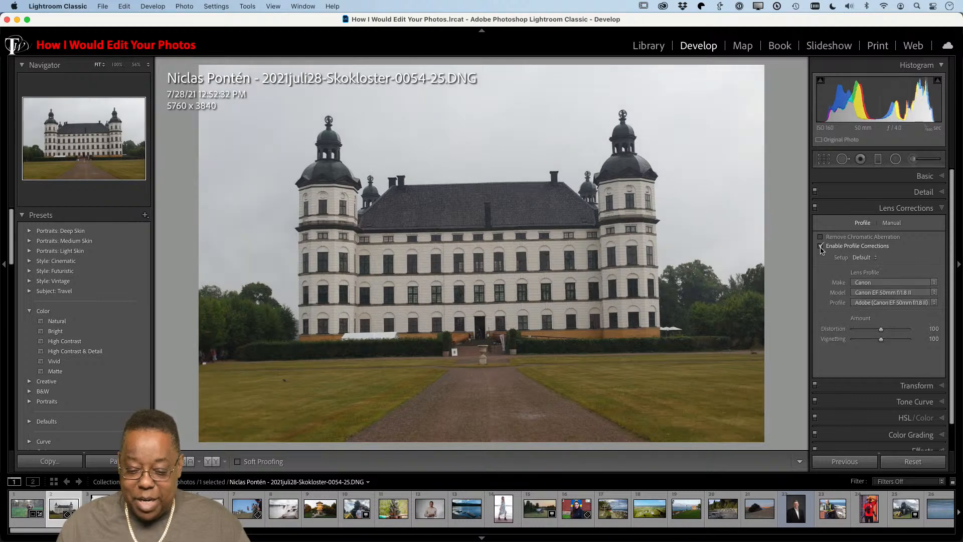
{"action": "left_click", "coordinate": [820, 246]}
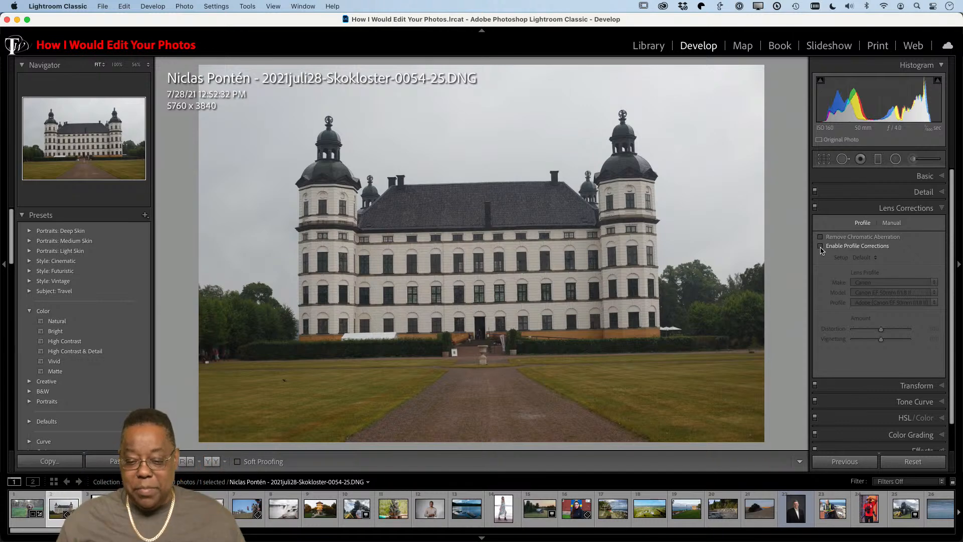
{"action": "left_click", "coordinate": [821, 247]}
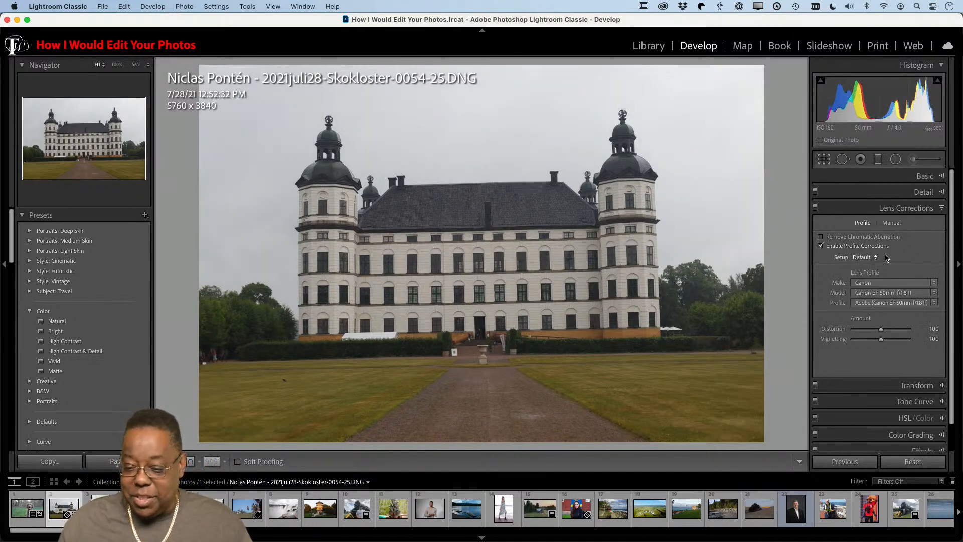
Change the castle photo's colour profile to Adobe Landscape.
{"action": "left_click", "coordinate": [920, 176]}
{"action": "left_click", "coordinate": [870, 208]}
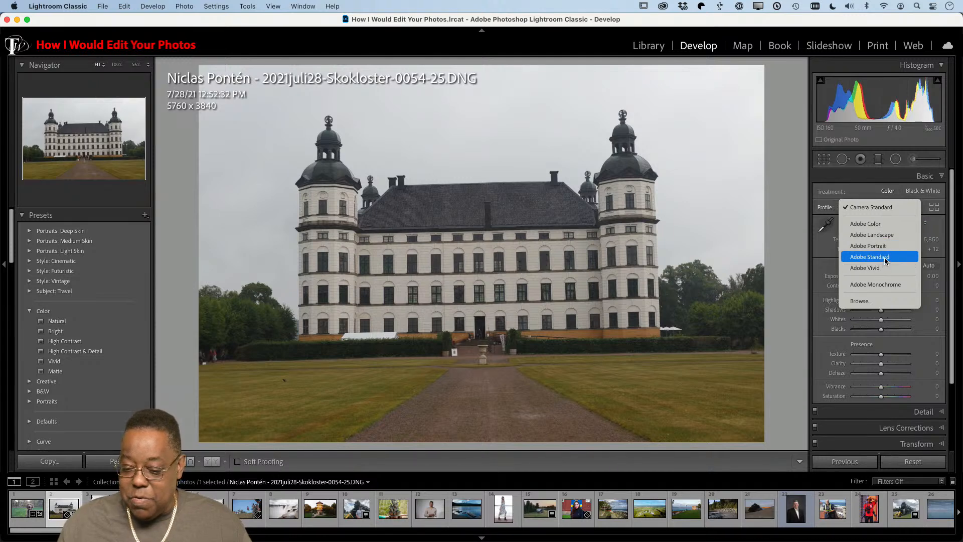
{"action": "left_click", "coordinate": [885, 235]}
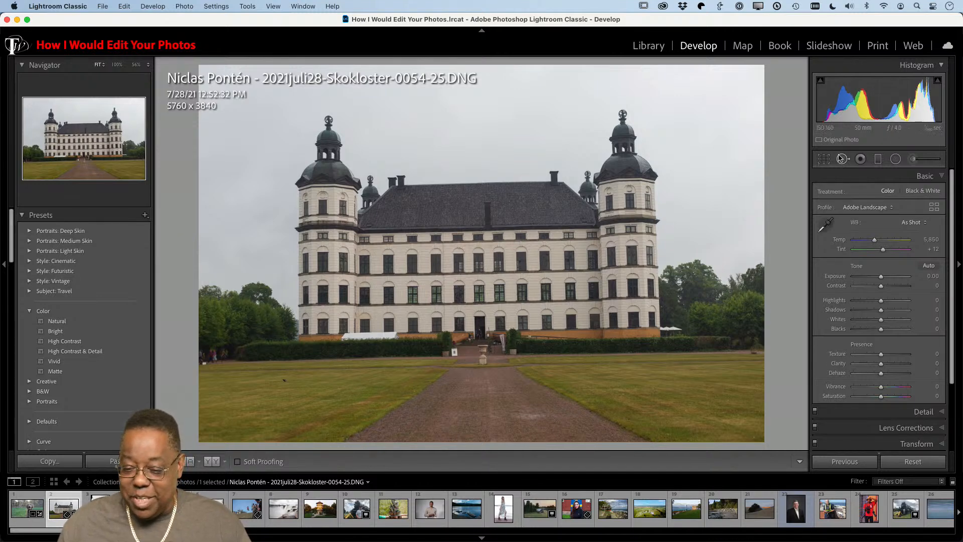
Straighten the castle photo along the base of the hedge, rotating it 1.23 degrees, and apply the crop.
{"action": "left_click", "coordinate": [823, 159]}
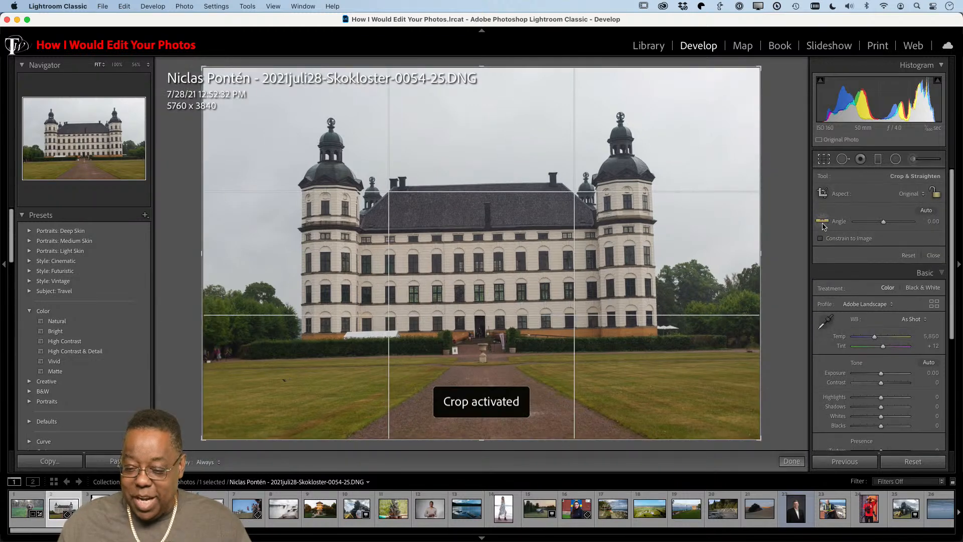
{"action": "left_click_drag", "start_coordinate": [278, 359], "coordinate": [747, 349]}
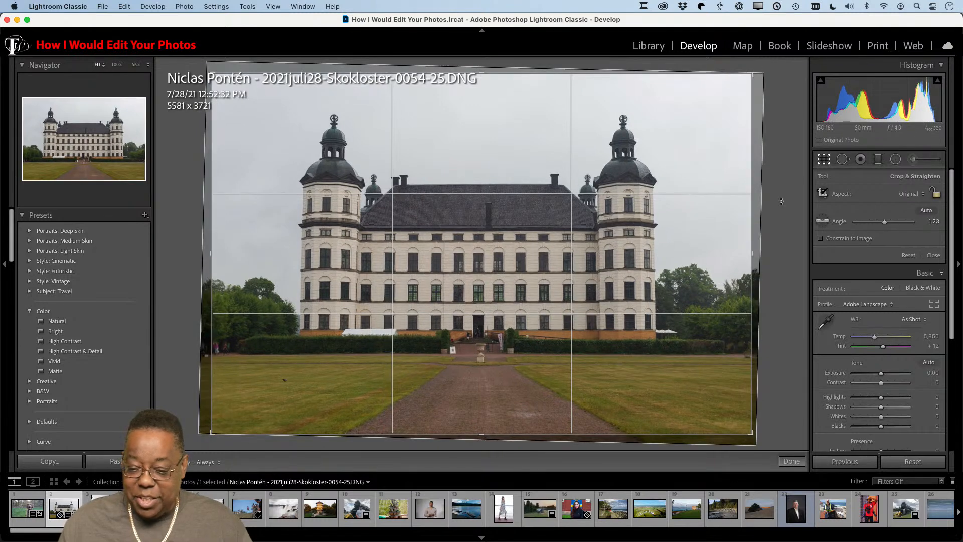
{"action": "left_click", "coordinate": [824, 159]}
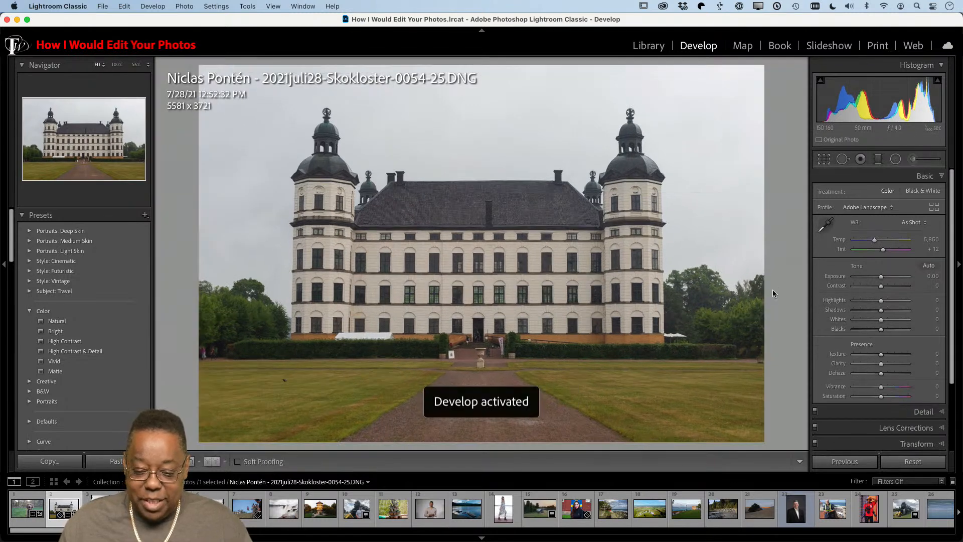
Apply an Upright perspective correction to the castle photo.
{"action": "scroll", "coordinate": [898, 391], "scroll_direction": "down", "scroll_amount": 3}
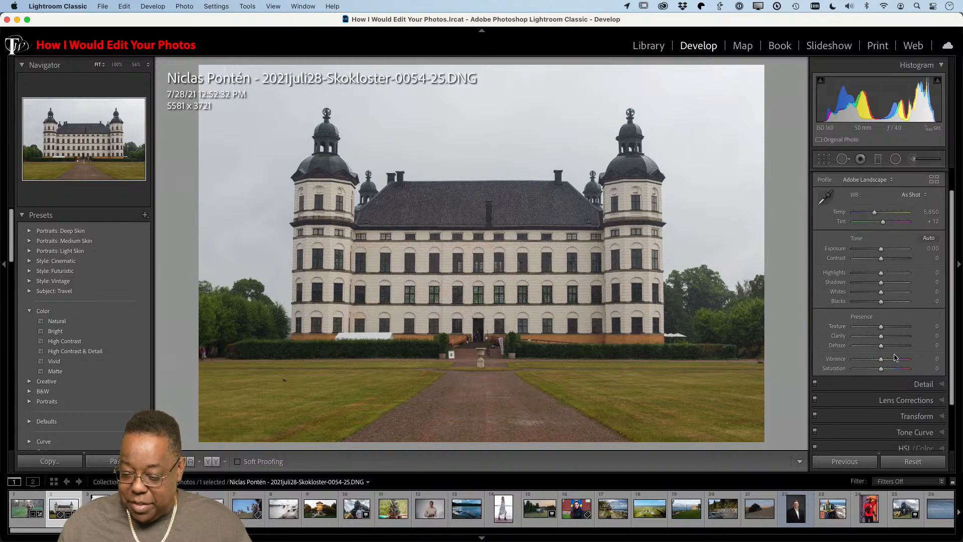
{"action": "scroll", "coordinate": [898, 391], "scroll_direction": "down", "scroll_amount": 1}
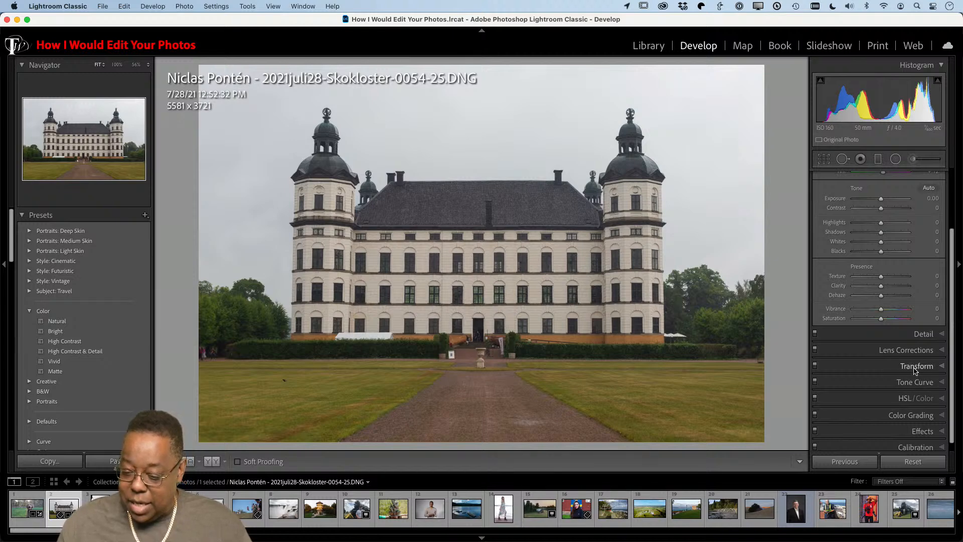
{"action": "left_click", "coordinate": [915, 367]}
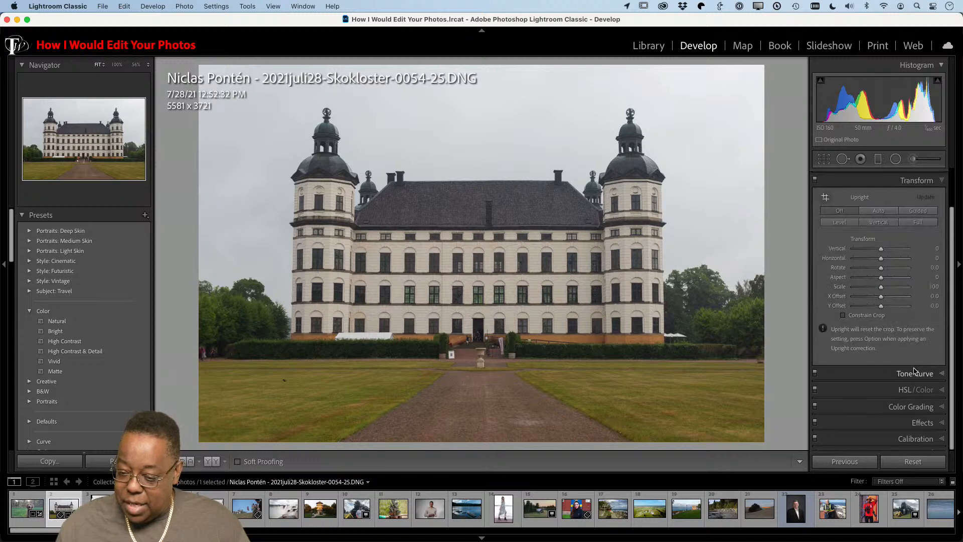
{"action": "left_click", "coordinate": [883, 216]}
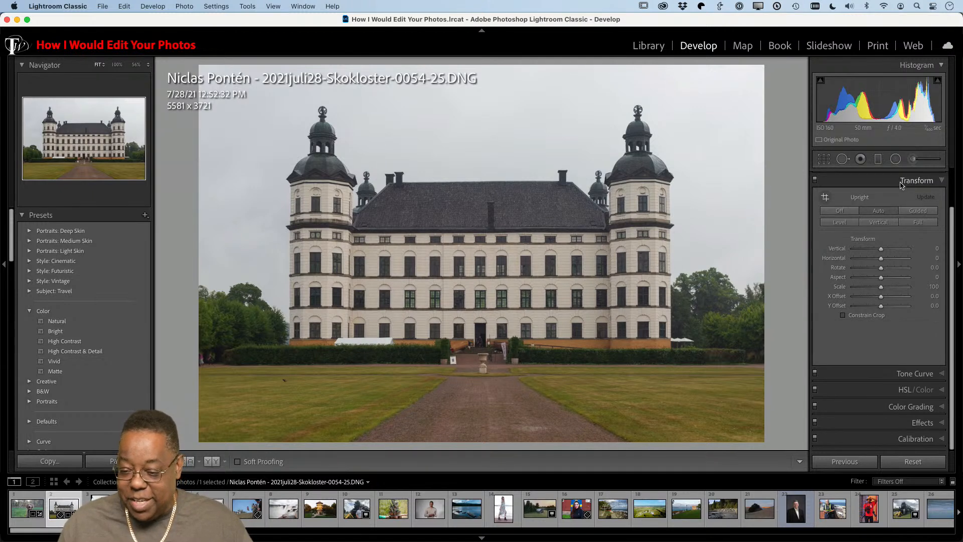
Apply the Auto tone adjustment to the castle photo.
{"action": "scroll", "coordinate": [900, 187], "scroll_direction": "up", "scroll_amount": 1}
{"action": "scroll", "coordinate": [902, 189], "scroll_direction": "up", "scroll_amount": 5}
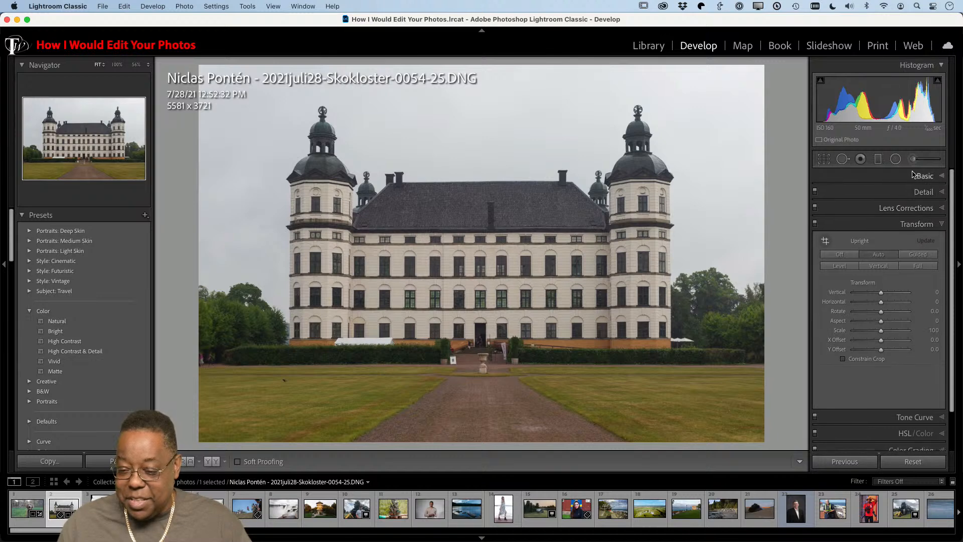
{"action": "left_click", "coordinate": [913, 244]}
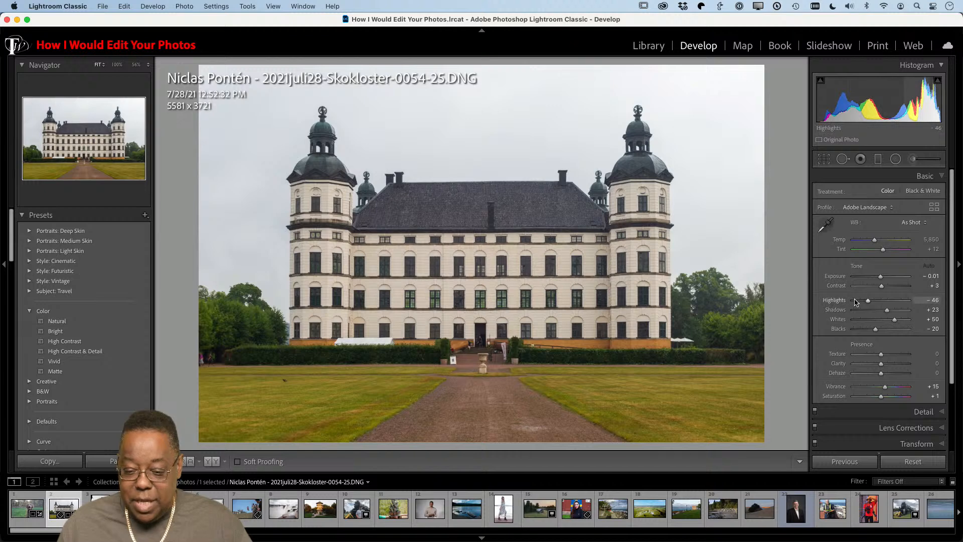
Set the castle photo's white balance to Daylight, try Cloudy for comparison, and return to Daylight.
{"action": "left_click", "coordinate": [911, 224]}
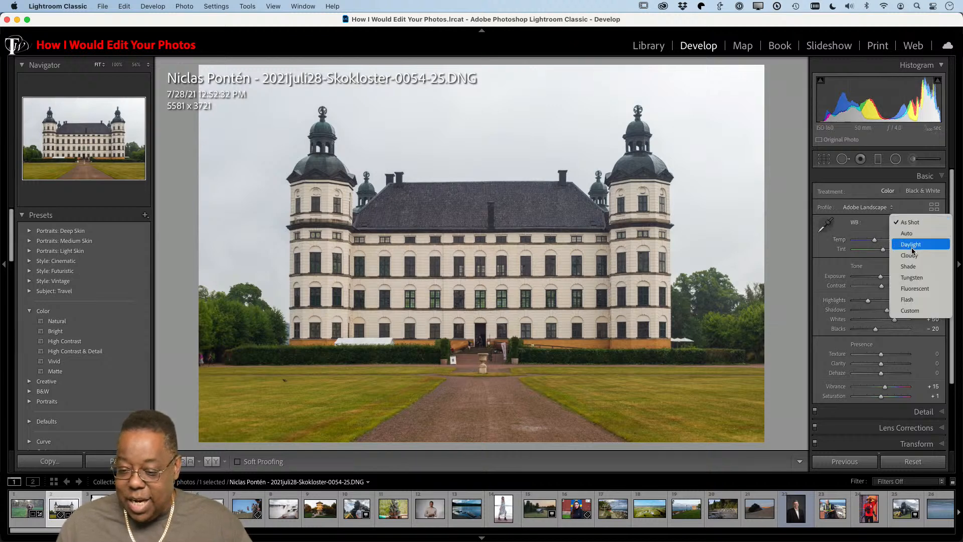
{"action": "left_click", "coordinate": [910, 245]}
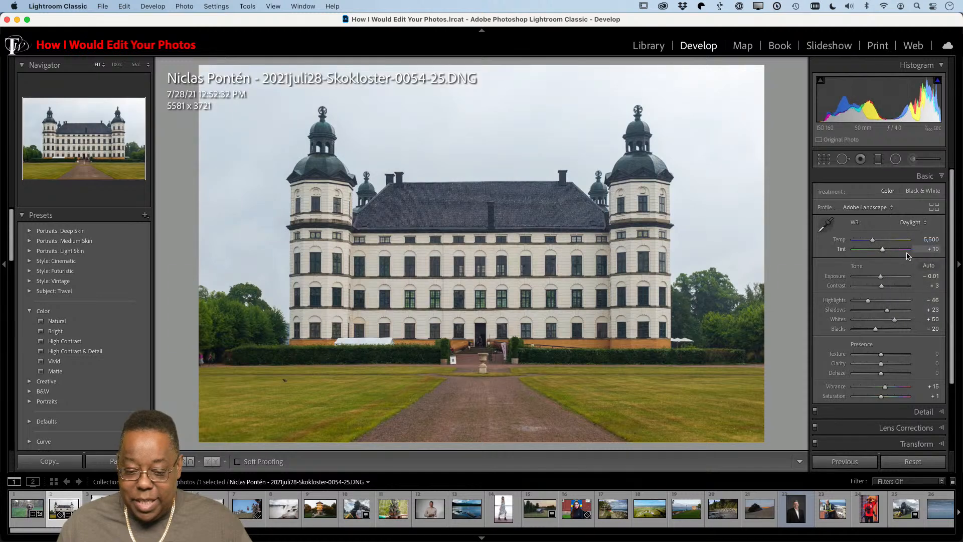
{"action": "left_click", "coordinate": [917, 225]}
{"action": "left_click", "coordinate": [910, 233]}
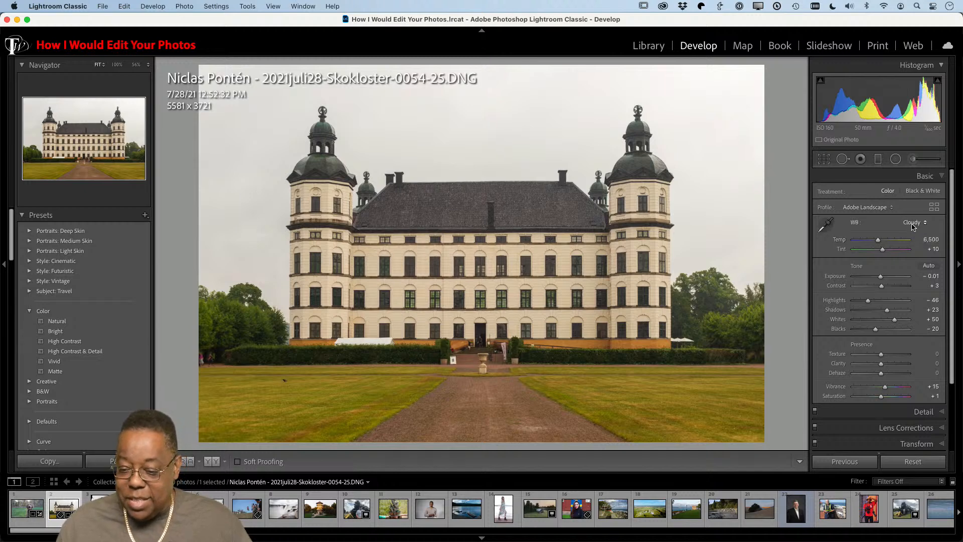
{"action": "left_click", "coordinate": [913, 223]}
{"action": "left_click", "coordinate": [912, 211]}
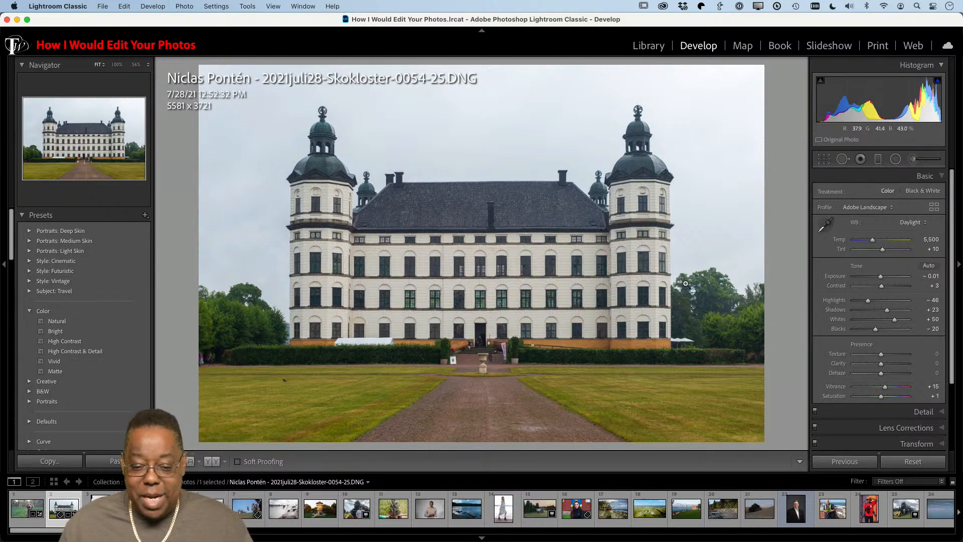
Open the castle photo in Photoshop, patch the light spot on the gravel path in the foreground and deselect it.
{"action": "key", "text": "super+e"}
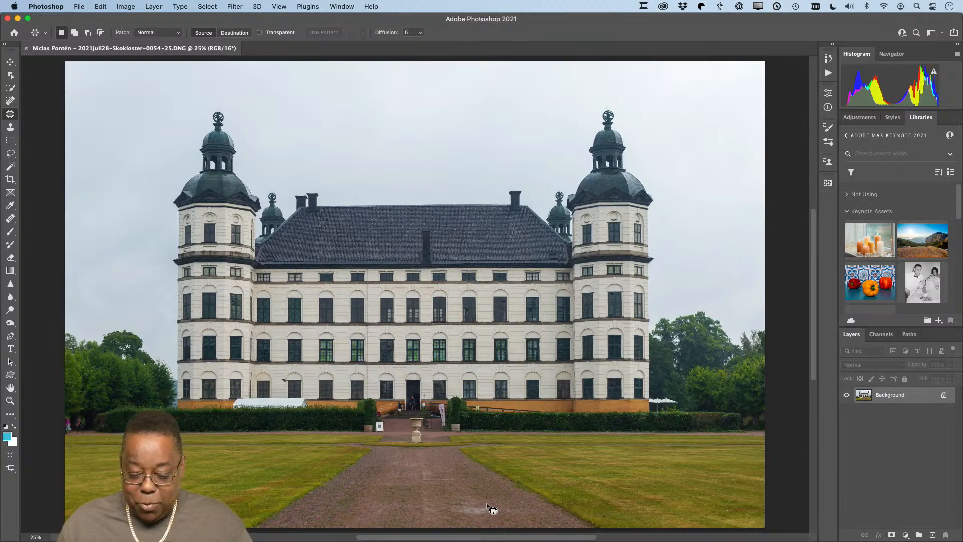
{"action": "mouse_move", "coordinate": [487, 503]}
{"action": "left_mouse_down"}
{"action": "mouse_move", "coordinate": [462, 500]}
{"action": "mouse_move", "coordinate": [449, 518]}
{"action": "mouse_move", "coordinate": [489, 529]}
{"action": "mouse_move", "coordinate": [510, 518]}
{"action": "mouse_move", "coordinate": [486, 503]}
{"action": "mouse_move", "coordinate": [477, 522]}
{"action": "mouse_move", "coordinate": [494, 498]}
{"action": "mouse_move", "coordinate": [466, 489]}
{"action": "mouse_move", "coordinate": [496, 496]}
{"action": "left_mouse_up"}
{"action": "left_click", "coordinate": [517, 503]}
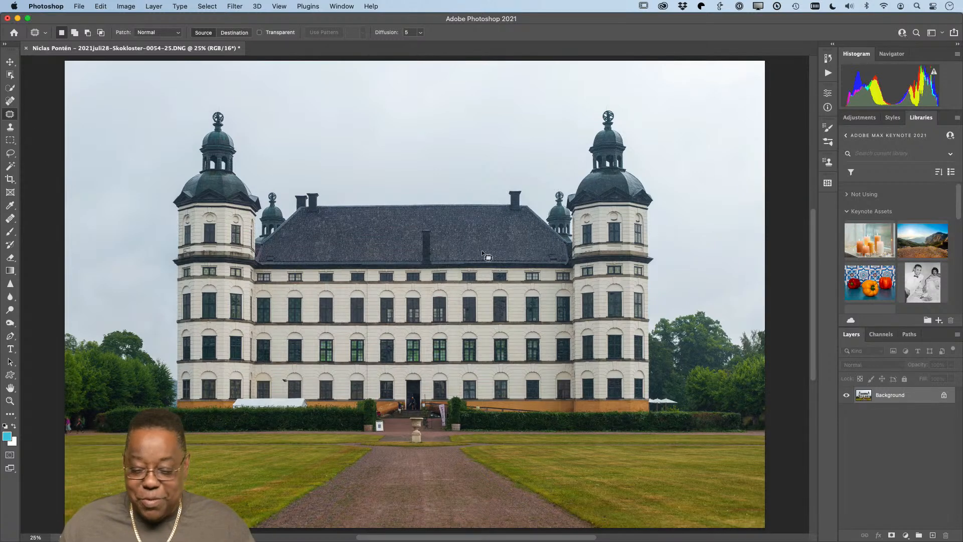
Start Sky Replacement on the castle photo, move its dialog clear of the image and expand the custom skies folder in the sky presets.
{"action": "left_click", "coordinate": [103, 6]}
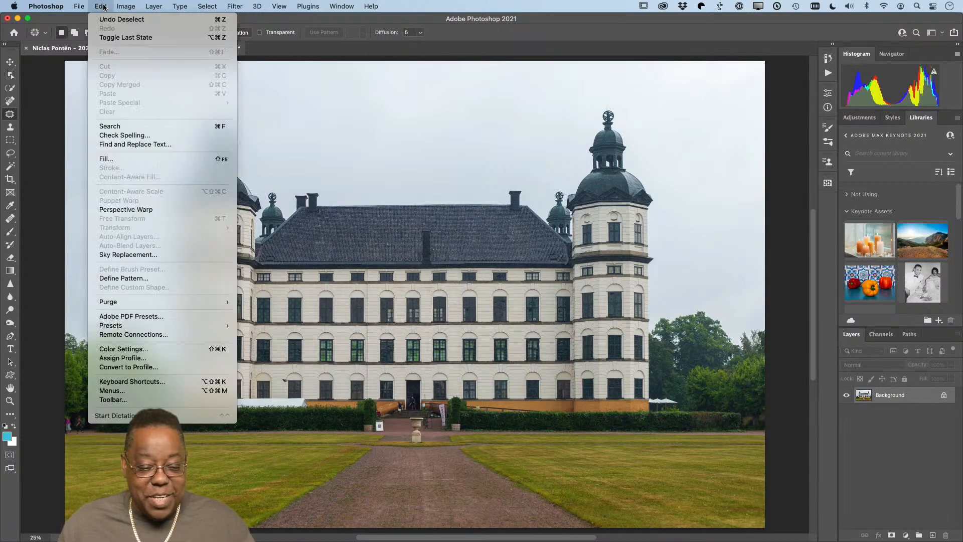
{"action": "left_click", "coordinate": [154, 254]}
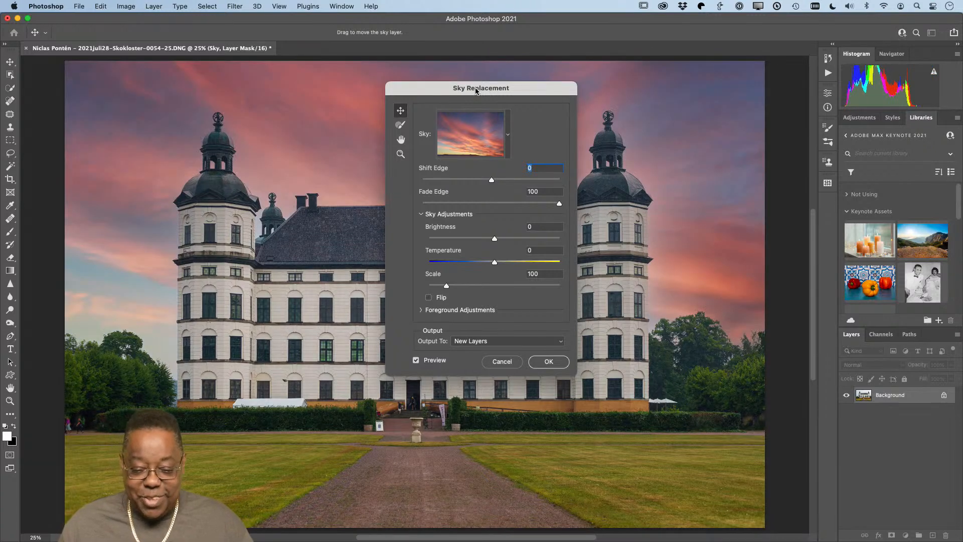
{"action": "left_click_drag", "start_coordinate": [476, 90], "coordinate": [841, 117]}
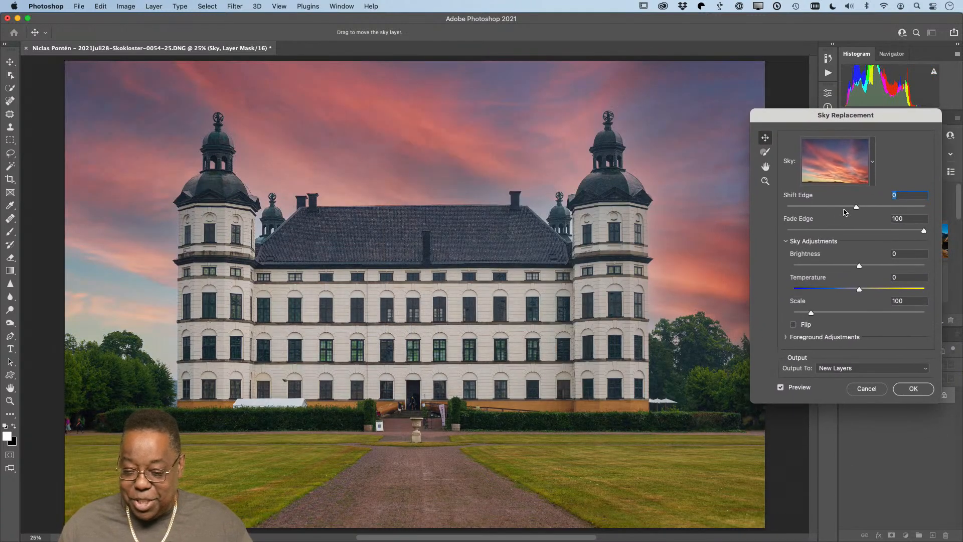
{"action": "left_click", "coordinate": [874, 167]}
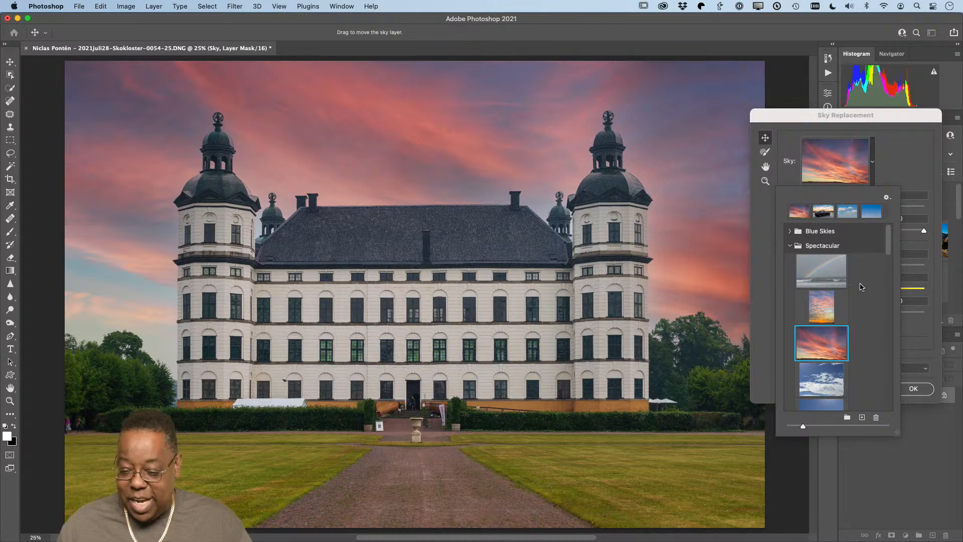
{"action": "left_click", "coordinate": [790, 244]}
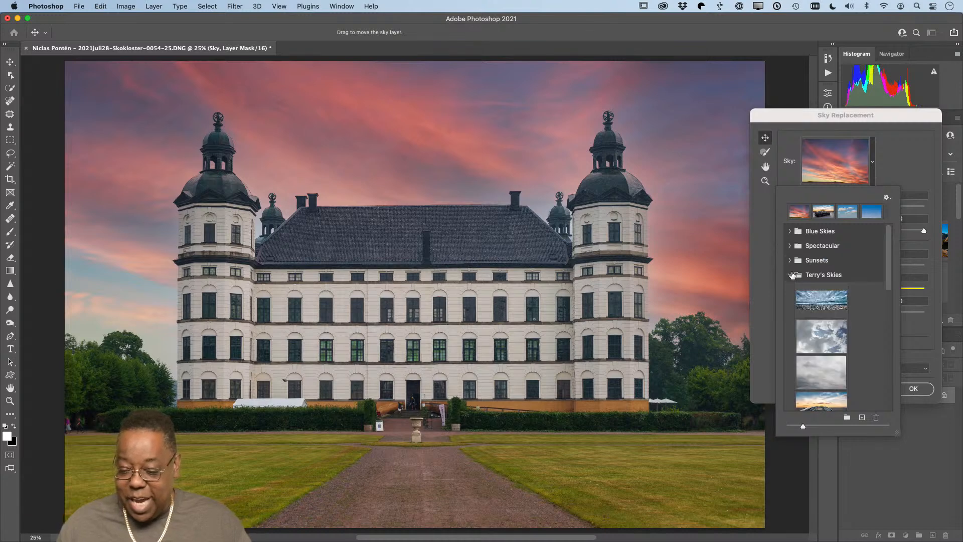
{"action": "left_click", "coordinate": [790, 274]}
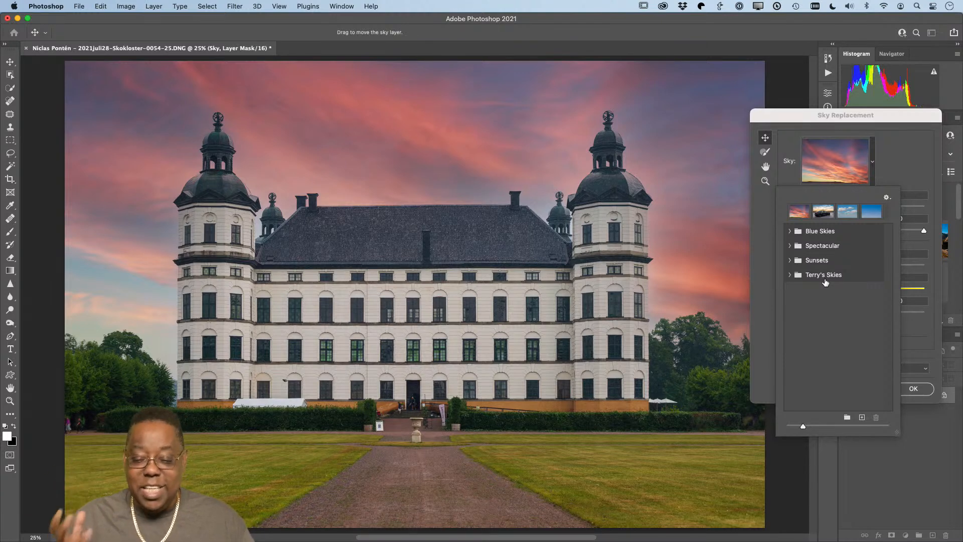
{"action": "left_click", "coordinate": [788, 275]}
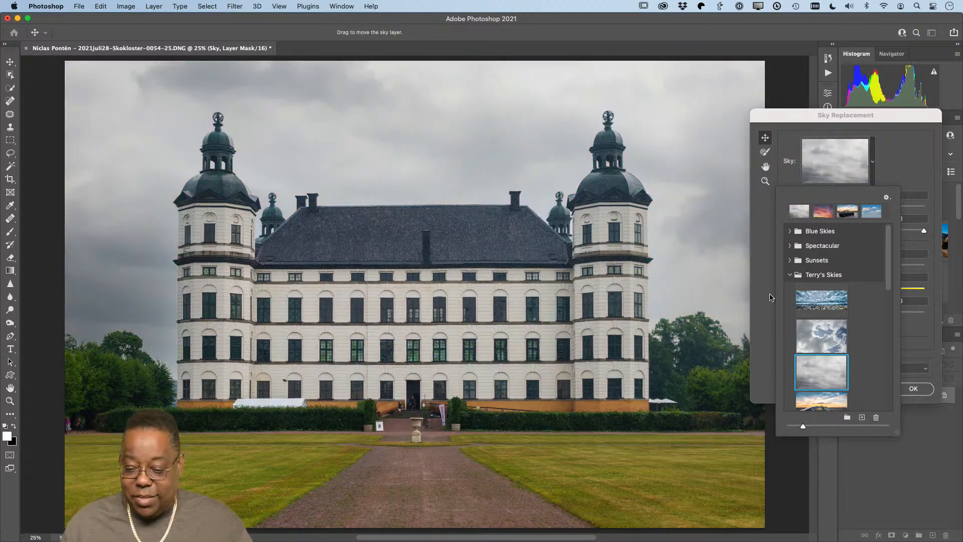
Compare the overcast and broken-cloud skies from the custom folder, and apply the blue sky with white and grey clouds as new layers.
{"action": "left_click", "coordinate": [822, 336]}
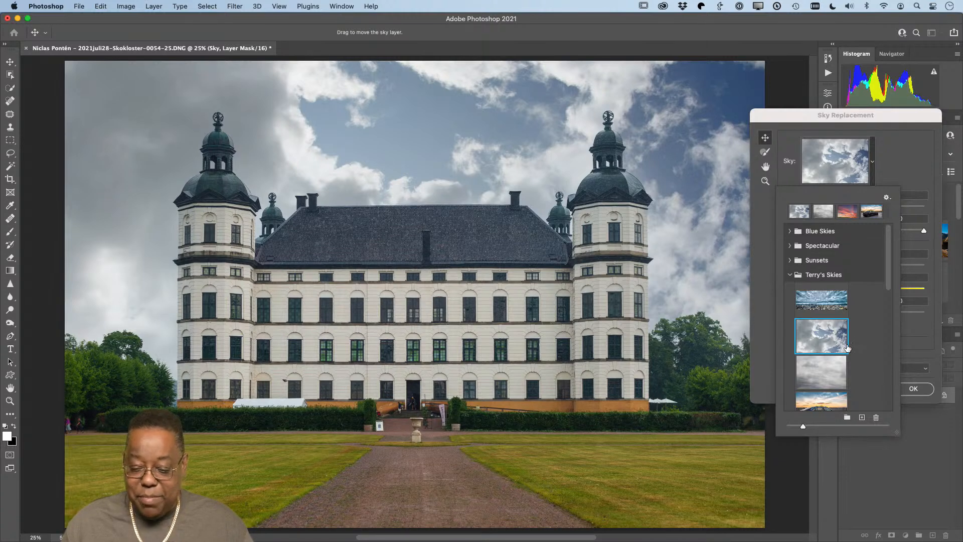
{"action": "scroll", "coordinate": [828, 362], "scroll_direction": "down", "scroll_amount": 5}
{"action": "scroll", "coordinate": [827, 362], "scroll_direction": "down", "scroll_amount": 5}
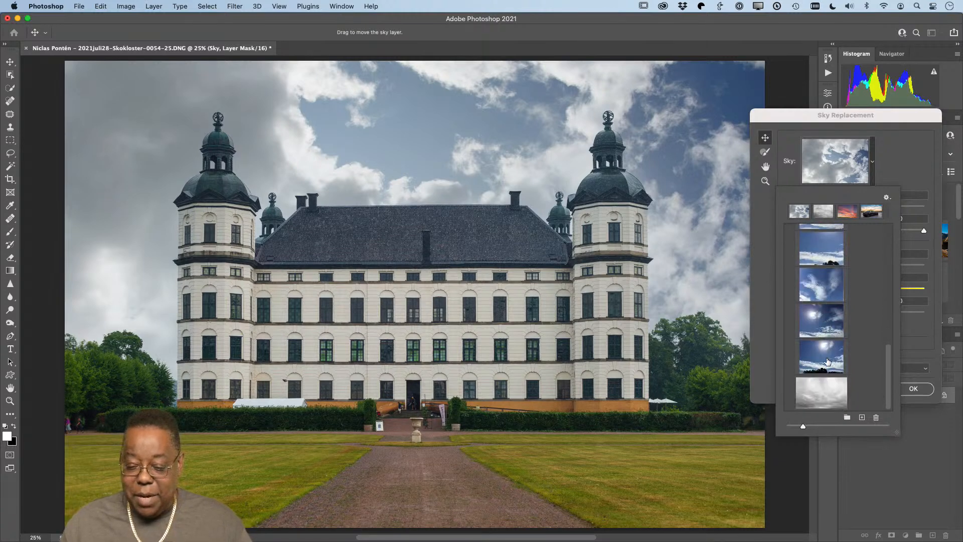
{"action": "left_click", "coordinate": [822, 390]}
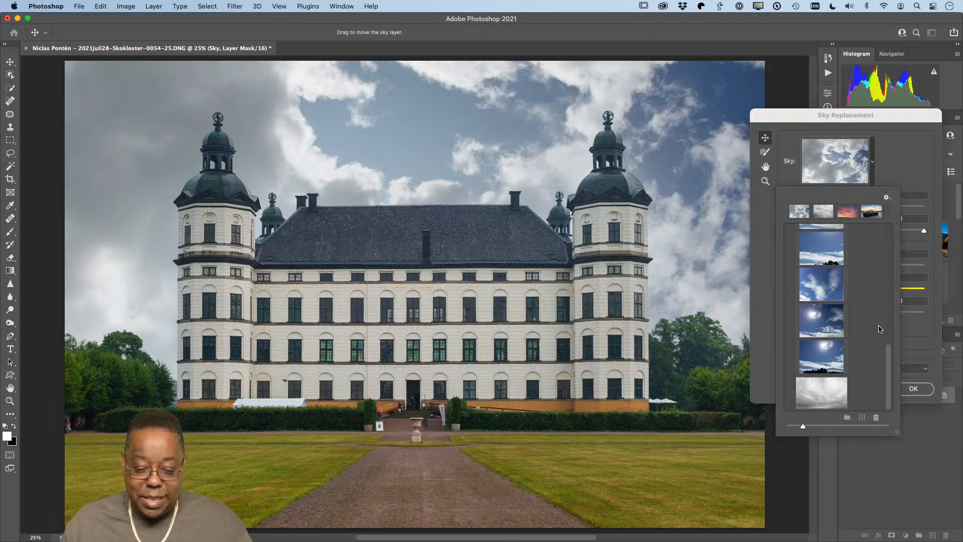
{"action": "scroll", "coordinate": [834, 317], "scroll_direction": "up", "scroll_amount": 10}
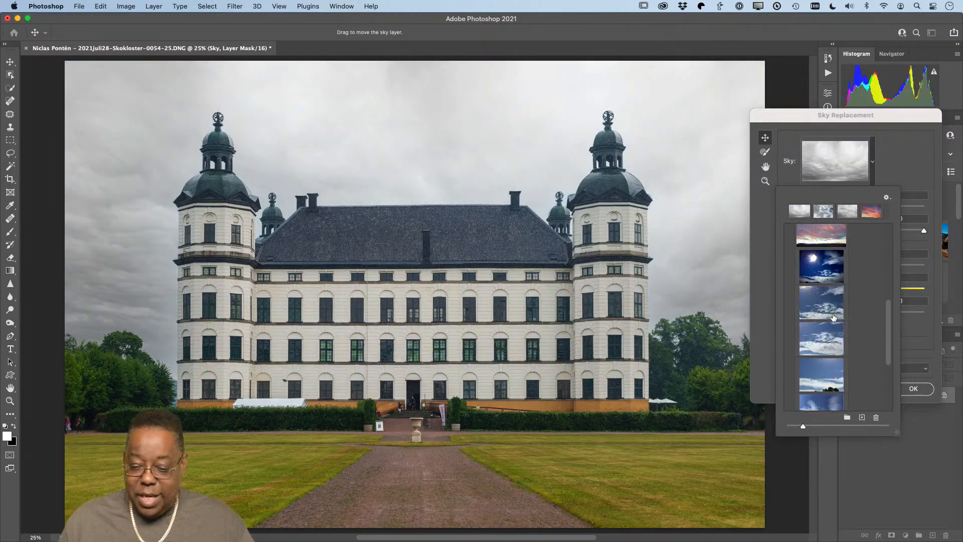
{"action": "scroll", "coordinate": [833, 317], "scroll_direction": "down", "scroll_amount": 2}
{"action": "left_click", "coordinate": [823, 296]}
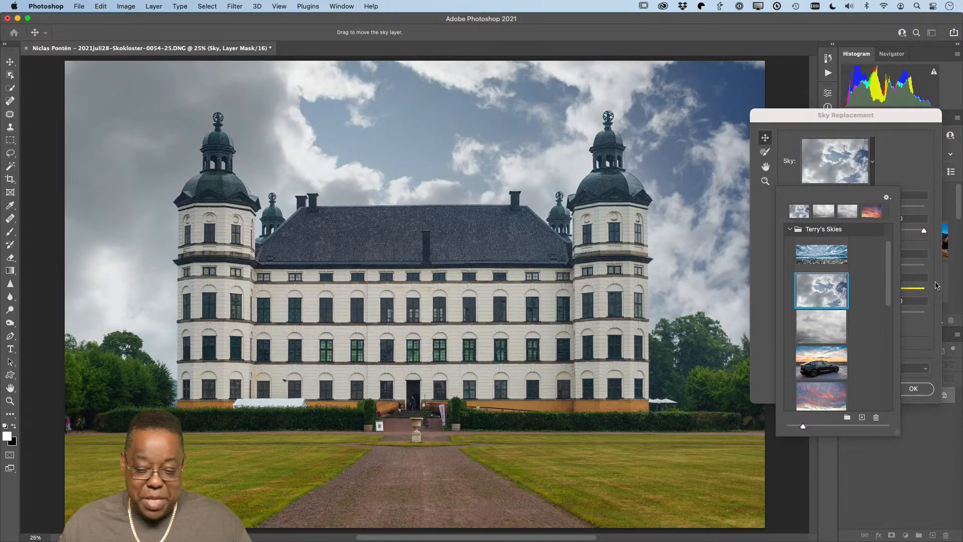
{"action": "left_click", "coordinate": [904, 161]}
{"action": "left_click", "coordinate": [913, 389]}
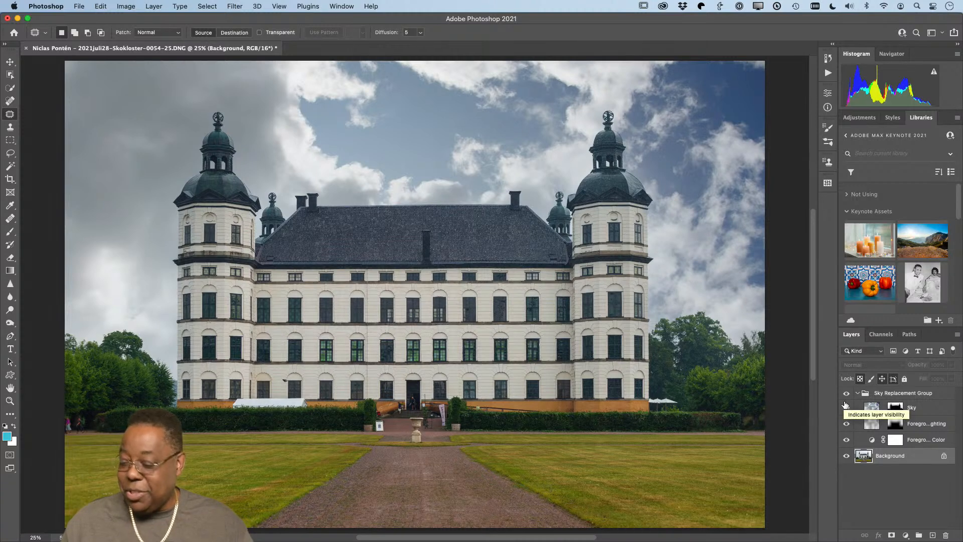
Compare the castle with the Sky Replacement Group hidden and shown, and save and close the edited document.
{"action": "left_click", "coordinate": [847, 395]}
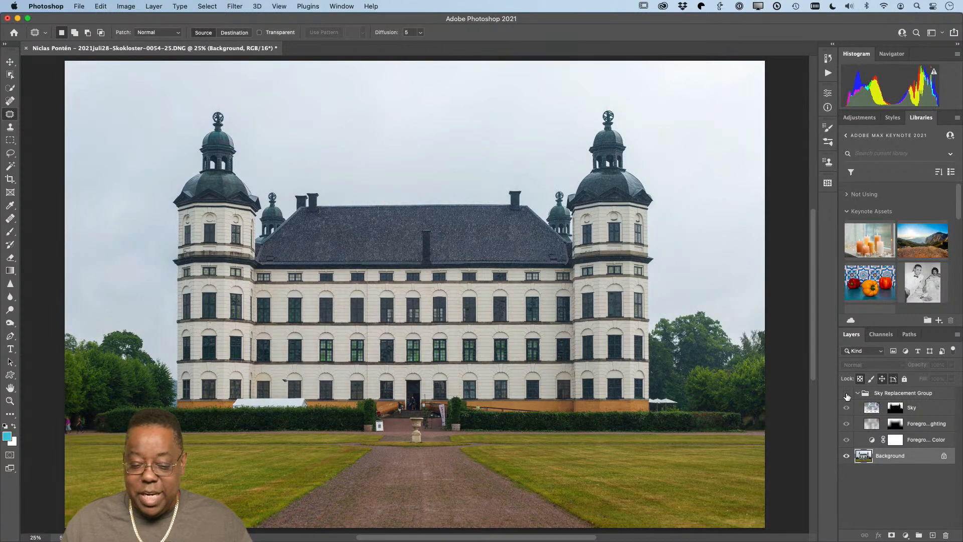
{"action": "left_click", "coordinate": [847, 396]}
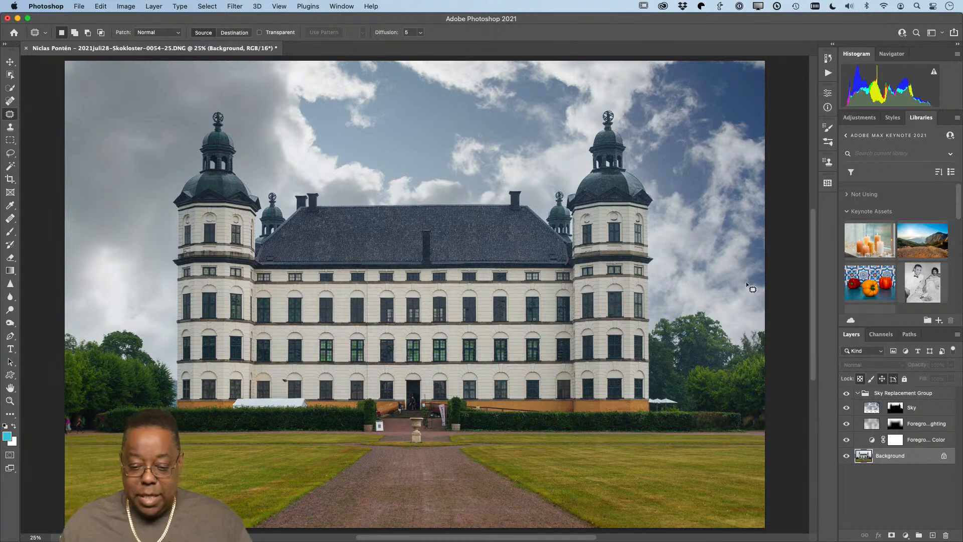
{"action": "key", "text": "super+s"}
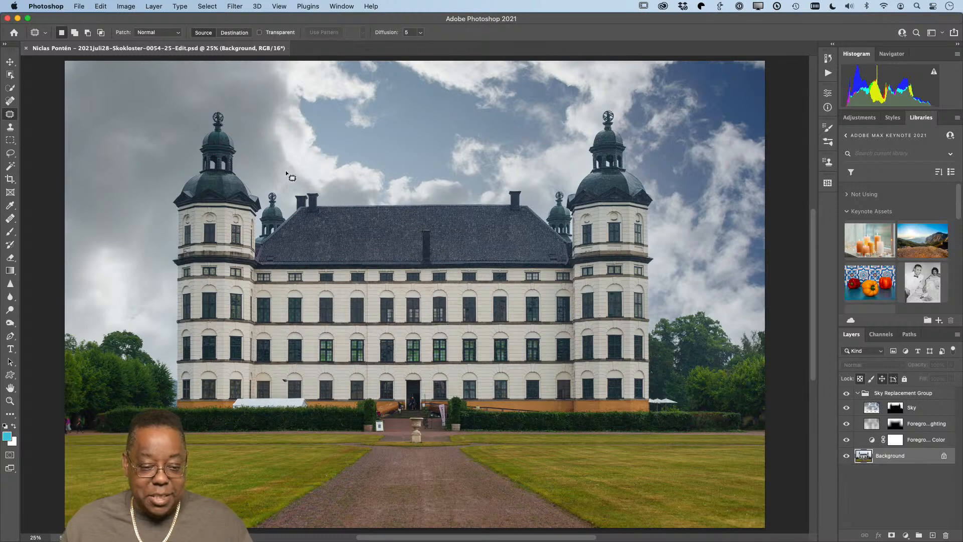
{"action": "left_click", "coordinate": [24, 49]}
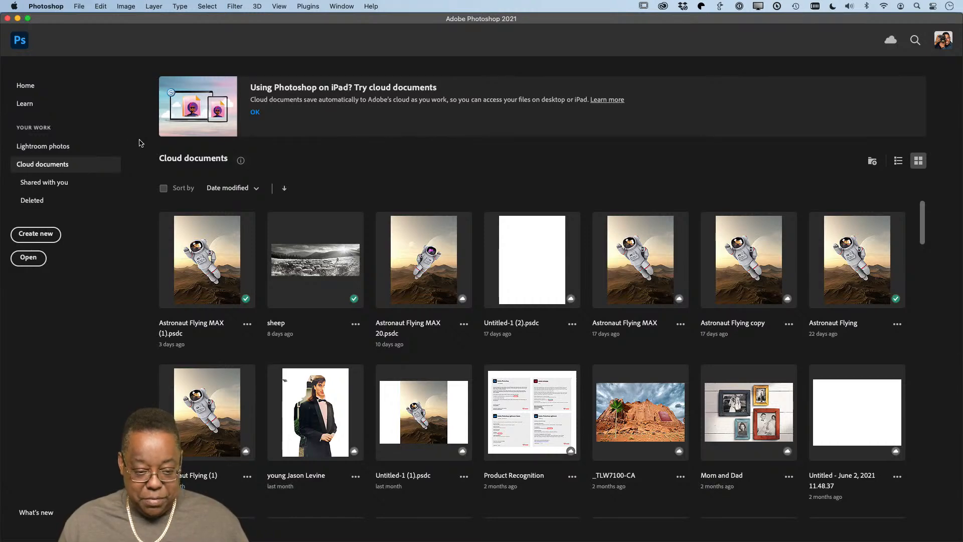
Switch to Lightroom Classic and compare the original castle photo with the edited sky version in full screen.
{"action": "key", "text": "super+Tab"}
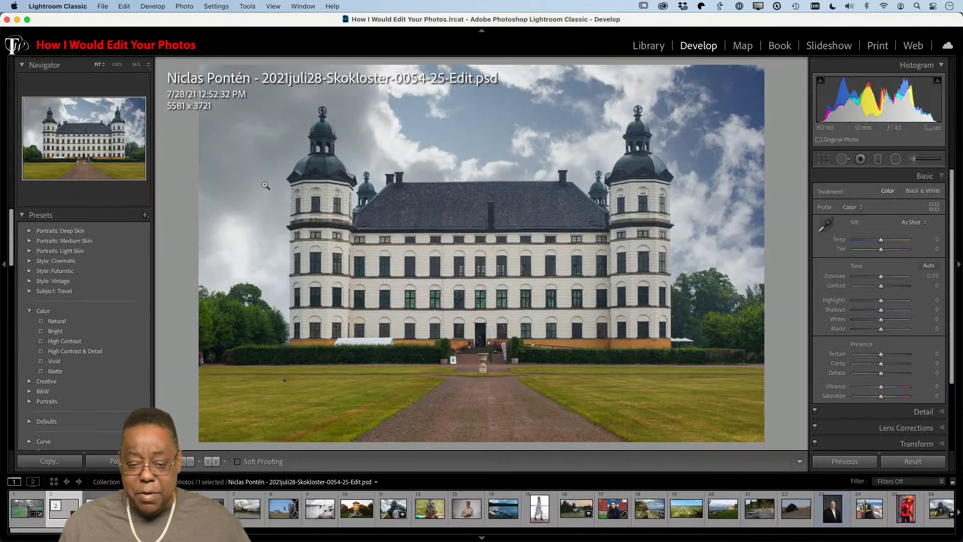
{"action": "key", "text": "g"}
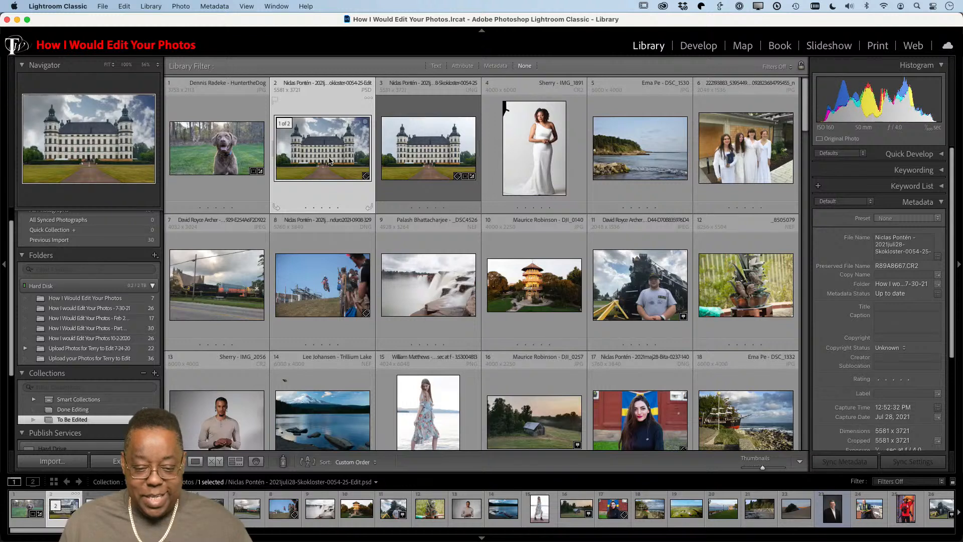
{"action": "left_click", "coordinate": [422, 150]}
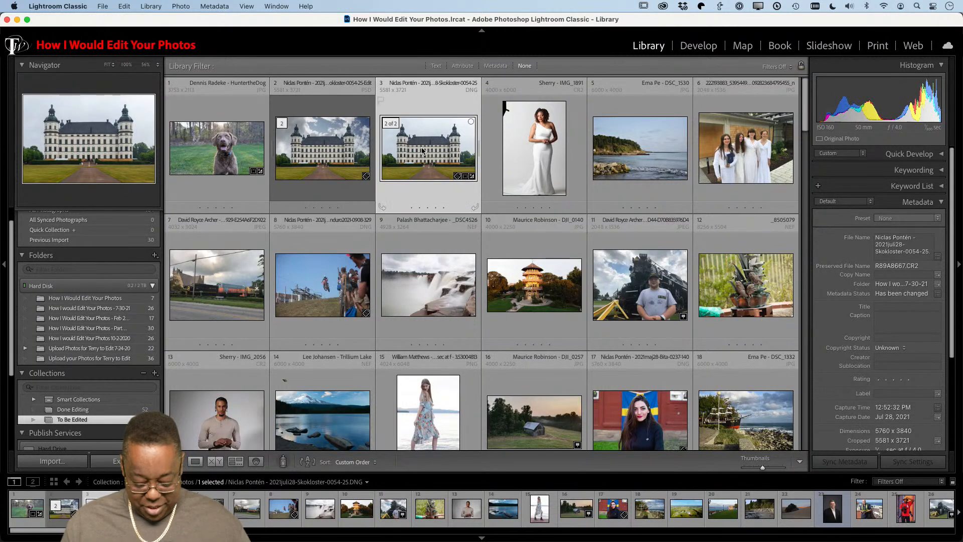
{"action": "key", "text": "f"}
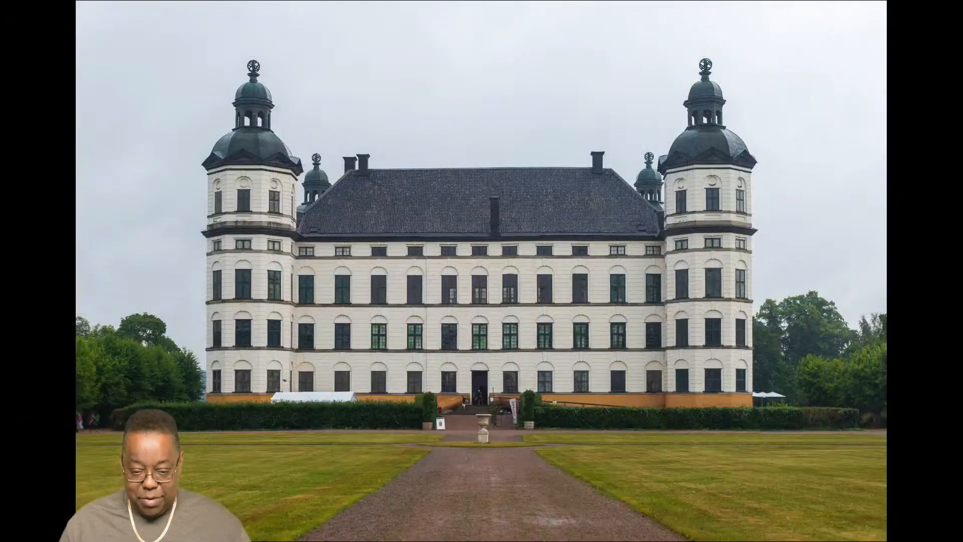
{"action": "key", "text": "Right"}
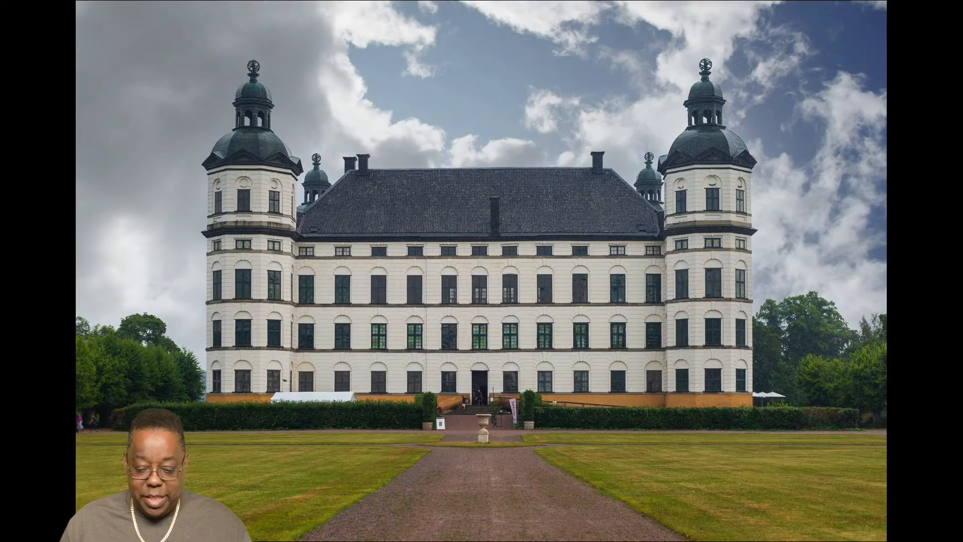
{"action": "key", "text": "Left"}
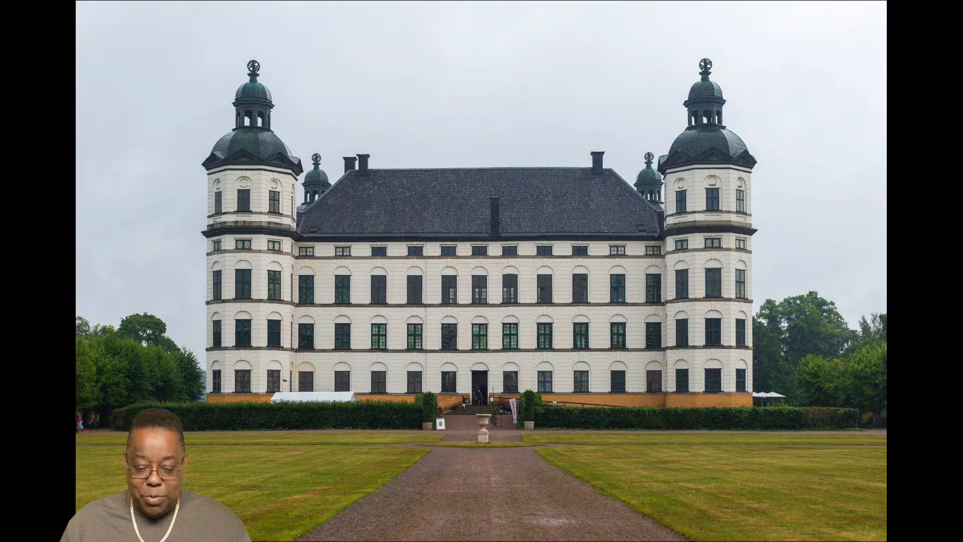
{"action": "key", "text": "Right"}
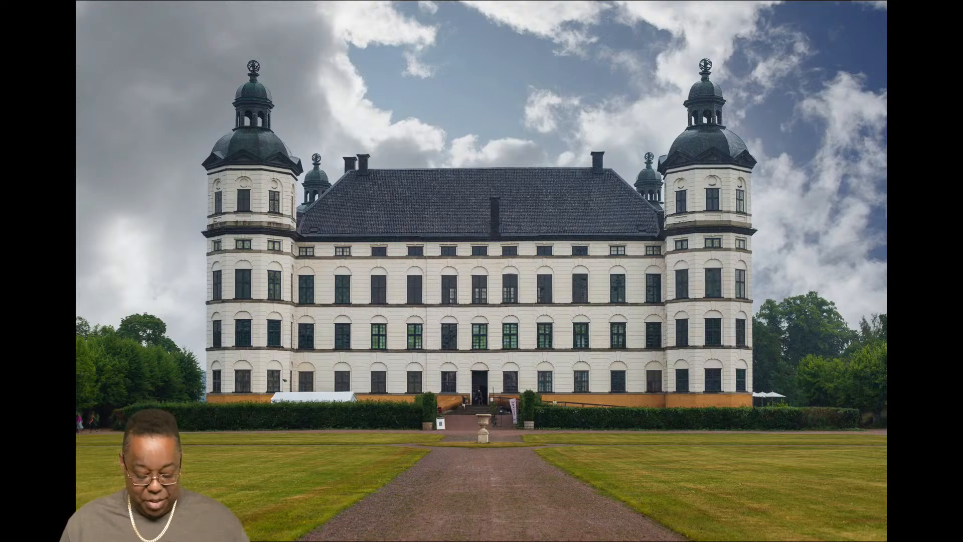
{"action": "key", "text": "Escape"}
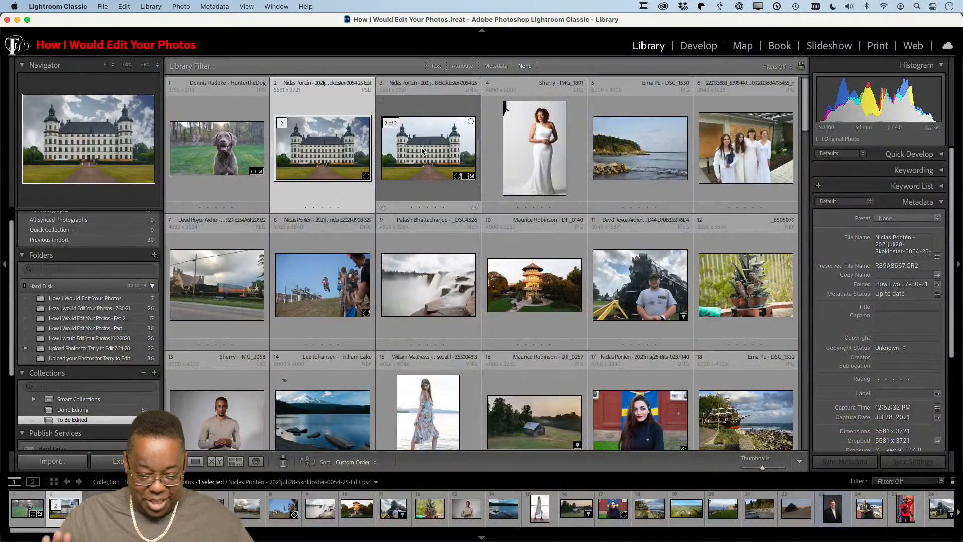
Open the portrait of the woman in the white gown for editing in the Develop module.
{"action": "left_click", "coordinate": [531, 160]}
{"action": "key", "text": "d"}
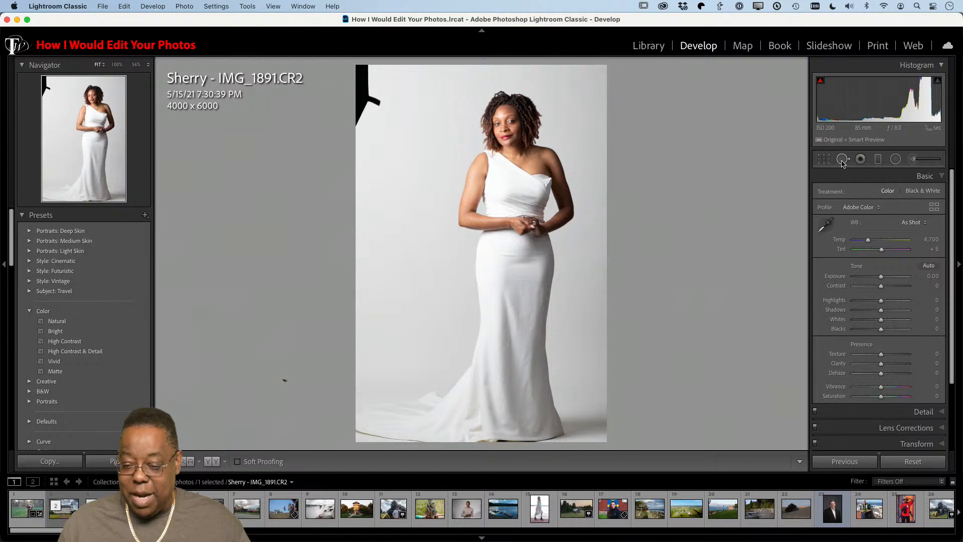
Try to crop the portrait's left edge inward to remove the black studio equipment.
{"action": "left_click", "coordinate": [825, 159]}
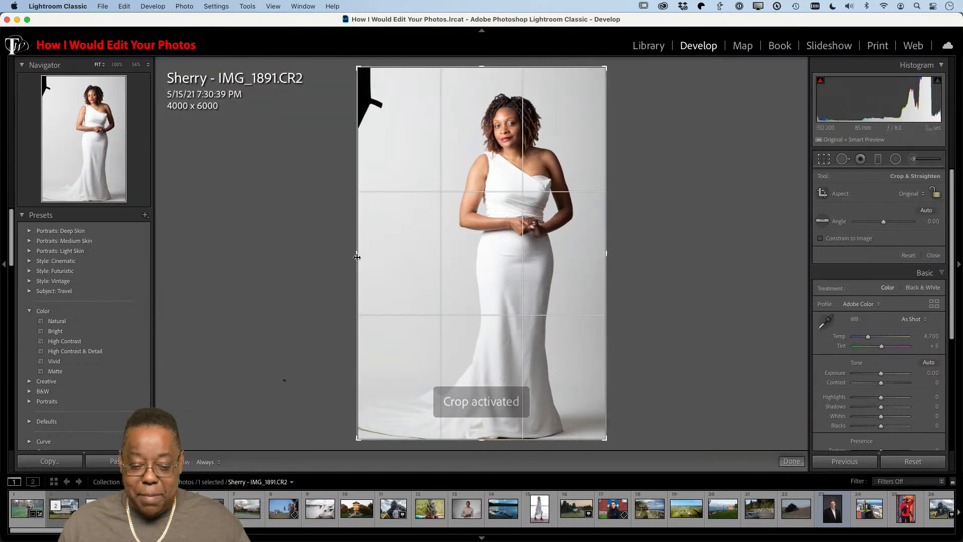
{"action": "left_click_drag", "start_coordinate": [357, 257], "coordinate": [367, 254]}
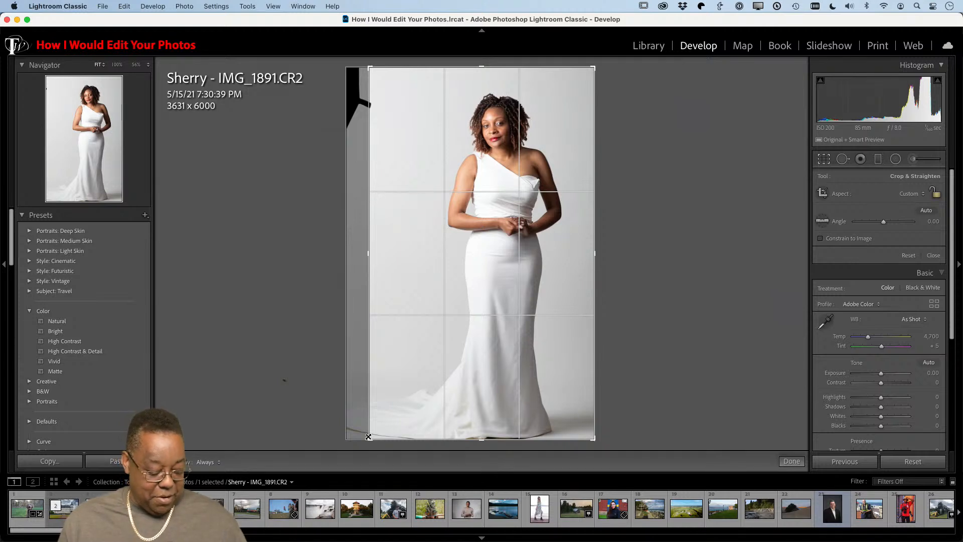
{"action": "key", "text": "d"}
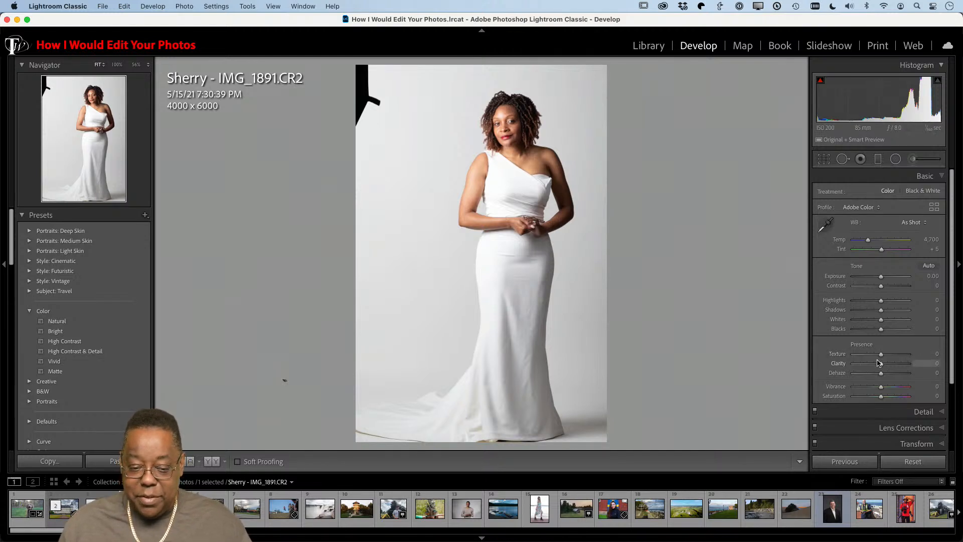
Enable lens profile corrections for the portrait of the woman in the white gown.
{"action": "scroll", "coordinate": [879, 363], "scroll_direction": "down", "scroll_amount": 1}
{"action": "scroll", "coordinate": [879, 362], "scroll_direction": "down", "scroll_amount": 3}
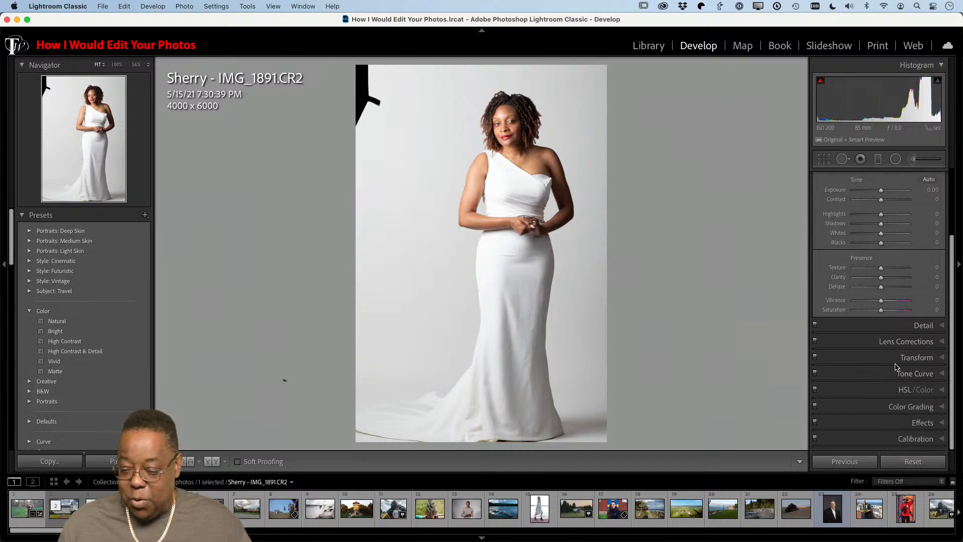
{"action": "left_click", "coordinate": [902, 343]}
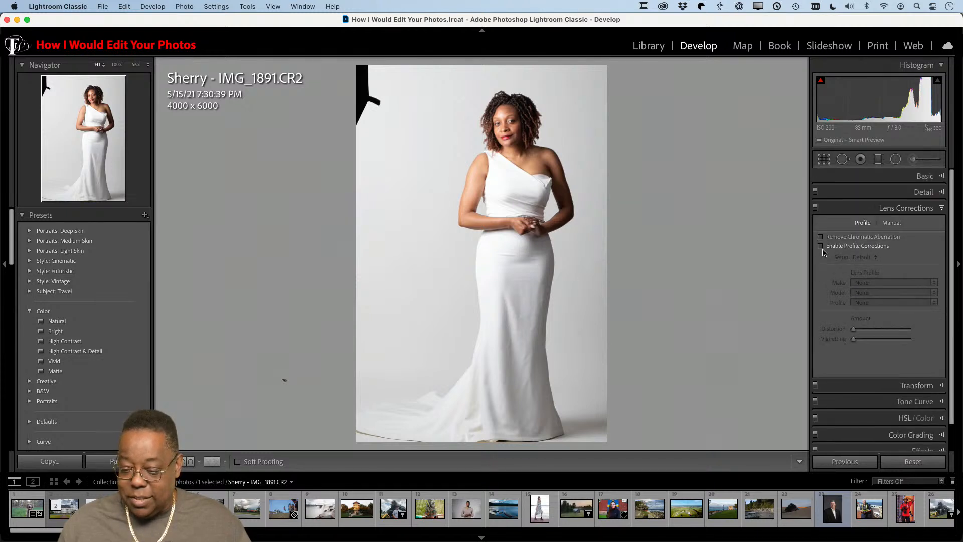
{"action": "left_click", "coordinate": [821, 245]}
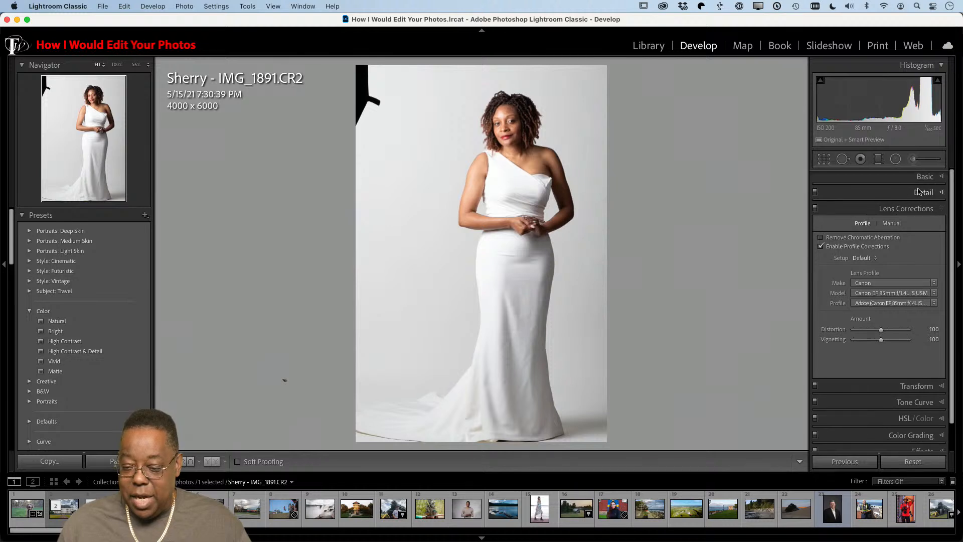
Change the portrait's color profile to Adobe Portrait in the Basic adjustments.
{"action": "left_click", "coordinate": [913, 176]}
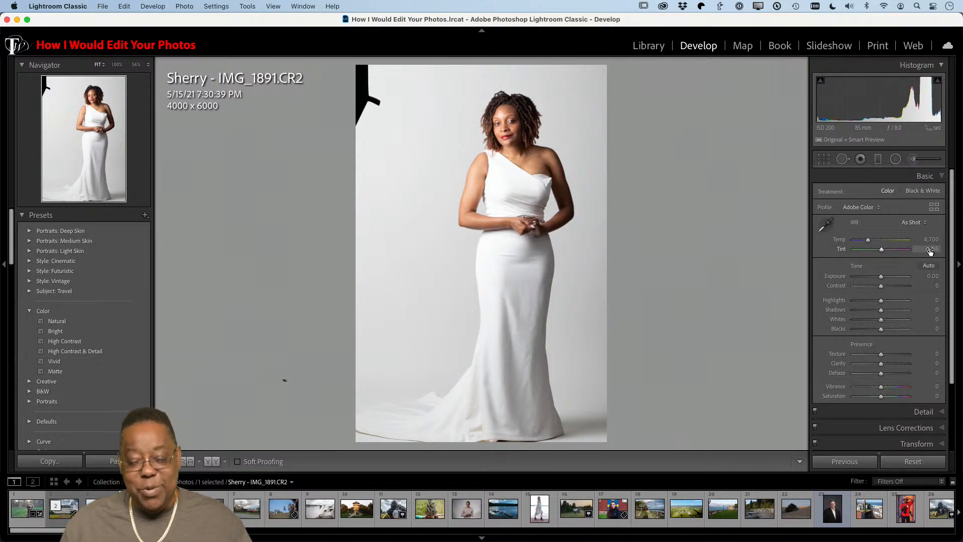
{"action": "left_click", "coordinate": [864, 208]}
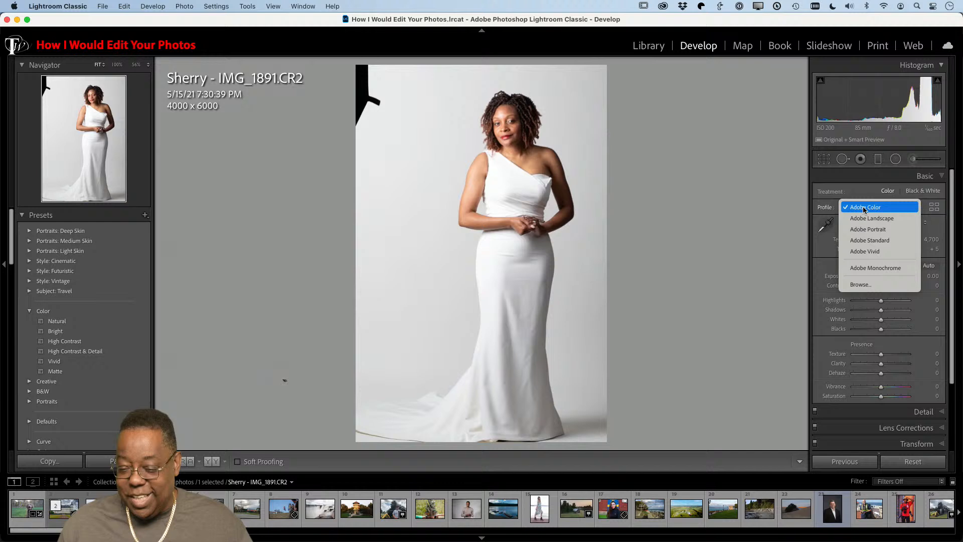
{"action": "left_click", "coordinate": [868, 229]}
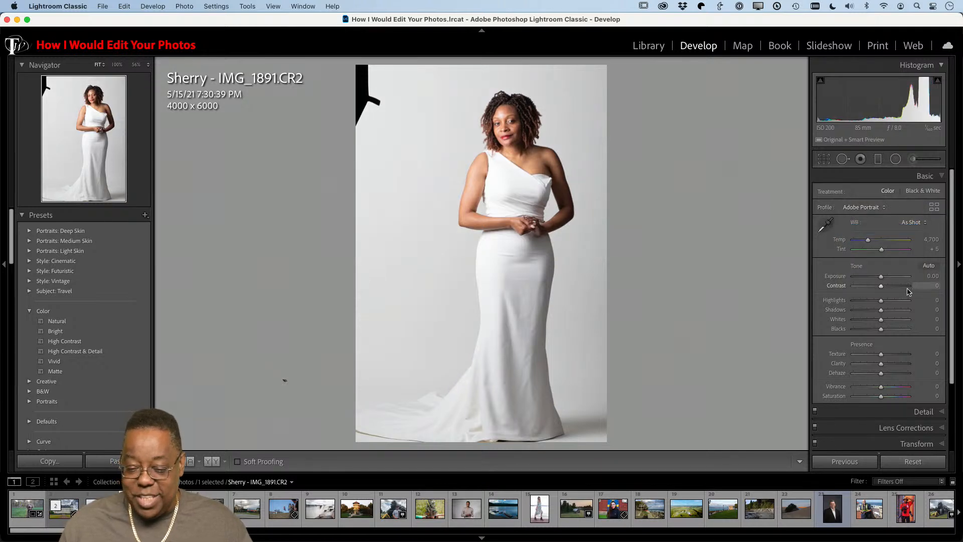
Apply automatic tone to the portrait and refine it with Exposure at 0.00 and Whites at −1.
{"action": "left_click", "coordinate": [907, 223]}
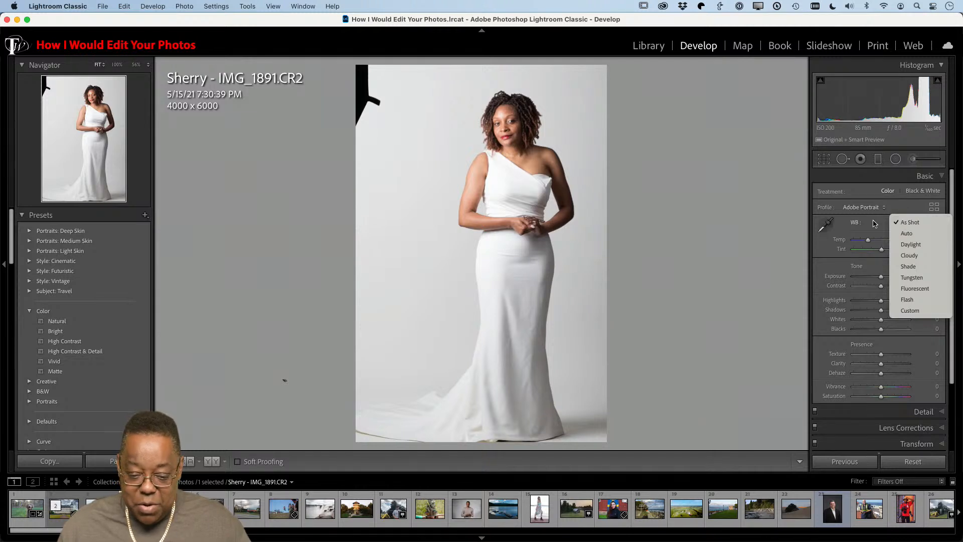
{"action": "left_click", "coordinate": [851, 223]}
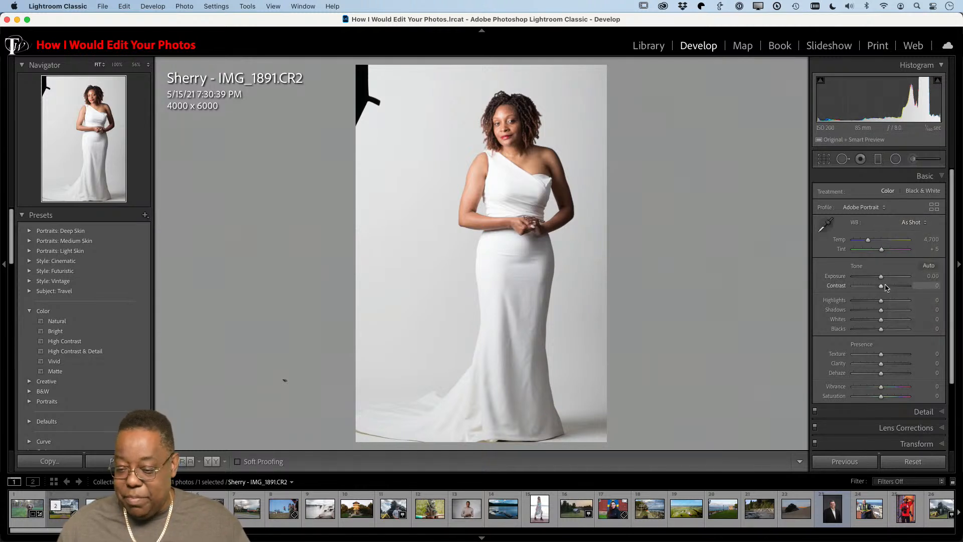
{"action": "key", "text": "super+u"}
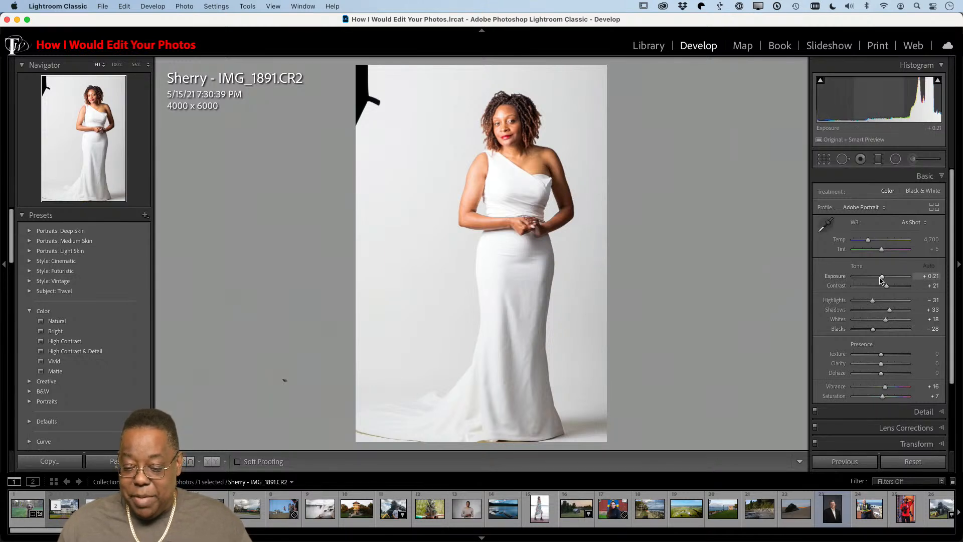
{"action": "double_click", "coordinate": [882, 277]}
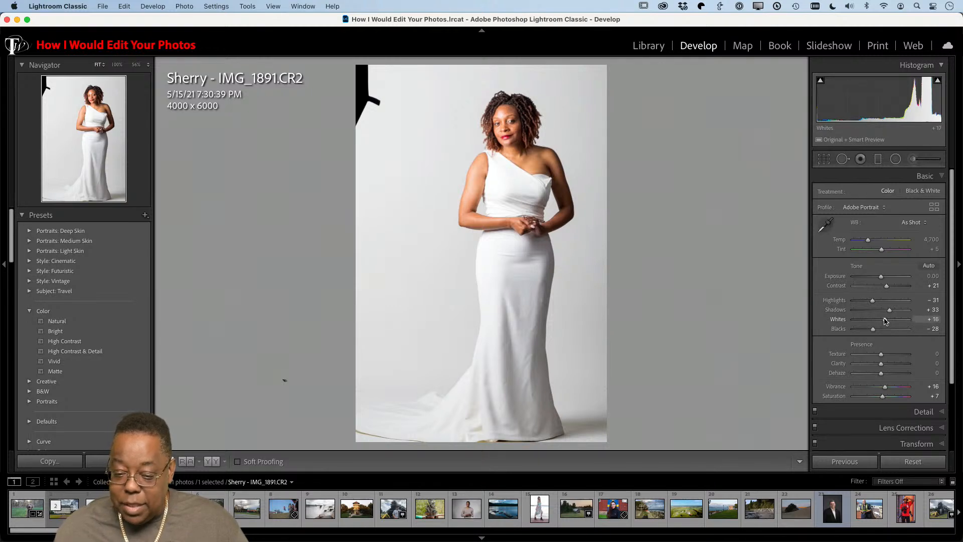
{"action": "left_click_drag", "start_coordinate": [885, 321], "coordinate": [882, 323]}
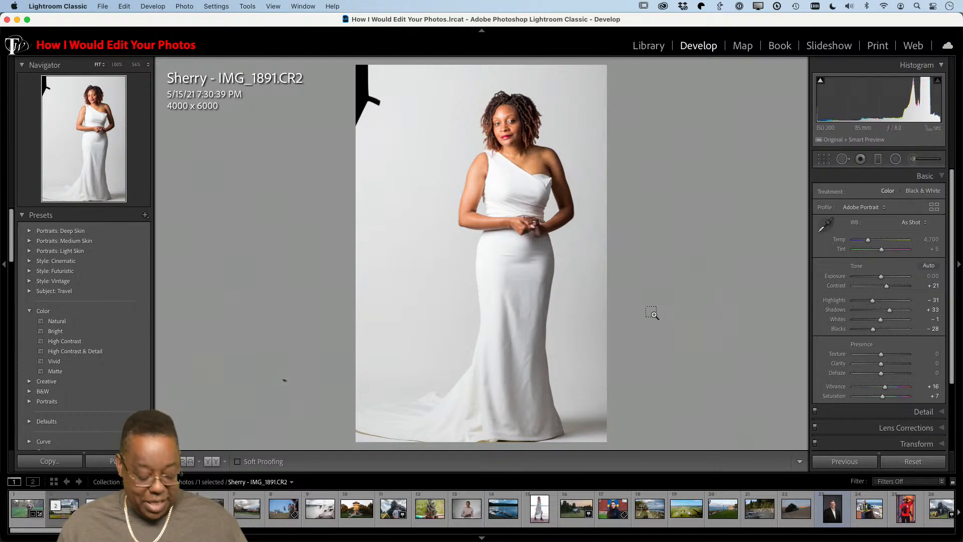
Open the portrait in Photoshop and patch the black studio equipment in the photo's upper-left corner with clean backdrop.
{"action": "key", "text": "super+e"}
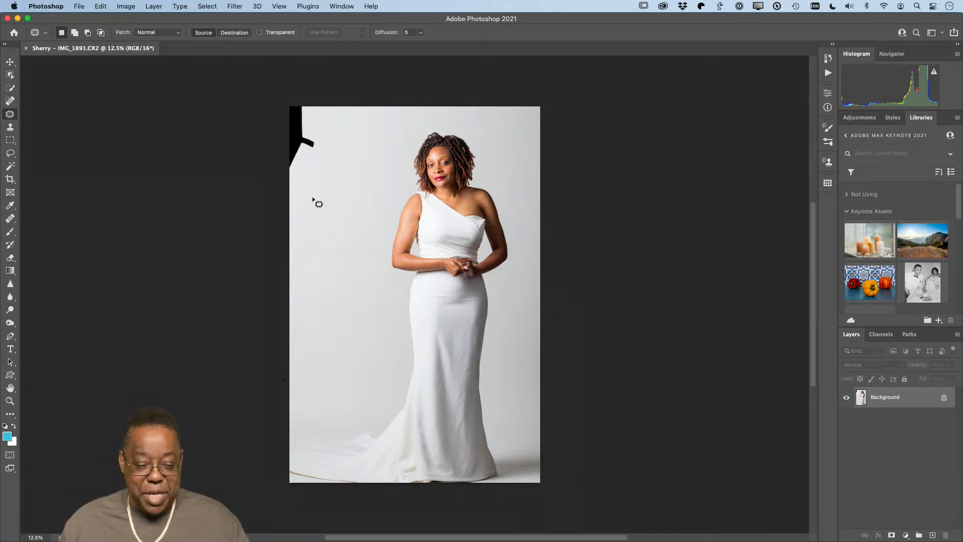
{"action": "mouse_move", "coordinate": [304, 173]}
{"action": "left_mouse_down"}
{"action": "mouse_move", "coordinate": [324, 126]}
{"action": "mouse_move", "coordinate": [306, 99]}
{"action": "mouse_move", "coordinate": [274, 142]}
{"action": "mouse_move", "coordinate": [273, 192]}
{"action": "mouse_move", "coordinate": [311, 182]}
{"action": "mouse_move", "coordinate": [307, 175]}
{"action": "left_mouse_up"}
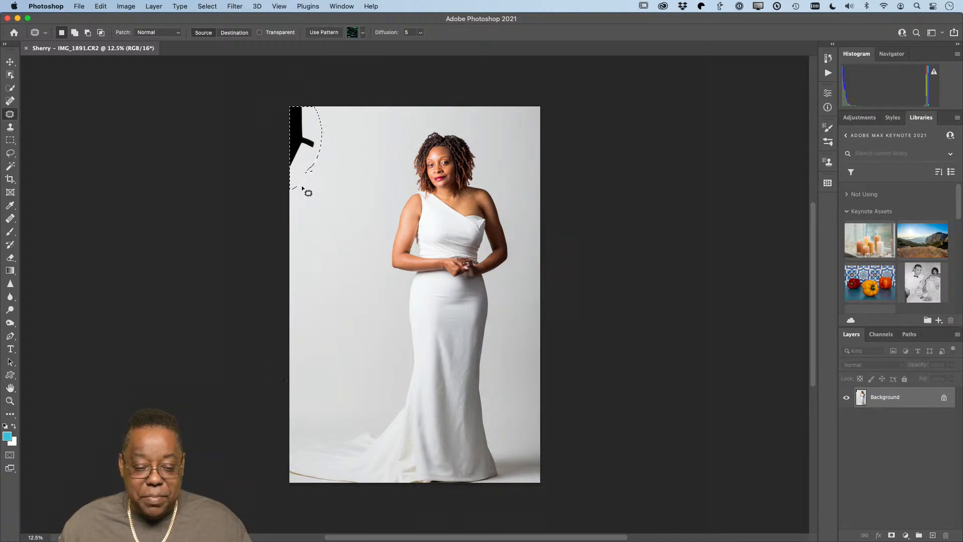
{"action": "left_click_drag", "start_coordinate": [308, 164], "coordinate": [303, 253]}
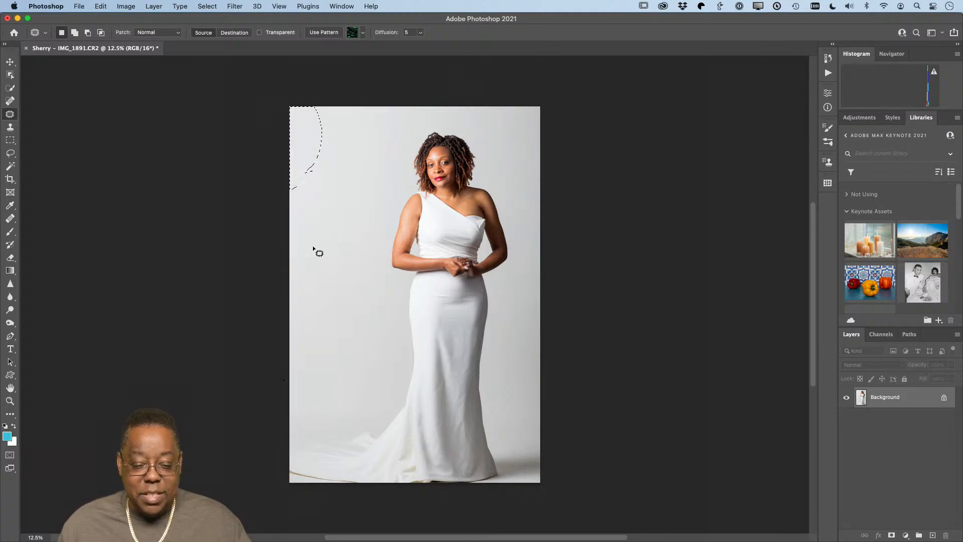
{"action": "key", "text": "super+d"}
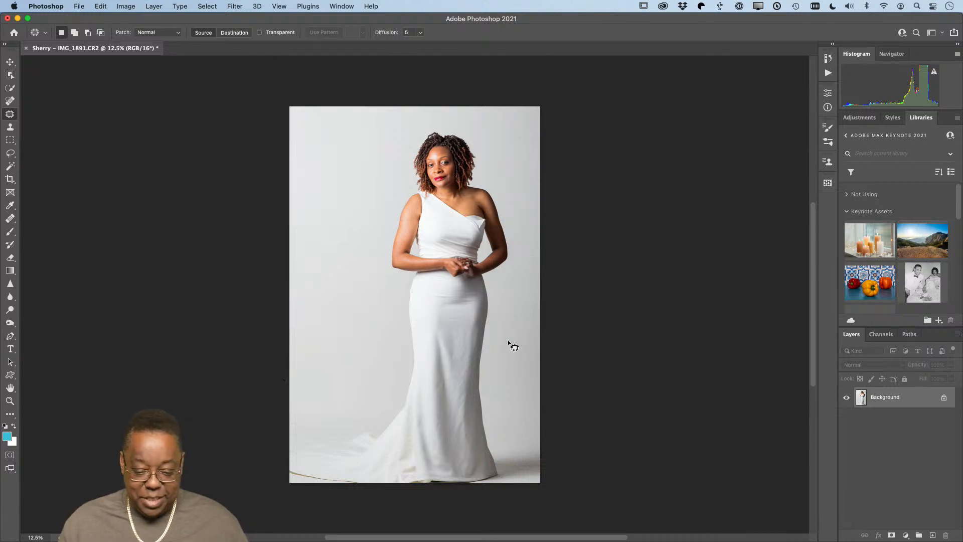
Patch the upper crease on the right side of the gown's skirt, around knee level, with smooth nearby fabric.
{"action": "key", "text": "z"}
{"action": "left_click_drag", "start_coordinate": [512, 423], "coordinate": [572, 454]}
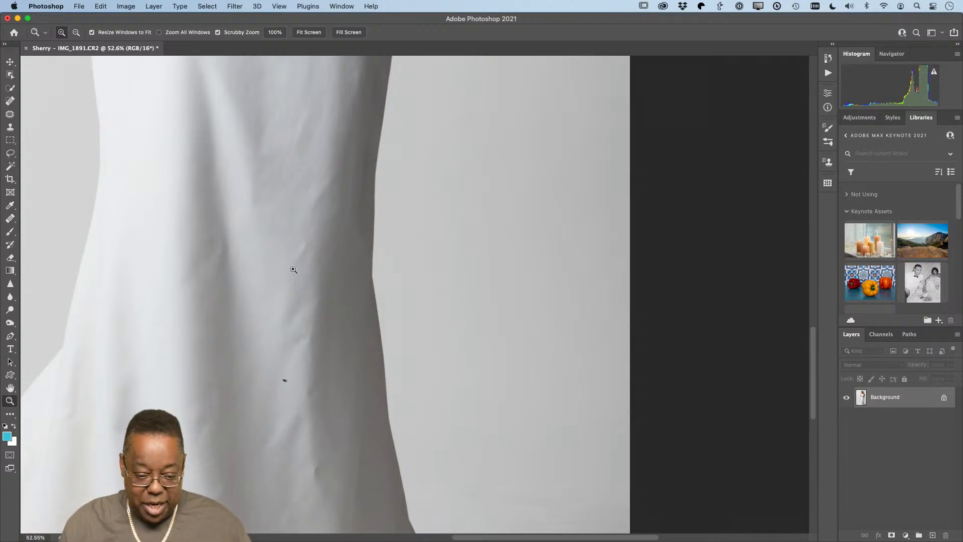
{"action": "left_click_drag", "start_coordinate": [320, 320], "coordinate": [411, 271]}
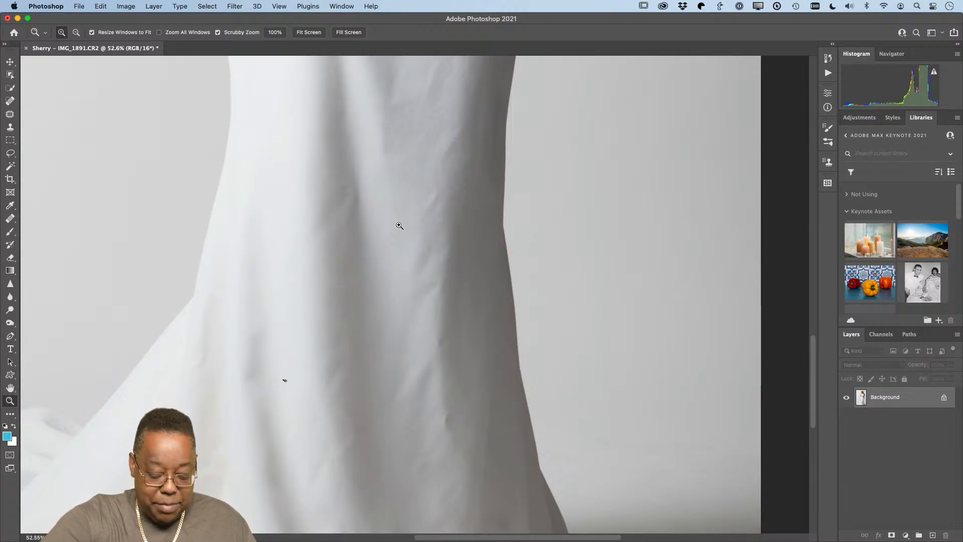
{"action": "left_click", "coordinate": [11, 112]}
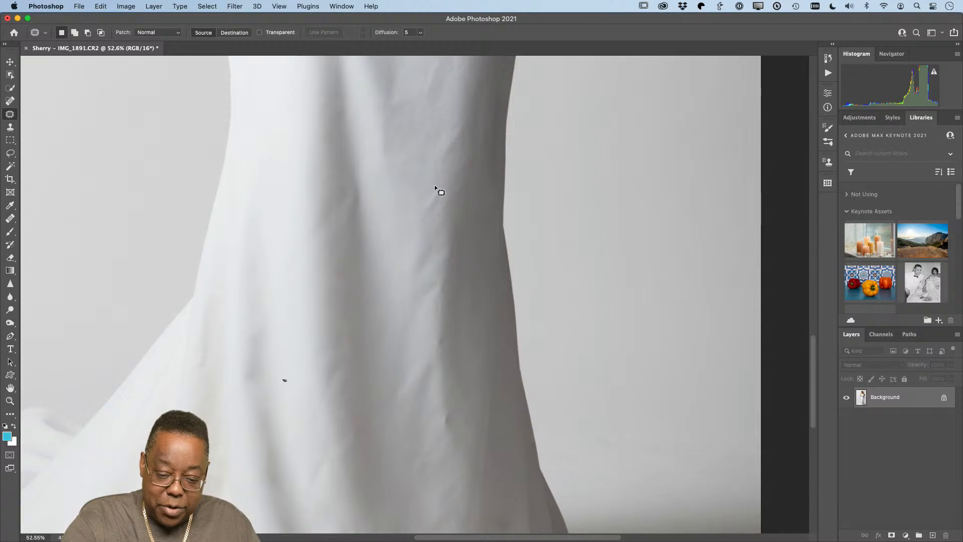
{"action": "mouse_move", "coordinate": [432, 229]}
{"action": "left_mouse_down"}
{"action": "mouse_move", "coordinate": [443, 194]}
{"action": "mouse_move", "coordinate": [398, 187]}
{"action": "left_mouse_up"}
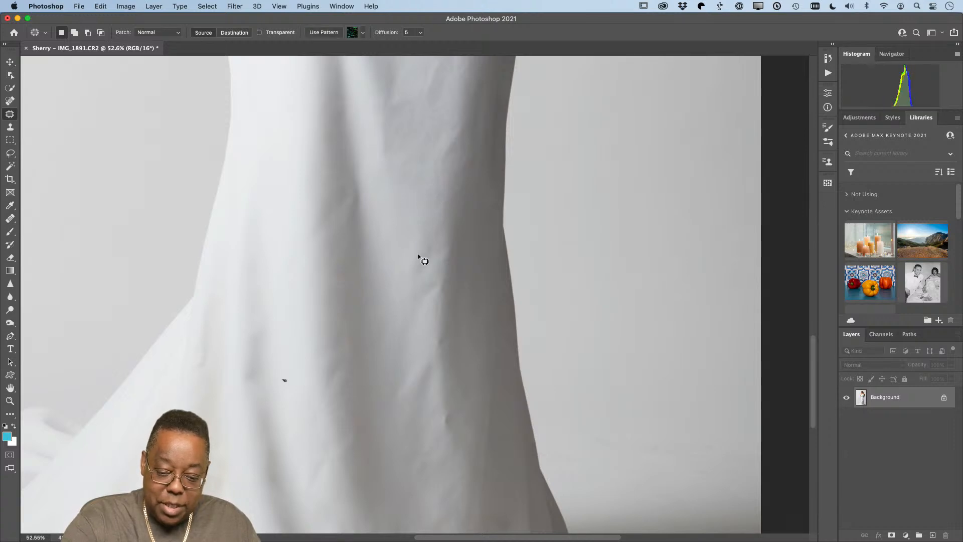
{"action": "key", "text": "super+d"}
Patch the next two creases further down the right side of the skirt with smooth fabric from above.
{"action": "left_click_drag", "start_coordinate": [409, 285], "coordinate": [436, 228]}
{"action": "left_click_drag", "start_coordinate": [430, 263], "coordinate": [396, 223]}
{"action": "mouse_move", "coordinate": [442, 271]}
{"action": "left_mouse_down"}
{"action": "mouse_move", "coordinate": [411, 293]}
{"action": "mouse_move", "coordinate": [420, 325]}
{"action": "mouse_move", "coordinate": [440, 275]}
{"action": "left_mouse_up"}
{"action": "left_click_drag", "start_coordinate": [423, 306], "coordinate": [397, 255]}
{"action": "key", "text": "super+d"}
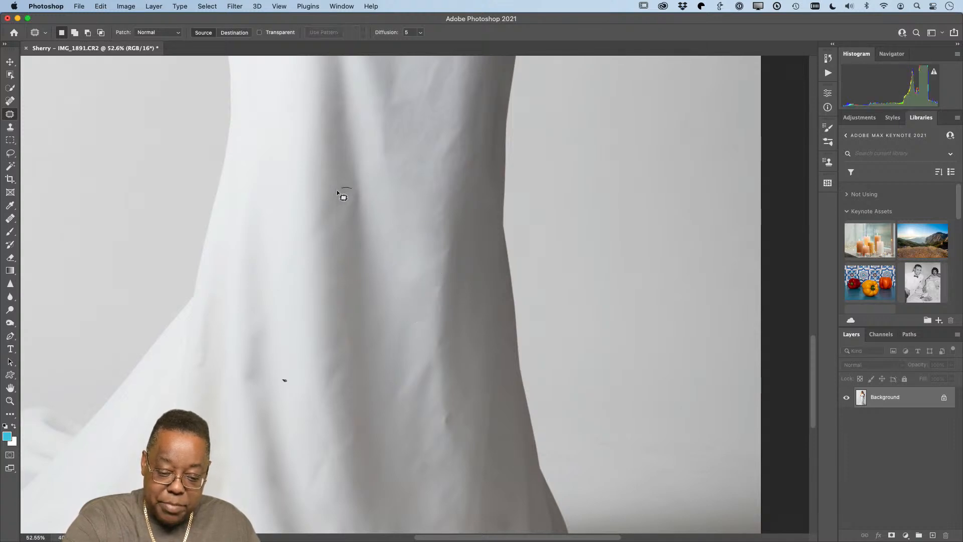
Patch the creases along the shaded fold in the middle of the lower skirt with smoother fabric.
{"action": "left_click_drag", "start_coordinate": [361, 188], "coordinate": [362, 190]}
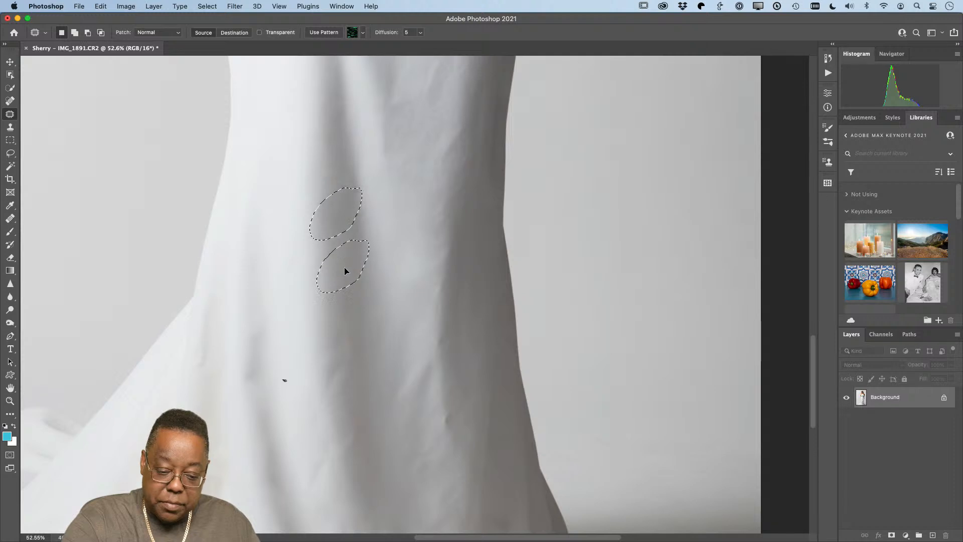
{"action": "left_click_drag", "start_coordinate": [345, 269], "coordinate": [344, 268]}
{"action": "key", "text": "super+d"}
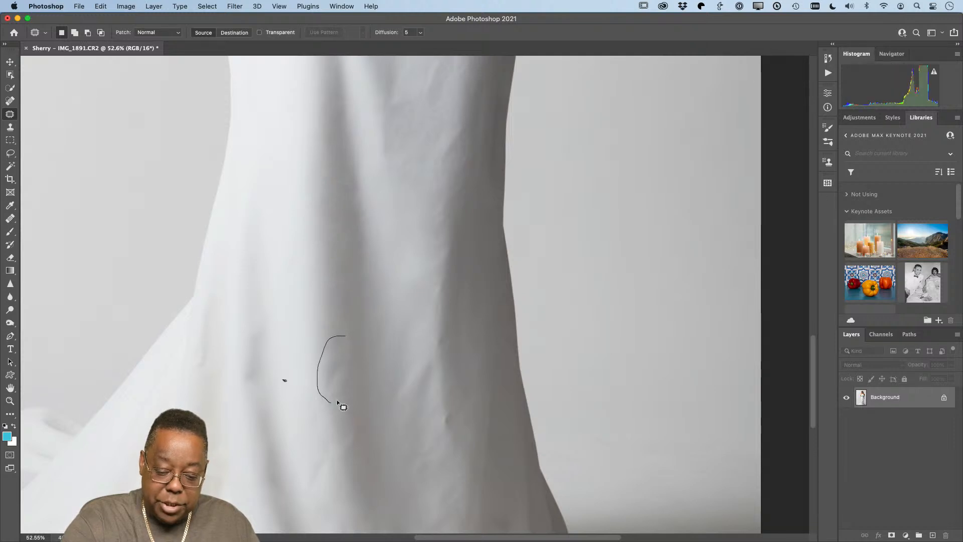
{"action": "left_click_drag", "start_coordinate": [343, 407], "coordinate": [343, 377]}
{"action": "mouse_move", "coordinate": [335, 319]}
{"action": "left_mouse_down"}
{"action": "mouse_move", "coordinate": [351, 314]}
{"action": "mouse_move", "coordinate": [438, 367]}
{"action": "mouse_move", "coordinate": [424, 374]}
{"action": "mouse_move", "coordinate": [390, 332]}
{"action": "mouse_move", "coordinate": [464, 430]}
{"action": "mouse_move", "coordinate": [450, 405]}
{"action": "left_mouse_up"}
{"action": "key", "text": "super+d"}
{"action": "key", "text": "super+d"}
Patch the small crease on the lower right of the skirt and the one beside the central fold near the hem.
{"action": "left_click_drag", "start_coordinate": [446, 418], "coordinate": [447, 398]}
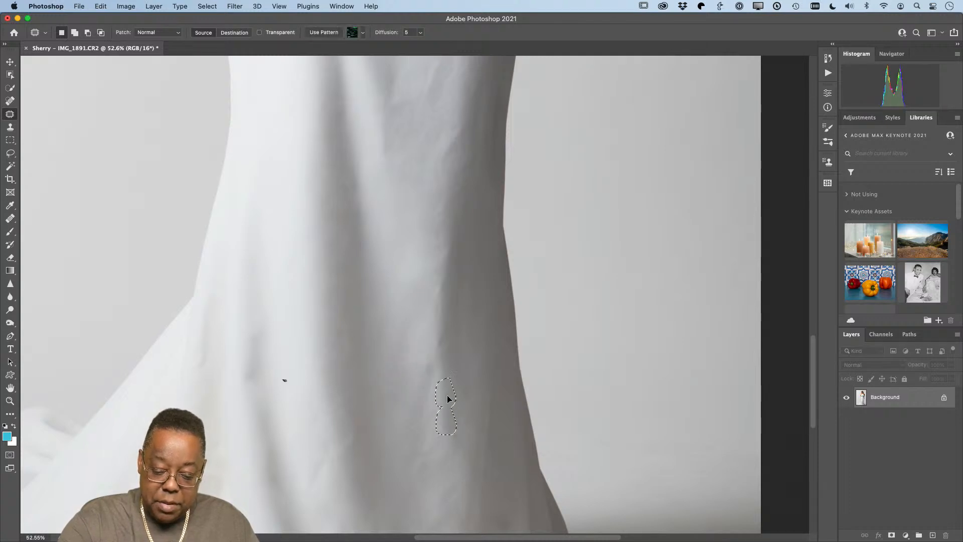
{"action": "key", "text": "super+d"}
{"action": "mouse_move", "coordinate": [332, 455]}
{"action": "left_mouse_down"}
{"action": "mouse_move", "coordinate": [306, 503]}
{"action": "mouse_move", "coordinate": [323, 487]}
{"action": "mouse_move", "coordinate": [305, 441]}
{"action": "mouse_move", "coordinate": [311, 421]}
{"action": "left_mouse_up"}
{"action": "key", "text": "super+d"}
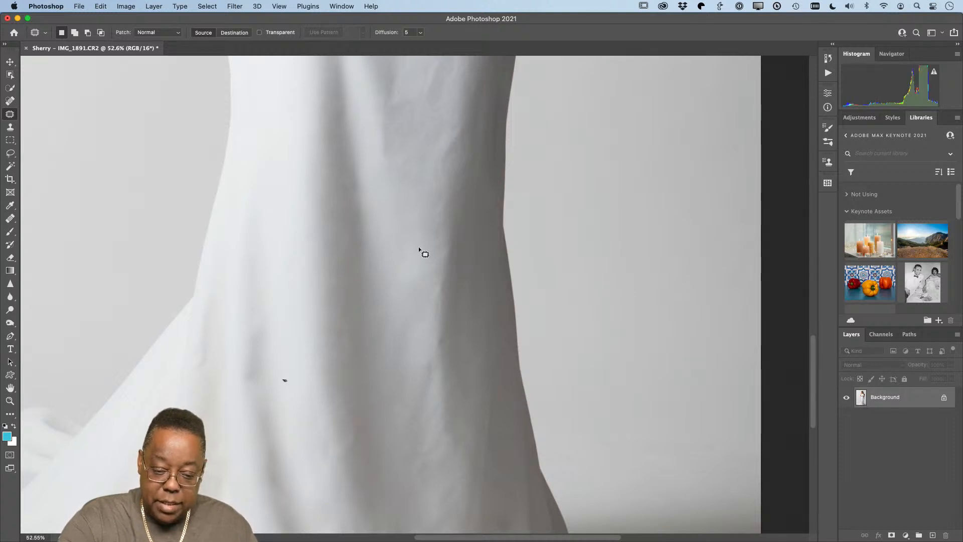
Patch the creases on the gown's thigh area, including the faint horizontal line below the hips.
{"action": "left_click_drag", "start_coordinate": [428, 225], "coordinate": [383, 482]}
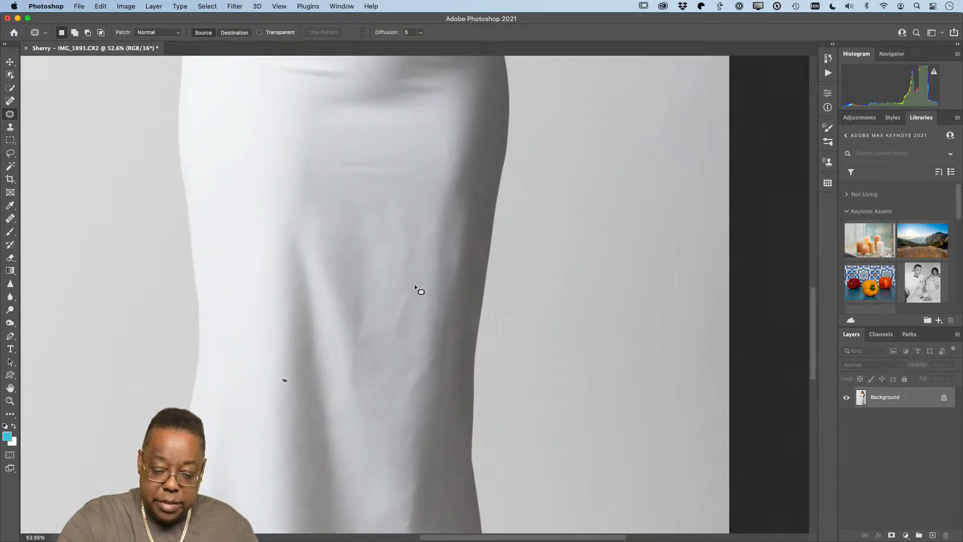
{"action": "mouse_move", "coordinate": [404, 284]}
{"action": "left_mouse_down"}
{"action": "mouse_move", "coordinate": [418, 335]}
{"action": "mouse_move", "coordinate": [377, 392]}
{"action": "left_mouse_up"}
{"action": "key", "text": "super+d"}
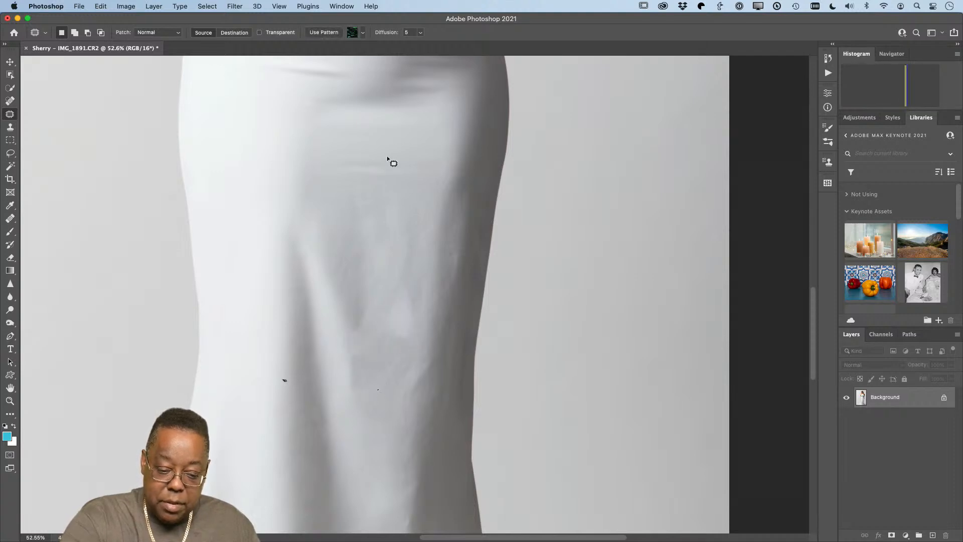
{"action": "mouse_move", "coordinate": [387, 155]}
{"action": "left_mouse_down"}
{"action": "mouse_move", "coordinate": [312, 177]}
{"action": "mouse_move", "coordinate": [390, 185]}
{"action": "mouse_move", "coordinate": [423, 178]}
{"action": "left_mouse_up"}
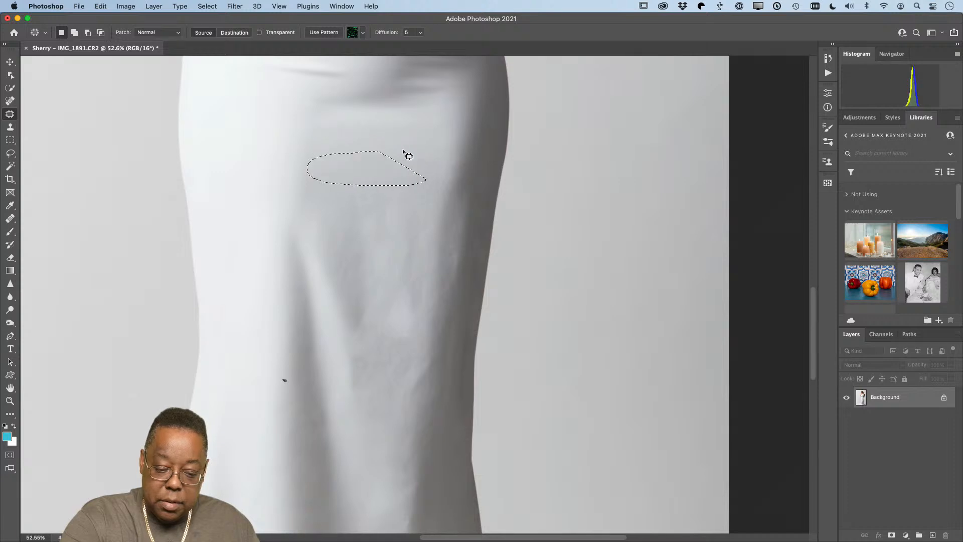
{"action": "key", "text": "super+d"}
Patch the horizontal creases across the gown's hips below the hands using smooth fabric around them.
{"action": "scroll", "coordinate": [424, 178], "scroll_direction": "up", "scroll_amount": 10}
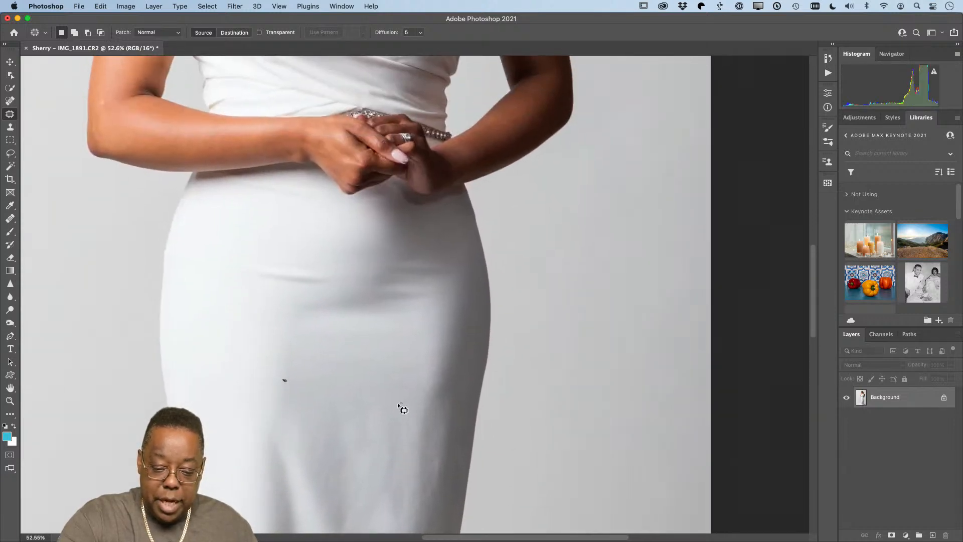
{"action": "mouse_move", "coordinate": [294, 261]}
{"action": "left_mouse_down"}
{"action": "mouse_move", "coordinate": [260, 259]}
{"action": "mouse_move", "coordinate": [245, 271]}
{"action": "mouse_move", "coordinate": [290, 292]}
{"action": "mouse_move", "coordinate": [319, 290]}
{"action": "mouse_move", "coordinate": [330, 264]}
{"action": "mouse_move", "coordinate": [312, 240]}
{"action": "left_mouse_up"}
{"action": "key", "text": "super+d"}
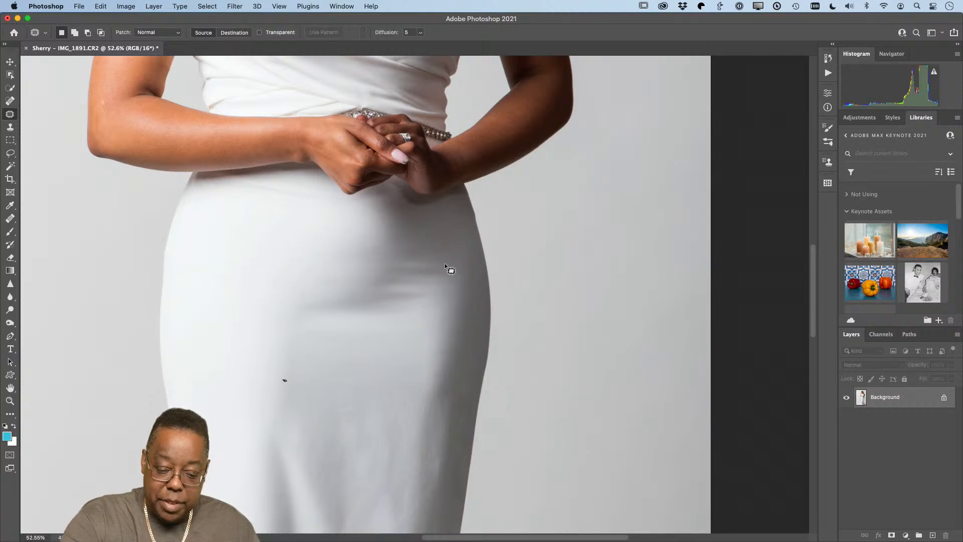
{"action": "mouse_move", "coordinate": [430, 279]}
{"action": "left_mouse_down"}
{"action": "mouse_move", "coordinate": [456, 266]}
{"action": "mouse_move", "coordinate": [444, 248]}
{"action": "left_mouse_up"}
{"action": "key", "text": "super+d"}
{"action": "mouse_move", "coordinate": [378, 287]}
{"action": "left_mouse_down"}
{"action": "mouse_move", "coordinate": [430, 288]}
{"action": "mouse_move", "coordinate": [405, 314]}
{"action": "mouse_move", "coordinate": [402, 357]}
{"action": "left_mouse_up"}
{"action": "key", "text": "super+d"}
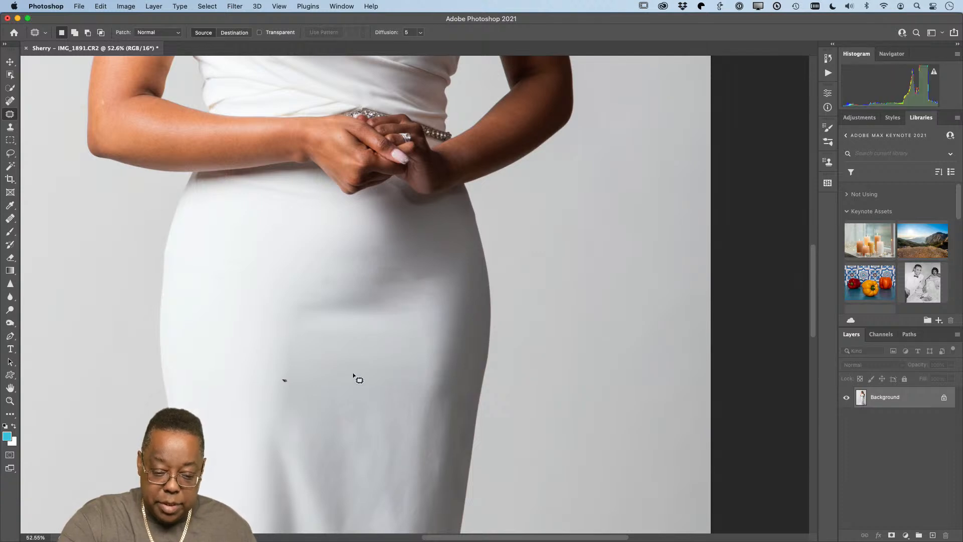
Check the bodice and skirt for remaining creases and patch the one on the skirt's right side around knee level.
{"action": "scroll", "coordinate": [370, 327], "scroll_direction": "up", "scroll_amount": 10}
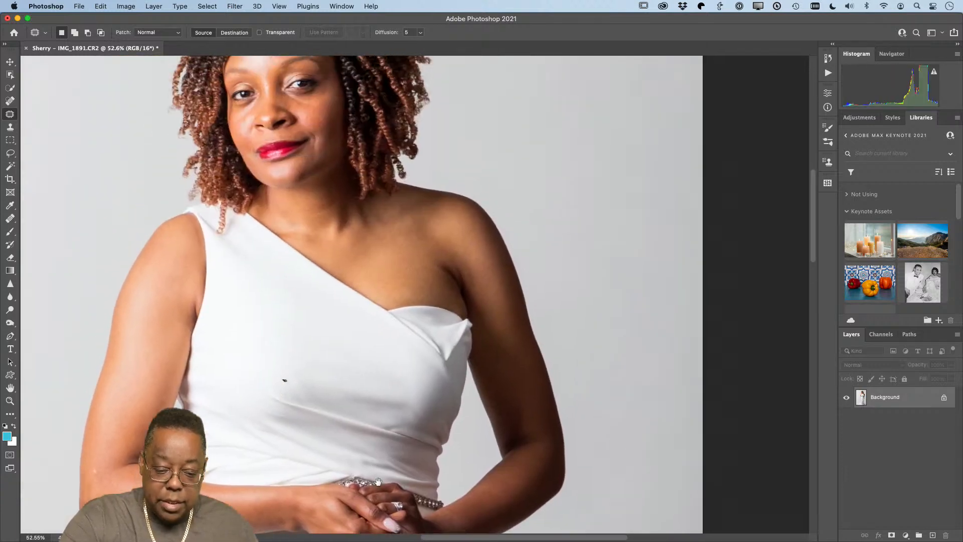
{"action": "scroll", "coordinate": [389, 421], "scroll_direction": "up", "scroll_amount": 3}
{"action": "scroll", "coordinate": [386, 432], "scroll_direction": "down", "scroll_amount": 10}
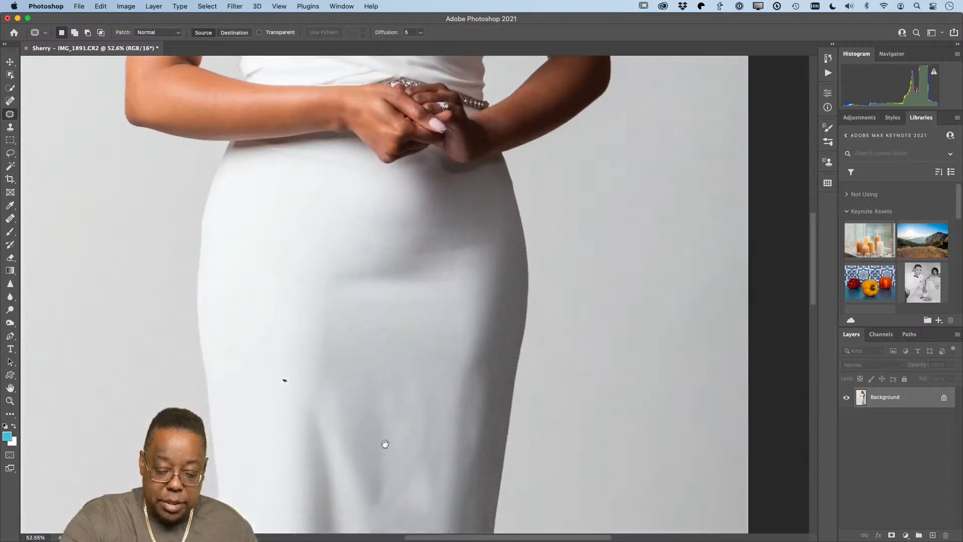
{"action": "scroll", "coordinate": [386, 443], "scroll_direction": "down", "scroll_amount": 10}
{"action": "scroll", "coordinate": [386, 444], "scroll_direction": "right", "scroll_amount": 3}
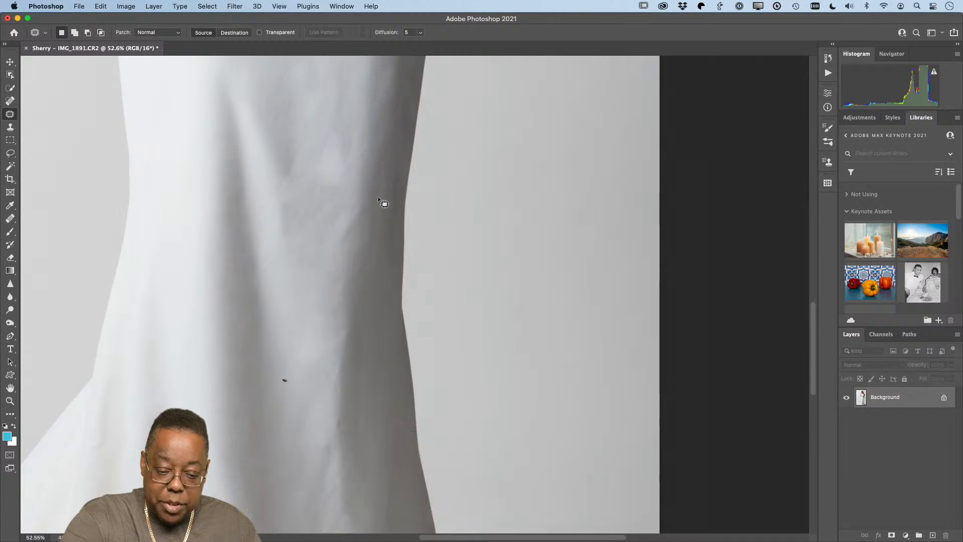
{"action": "left_click_drag", "start_coordinate": [363, 219], "coordinate": [357, 269]}
{"action": "left_click", "coordinate": [351, 408]}
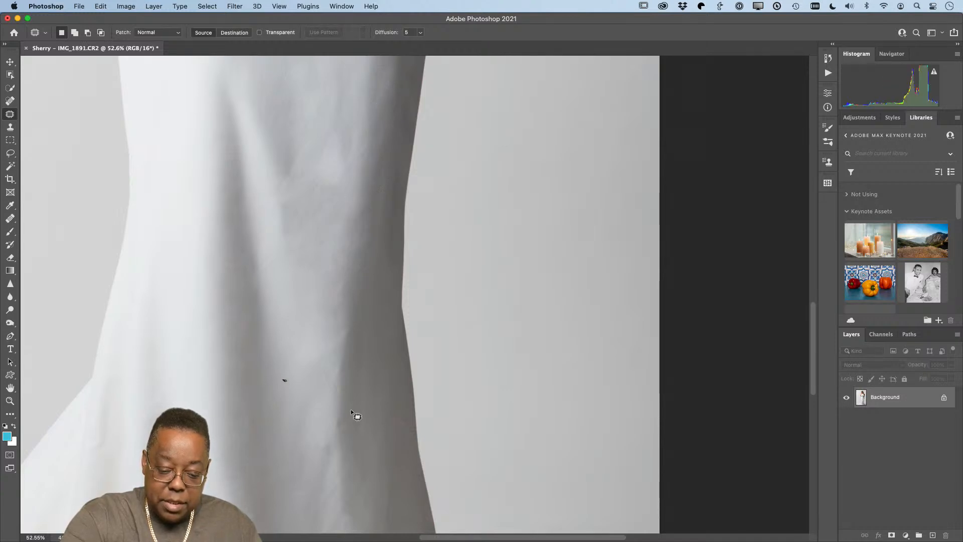
Patch the creases near the hem and just above it in the middle of the lower skirt.
{"action": "left_click_drag", "start_coordinate": [364, 474], "coordinate": [420, 262]}
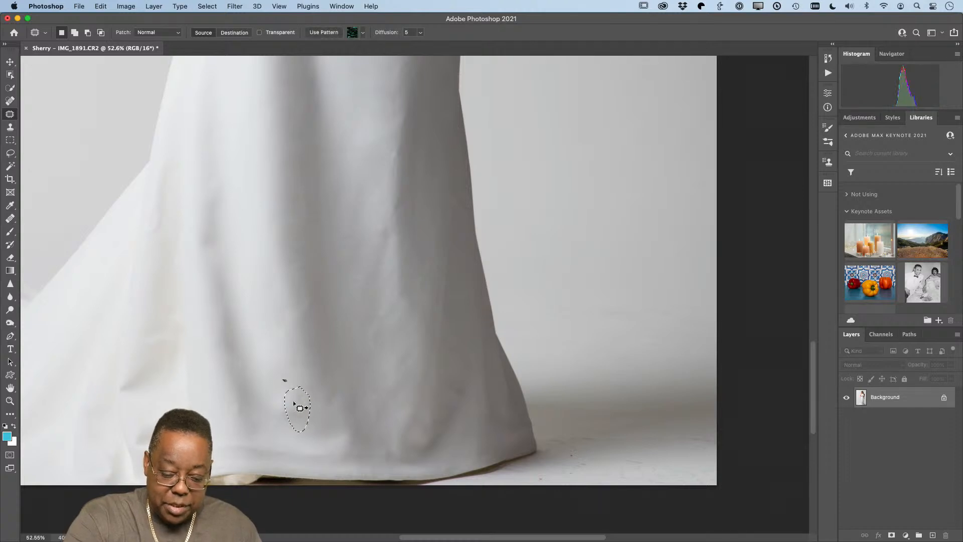
{"action": "left_click_drag", "start_coordinate": [296, 398], "coordinate": [299, 400]}
{"action": "left_click", "coordinate": [308, 289]}
{"action": "left_click_drag", "start_coordinate": [317, 309], "coordinate": [314, 303]}
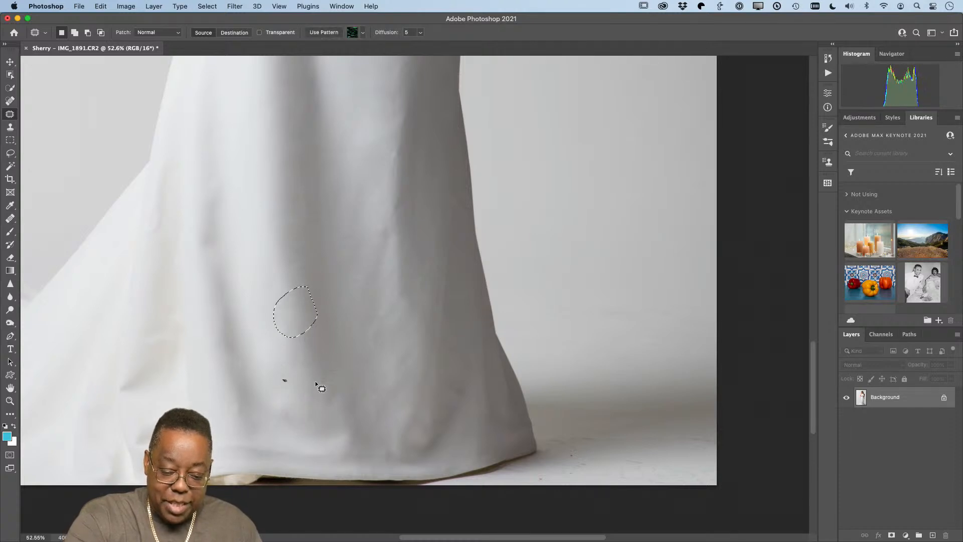
{"action": "left_click", "coordinate": [318, 387]}
Patch the long creases on the right half of the lower skirt with smooth fabric from above and beside them.
{"action": "mouse_move", "coordinate": [382, 227]}
{"action": "left_mouse_down"}
{"action": "mouse_move", "coordinate": [366, 301]}
{"action": "mouse_move", "coordinate": [398, 271]}
{"action": "mouse_move", "coordinate": [377, 241]}
{"action": "left_mouse_up"}
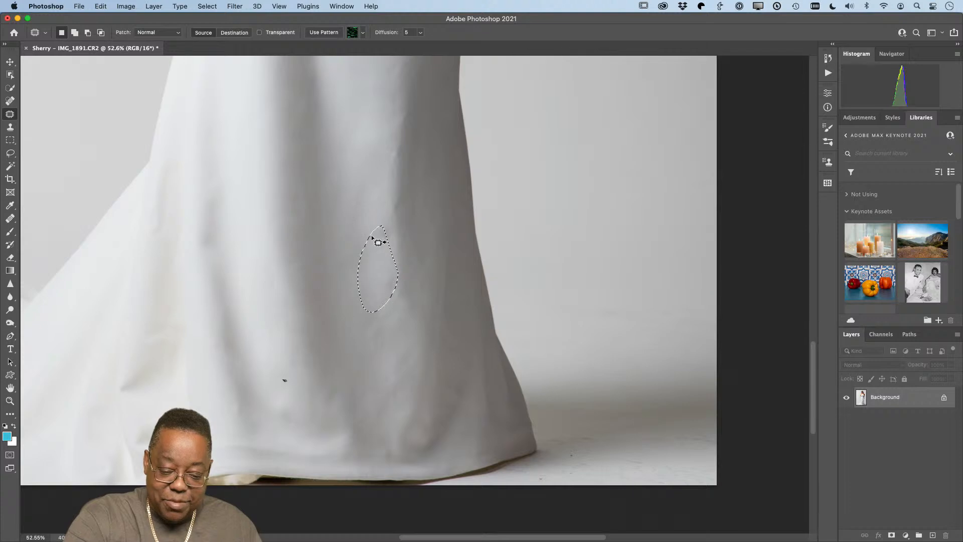
{"action": "left_click_drag", "start_coordinate": [380, 278], "coordinate": [359, 178]}
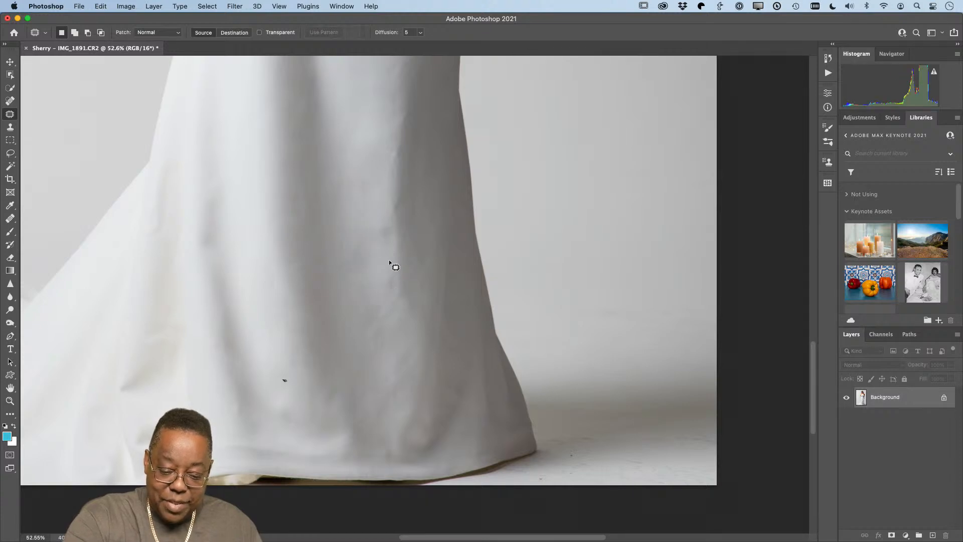
{"action": "mouse_move", "coordinate": [388, 264]}
{"action": "left_mouse_down"}
{"action": "mouse_move", "coordinate": [378, 327]}
{"action": "mouse_move", "coordinate": [390, 307]}
{"action": "mouse_move", "coordinate": [371, 273]}
{"action": "left_mouse_up"}
{"action": "mouse_move", "coordinate": [379, 209]}
{"action": "left_mouse_down"}
{"action": "mouse_move", "coordinate": [370, 235]}
{"action": "mouse_move", "coordinate": [400, 223]}
{"action": "mouse_move", "coordinate": [375, 204]}
{"action": "left_mouse_up"}
{"action": "left_click", "coordinate": [423, 327]}
Patch the large bright highlight on the forehead above the left eyebrow with evenly lit skin from the darker side of the forehead.
{"action": "left_click_drag", "start_coordinate": [426, 223], "coordinate": [415, 422]}
{"action": "scroll", "coordinate": [415, 422], "scroll_direction": "up", "scroll_amount": 10}
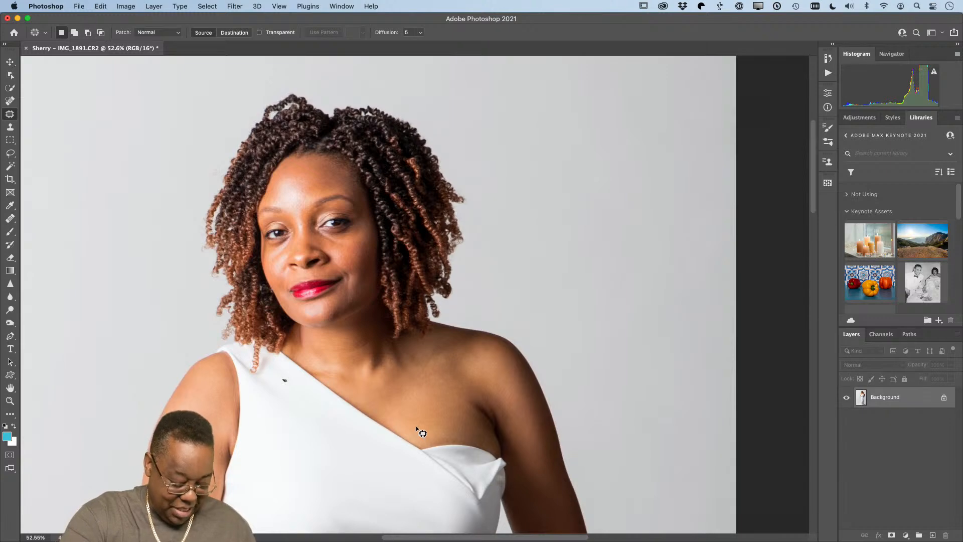
{"action": "scroll", "coordinate": [332, 275], "scroll_direction": "up", "scroll_amount": 6}
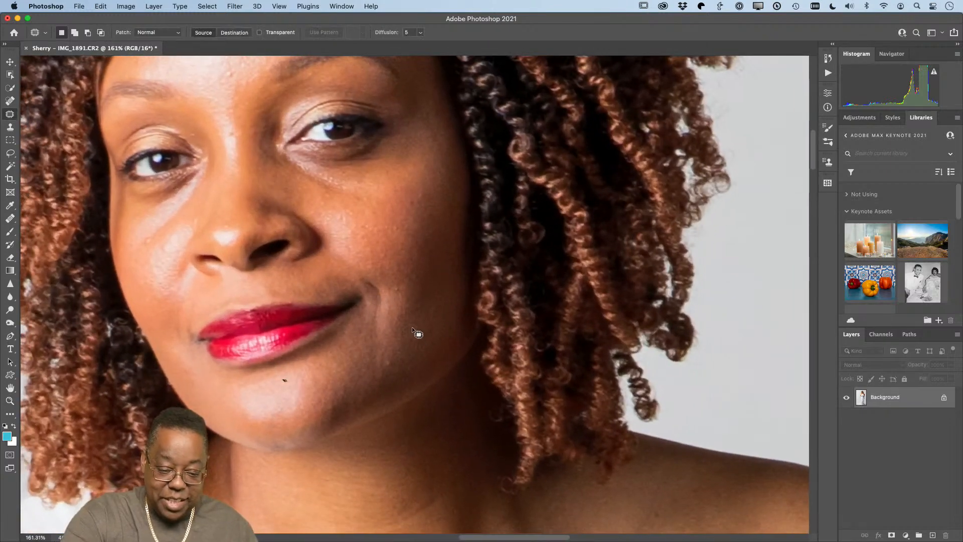
{"action": "mouse_move", "coordinate": [416, 330]}
{"action": "left_mouse_down"}
{"action": "mouse_move", "coordinate": [511, 458]}
{"action": "mouse_move", "coordinate": [496, 415]}
{"action": "left_mouse_up"}
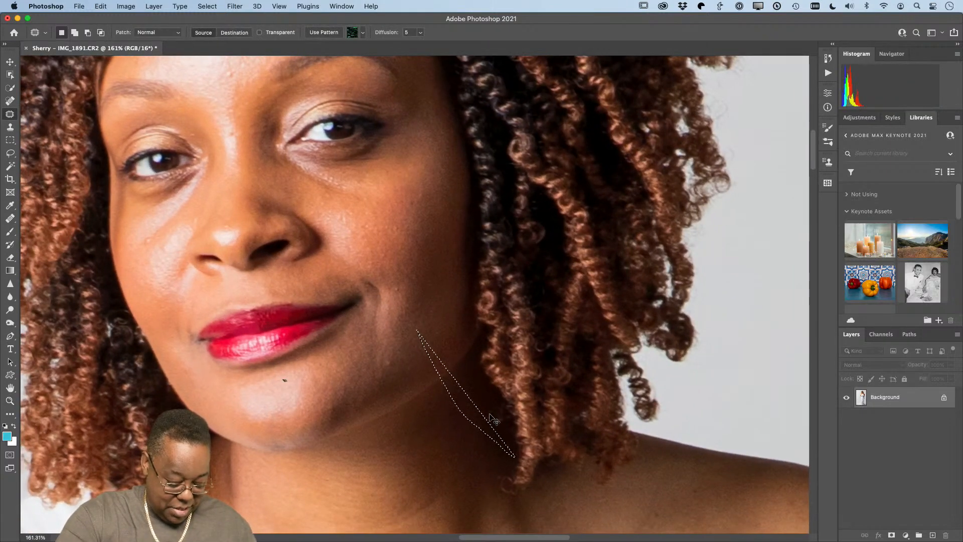
{"action": "key", "text": "super+d"}
{"action": "left_click_drag", "start_coordinate": [394, 286], "coordinate": [509, 440]}
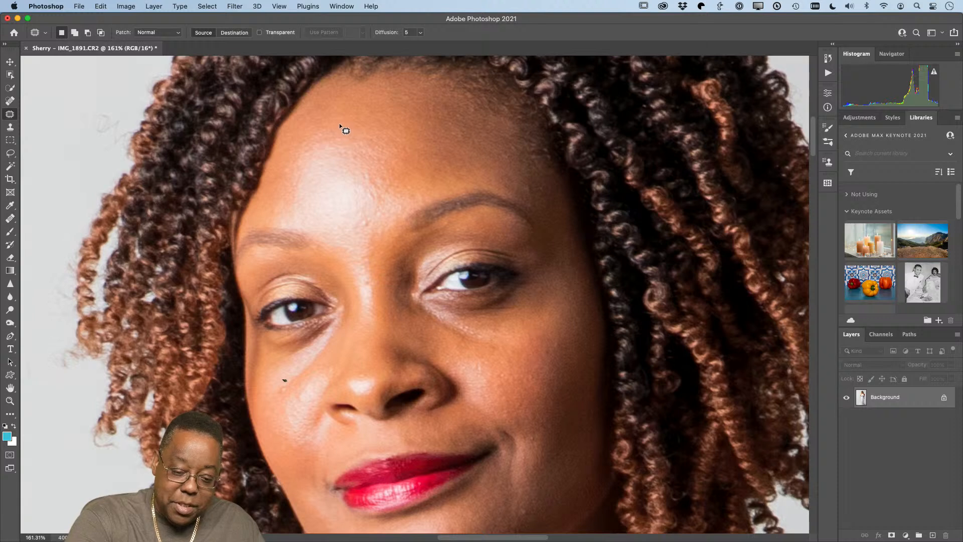
{"action": "mouse_move", "coordinate": [340, 123]}
{"action": "left_mouse_down"}
{"action": "mouse_move", "coordinate": [279, 163]}
{"action": "mouse_move", "coordinate": [279, 215]}
{"action": "left_mouse_up"}
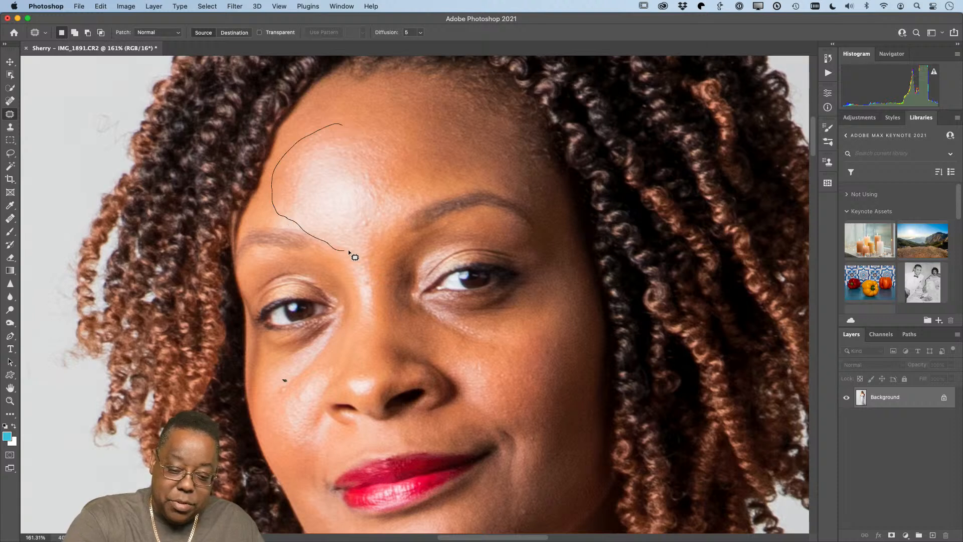
{"action": "left_click_drag", "start_coordinate": [405, 185], "coordinate": [342, 126]}
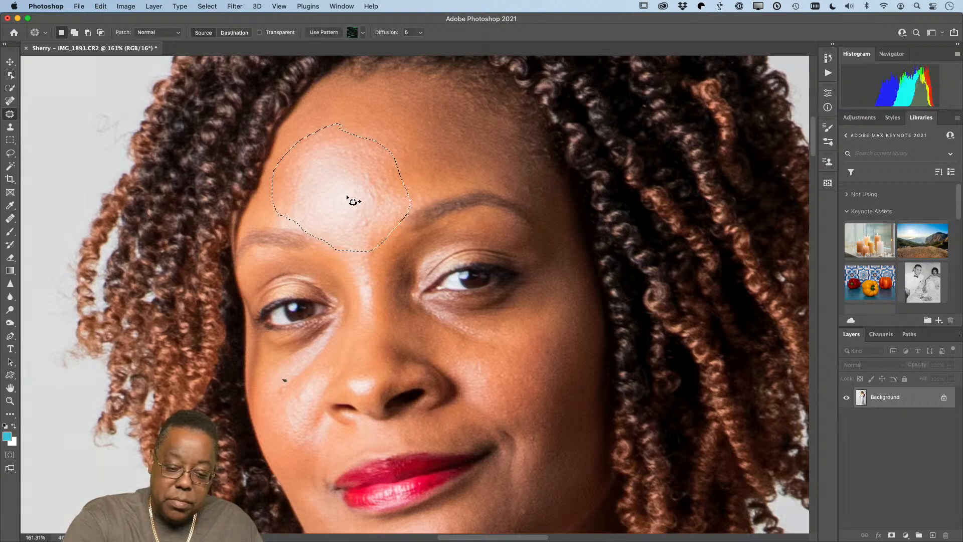
{"action": "left_click_drag", "start_coordinate": [350, 200], "coordinate": [435, 137]}
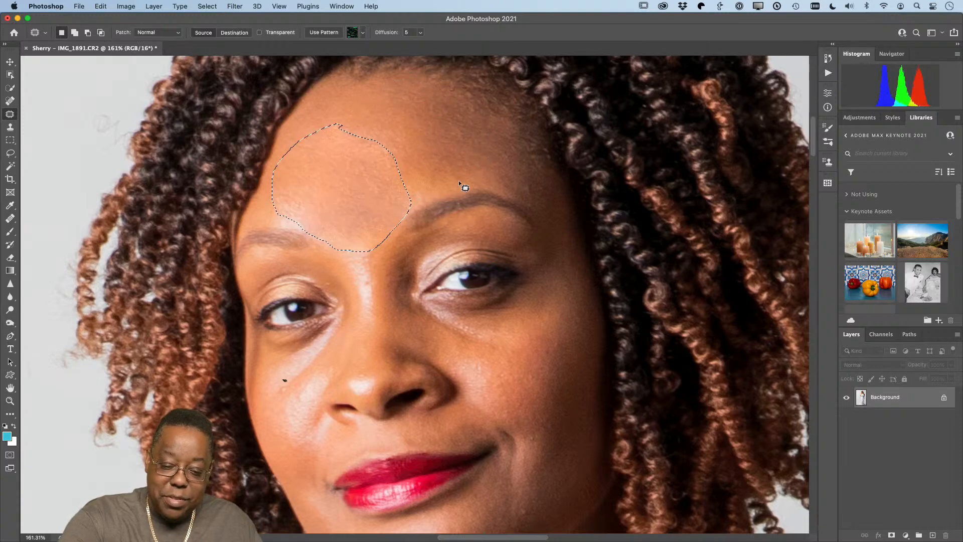
{"action": "key", "text": "ctrl+d"}
Patch the smaller uneven shiny spots on the upper, middle and left parts of the forehead with neighbouring skin.
{"action": "left_click_drag", "start_coordinate": [380, 172], "coordinate": [370, 155]}
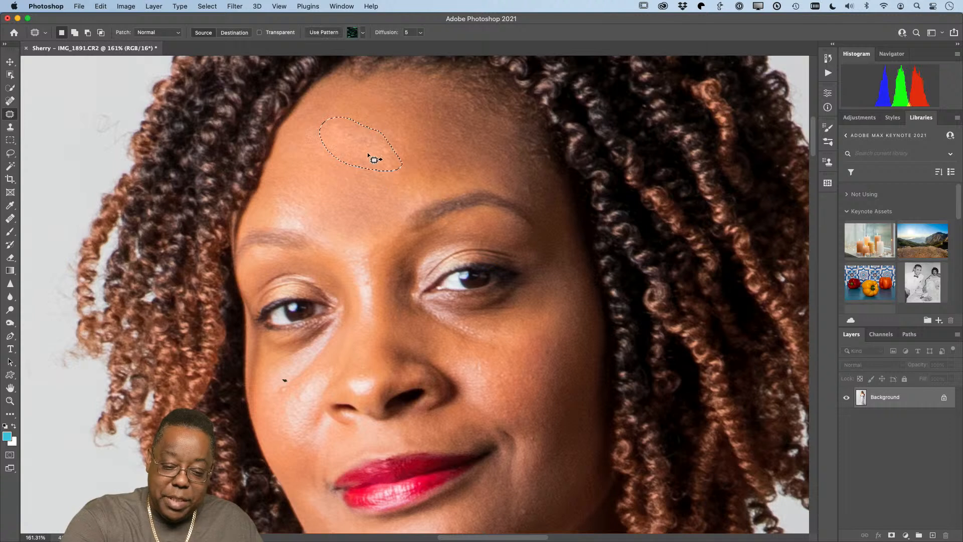
{"action": "key", "text": "ctrl+d"}
{"action": "mouse_move", "coordinate": [414, 176]}
{"action": "left_mouse_down"}
{"action": "mouse_move", "coordinate": [414, 213]}
{"action": "mouse_move", "coordinate": [430, 174]}
{"action": "left_mouse_up"}
{"action": "key", "text": "ctrl+d"}
{"action": "mouse_move", "coordinate": [296, 199]}
{"action": "left_mouse_down"}
{"action": "mouse_move", "coordinate": [276, 221]}
{"action": "mouse_move", "coordinate": [301, 224]}
{"action": "mouse_move", "coordinate": [332, 189]}
{"action": "left_mouse_up"}
{"action": "key", "text": "ctrl+d"}
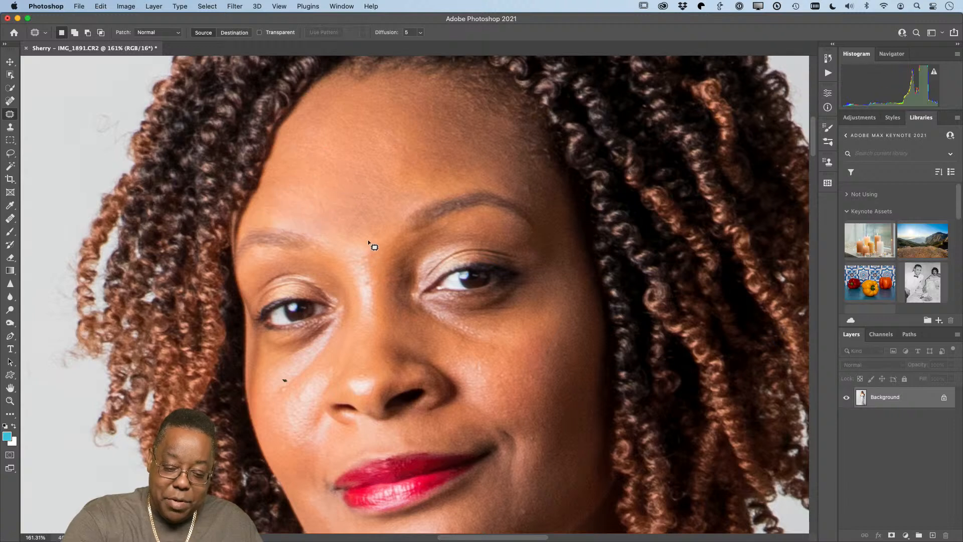
Patch the shine between the eyebrows and down the bridge of the nose with smoother skin.
{"action": "mouse_move", "coordinate": [368, 243]}
{"action": "left_mouse_down"}
{"action": "mouse_move", "coordinate": [355, 308]}
{"action": "mouse_move", "coordinate": [369, 320]}
{"action": "mouse_move", "coordinate": [377, 274]}
{"action": "mouse_move", "coordinate": [370, 239]}
{"action": "left_mouse_up"}
{"action": "left_click_drag", "start_coordinate": [370, 286], "coordinate": [364, 197]}
{"action": "key", "text": "ctrl+d"}
{"action": "left_click_drag", "start_coordinate": [378, 316], "coordinate": [379, 387]}
Patch the remaining bright area just above the inner end of the left eyebrow with skin from the middle of the forehead.
{"action": "mouse_move", "coordinate": [317, 225]}
{"action": "left_mouse_down"}
{"action": "mouse_move", "coordinate": [280, 215]}
{"action": "mouse_move", "coordinate": [335, 249]}
{"action": "mouse_move", "coordinate": [342, 206]}
{"action": "mouse_move", "coordinate": [327, 250]}
{"action": "mouse_move", "coordinate": [366, 248]}
{"action": "mouse_move", "coordinate": [364, 213]}
{"action": "left_mouse_up"}
{"action": "key", "text": "ctrl+d"}
{"action": "key", "text": "ctrl+d"}
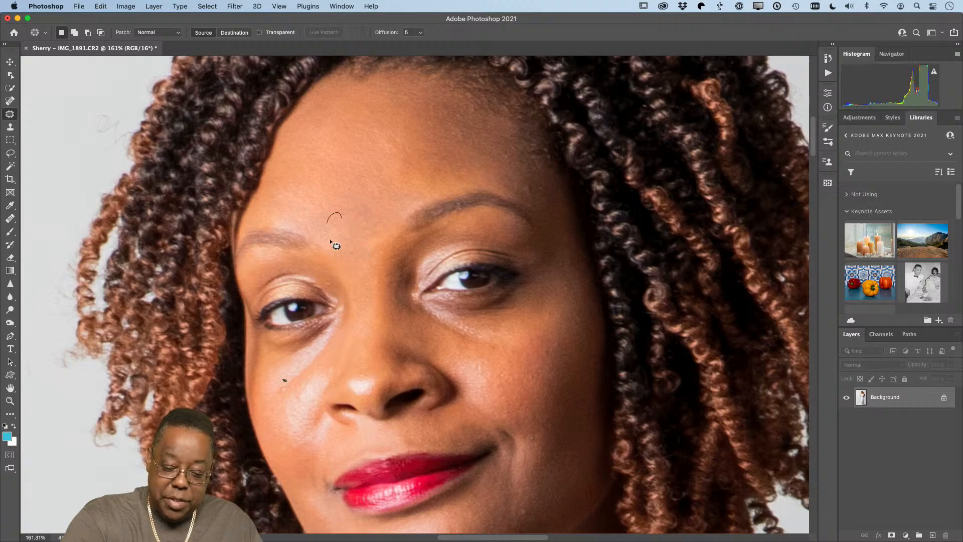
{"action": "mouse_move", "coordinate": [335, 246]}
{"action": "left_mouse_down"}
{"action": "mouse_move", "coordinate": [354, 236]}
{"action": "mouse_move", "coordinate": [361, 209]}
{"action": "left_mouse_up"}
{"action": "key", "text": "ctrl+d"}
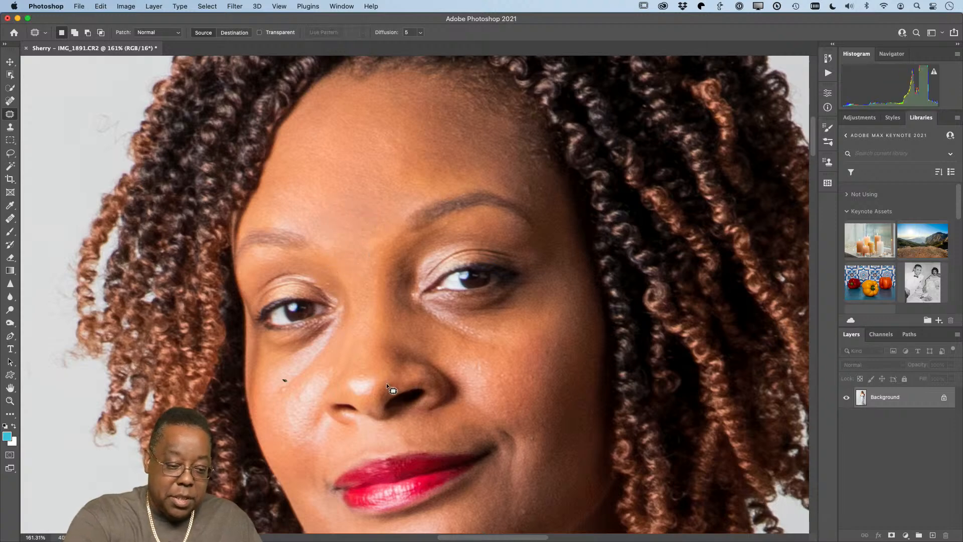
Switch to the Clone Stamp in Darken mode at 40% opacity and reduce the brush size to 30.
{"action": "key", "text": "s"}
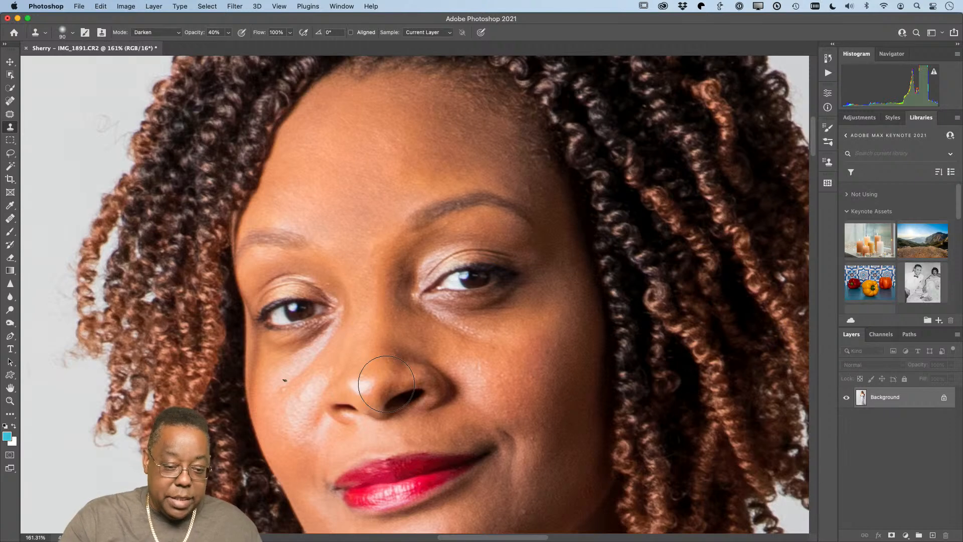
{"action": "left_click", "coordinate": [168, 33]}
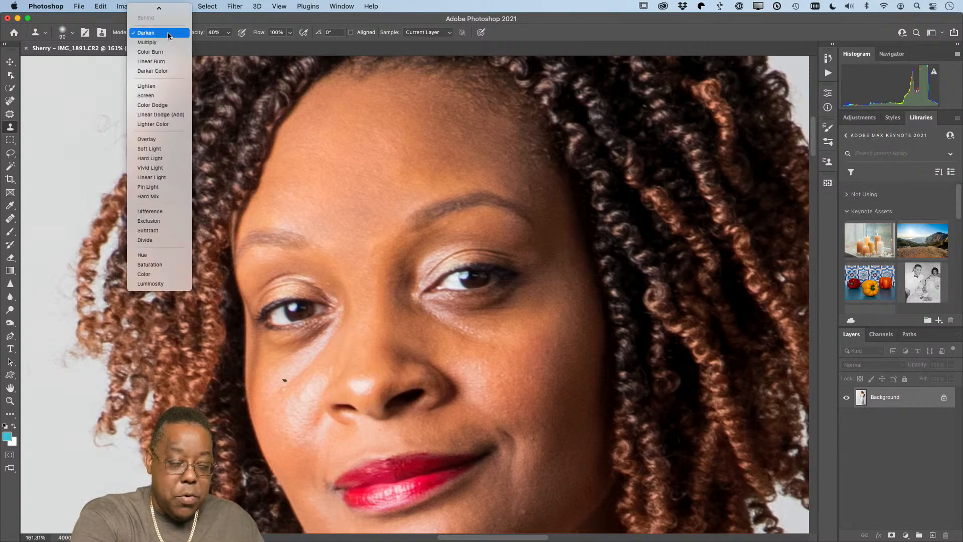
{"action": "left_click", "coordinate": [165, 32]}
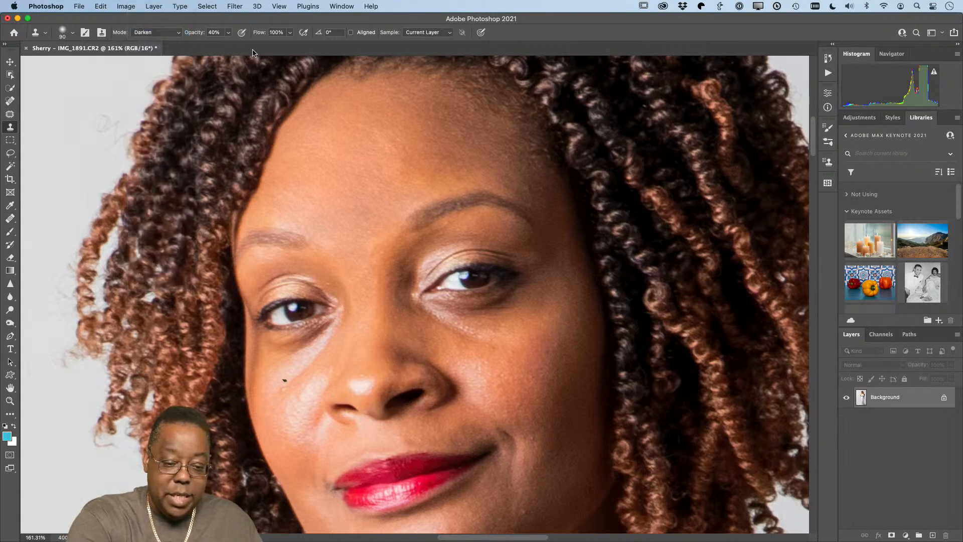
{"action": "left_click", "coordinate": [228, 33]}
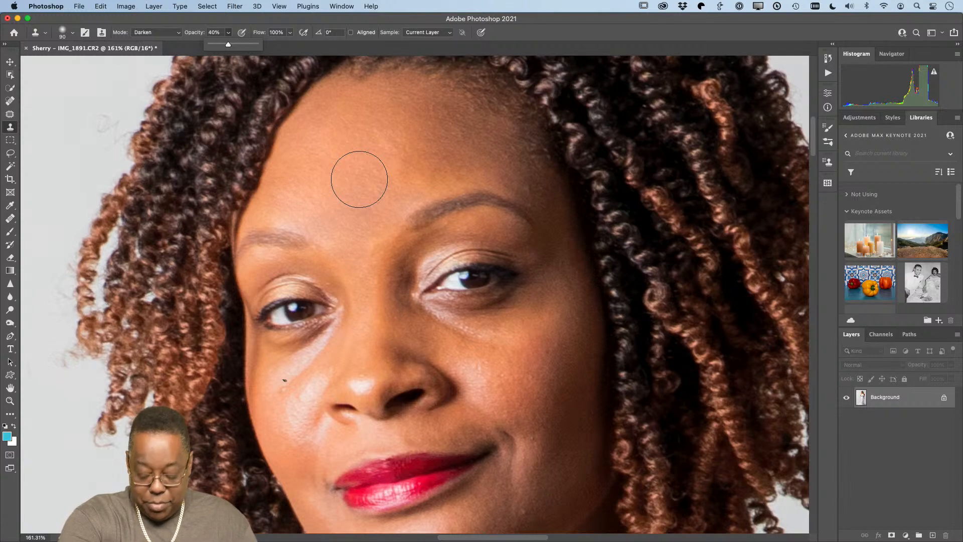
{"action": "left_click", "coordinate": [359, 180]}
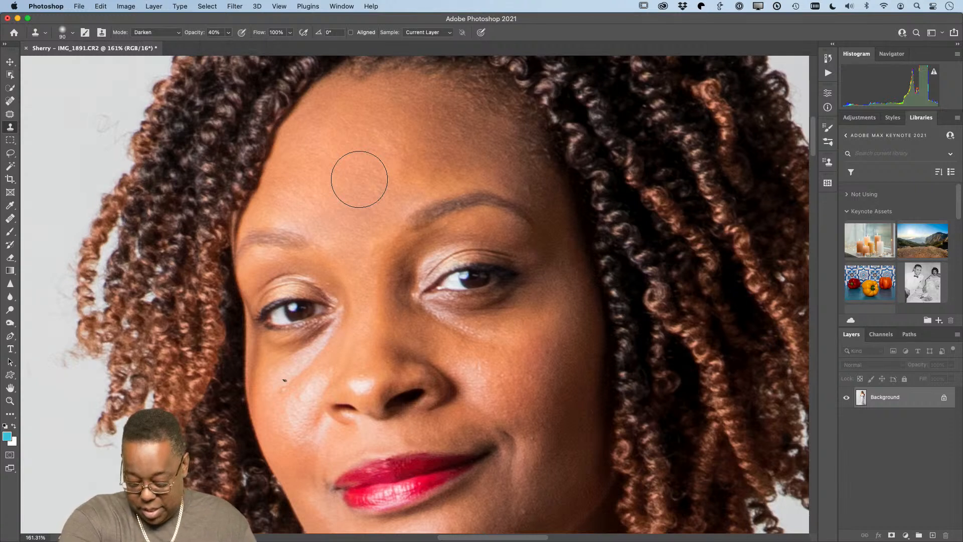
{"action": "key", "text": "bracketleft"}
{"action": "key", "text": "bracketleft"}
{"action": "key", "text": "bracketleft"}
{"action": "key", "text": "bracketleft"}
{"action": "key", "text": "bracketleft"}
{"action": "key", "text": "bracketleft"}
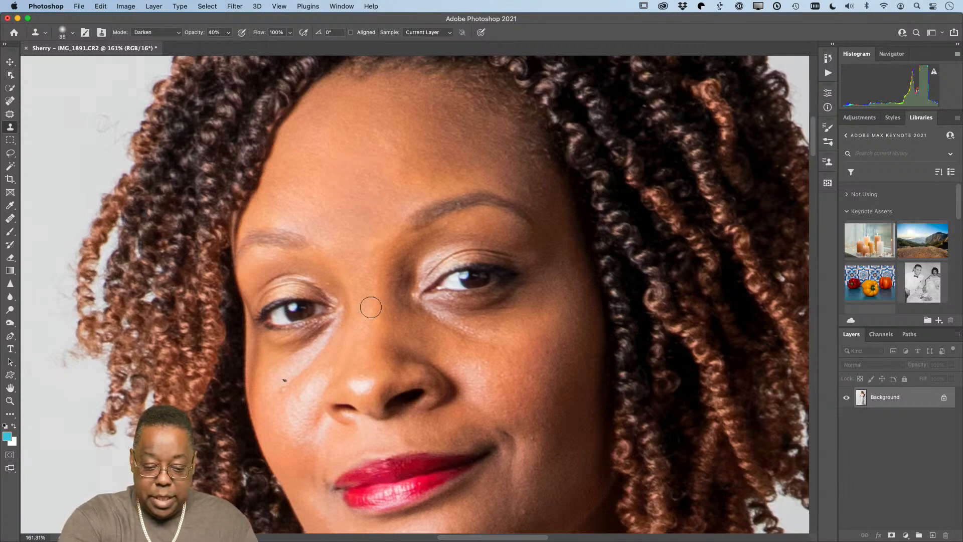
{"action": "key", "text": "bracketleft"}
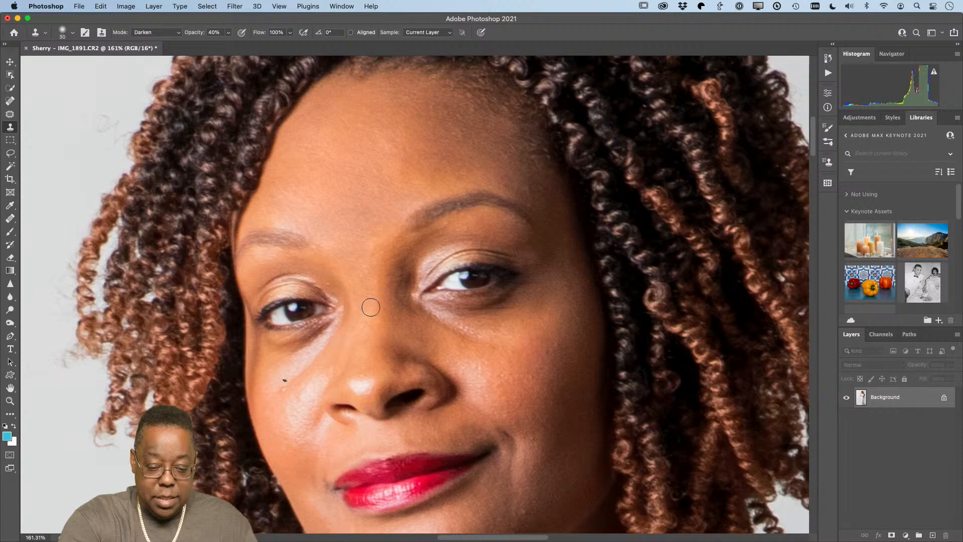
Clone darker skin over the highlight on the tip of the nose and the shine on the left cheek.
{"action": "left_click", "coordinate": [366, 363], "text": "alt"}
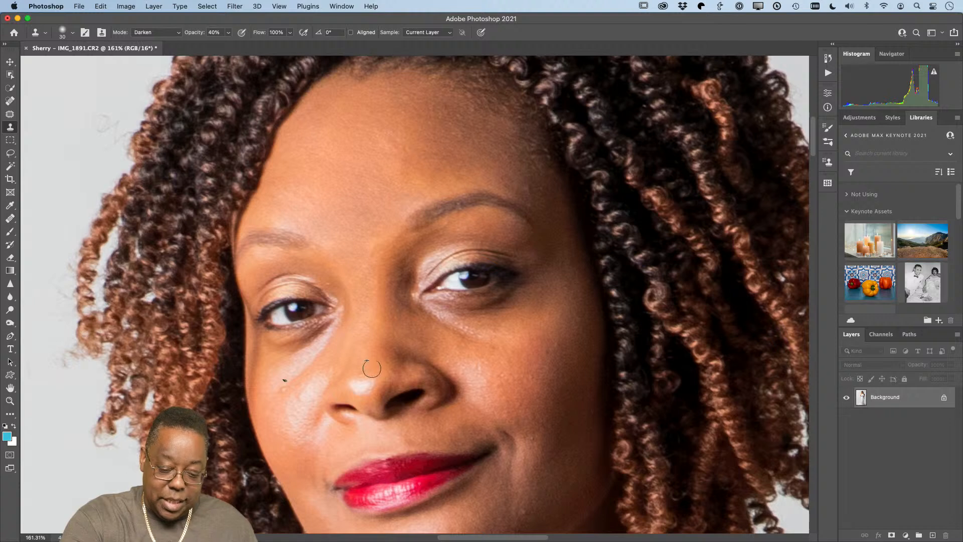
{"action": "left_click_drag", "start_coordinate": [366, 383], "coordinate": [362, 391]}
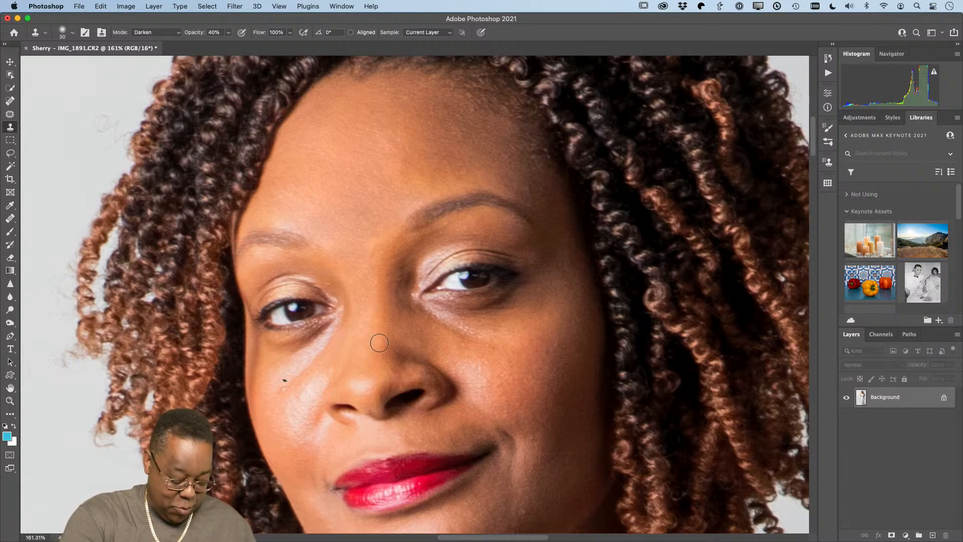
{"action": "mouse_move", "coordinate": [375, 382]}
{"action": "left_mouse_down"}
{"action": "mouse_move", "coordinate": [355, 381]}
{"action": "mouse_move", "coordinate": [370, 385]}
{"action": "left_mouse_up"}
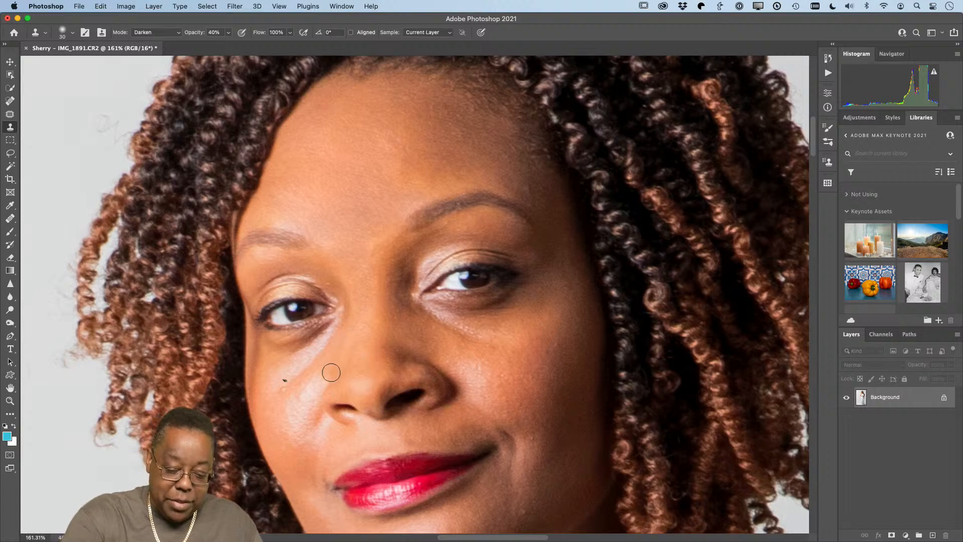
{"action": "left_click", "coordinate": [263, 410], "text": "alt"}
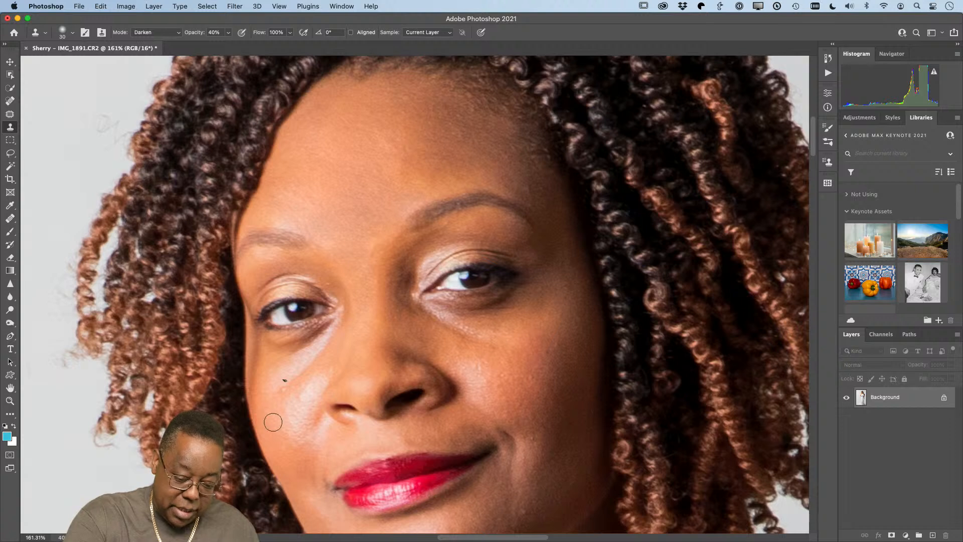
{"action": "mouse_move", "coordinate": [286, 421]}
{"action": "left_mouse_down"}
{"action": "mouse_move", "coordinate": [293, 404]}
{"action": "mouse_move", "coordinate": [275, 441]}
{"action": "mouse_move", "coordinate": [295, 439]}
{"action": "mouse_move", "coordinate": [306, 415]}
{"action": "mouse_move", "coordinate": [281, 411]}
{"action": "mouse_move", "coordinate": [314, 385]}
{"action": "mouse_move", "coordinate": [310, 414]}
{"action": "mouse_move", "coordinate": [297, 417]}
{"action": "mouse_move", "coordinate": [297, 445]}
{"action": "mouse_move", "coordinate": [280, 430]}
{"action": "mouse_move", "coordinate": [329, 379]}
{"action": "mouse_move", "coordinate": [332, 360]}
{"action": "mouse_move", "coordinate": [317, 348]}
{"action": "mouse_move", "coordinate": [280, 383]}
{"action": "mouse_move", "coordinate": [312, 357]}
{"action": "mouse_move", "coordinate": [330, 365]}
{"action": "mouse_move", "coordinate": [292, 366]}
{"action": "mouse_move", "coordinate": [310, 356]}
{"action": "mouse_move", "coordinate": [295, 354]}
{"action": "mouse_move", "coordinate": [287, 386]}
{"action": "left_mouse_up"}
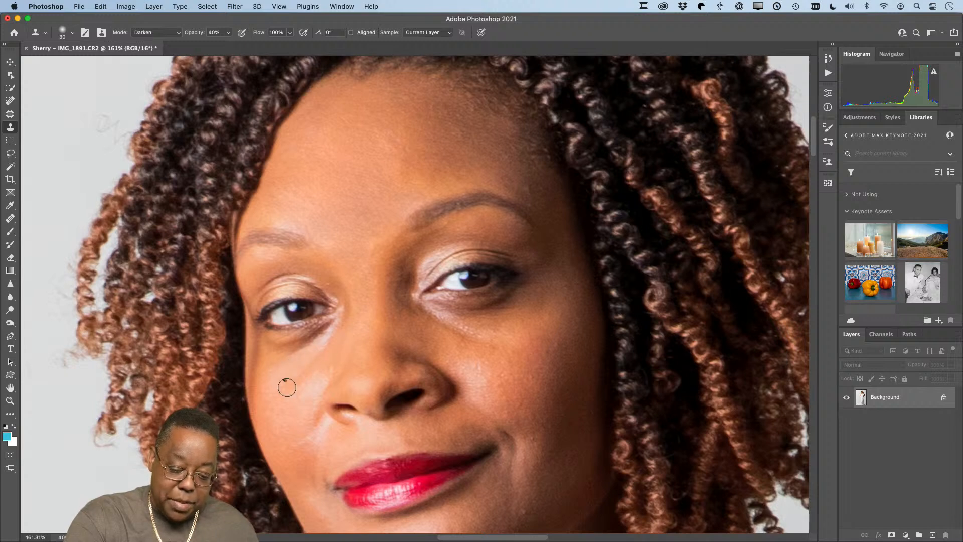
Try cloning skin over the left cheek and the side of the nose, and undo both strokes.
{"action": "left_click", "coordinate": [323, 369], "text": "alt"}
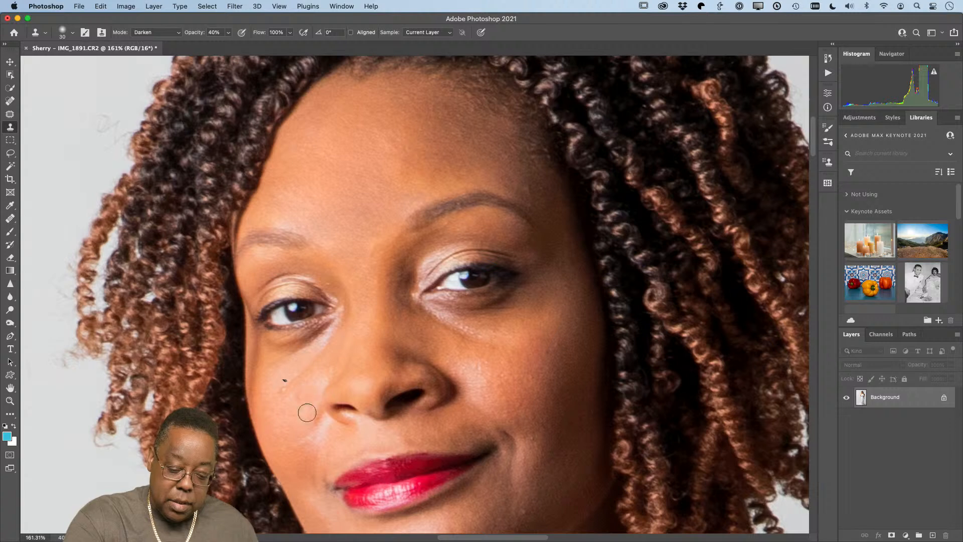
{"action": "left_click", "coordinate": [281, 410], "text": "alt"}
{"action": "mouse_move", "coordinate": [312, 391]}
{"action": "left_mouse_down"}
{"action": "mouse_move", "coordinate": [299, 409]}
{"action": "mouse_move", "coordinate": [302, 393]}
{"action": "mouse_move", "coordinate": [317, 398]}
{"action": "mouse_move", "coordinate": [316, 386]}
{"action": "mouse_move", "coordinate": [296, 419]}
{"action": "mouse_move", "coordinate": [308, 413]}
{"action": "mouse_move", "coordinate": [284, 409]}
{"action": "left_mouse_up"}
{"action": "left_click", "coordinate": [353, 346]}
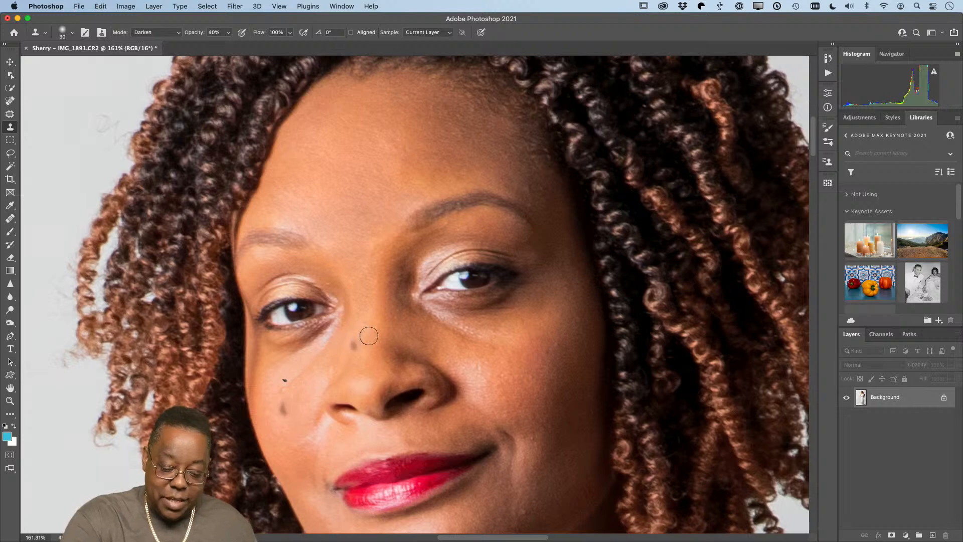
{"action": "key", "text": "super+z"}
{"action": "key", "text": "super+z"}
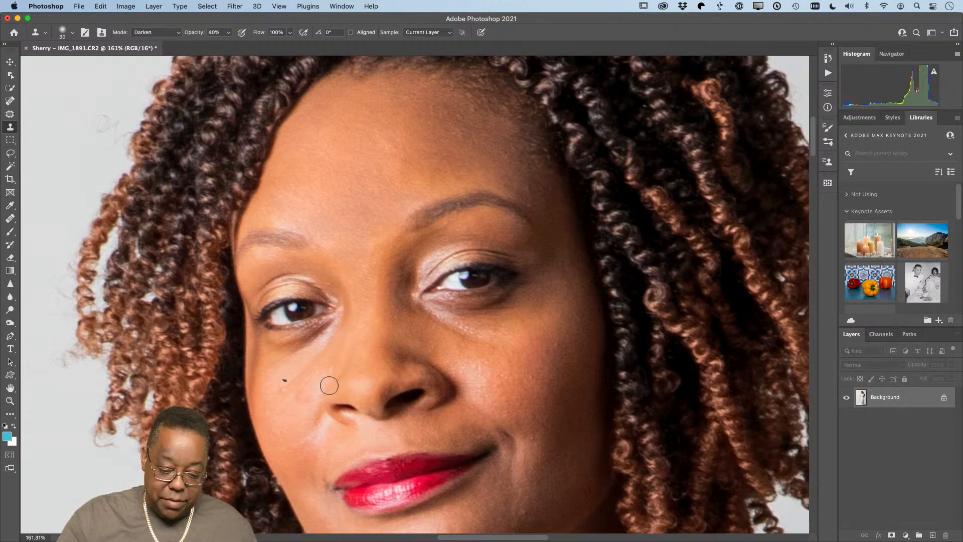
Clone darker skin over the remaining shine on the right cheek and on the left cheek beside the nose.
{"action": "mouse_move", "coordinate": [495, 387]}
{"action": "left_mouse_down"}
{"action": "mouse_move", "coordinate": [488, 393]}
{"action": "mouse_move", "coordinate": [456, 370]}
{"action": "mouse_move", "coordinate": [476, 392]}
{"action": "mouse_move", "coordinate": [454, 364]}
{"action": "mouse_move", "coordinate": [497, 391]}
{"action": "mouse_move", "coordinate": [470, 372]}
{"action": "left_mouse_up"}
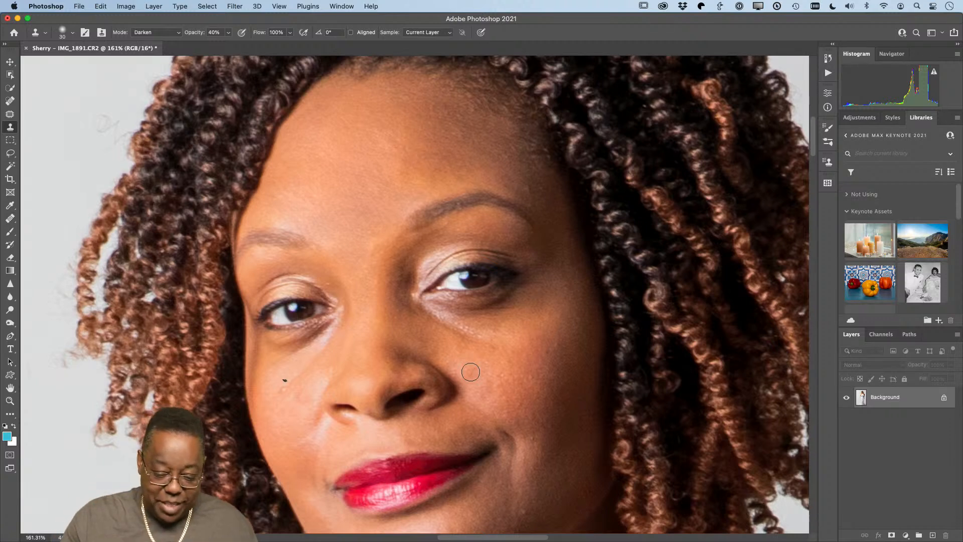
{"action": "mouse_move", "coordinate": [325, 372]}
{"action": "left_mouse_down"}
{"action": "mouse_move", "coordinate": [311, 411]}
{"action": "mouse_move", "coordinate": [326, 381]}
{"action": "mouse_move", "coordinate": [299, 408]}
{"action": "left_mouse_up"}
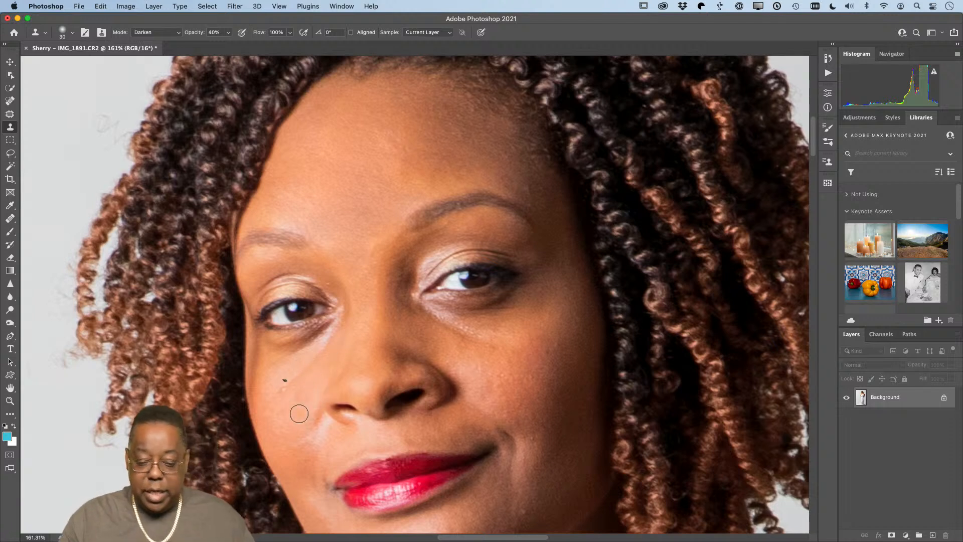
Patch the uneven shine on the lower left cheek and the bright area above the left corner of the mouth.
{"action": "left_click", "coordinate": [10, 115]}
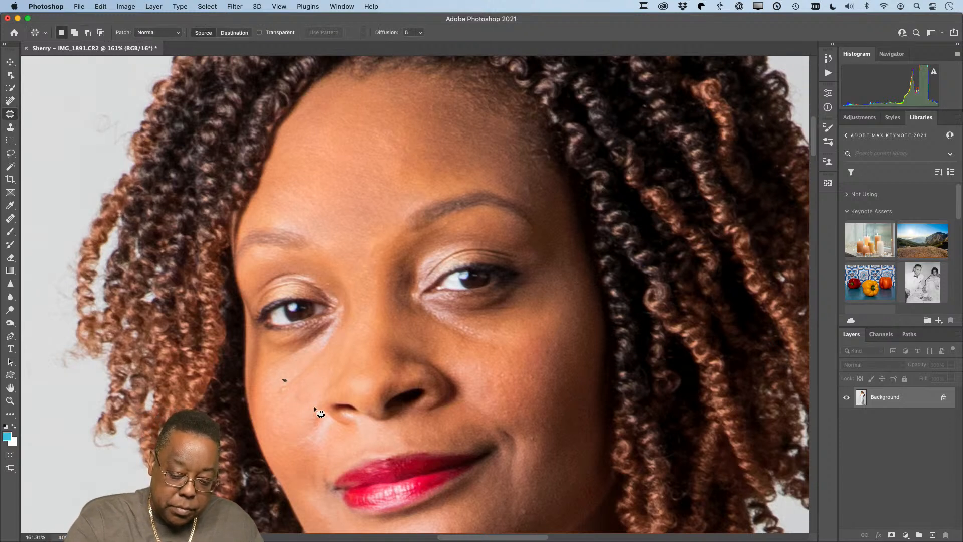
{"action": "mouse_move", "coordinate": [295, 398]}
{"action": "left_mouse_down"}
{"action": "mouse_move", "coordinate": [283, 429]}
{"action": "mouse_move", "coordinate": [301, 399]}
{"action": "left_mouse_up"}
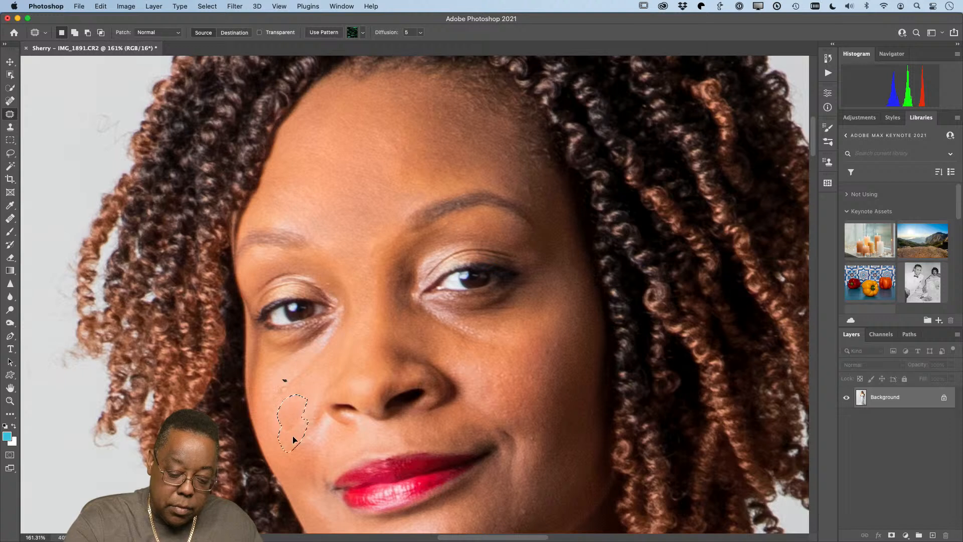
{"action": "left_click_drag", "start_coordinate": [294, 440], "coordinate": [324, 388]}
{"action": "key", "text": "super+d"}
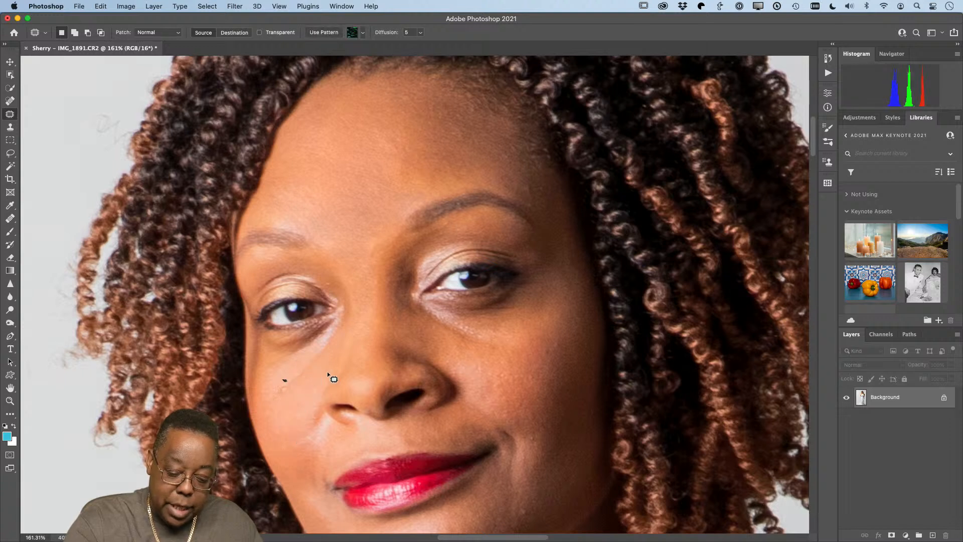
{"action": "mouse_move", "coordinate": [305, 453]}
{"action": "left_mouse_down"}
{"action": "mouse_move", "coordinate": [311, 445]}
{"action": "mouse_move", "coordinate": [315, 456]}
{"action": "mouse_move", "coordinate": [322, 417]}
{"action": "mouse_move", "coordinate": [342, 452]}
{"action": "left_mouse_up"}
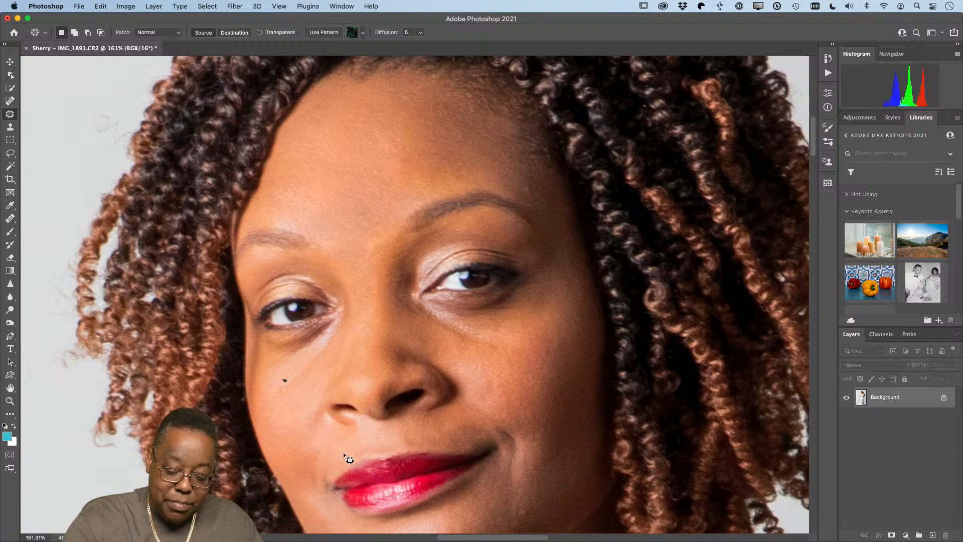
{"action": "key", "text": "super+d"}
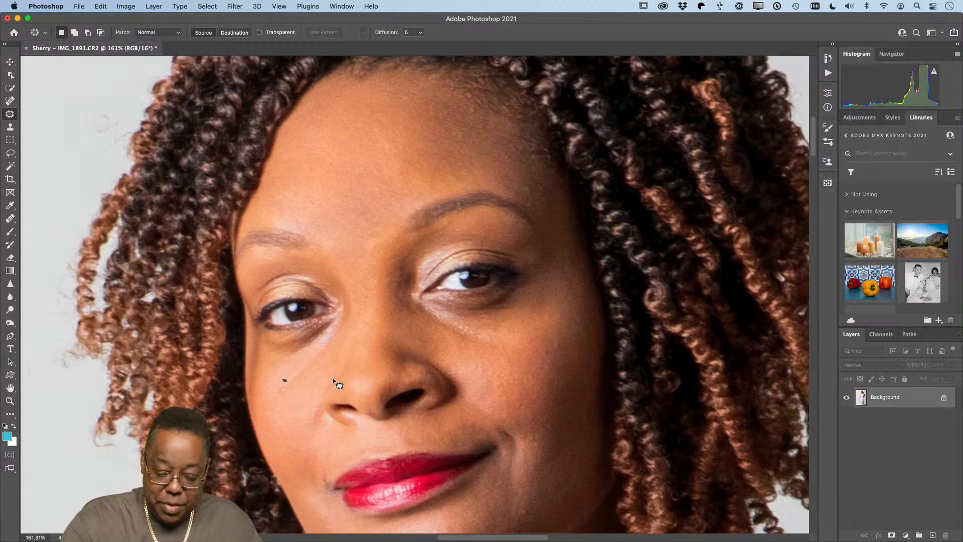
Patch the bright highlight on the chin below the lips with evenly toned skin next to it.
{"action": "left_click_drag", "start_coordinate": [468, 425], "coordinate": [471, 264]}
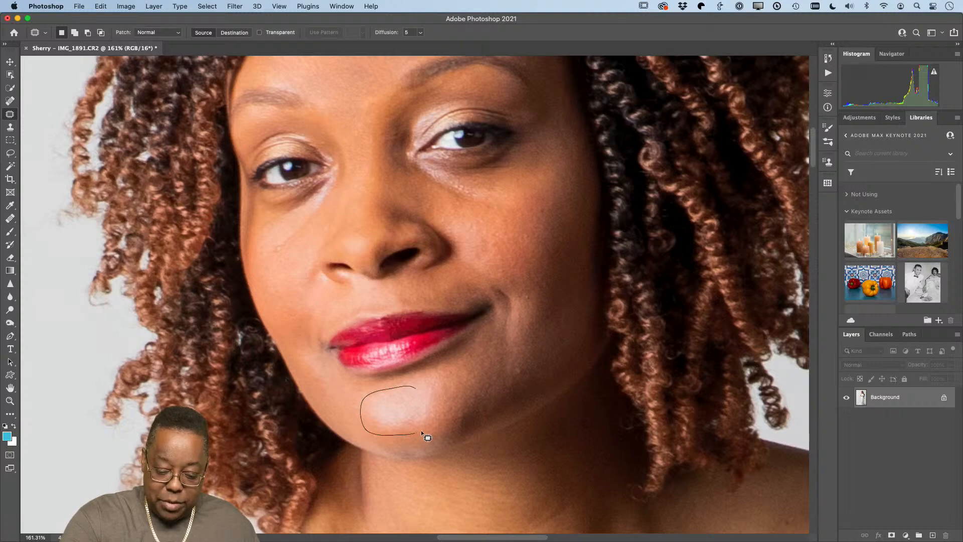
{"action": "mouse_move", "coordinate": [421, 432]}
{"action": "left_mouse_down"}
{"action": "mouse_move", "coordinate": [424, 421]}
{"action": "mouse_move", "coordinate": [429, 438]}
{"action": "mouse_move", "coordinate": [421, 411]}
{"action": "mouse_move", "coordinate": [437, 406]}
{"action": "mouse_move", "coordinate": [423, 428]}
{"action": "mouse_move", "coordinate": [437, 409]}
{"action": "mouse_move", "coordinate": [415, 415]}
{"action": "mouse_move", "coordinate": [458, 401]}
{"action": "left_mouse_up"}
{"action": "key", "text": "ctrl+d"}
{"action": "key", "text": "ctrl+d"}
{"action": "key", "text": "ctrl+d"}
{"action": "key", "text": "ctrl+d"}
{"action": "mouse_move", "coordinate": [377, 425]}
{"action": "left_mouse_down"}
{"action": "mouse_move", "coordinate": [419, 420]}
{"action": "mouse_move", "coordinate": [454, 397]}
{"action": "mouse_move", "coordinate": [412, 405]}
{"action": "mouse_move", "coordinate": [441, 398]}
{"action": "left_mouse_up"}
{"action": "key", "text": "ctrl+d"}
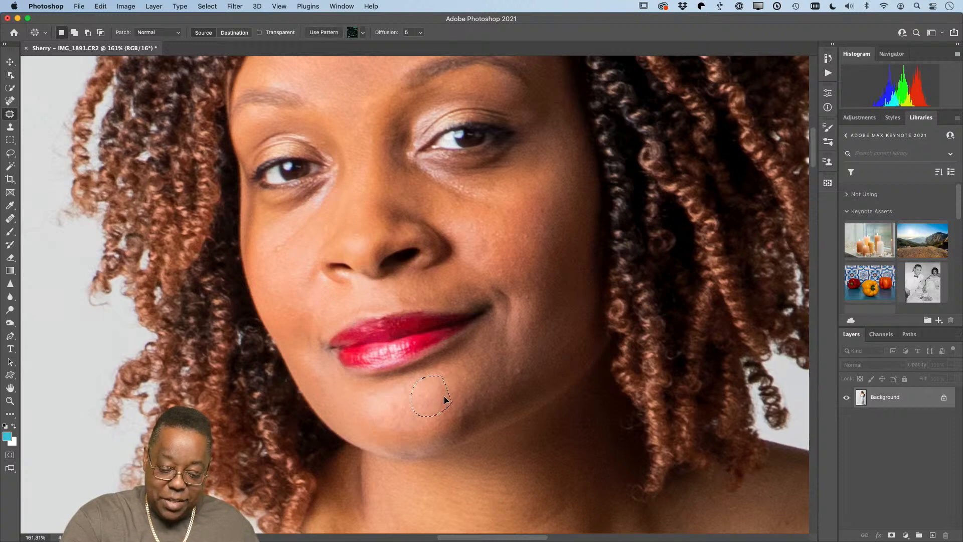
Patch the remaining uneven highlights across the chin and beneath the lower lip with nearby skin, and clear the selection.
{"action": "key", "text": "ctrl+d"}
{"action": "mouse_move", "coordinate": [383, 429]}
{"action": "left_mouse_down"}
{"action": "mouse_move", "coordinate": [397, 412]}
{"action": "mouse_move", "coordinate": [427, 427]}
{"action": "left_mouse_up"}
{"action": "key", "text": "ctrl+d"}
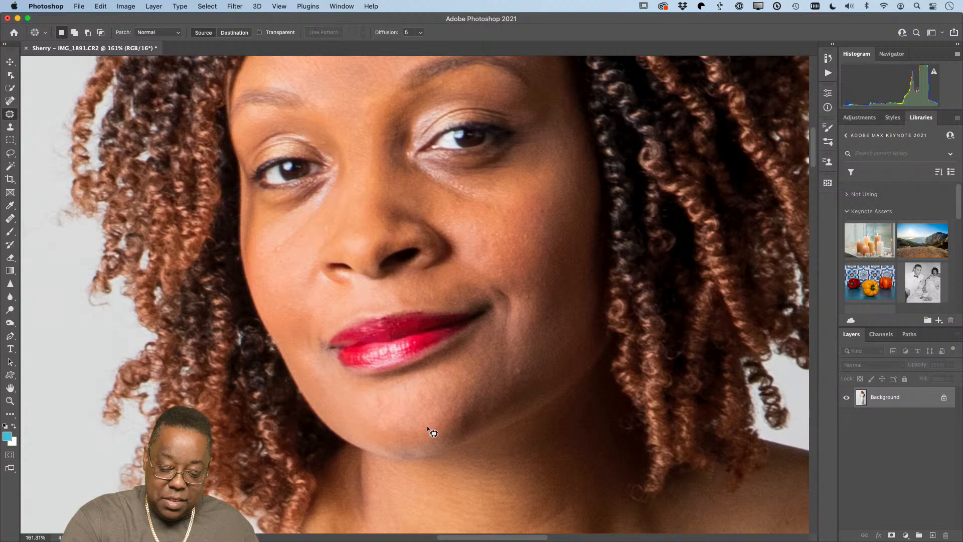
{"action": "left_click_drag", "start_coordinate": [389, 396], "coordinate": [380, 430]}
{"action": "key", "text": "ctrl+d"}
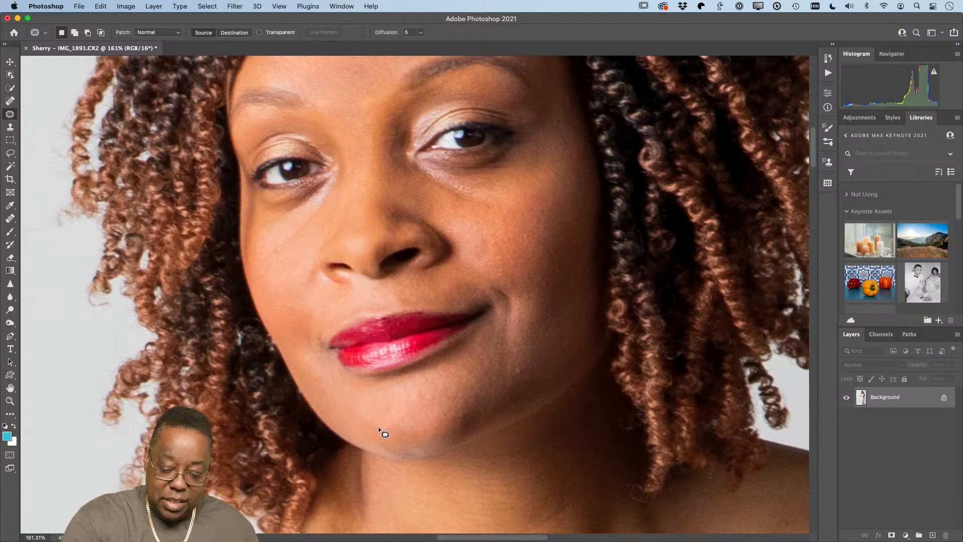
{"action": "mouse_move", "coordinate": [416, 387]}
{"action": "left_mouse_down"}
{"action": "mouse_move", "coordinate": [396, 396]}
{"action": "mouse_move", "coordinate": [427, 427]}
{"action": "mouse_move", "coordinate": [424, 411]}
{"action": "mouse_move", "coordinate": [364, 407]}
{"action": "left_mouse_up"}
{"action": "key", "text": "ctrl+d"}
{"action": "key", "text": "ctrl+d"}
{"action": "key", "text": "ctrl+d"}
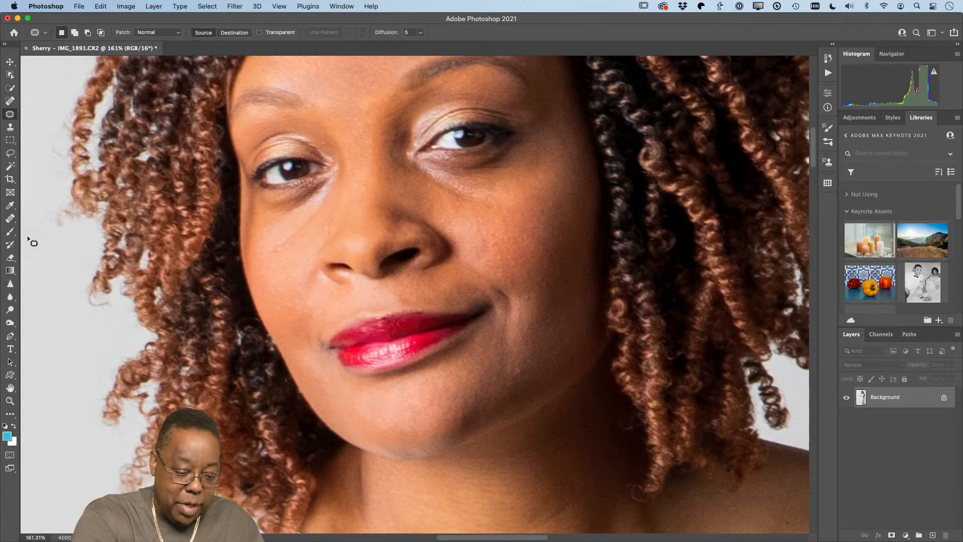
Sharpen both eyes and the lips using the Sharpen tool with a 45 px brush at 50% strength.
{"action": "left_click", "coordinate": [11, 281]}
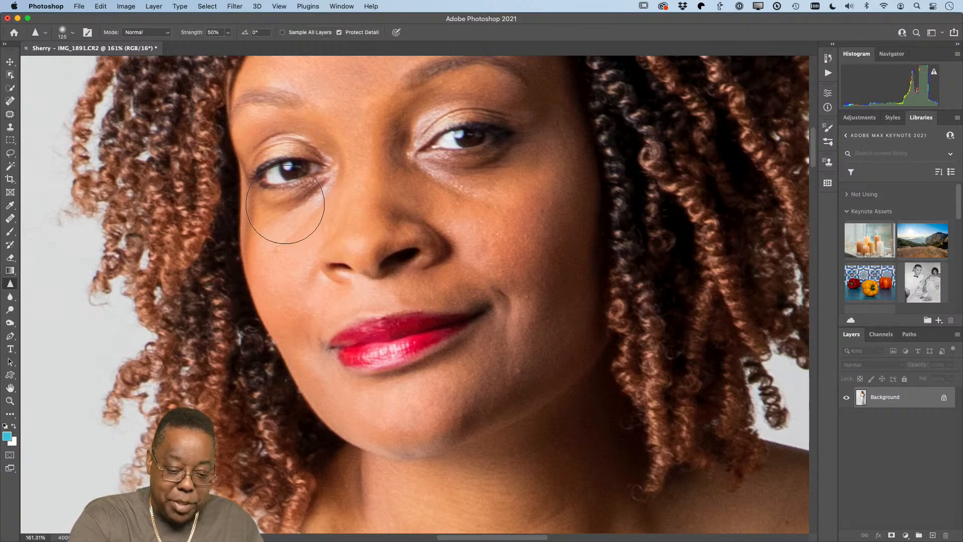
{"action": "key", "text": "bracketleft"}
{"action": "key", "text": "bracketleft"}
{"action": "key", "text": "bracketleft"}
{"action": "key", "text": "bracketleft"}
{"action": "key", "text": "bracketleft"}
{"action": "key", "text": "bracketleft"}
{"action": "key", "text": "bracketleft"}
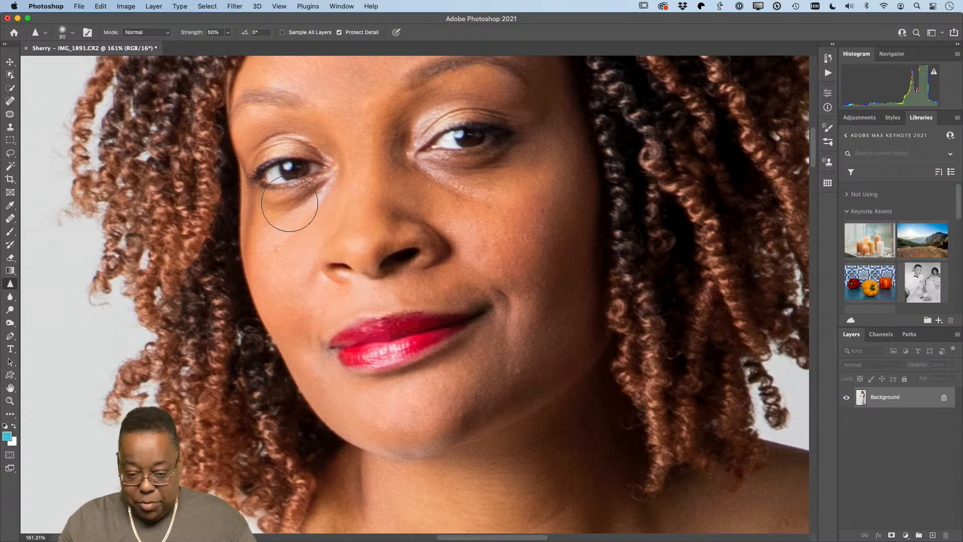
{"action": "mouse_move", "coordinate": [293, 168]}
{"action": "left_mouse_down"}
{"action": "mouse_move", "coordinate": [271, 176]}
{"action": "mouse_move", "coordinate": [291, 168]}
{"action": "left_mouse_up"}
{"action": "mouse_move", "coordinate": [441, 141]}
{"action": "left_mouse_down"}
{"action": "mouse_move", "coordinate": [476, 132]}
{"action": "mouse_move", "coordinate": [452, 141]}
{"action": "mouse_move", "coordinate": [464, 134]}
{"action": "left_mouse_up"}
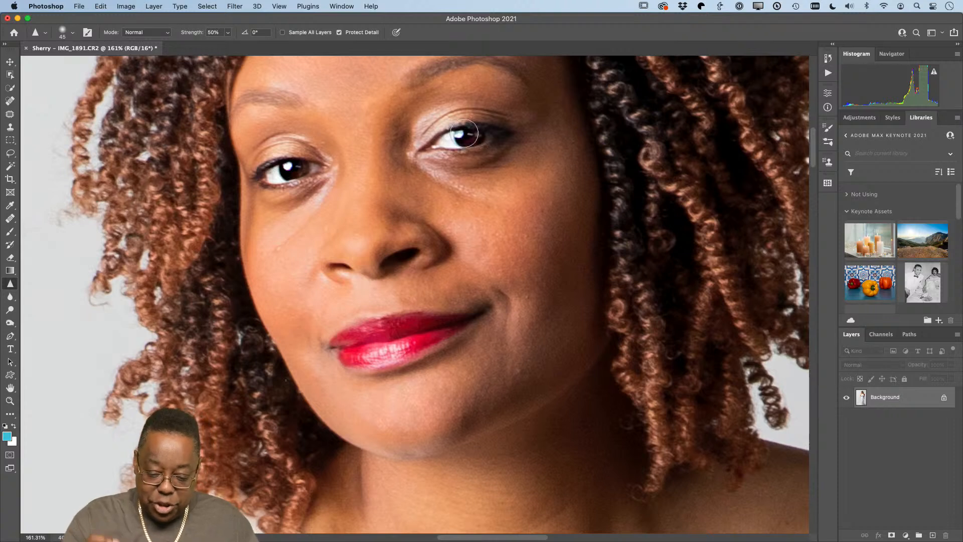
{"action": "mouse_move", "coordinate": [412, 333]}
{"action": "left_mouse_down"}
{"action": "mouse_move", "coordinate": [377, 340]}
{"action": "mouse_move", "coordinate": [419, 337]}
{"action": "mouse_move", "coordinate": [413, 330]}
{"action": "mouse_move", "coordinate": [345, 356]}
{"action": "left_mouse_up"}
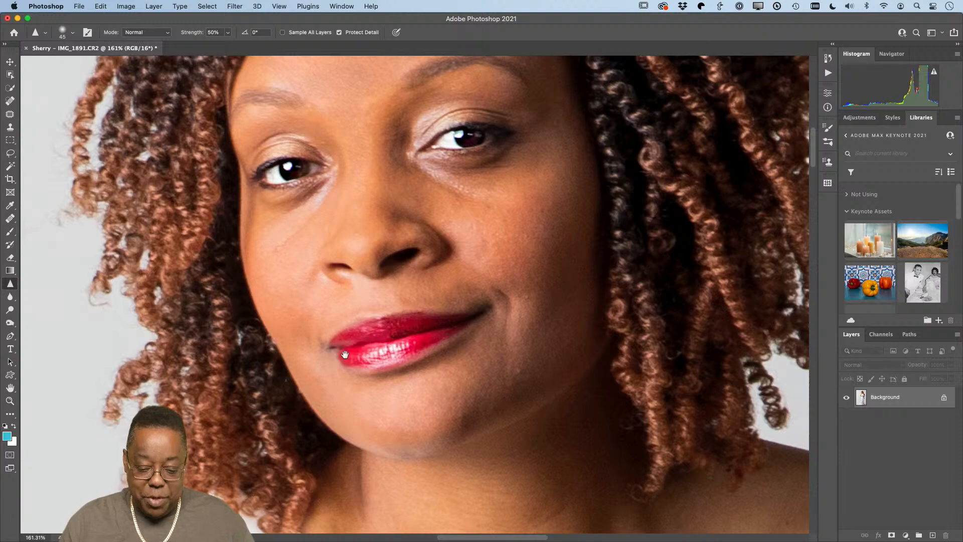
Patch the fine lines between the collarbone and the bare shoulder and the crease across the neck with smoother skin.
{"action": "scroll", "coordinate": [495, 409], "scroll_direction": "down", "scroll_amount": 10}
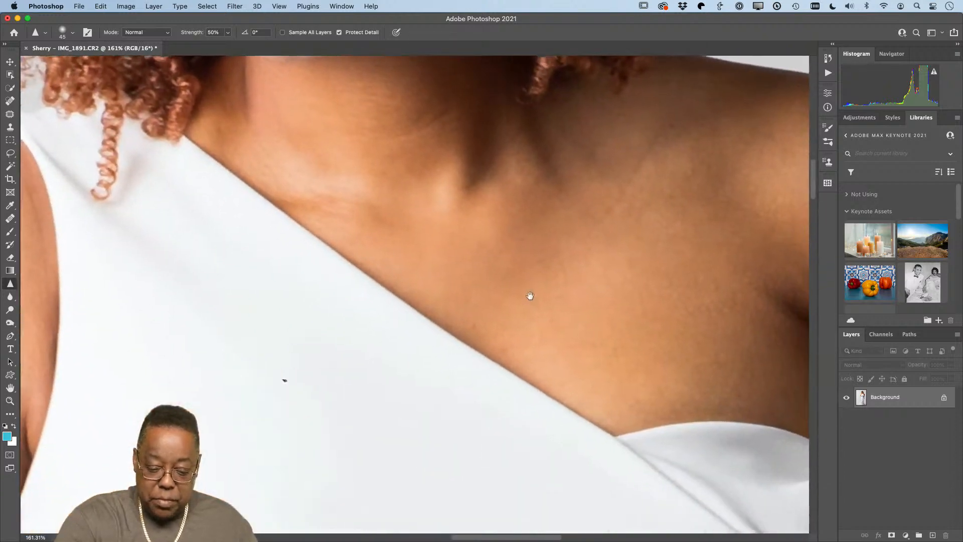
{"action": "scroll", "coordinate": [530, 295], "scroll_direction": "up", "scroll_amount": 4}
{"action": "scroll", "coordinate": [489, 457], "scroll_direction": "up", "scroll_amount": 3}
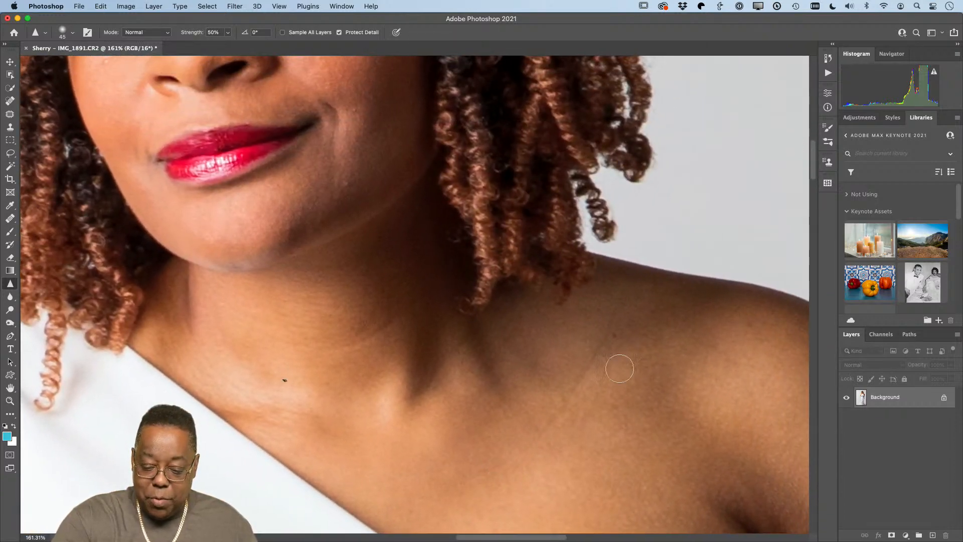
{"action": "left_click", "coordinate": [9, 115]}
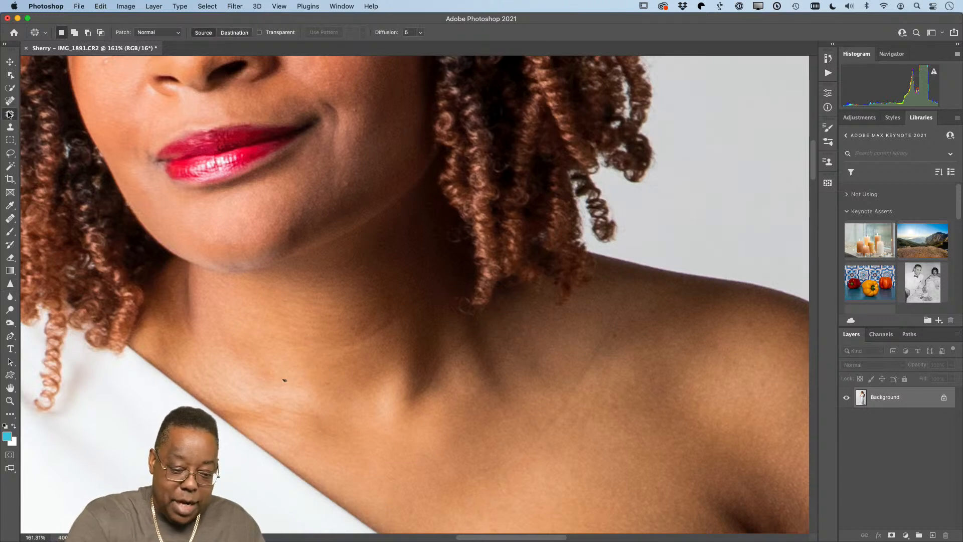
{"action": "mouse_move", "coordinate": [538, 442]}
{"action": "left_mouse_down"}
{"action": "mouse_move", "coordinate": [616, 348]}
{"action": "mouse_move", "coordinate": [633, 371]}
{"action": "mouse_move", "coordinate": [594, 417]}
{"action": "left_mouse_up"}
{"action": "key", "text": "super+d"}
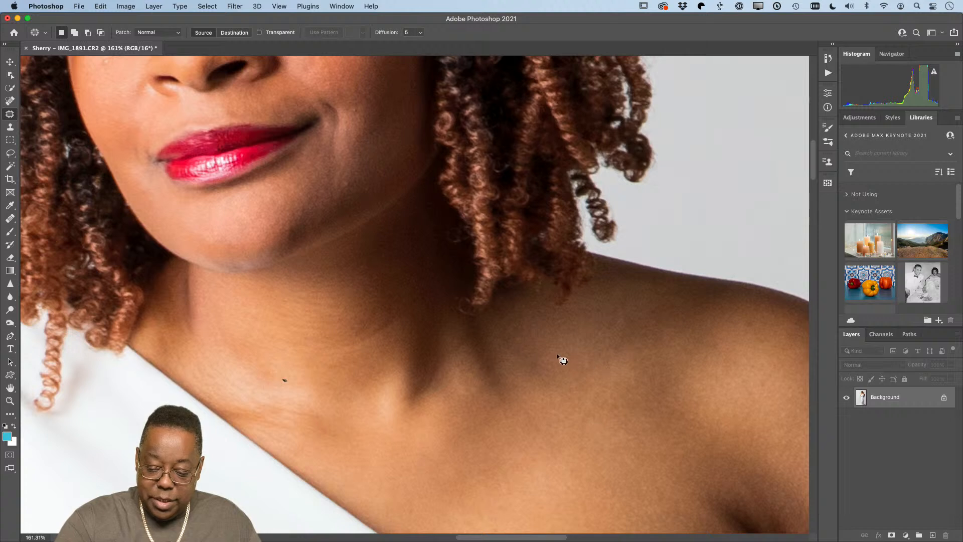
{"action": "left_click_drag", "start_coordinate": [549, 387], "coordinate": [555, 404]}
{"action": "key", "text": "Escape"}
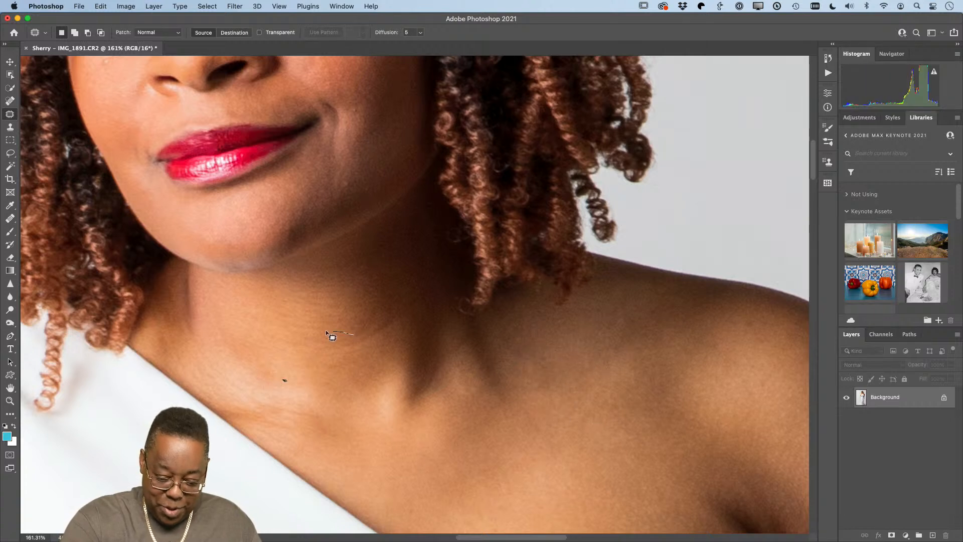
{"action": "mouse_move", "coordinate": [395, 318]}
{"action": "left_mouse_down"}
{"action": "mouse_move", "coordinate": [374, 326]}
{"action": "mouse_move", "coordinate": [361, 296]}
{"action": "left_mouse_up"}
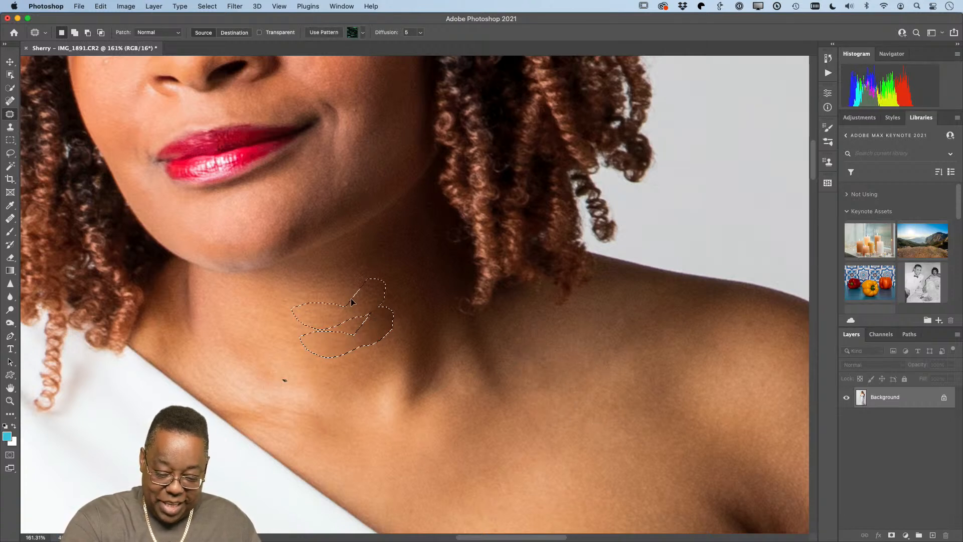
{"action": "key", "text": "super+d"}
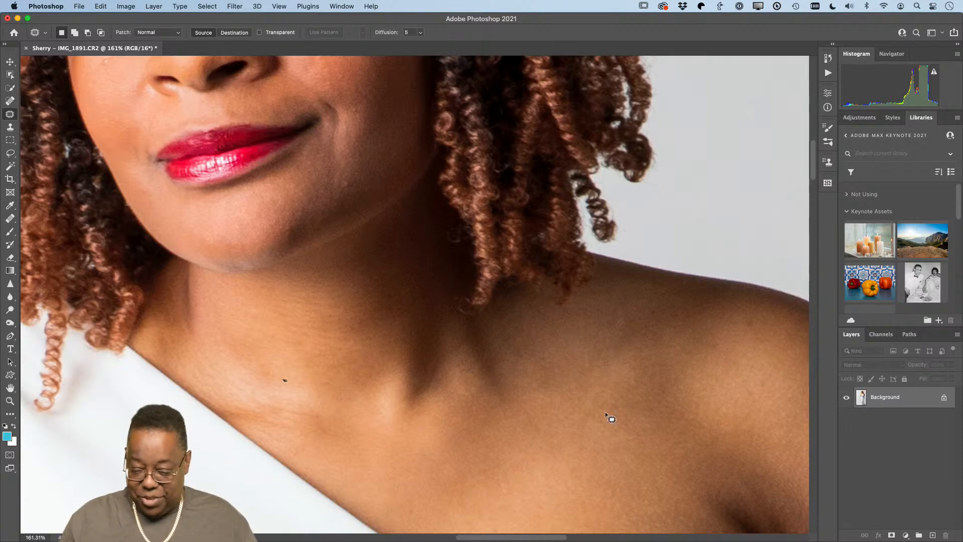
Patch the skin fold above the armpit on the bare-shoulder side, and clear the selection.
{"action": "left_click_drag", "start_coordinate": [606, 409], "coordinate": [540, 370]}
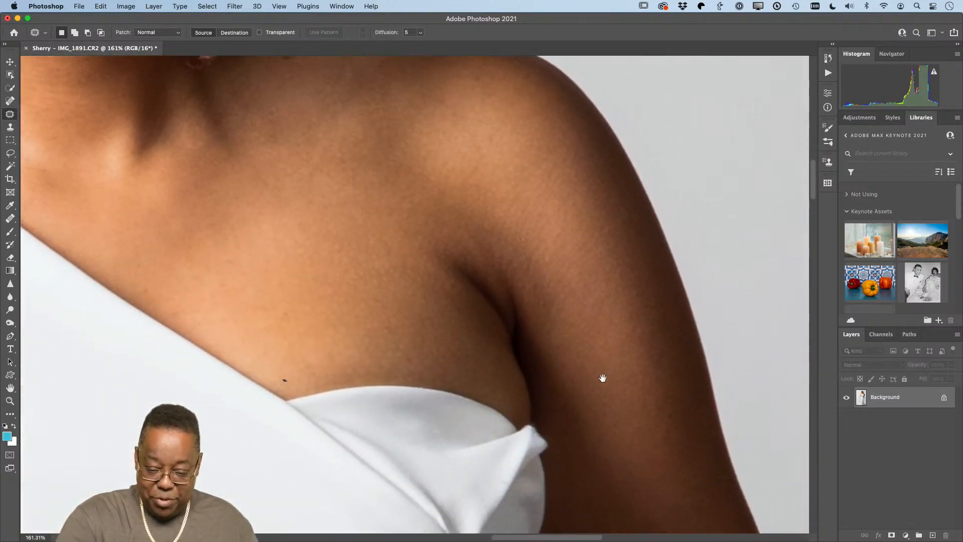
{"action": "left_click_drag", "start_coordinate": [603, 379], "coordinate": [596, 409]}
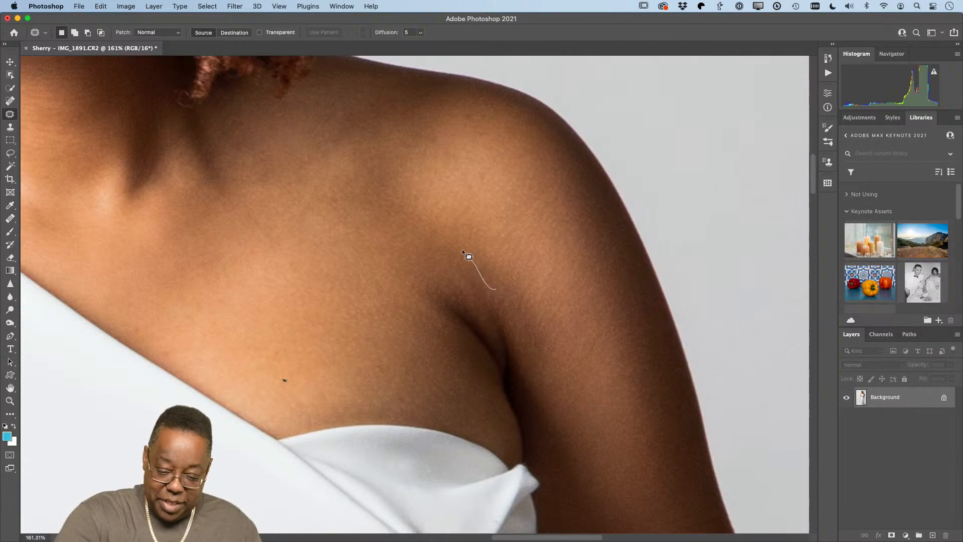
{"action": "mouse_move", "coordinate": [462, 249]}
{"action": "left_mouse_down"}
{"action": "mouse_move", "coordinate": [453, 286]}
{"action": "mouse_move", "coordinate": [493, 340]}
{"action": "mouse_move", "coordinate": [511, 354]}
{"action": "mouse_move", "coordinate": [522, 331]}
{"action": "left_mouse_up"}
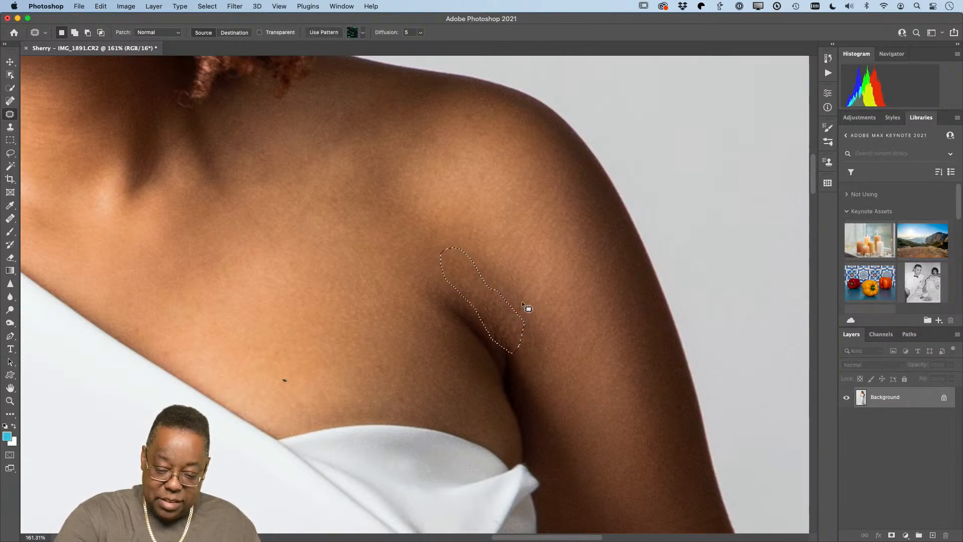
{"action": "left_click", "coordinate": [533, 324]}
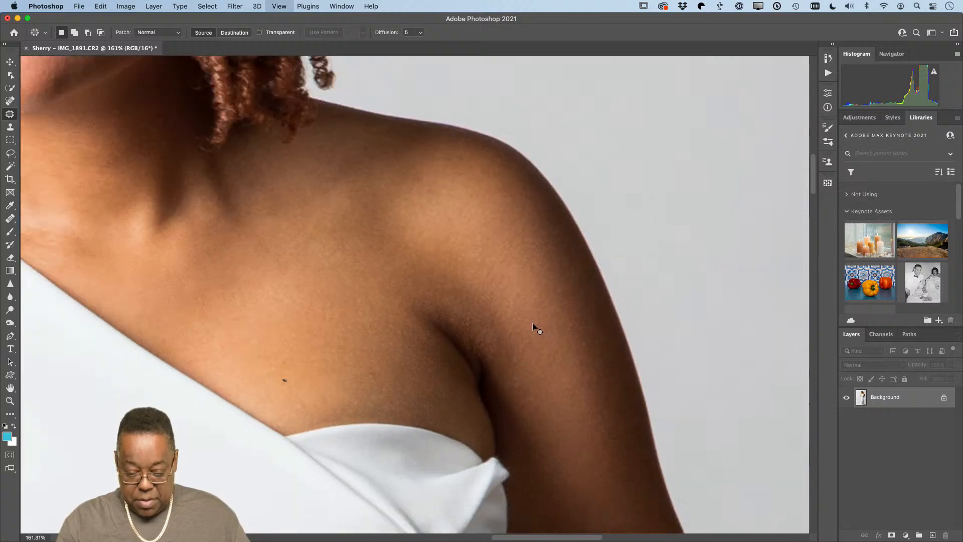
Patch the crease on the front of the gown's skirt below the hands with smoother fabric.
{"action": "key", "text": "super+0"}
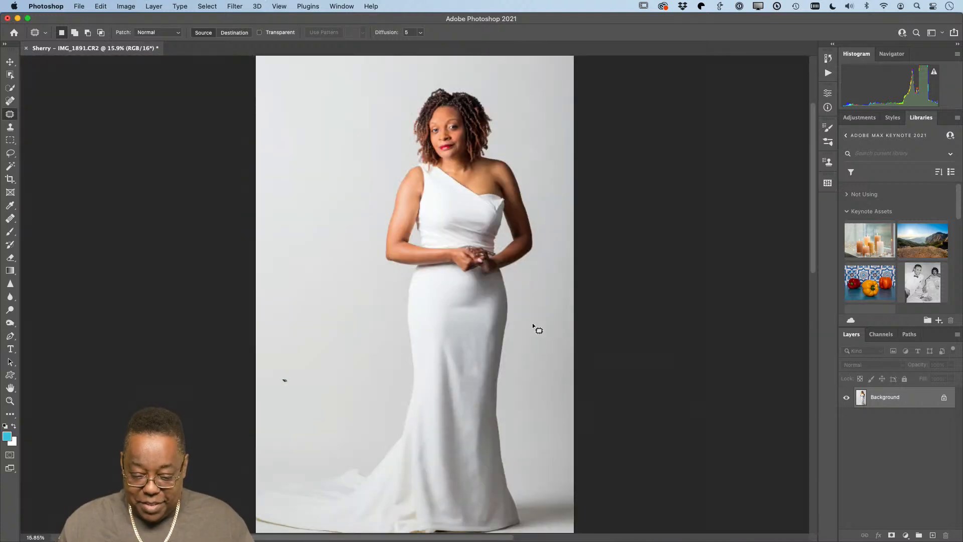
{"action": "mouse_move", "coordinate": [464, 333]}
{"action": "left_mouse_down"}
{"action": "mouse_move", "coordinate": [474, 375]}
{"action": "mouse_move", "coordinate": [480, 358]}
{"action": "mouse_move", "coordinate": [463, 350]}
{"action": "mouse_move", "coordinate": [466, 384]}
{"action": "mouse_move", "coordinate": [481, 361]}
{"action": "mouse_move", "coordinate": [479, 340]}
{"action": "left_mouse_up"}
{"action": "left_click", "coordinate": [486, 346]}
{"action": "left_click", "coordinate": [481, 339]}
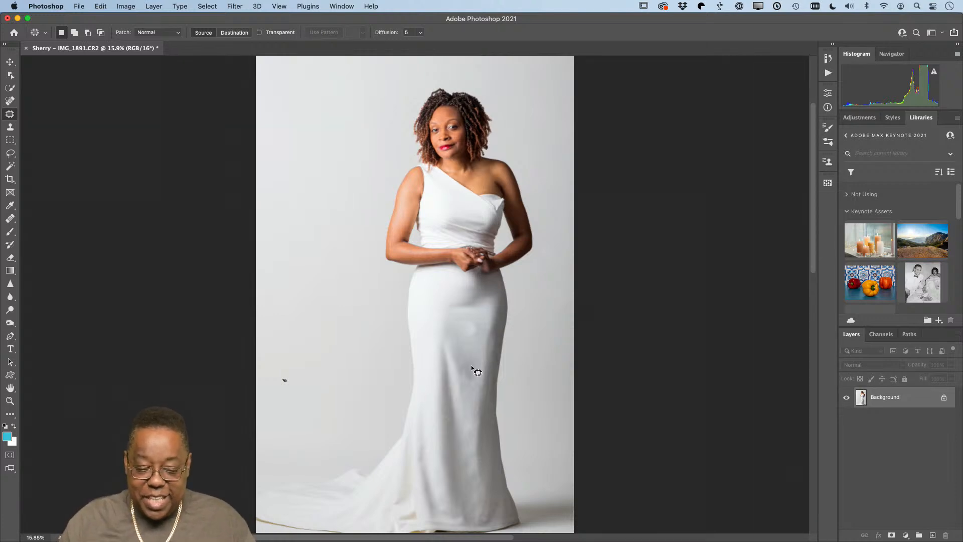
Run the saved Dodge/Burn action on the portrait.
{"action": "key", "text": "z"}
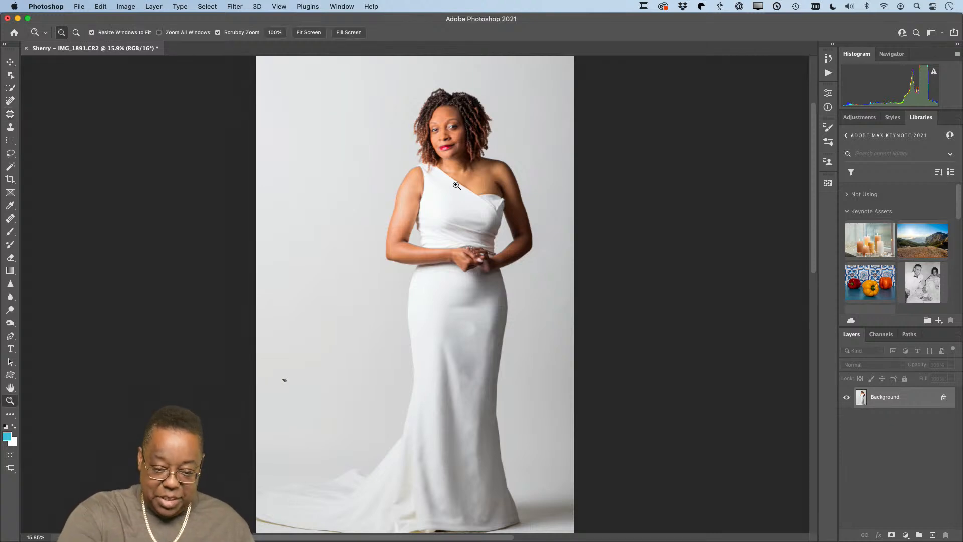
{"action": "left_click_drag", "start_coordinate": [460, 169], "coordinate": [494, 237]}
{"action": "key", "text": "j"}
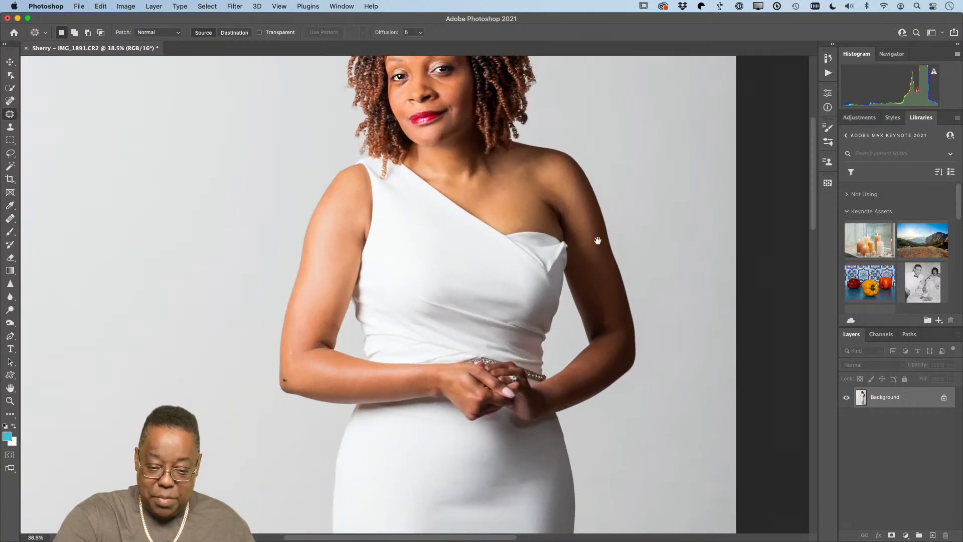
{"action": "left_click_drag", "start_coordinate": [597, 241], "coordinate": [569, 365]}
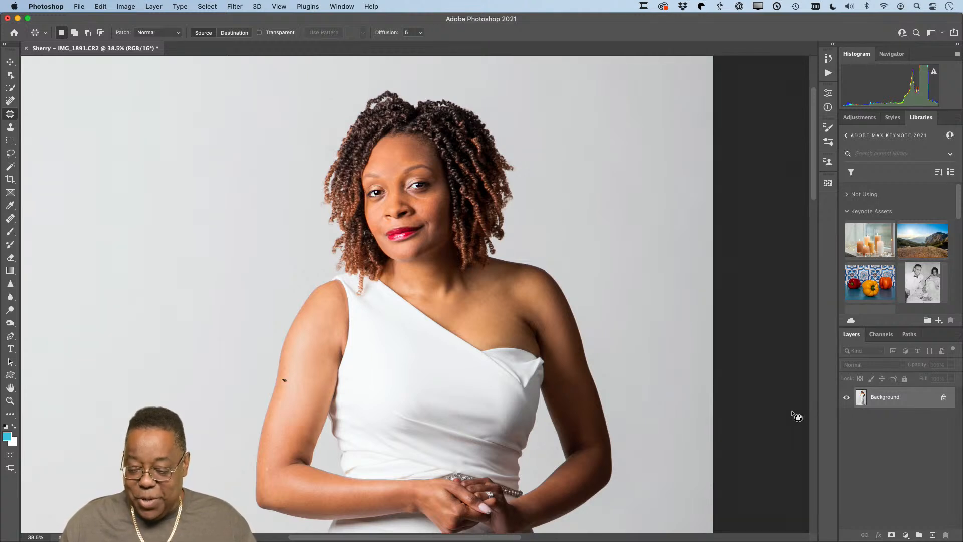
{"action": "left_click", "coordinate": [828, 72]}
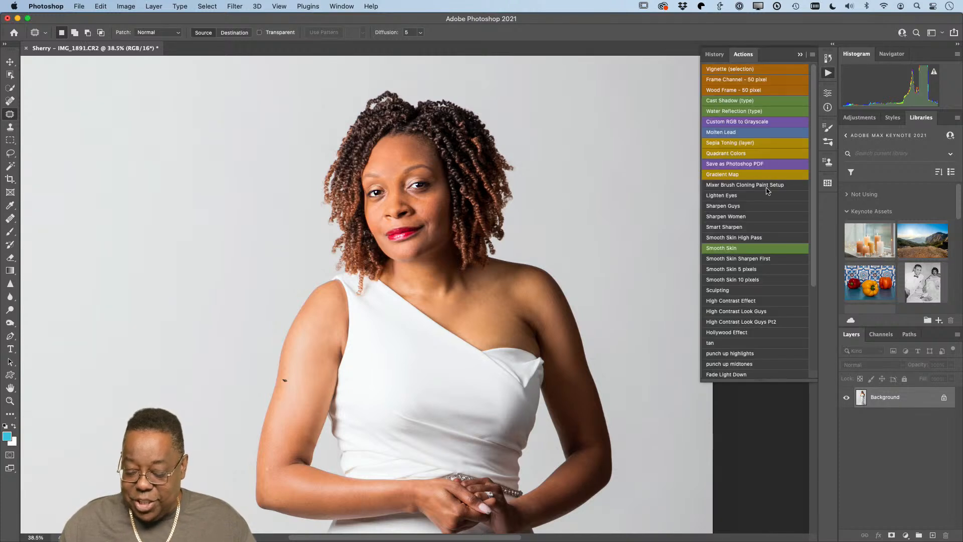
{"action": "scroll", "coordinate": [744, 265], "scroll_direction": "down", "scroll_amount": 5}
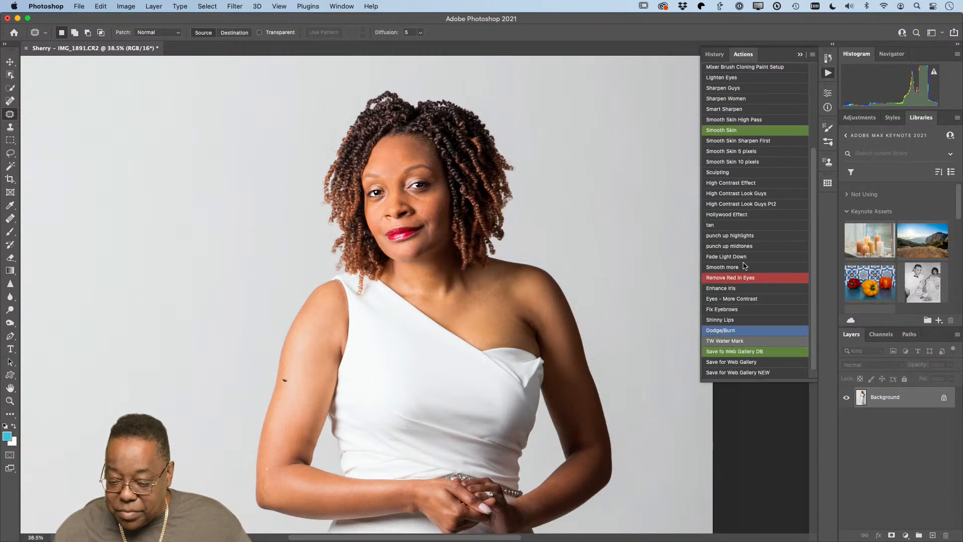
{"action": "left_click", "coordinate": [724, 331]}
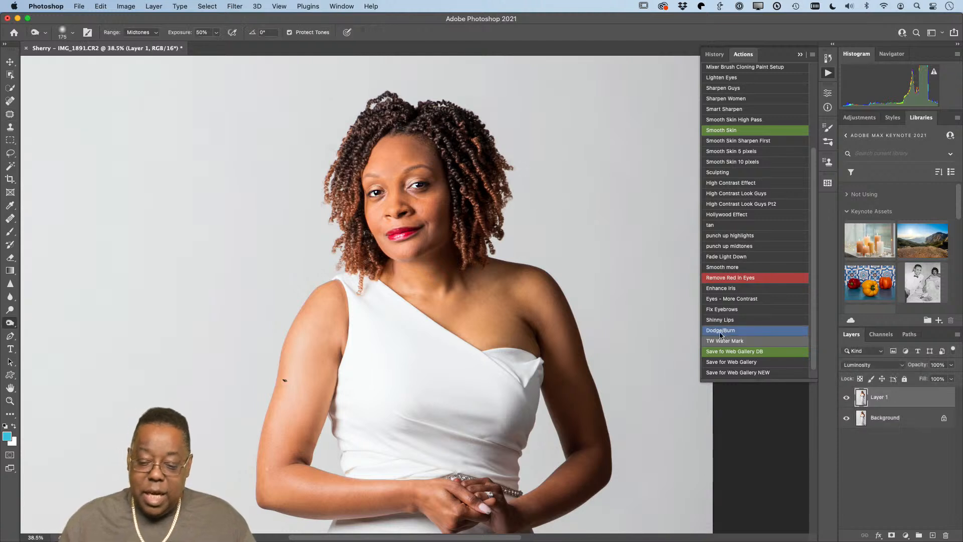
{"action": "left_click", "coordinate": [801, 55]}
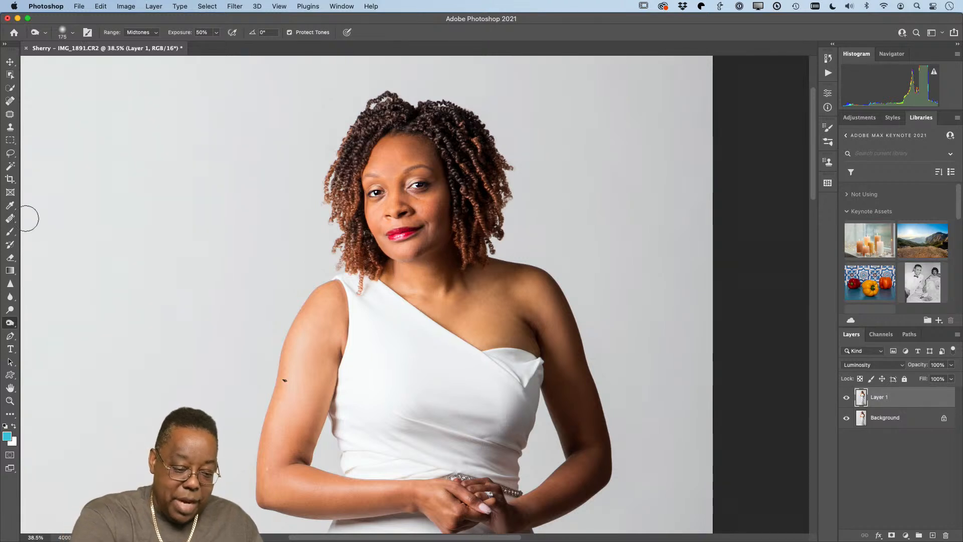
Switch to the Dodge tool on Layer 1 and reduce its brush size to 175 px.
{"action": "left_click", "coordinate": [9, 310]}
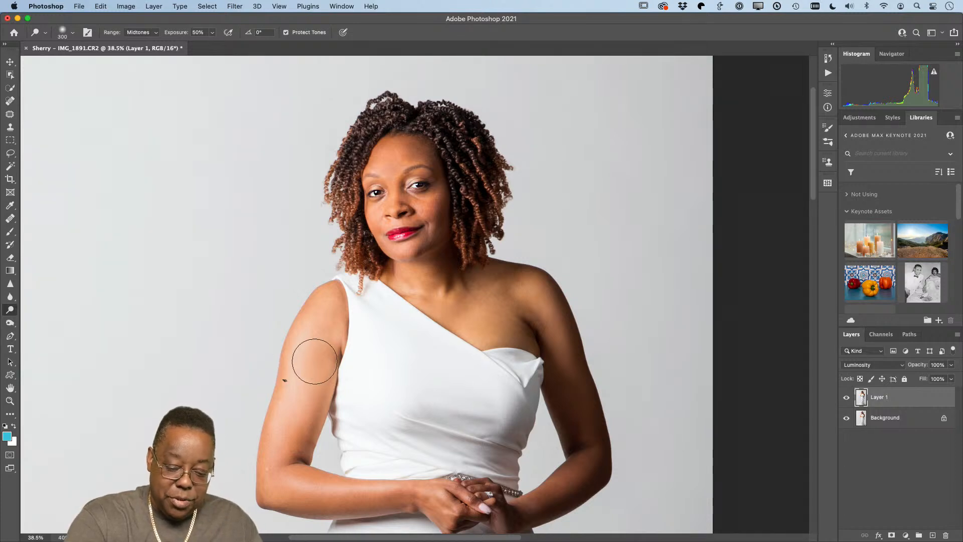
{"action": "key", "text": "bracketleft"}
{"action": "key", "text": "bracketleft"}
{"action": "key", "text": "bracketleft"}
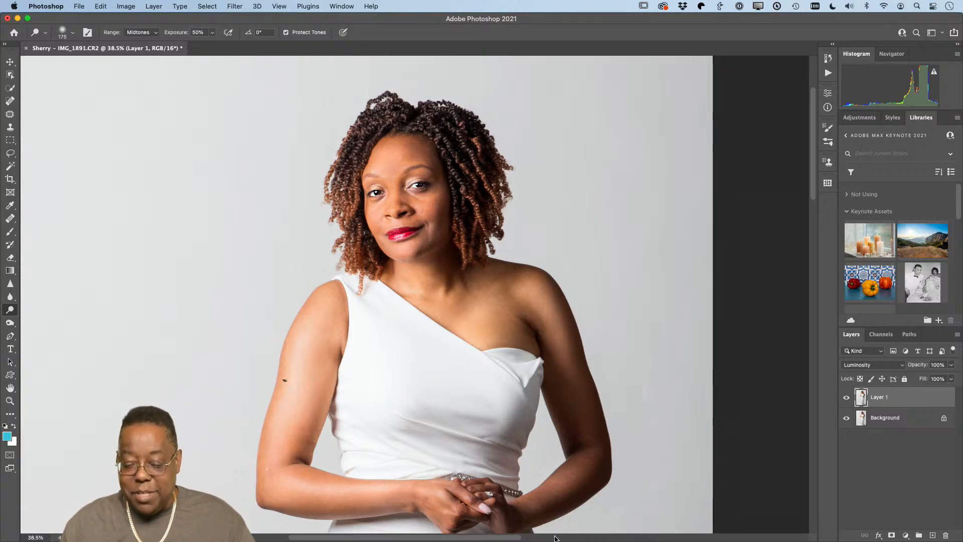
Toggle the visibility of Layer 1 repeatedly to compare the portrait with and without the dodge and burn layer.
{"action": "left_click", "coordinate": [847, 397]}
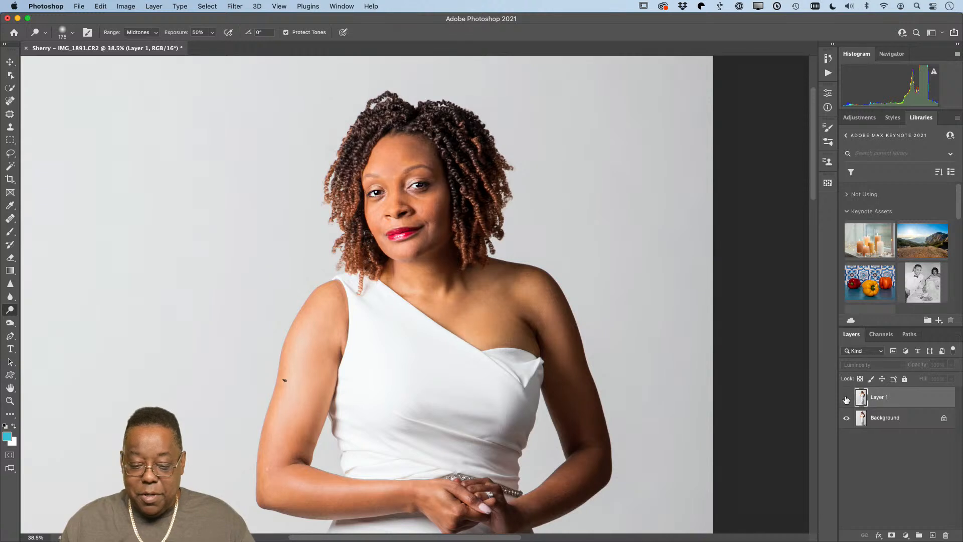
{"action": "left_click", "coordinate": [847, 398]}
{"action": "left_click", "coordinate": [846, 398]}
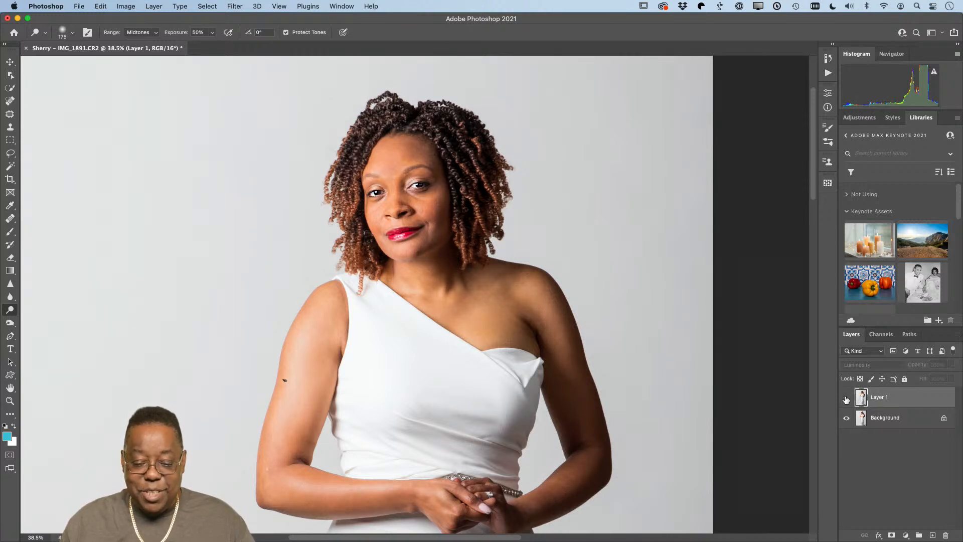
{"action": "left_click", "coordinate": [847, 398]}
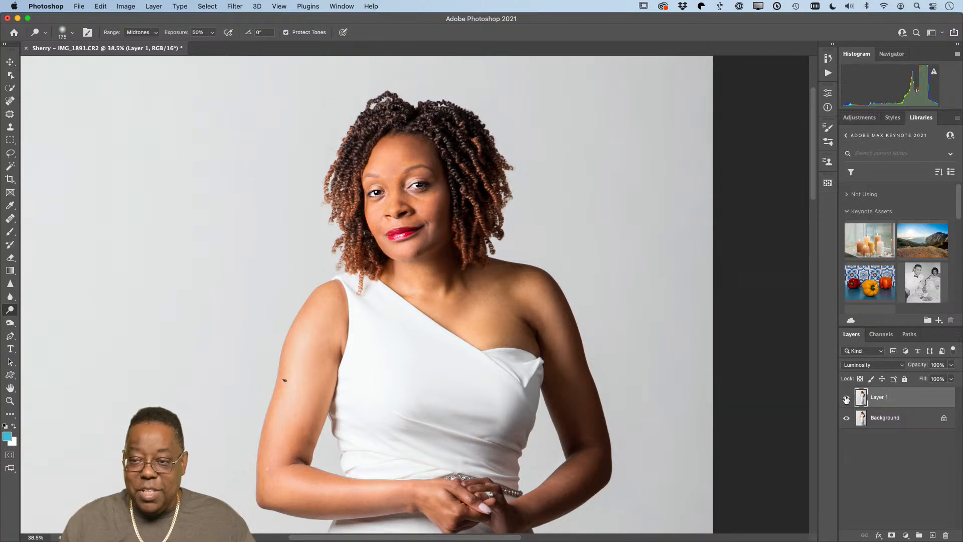
{"action": "left_click", "coordinate": [846, 398]}
{"action": "left_click", "coordinate": [847, 398]}
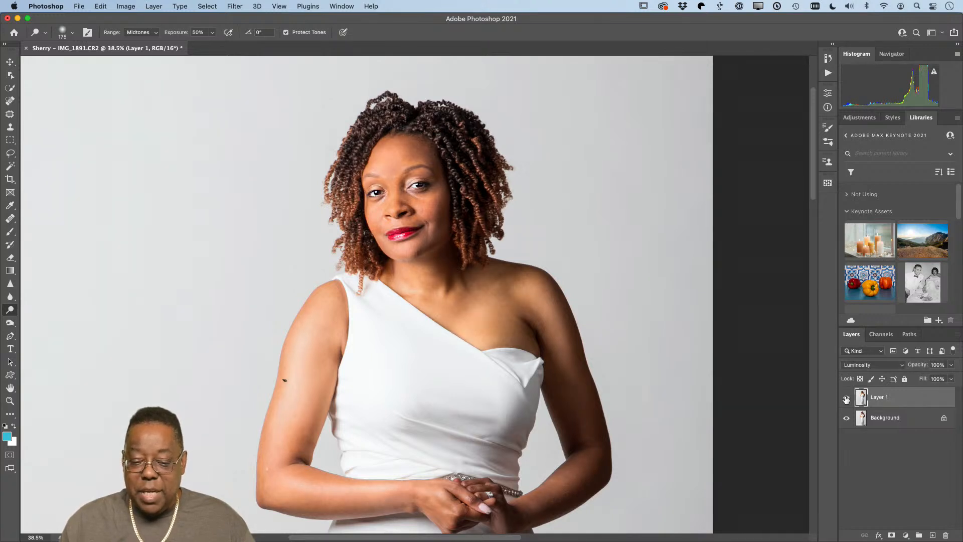
{"action": "left_click", "coordinate": [846, 398]}
{"action": "left_click", "coordinate": [847, 399]}
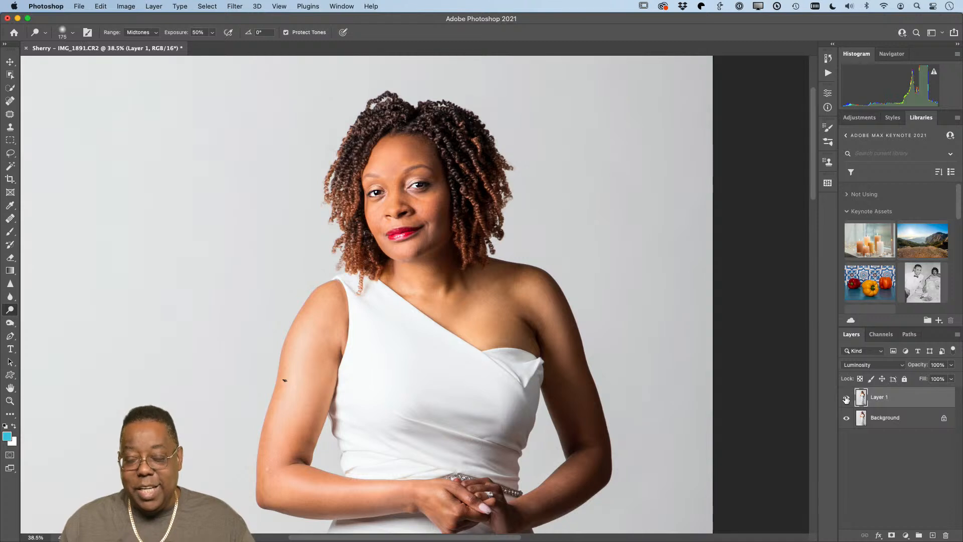
{"action": "left_click", "coordinate": [847, 398]}
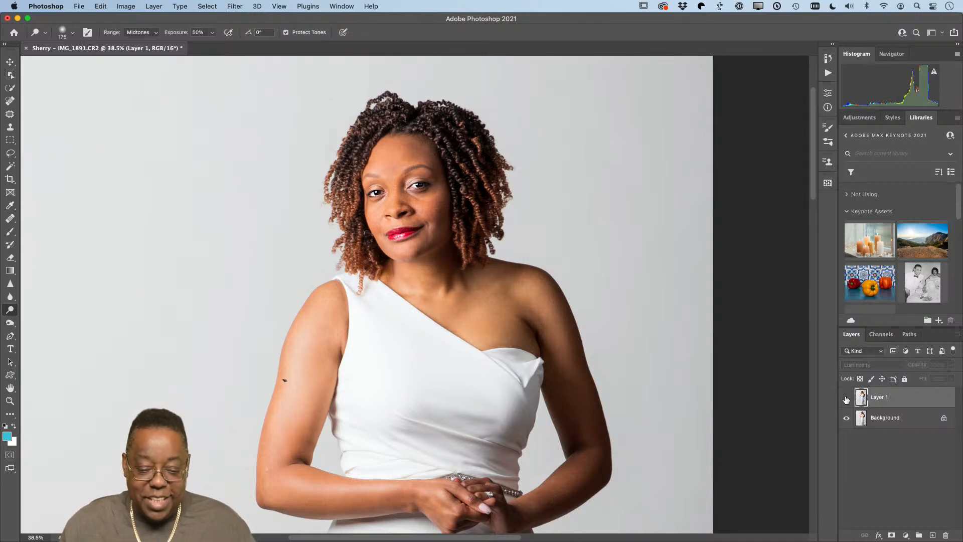
Compare the portrait with and without Layer 1 by hiding and showing the layer several more times.
{"action": "left_click", "coordinate": [847, 398]}
{"action": "left_click", "coordinate": [847, 399]}
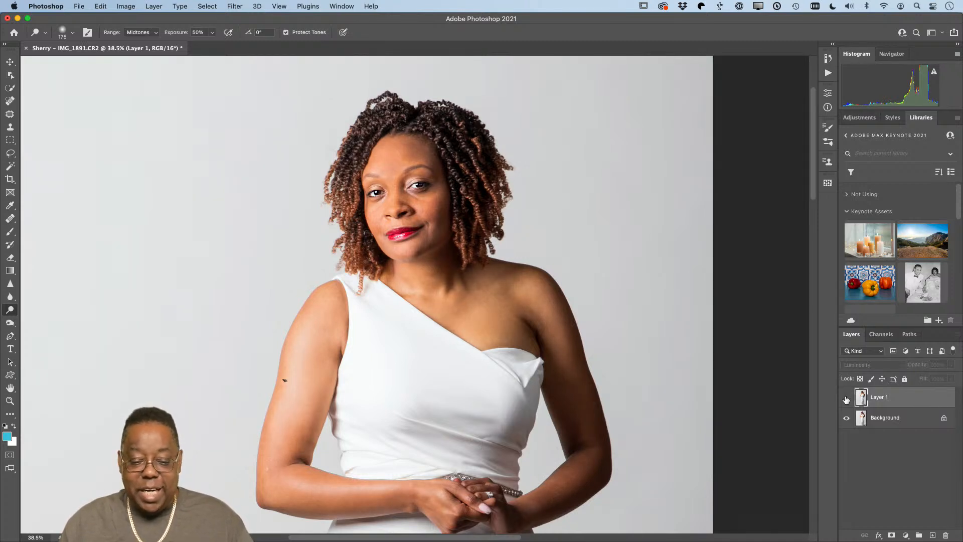
{"action": "left_click", "coordinate": [846, 398]}
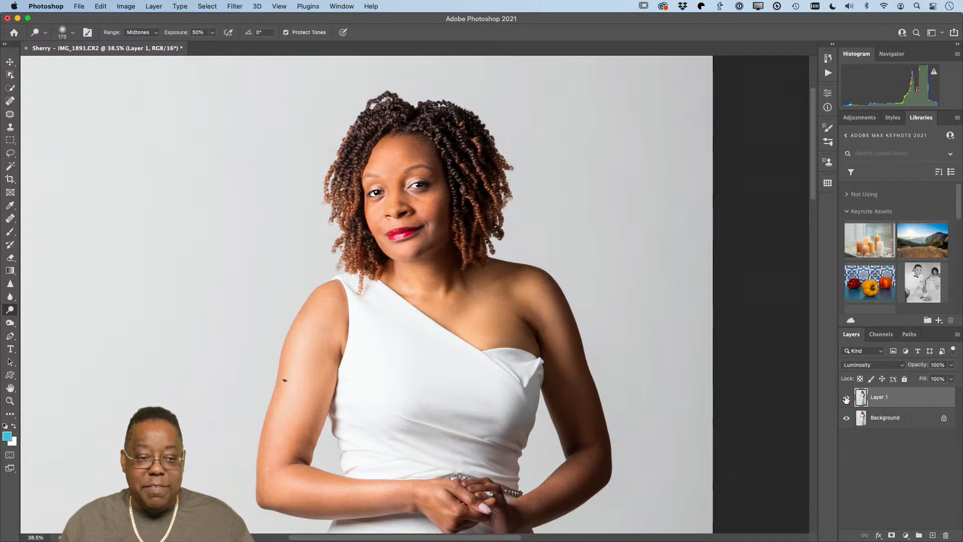
{"action": "left_click", "coordinate": [847, 399]}
{"action": "left_click", "coordinate": [847, 399]}
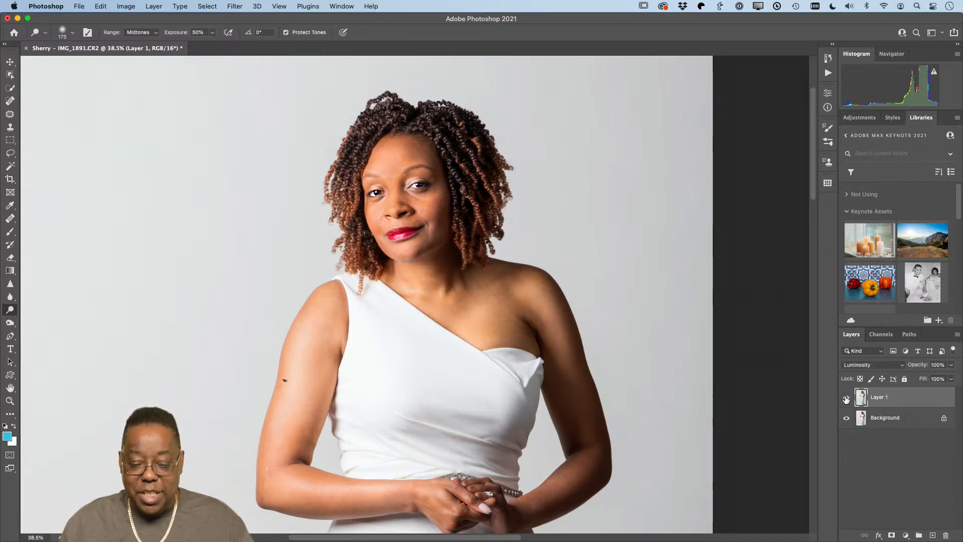
{"action": "left_click", "coordinate": [847, 398]}
{"action": "left_click", "coordinate": [847, 398]}
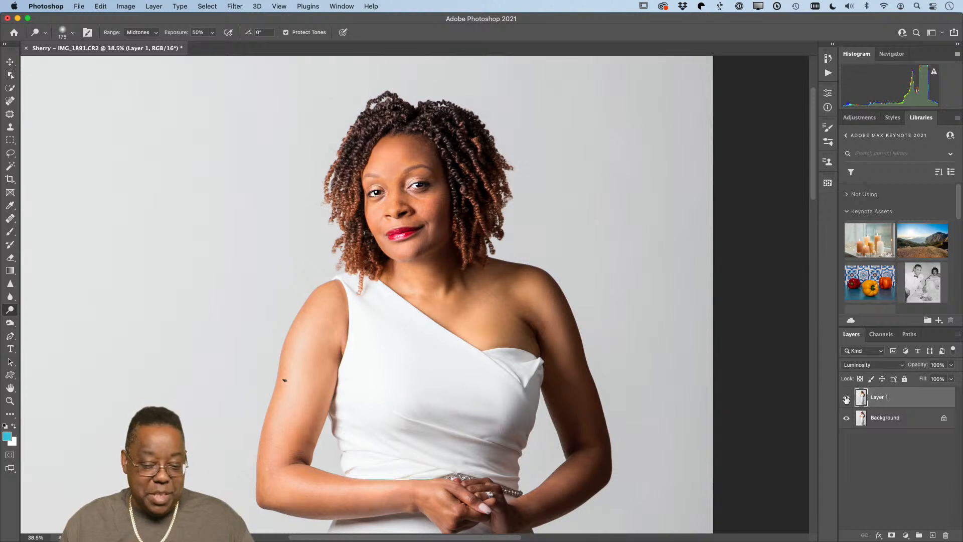
{"action": "left_click", "coordinate": [846, 398]}
{"action": "left_click", "coordinate": [847, 398]}
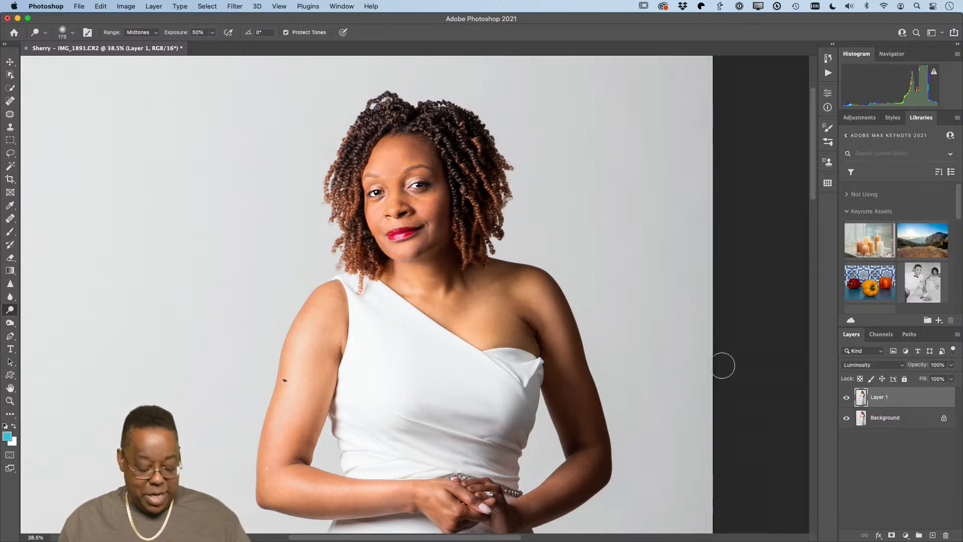
Fit the whole portrait in view and save the retouched image.
{"action": "scroll", "coordinate": [723, 365], "scroll_direction": "left", "scroll_amount": 5}
{"action": "key", "text": "super+0"}
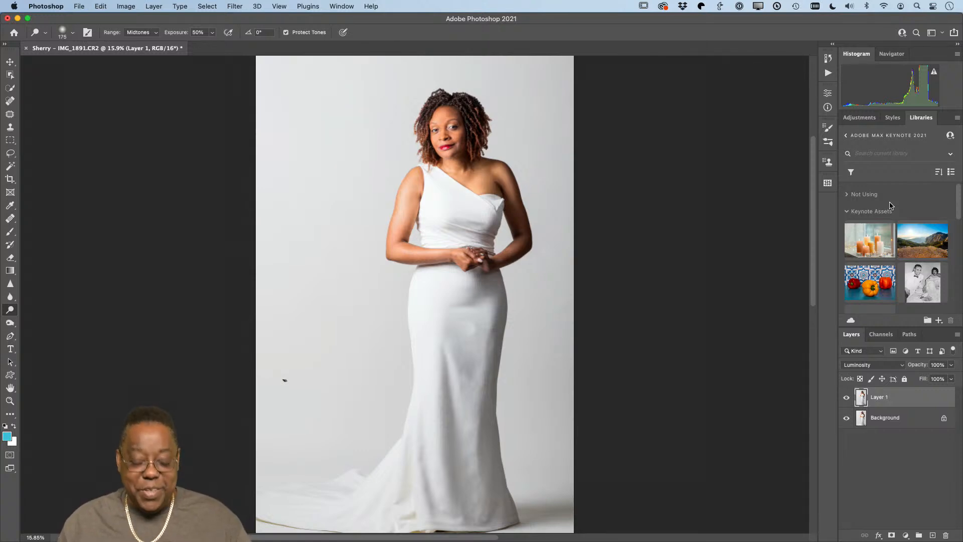
{"action": "key", "text": "super+s"}
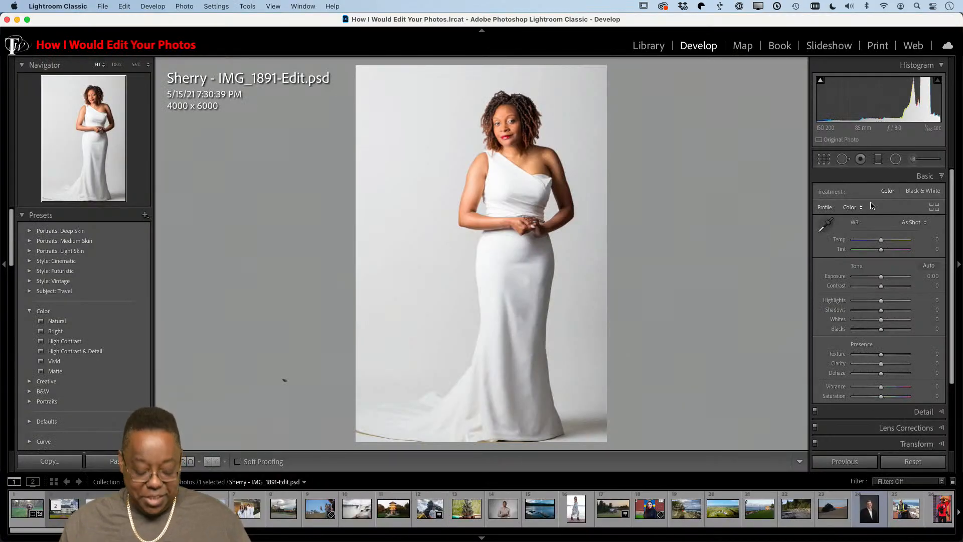
In the Lightroom Classic library, compare the original IMG_1891 full screen with its retouched version.
{"action": "key", "text": "g"}
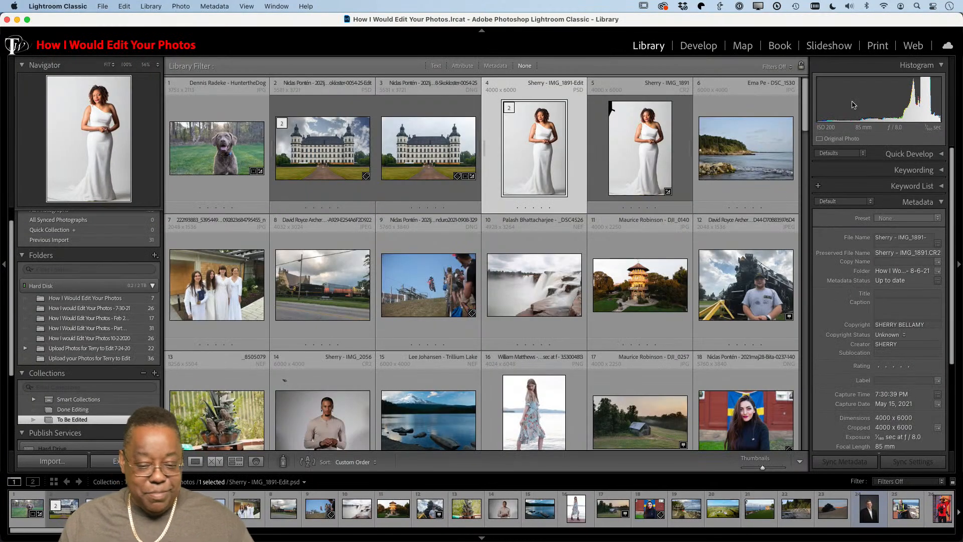
{"action": "left_click", "coordinate": [659, 145]}
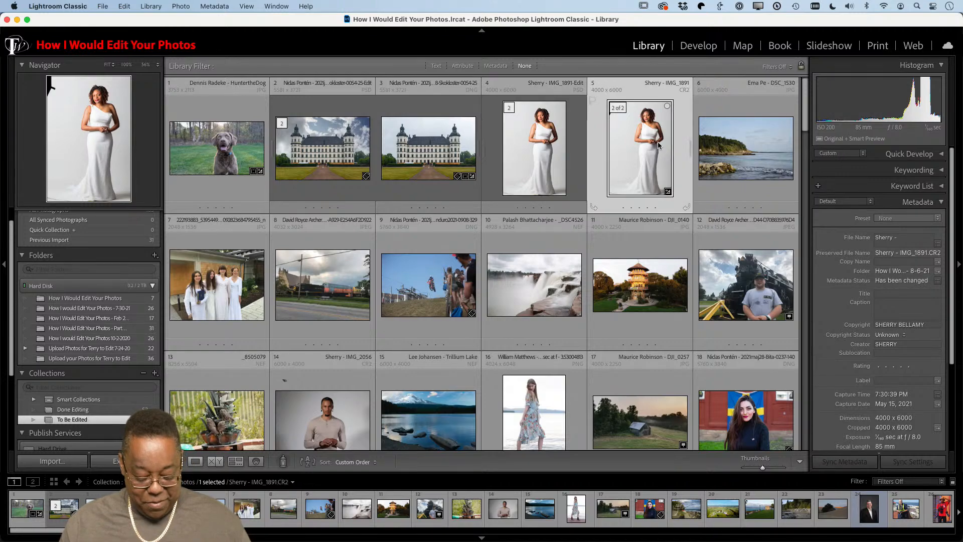
{"action": "key", "text": "f"}
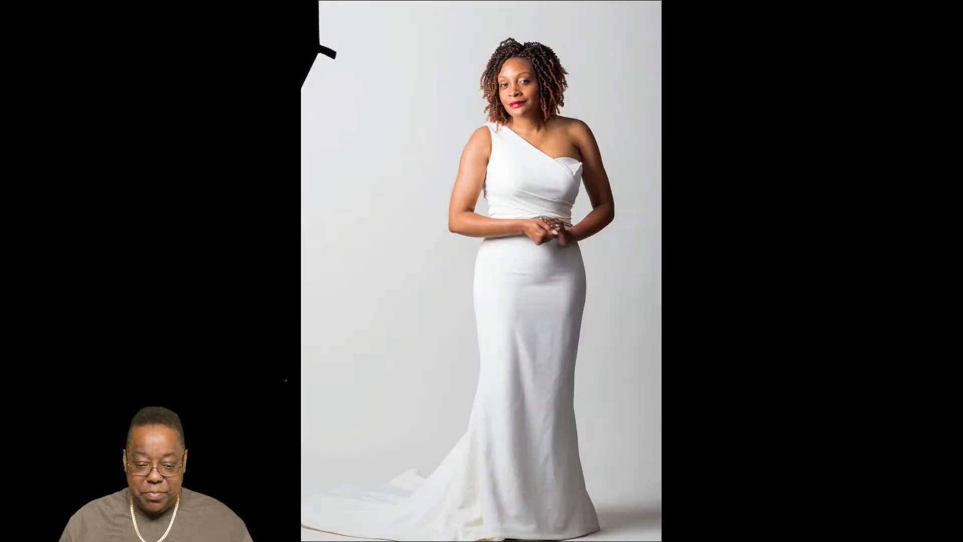
{"action": "key", "text": "Left"}
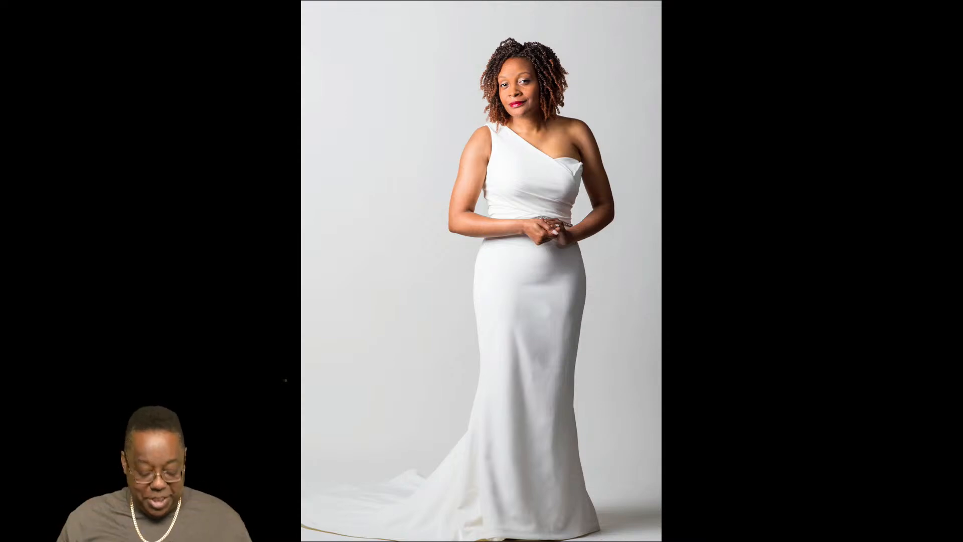
{"action": "key", "text": "f"}
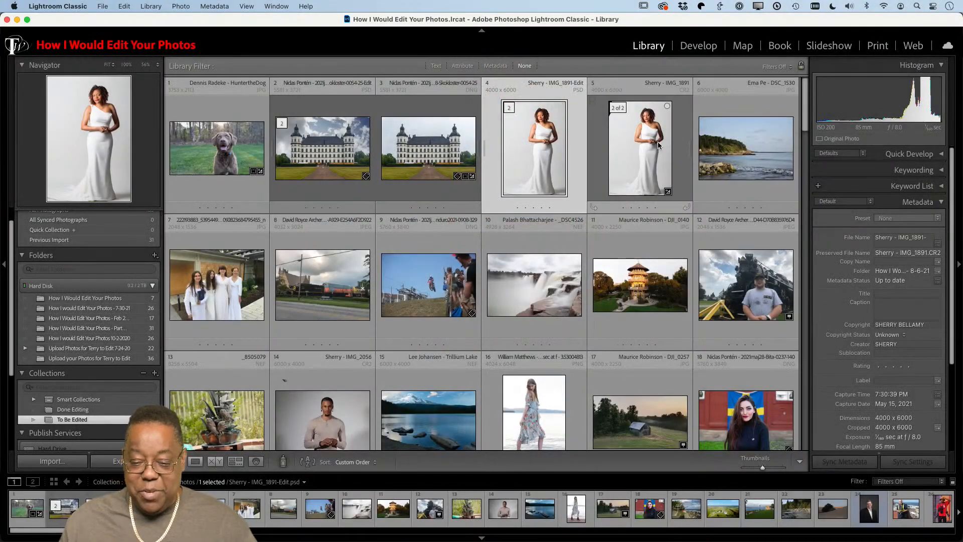
Open the coastal photo DSC_1530.JPG for developing, try lens profile corrections on it, and return to the basic adjustments.
{"action": "left_click", "coordinate": [750, 171]}
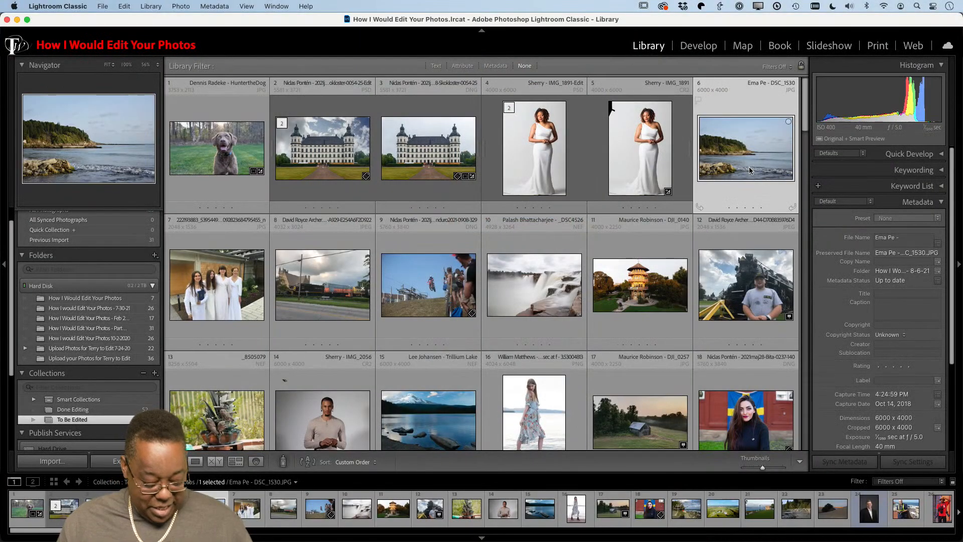
{"action": "key", "text": "d"}
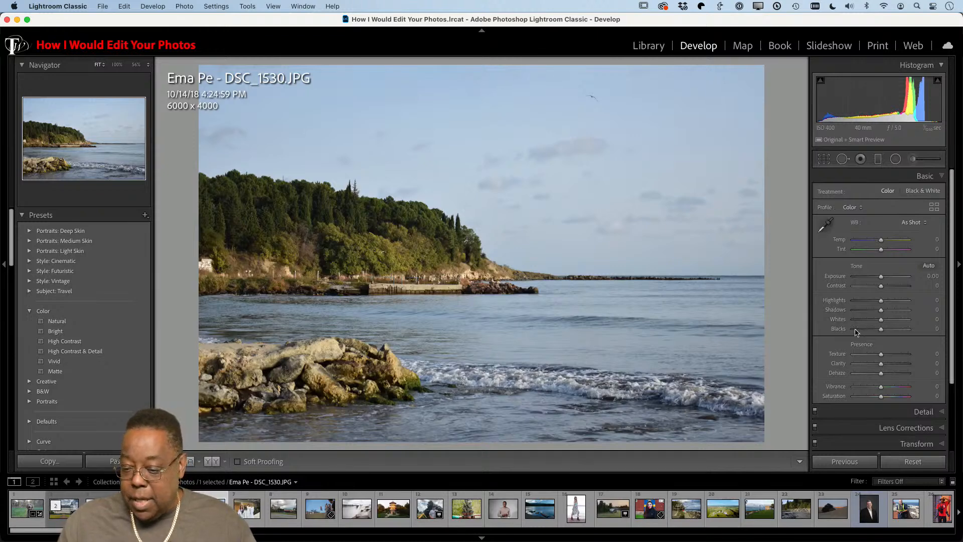
{"action": "scroll", "coordinate": [875, 340], "scroll_direction": "down", "scroll_amount": 1}
{"action": "scroll", "coordinate": [876, 340], "scroll_direction": "down", "scroll_amount": 5}
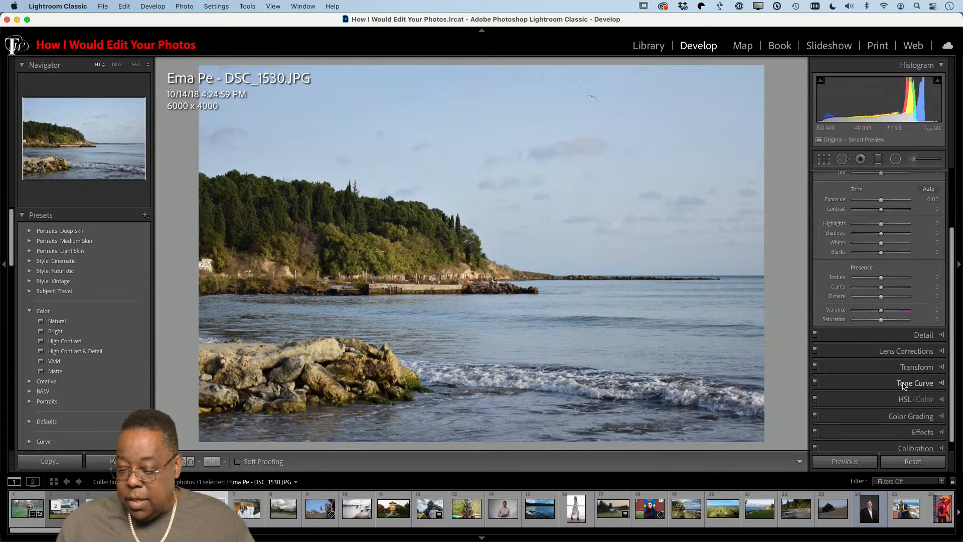
{"action": "scroll", "coordinate": [900, 366], "scroll_direction": "down", "scroll_amount": 1}
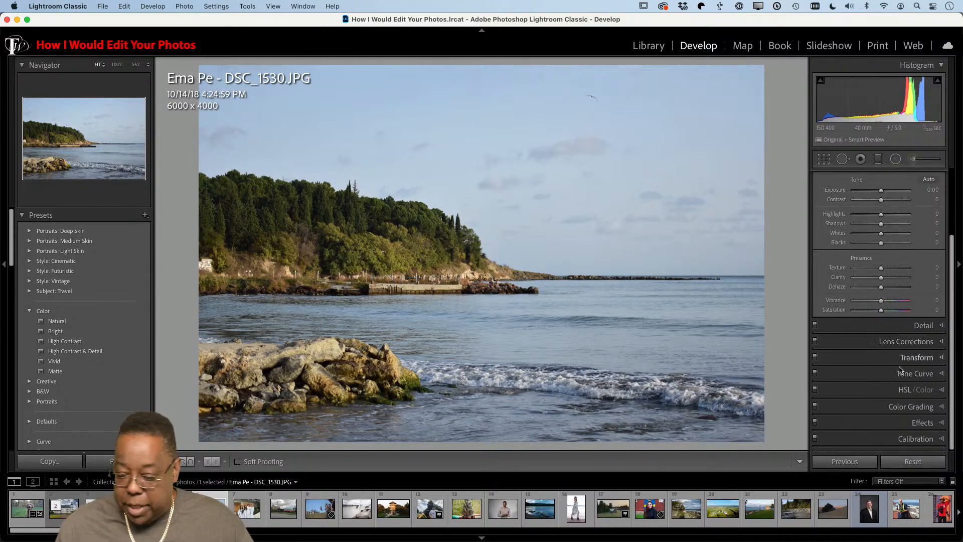
{"action": "left_click", "coordinate": [911, 345]}
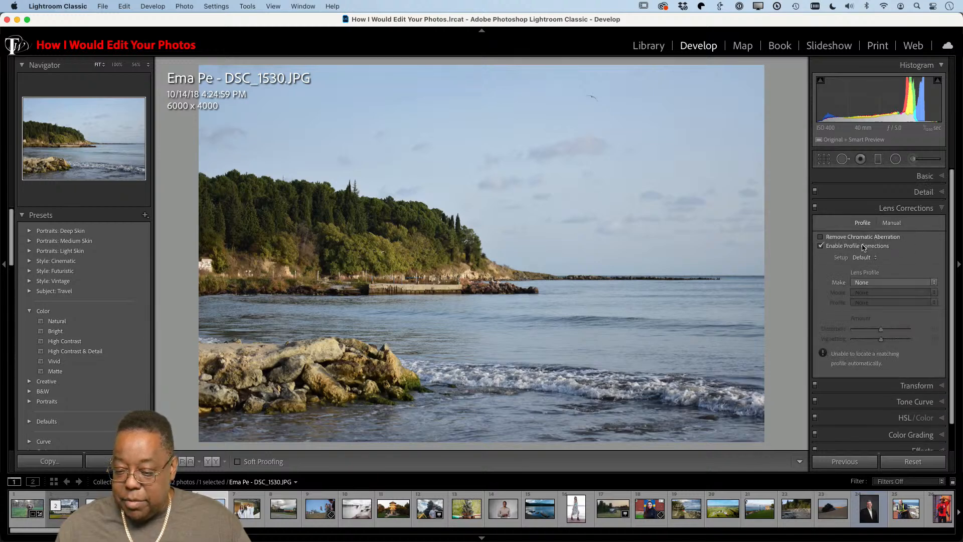
{"action": "left_click", "coordinate": [906, 176]}
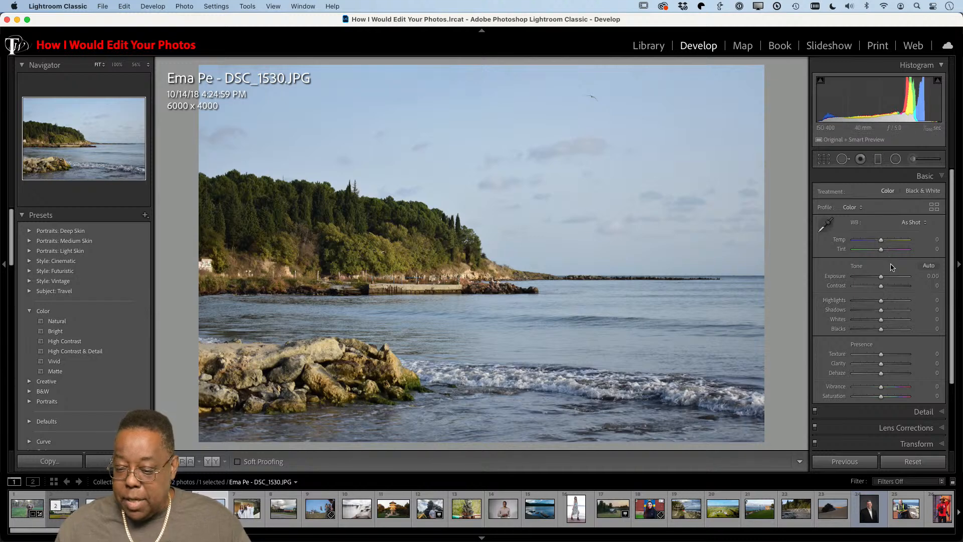
Apply automatic tone to the coastal photo and straighten it by 0.20 along the sea horizon.
{"action": "left_click", "coordinate": [929, 265]}
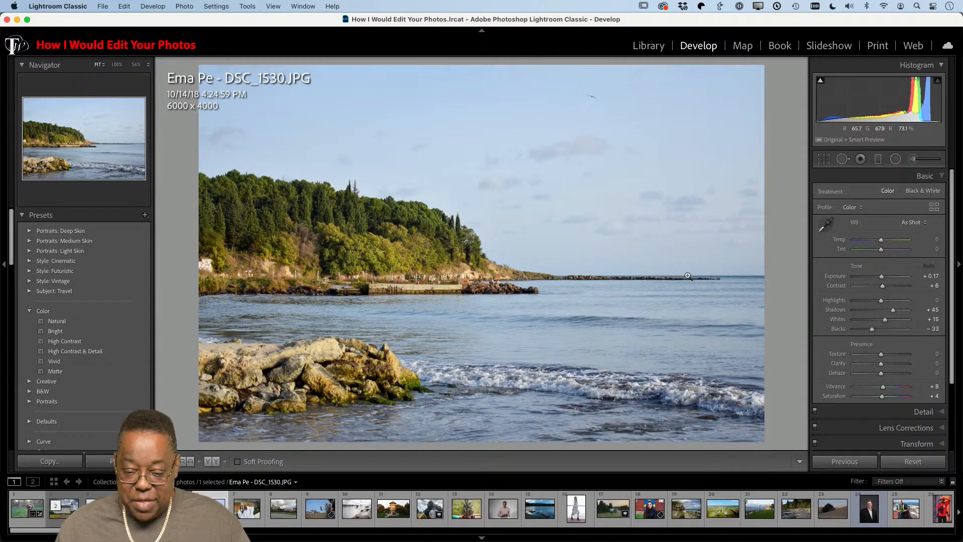
{"action": "left_click", "coordinate": [824, 160]}
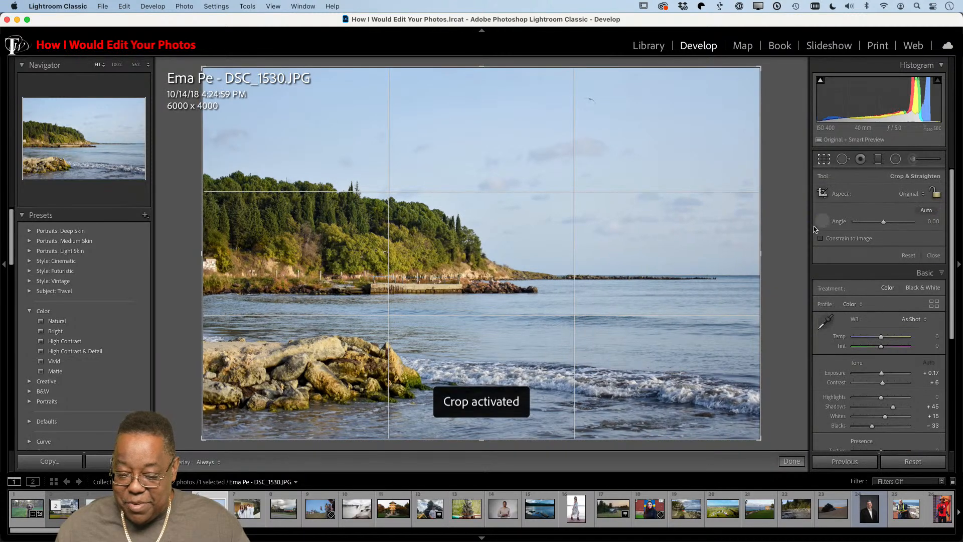
{"action": "left_click_drag", "start_coordinate": [533, 278], "coordinate": [761, 277]}
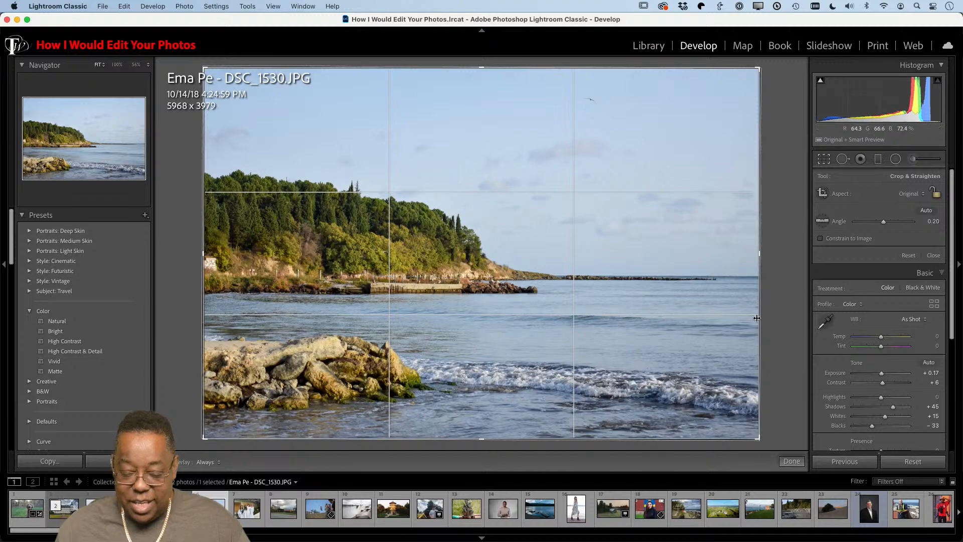
{"action": "key", "text": "r"}
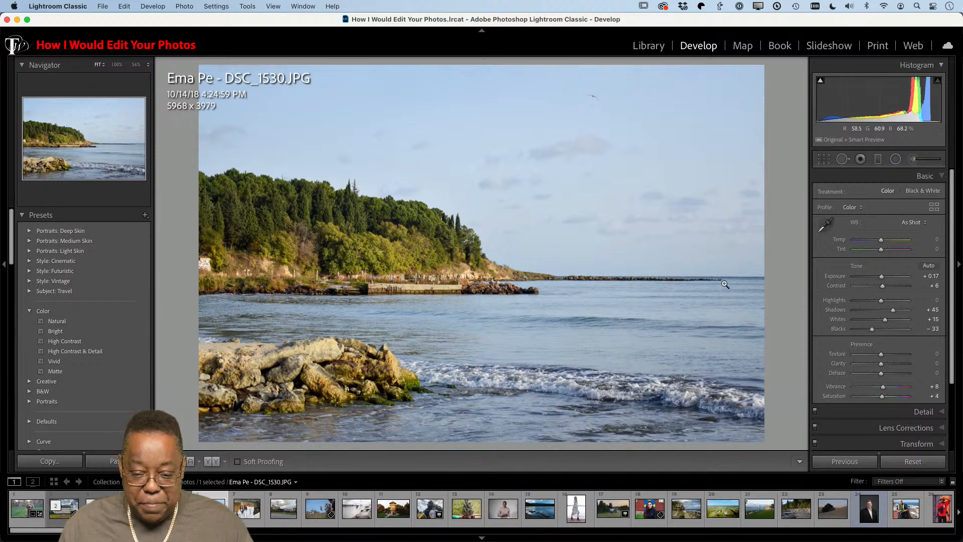
Add a graduated filter over the sky down to the horizon, with Exposure at -0.53 and Dehaze at 27.
{"action": "left_click", "coordinate": [879, 160]}
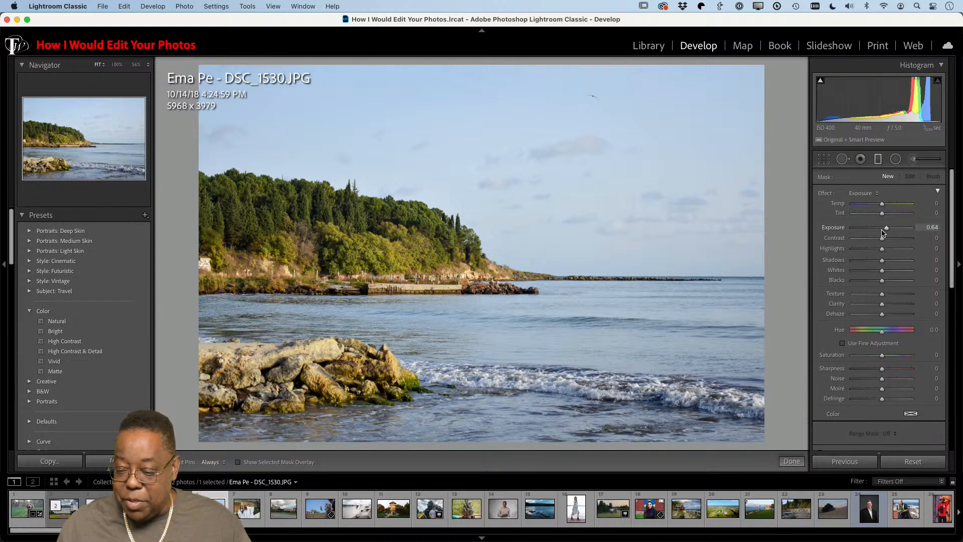
{"action": "left_click_drag", "start_coordinate": [887, 230], "coordinate": [878, 231]}
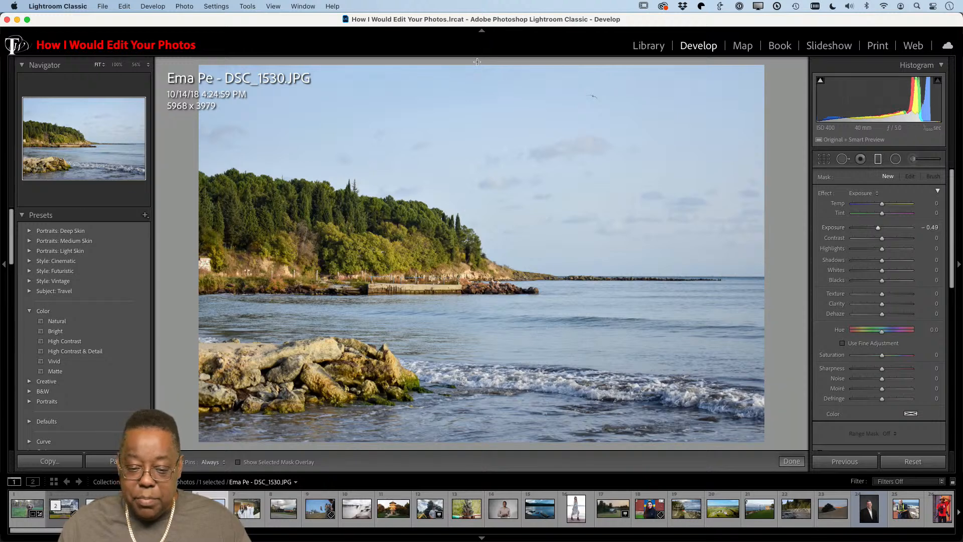
{"action": "left_click_drag", "start_coordinate": [477, 66], "coordinate": [476, 282]}
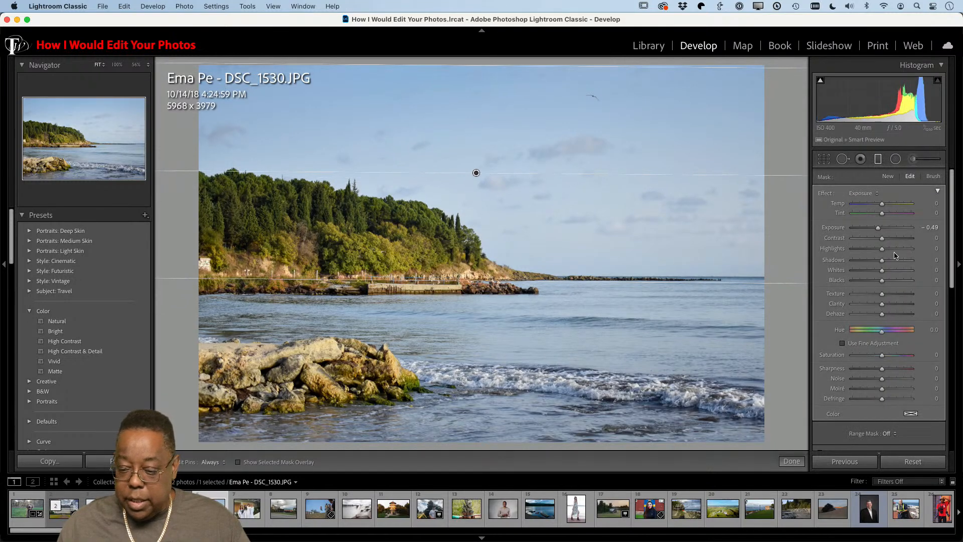
{"action": "left_click_drag", "start_coordinate": [879, 228], "coordinate": [878, 229]}
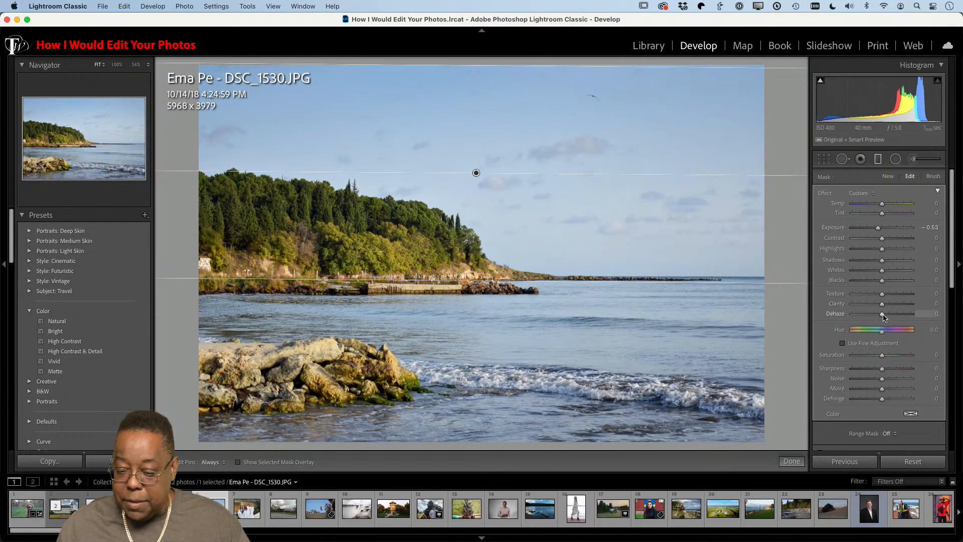
{"action": "left_click_drag", "start_coordinate": [884, 316], "coordinate": [890, 315]}
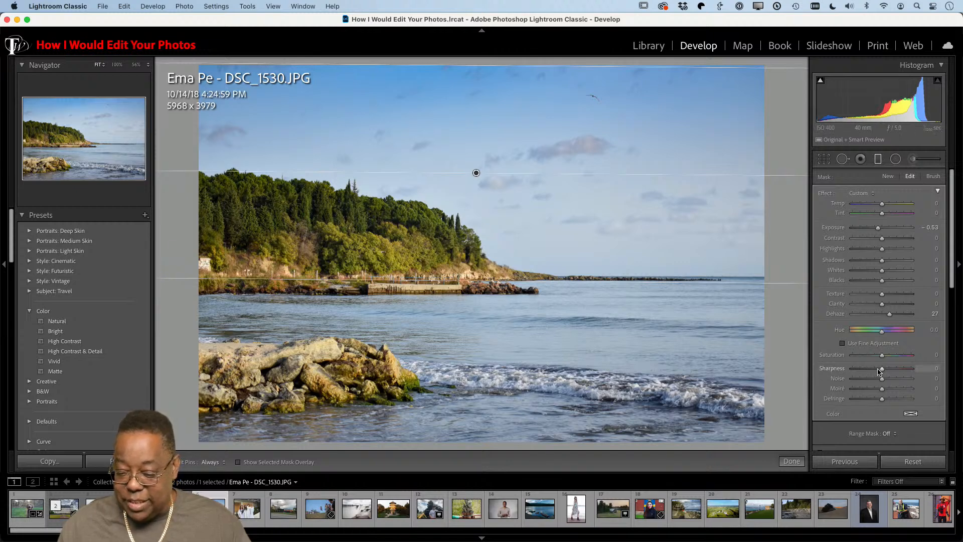
Erase the sky gradient's effect from the tree-covered headland with the mask brush.
{"action": "scroll", "coordinate": [879, 374], "scroll_direction": "down", "scroll_amount": 3}
{"action": "scroll", "coordinate": [879, 373], "scroll_direction": "down", "scroll_amount": 2}
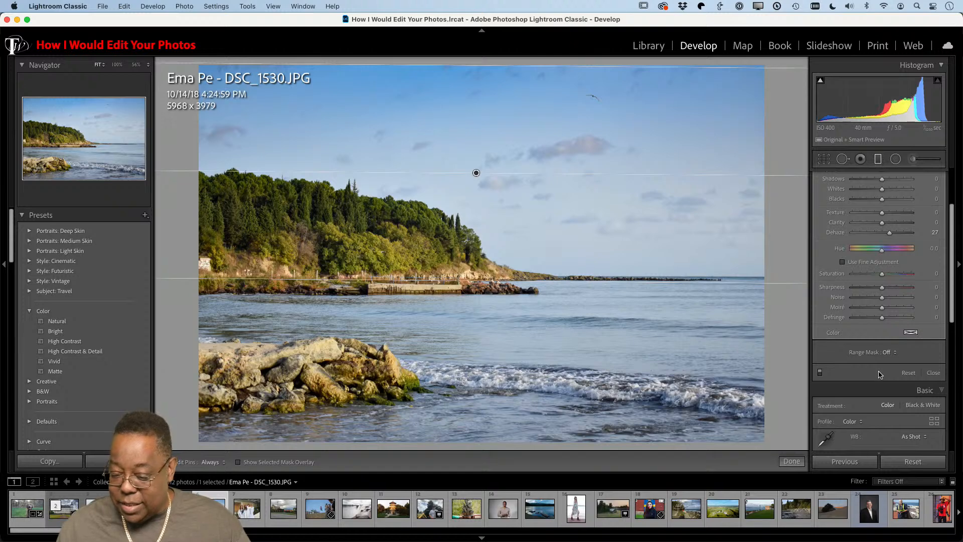
{"action": "scroll", "coordinate": [879, 374], "scroll_direction": "up", "scroll_amount": 5}
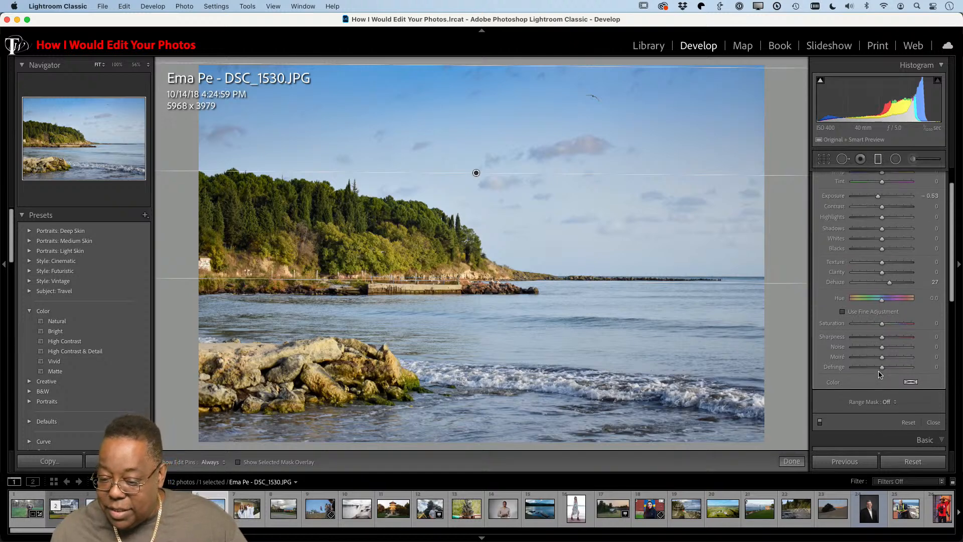
{"action": "left_click", "coordinate": [933, 176]}
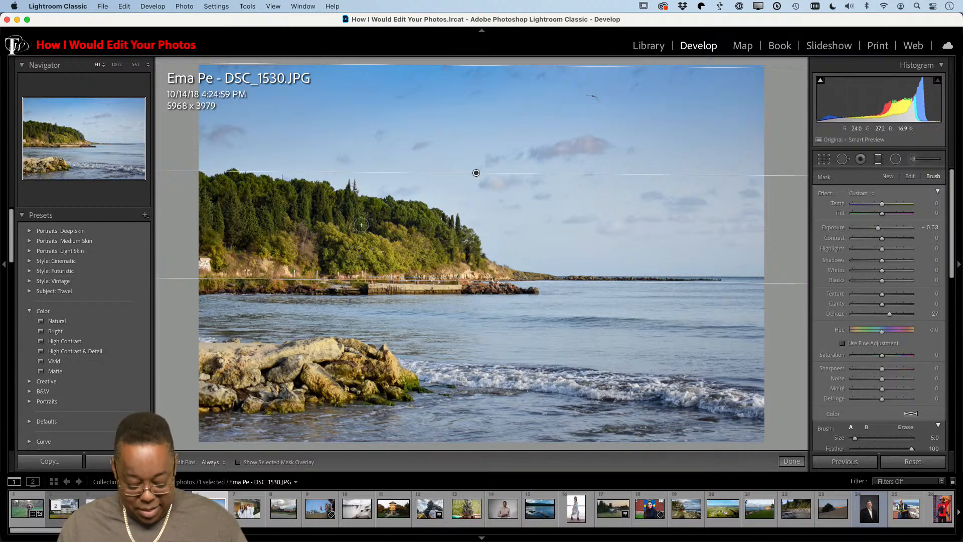
{"action": "key", "text": "alt"}
{"action": "key", "text": "h"}
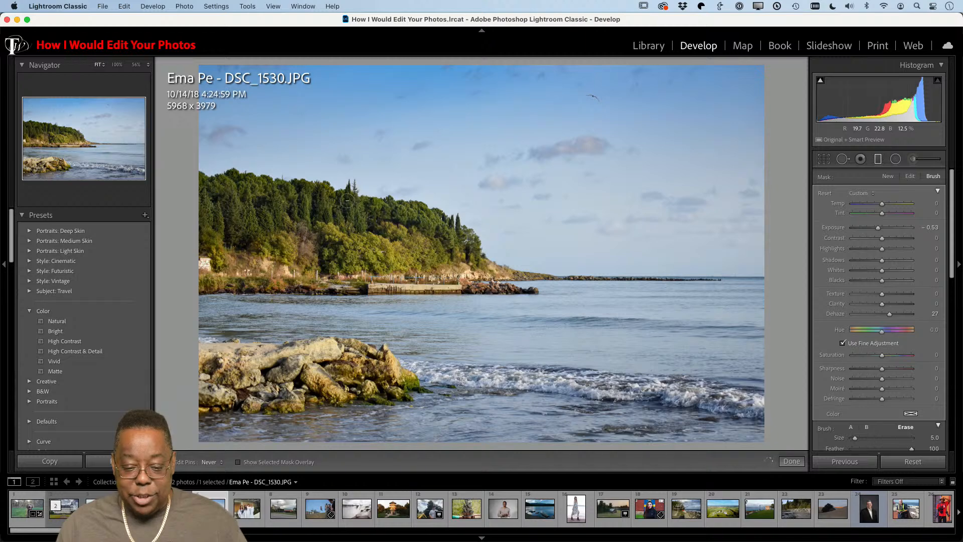
{"action": "key", "text": "m"}
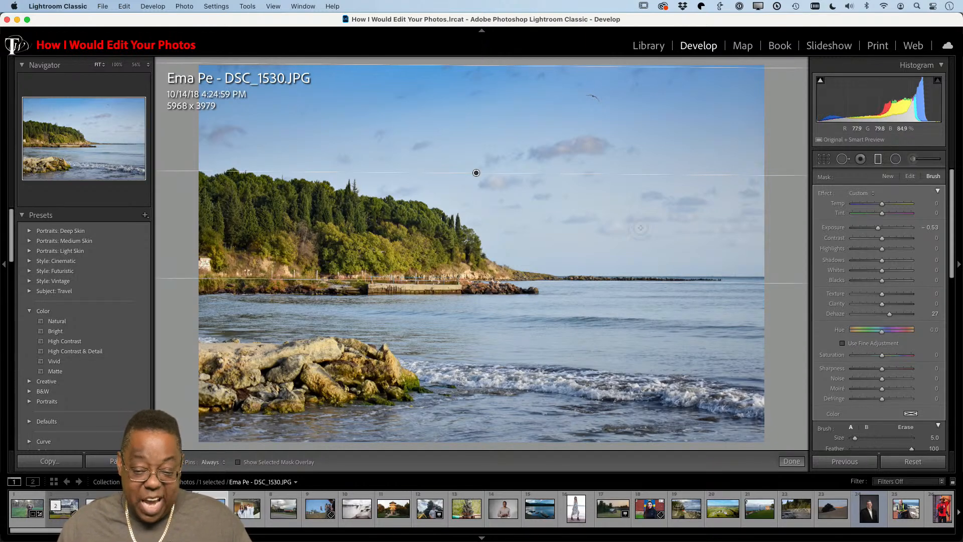
Add a second graduated filter from the photo's bottom edge up to the sea horizon, with Temp at -18 and Dehaze at 33.
{"action": "left_click", "coordinate": [889, 176]}
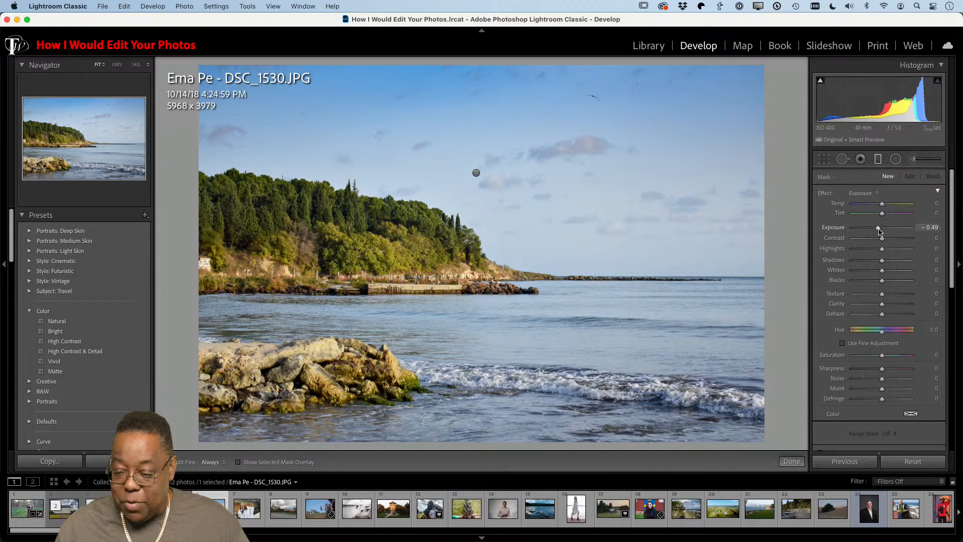
{"action": "left_click", "coordinate": [860, 194]}
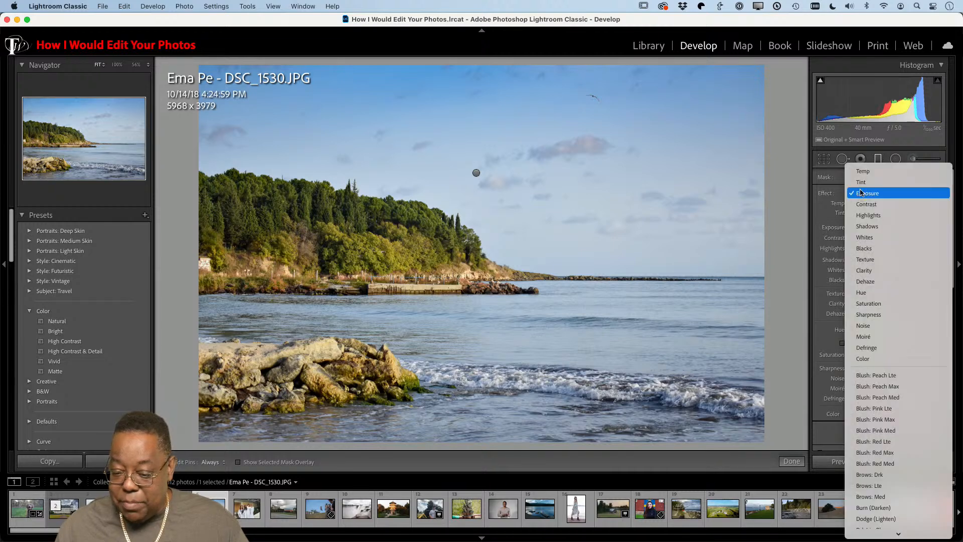
{"action": "left_click", "coordinate": [863, 171]}
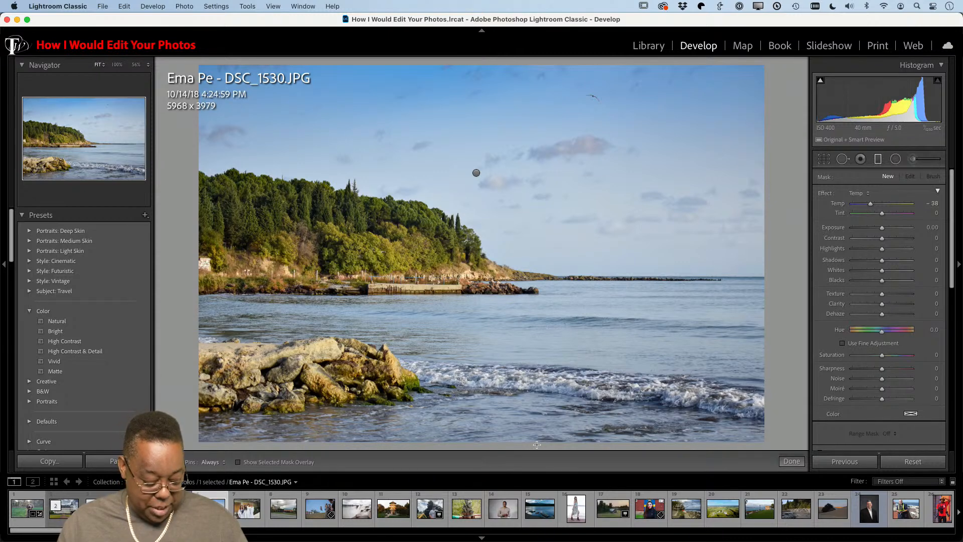
{"action": "left_click_drag", "start_coordinate": [536, 445], "coordinate": [536, 277]}
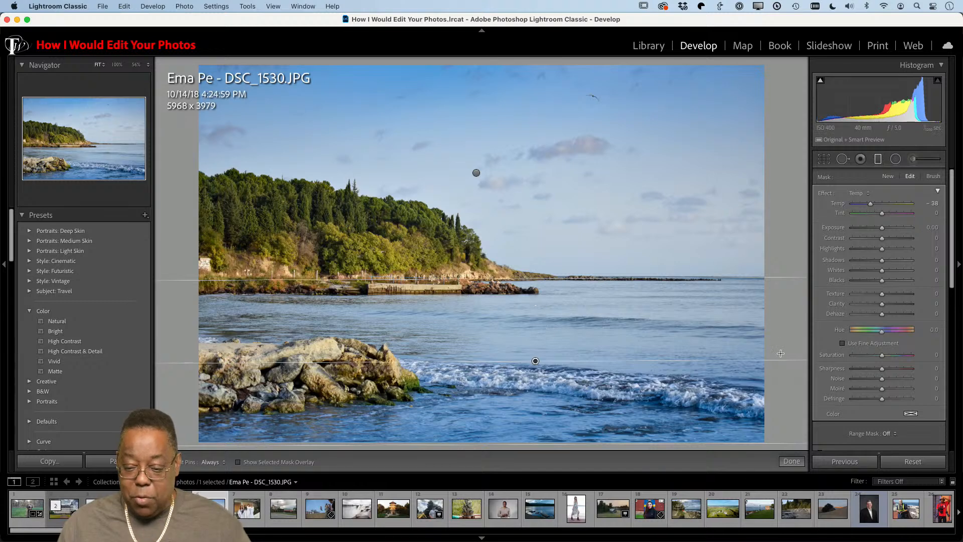
{"action": "mouse_move", "coordinate": [870, 204]}
{"action": "left_mouse_down"}
{"action": "mouse_move", "coordinate": [879, 206]}
{"action": "mouse_move", "coordinate": [856, 206]}
{"action": "mouse_move", "coordinate": [878, 208]}
{"action": "left_mouse_up"}
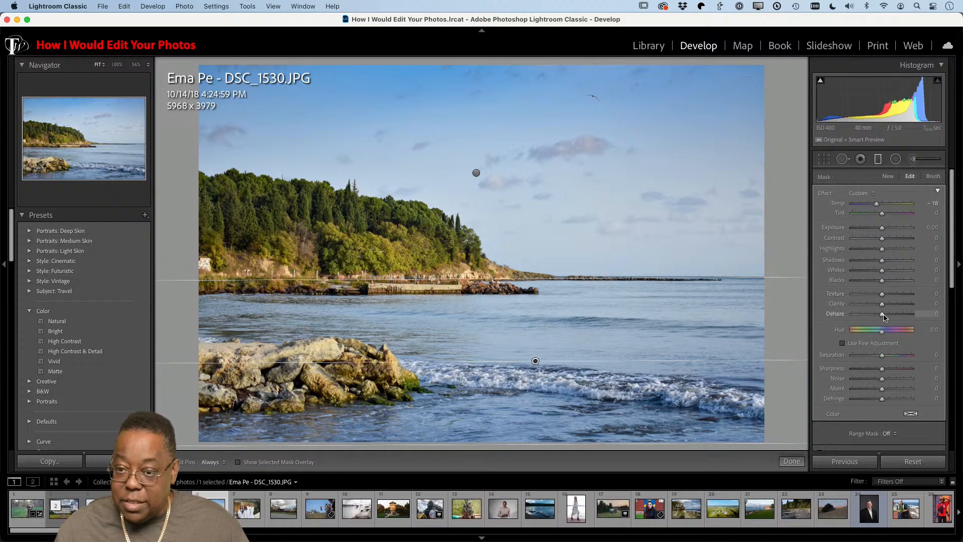
{"action": "left_click_drag", "start_coordinate": [884, 317], "coordinate": [895, 316]}
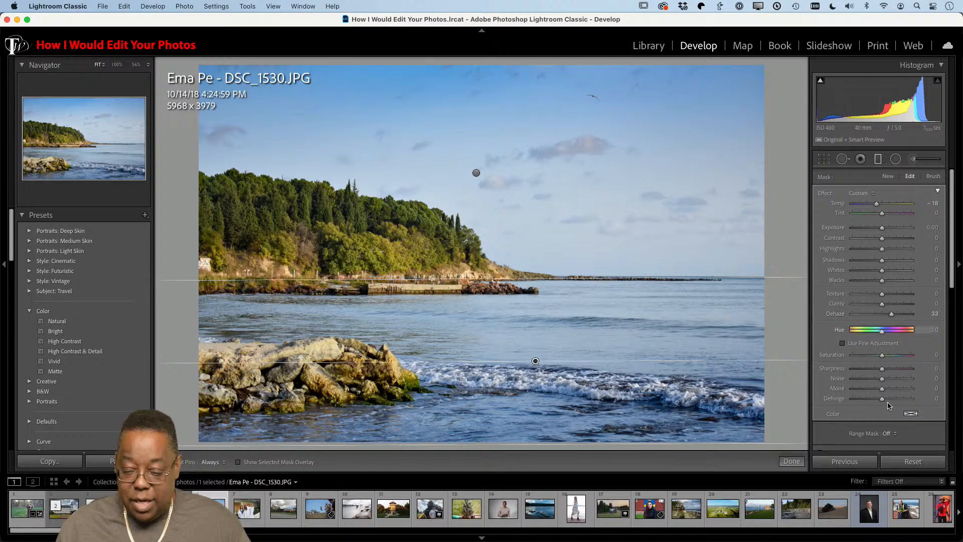
Check the coastal photo for shadow clipping and compare the edited version with the original.
{"action": "left_click", "coordinate": [821, 81]}
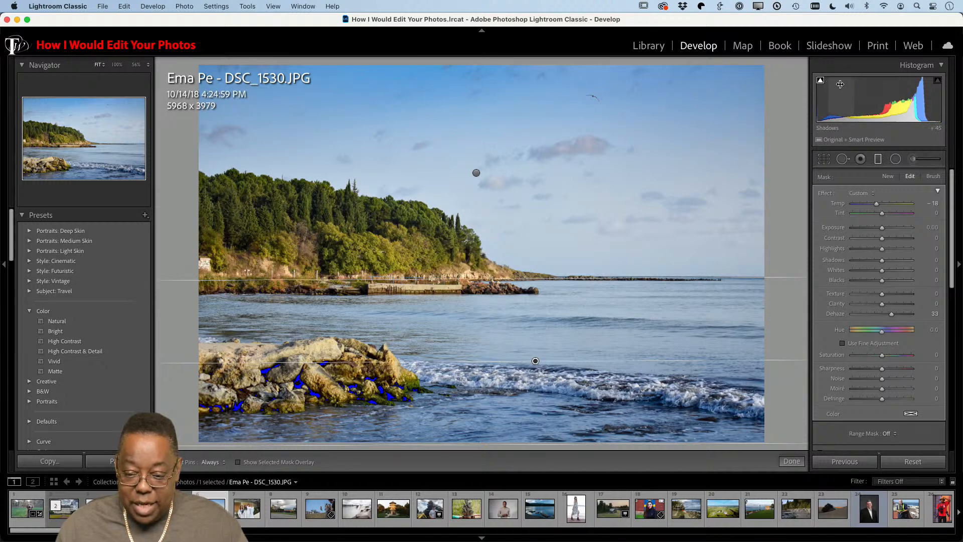
{"action": "left_click_drag", "start_coordinate": [820, 95], "coordinate": [823, 95]}
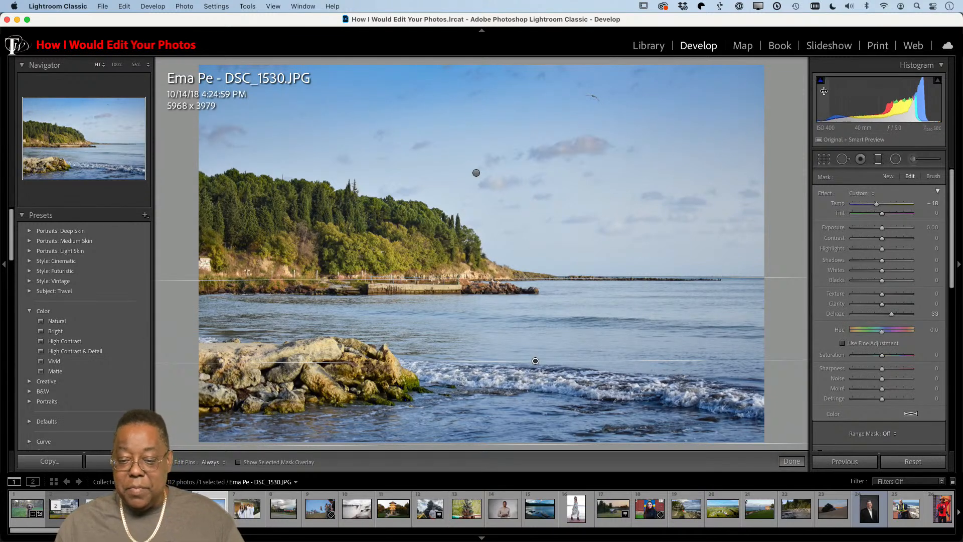
{"action": "key", "text": "g"}
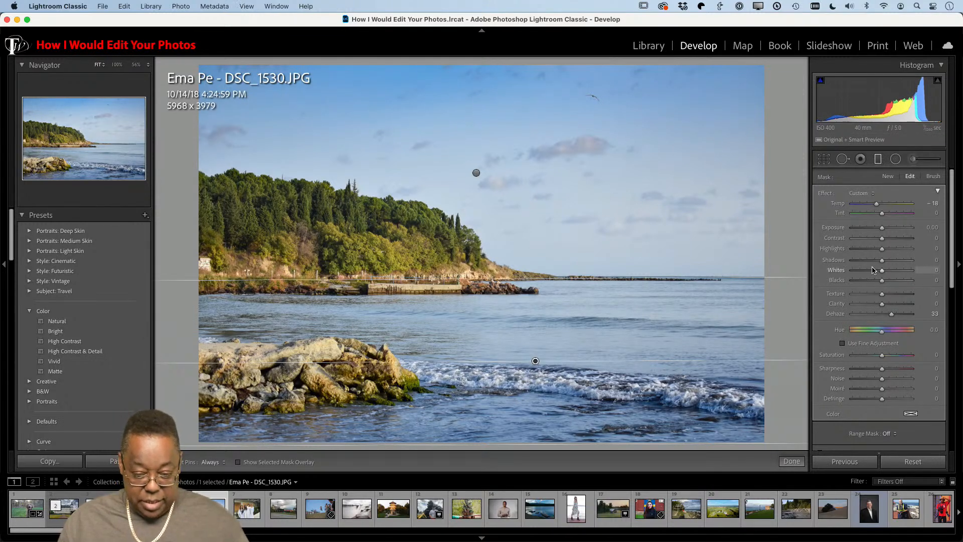
{"action": "key", "text": "d"}
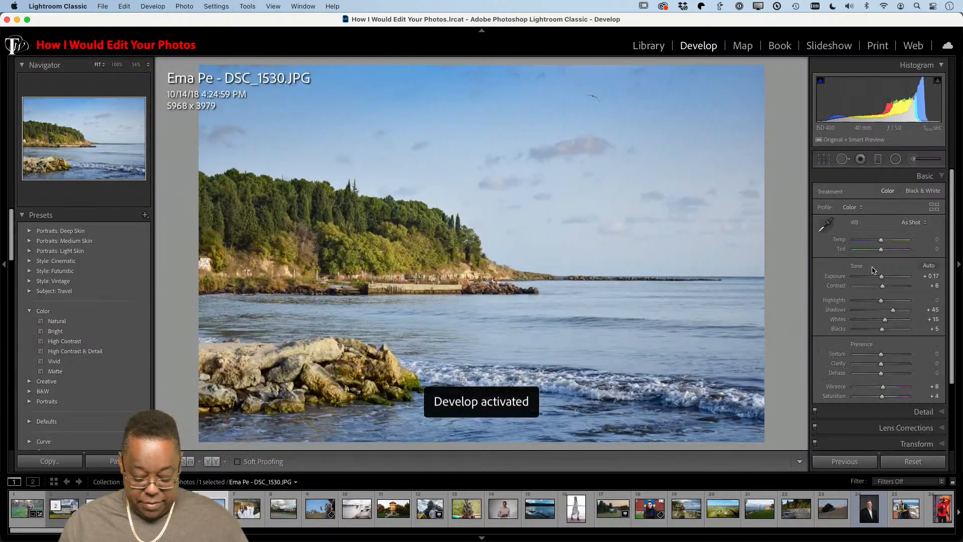
{"action": "key", "text": "backslash"}
{"action": "key", "text": "backslash"}
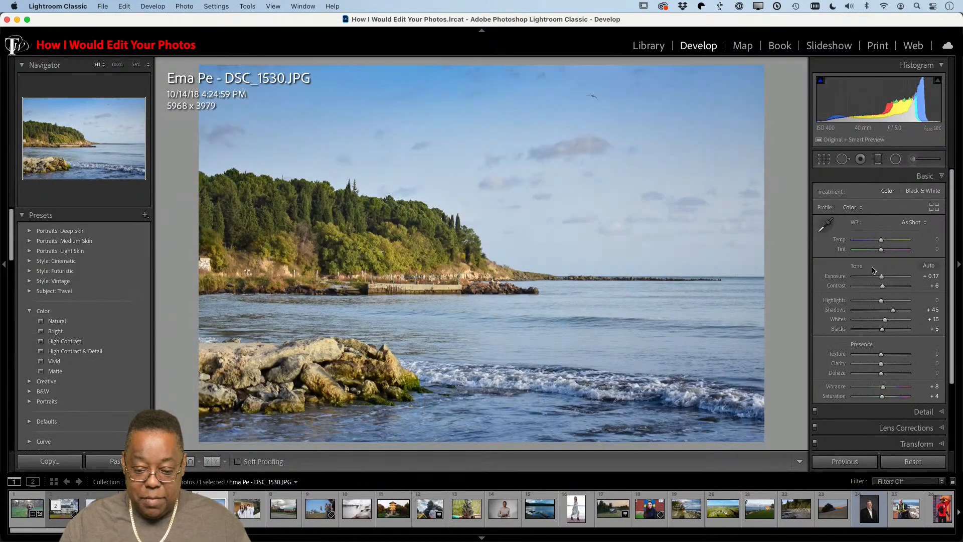
{"action": "key", "text": "backslash"}
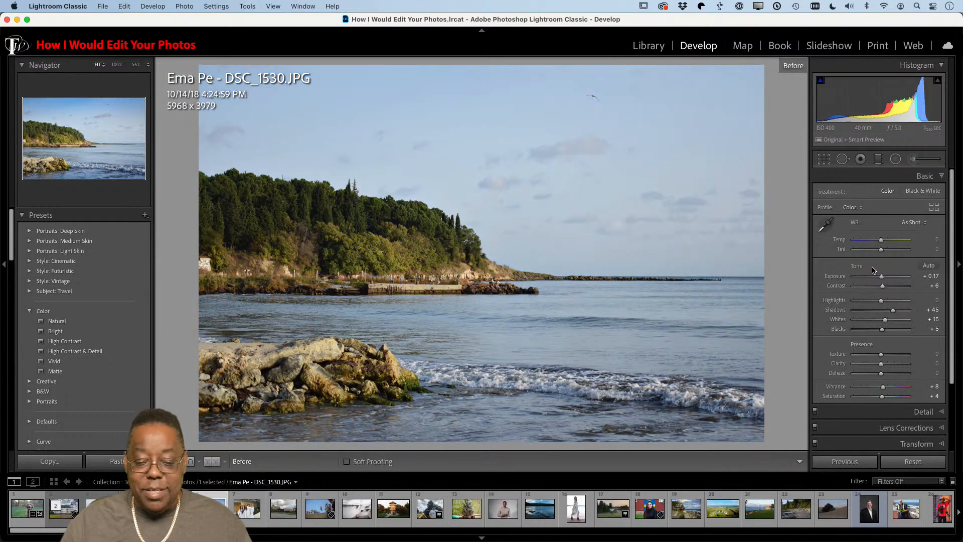
{"action": "key", "text": "backslash"}
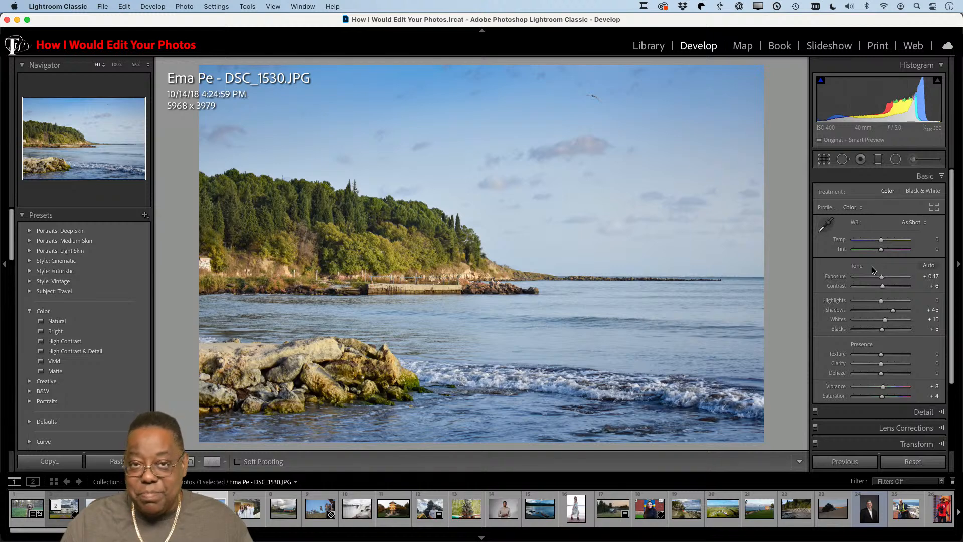
{"action": "key", "text": "backslash"}
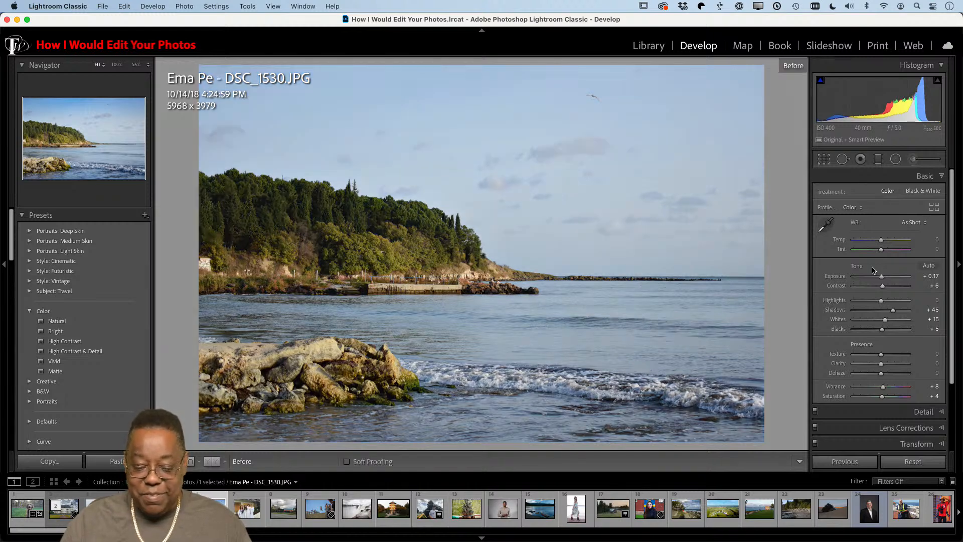
{"action": "key", "text": "backslash"}
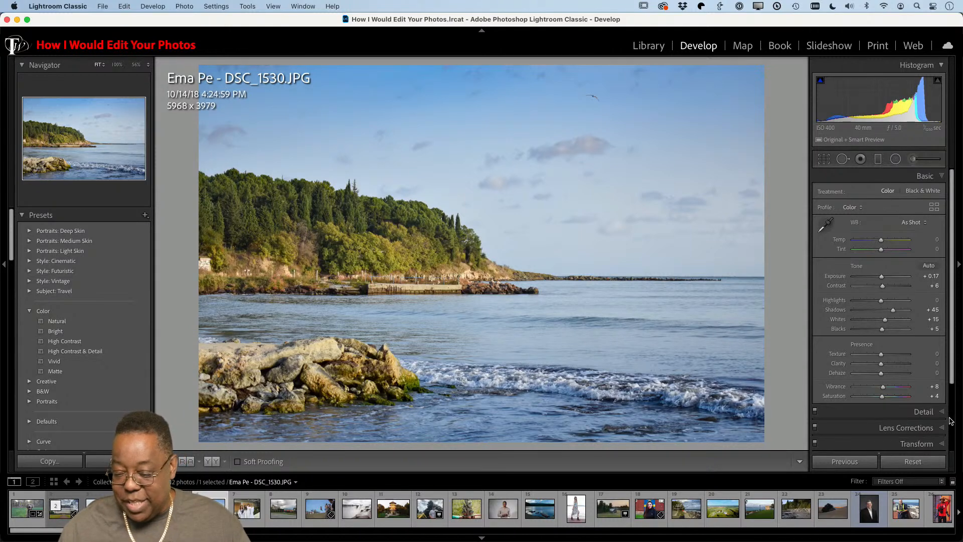
Raise the coastal photo's Vibrance to +31 and compare the result with the original.
{"action": "left_click_drag", "start_coordinate": [886, 387], "coordinate": [898, 388]}
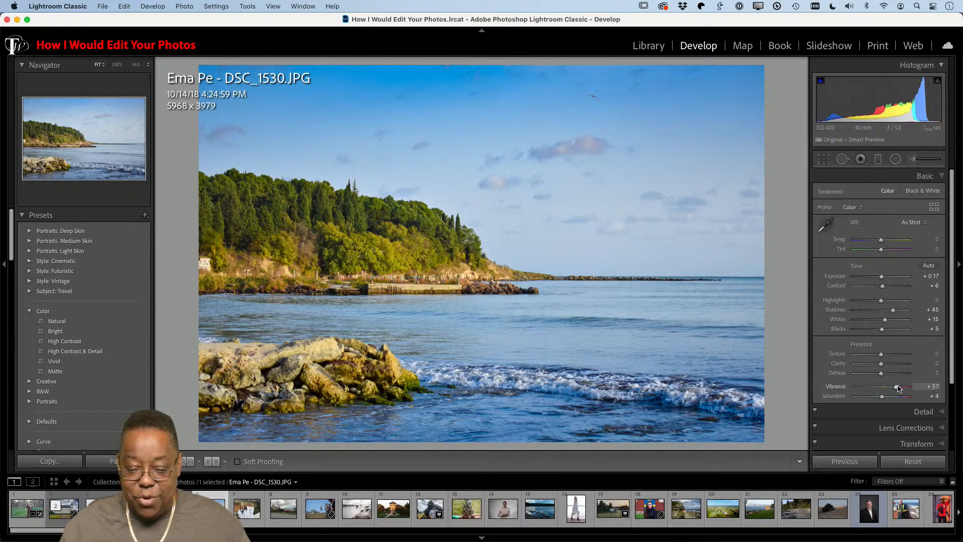
{"action": "left_click_drag", "start_coordinate": [898, 388], "coordinate": [893, 391]}
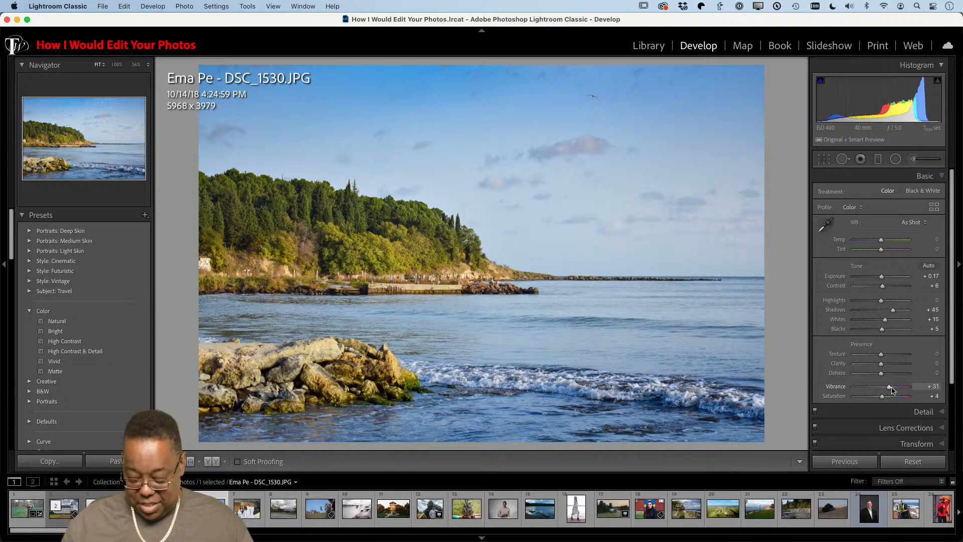
{"action": "key", "text": "backslash"}
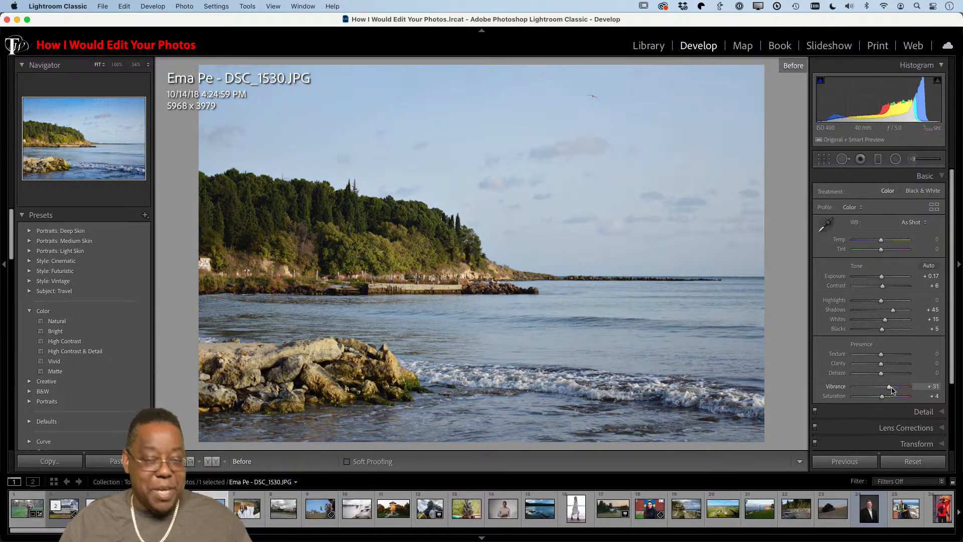
{"action": "key", "text": "backslash"}
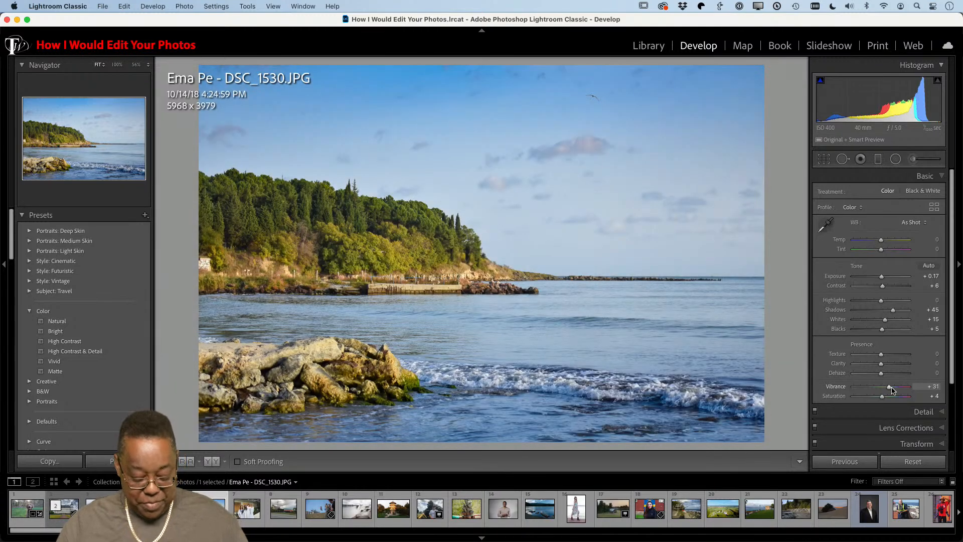
Open the group photo of four women in white dresses from the library for developing.
{"action": "key", "text": "g"}
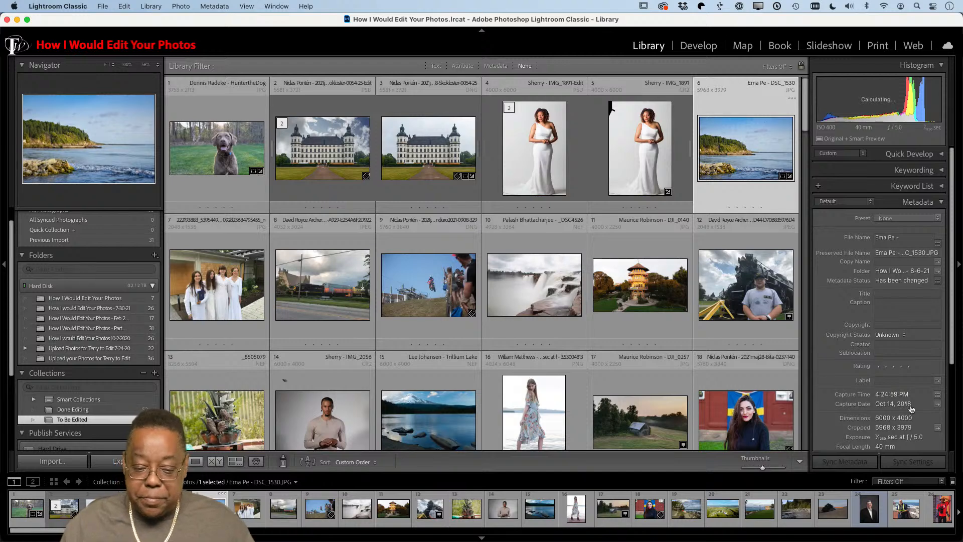
{"action": "left_click", "coordinate": [216, 301]}
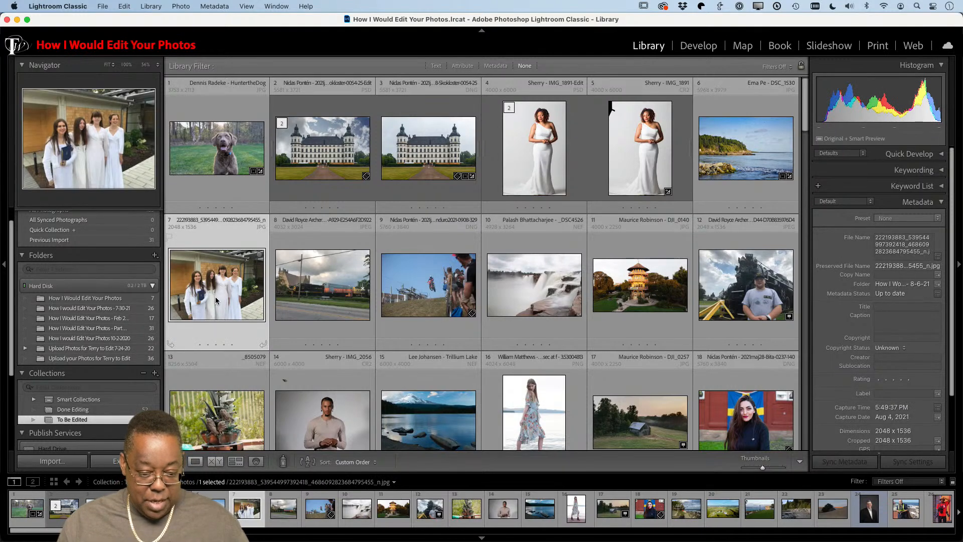
{"action": "key", "text": "d"}
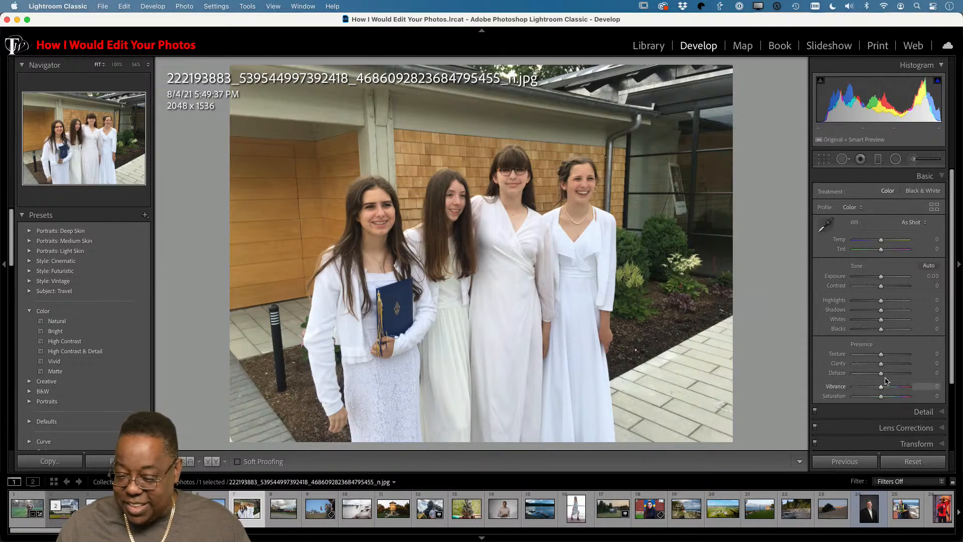
Enable lens profile corrections on the group photo and apply automatic tone to it.
{"action": "scroll", "coordinate": [895, 383], "scroll_direction": "down", "scroll_amount": 2}
{"action": "scroll", "coordinate": [896, 383], "scroll_direction": "down", "scroll_amount": 2}
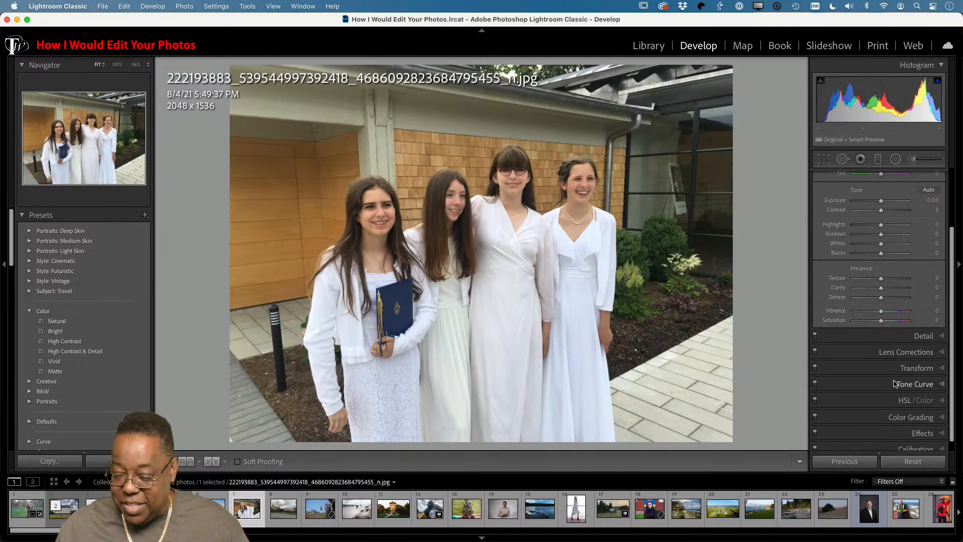
{"action": "left_click", "coordinate": [883, 345]}
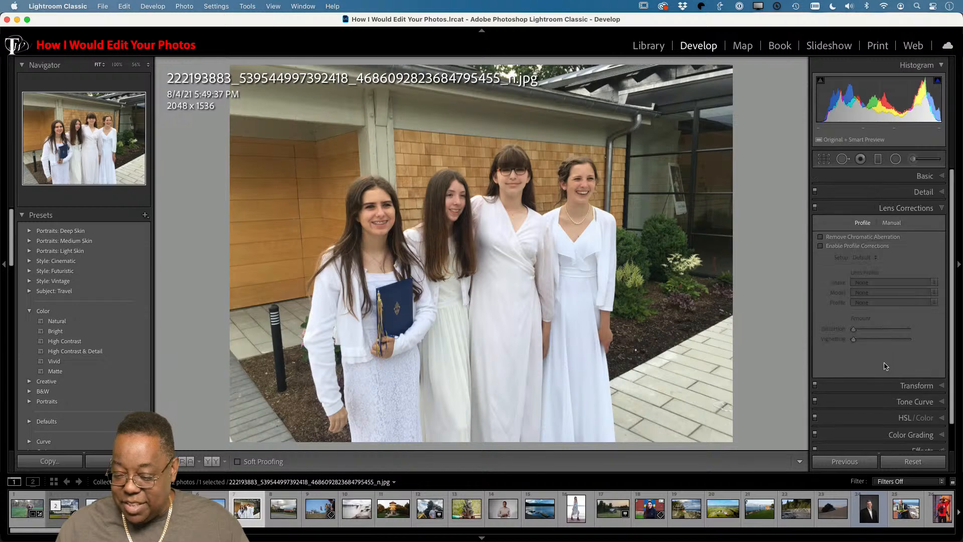
{"action": "left_click", "coordinate": [821, 246]}
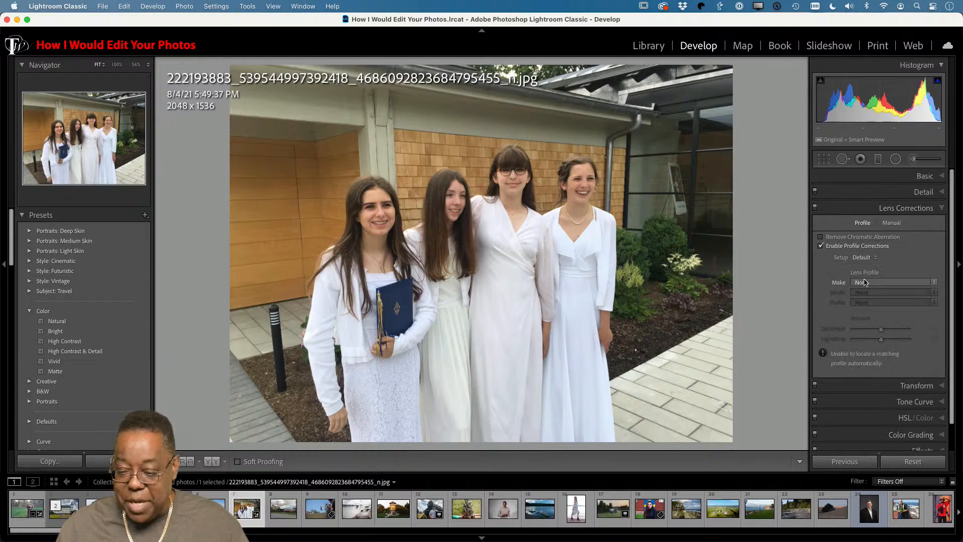
{"action": "left_click", "coordinate": [910, 179]}
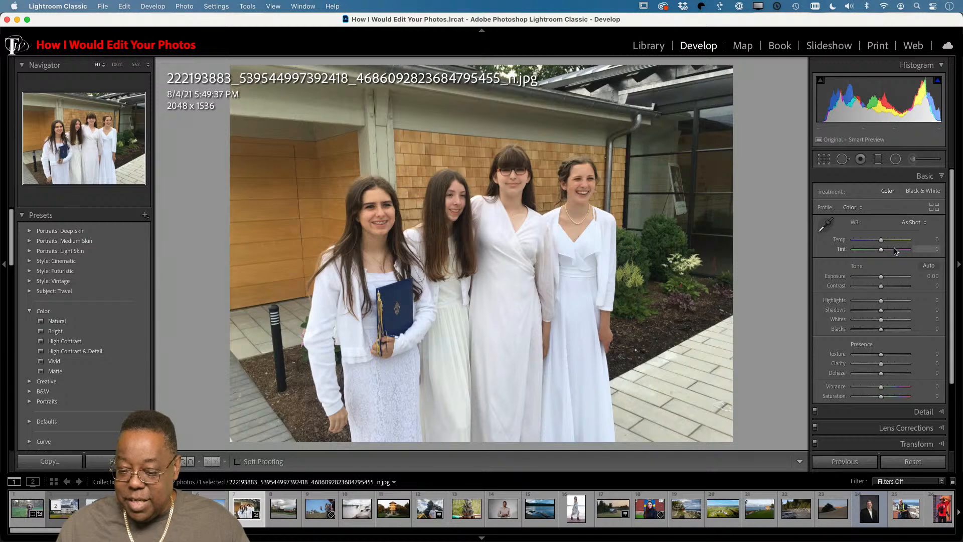
{"action": "left_click", "coordinate": [929, 266]}
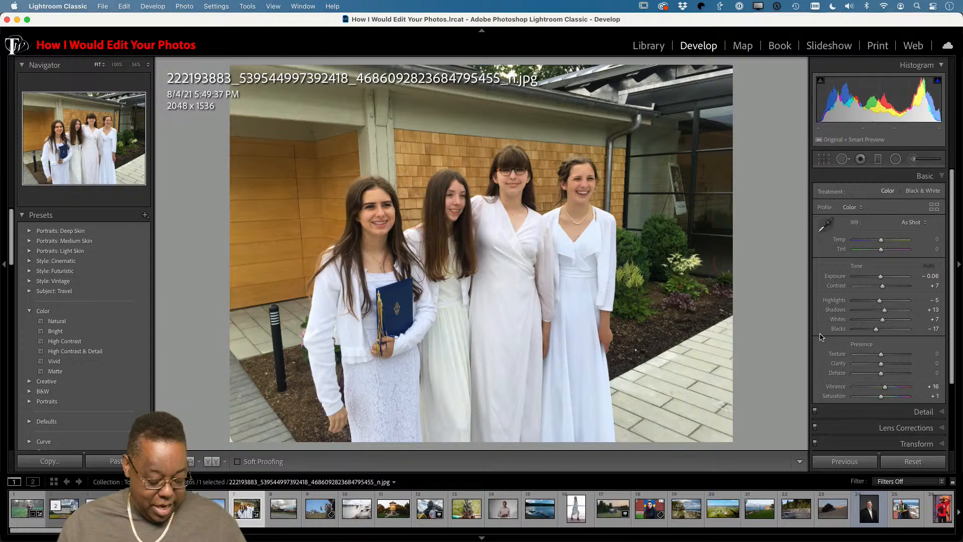
Crop the roof area off the top of the group photo, reducing it to 2048 x 1289.
{"action": "left_click", "coordinate": [824, 159]}
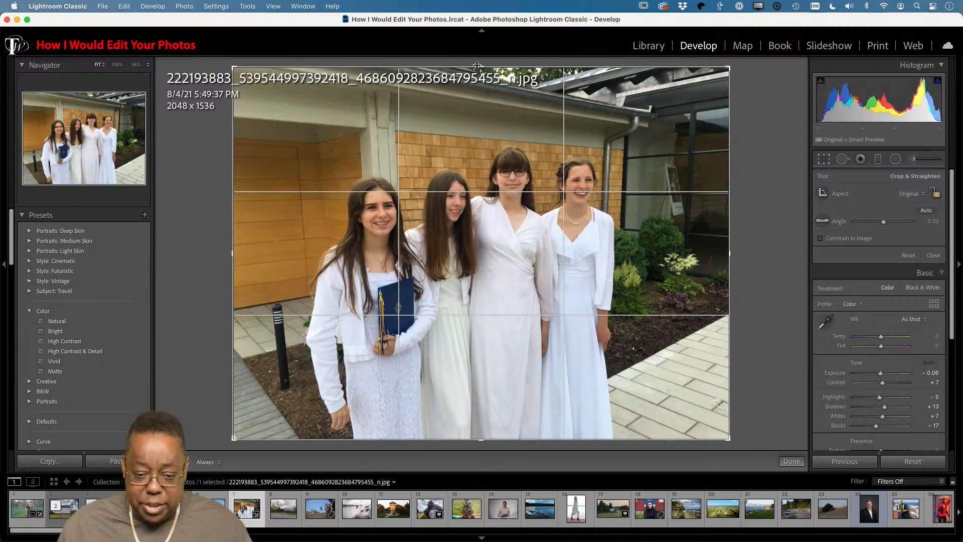
{"action": "left_click_drag", "start_coordinate": [478, 67], "coordinate": [481, 95]}
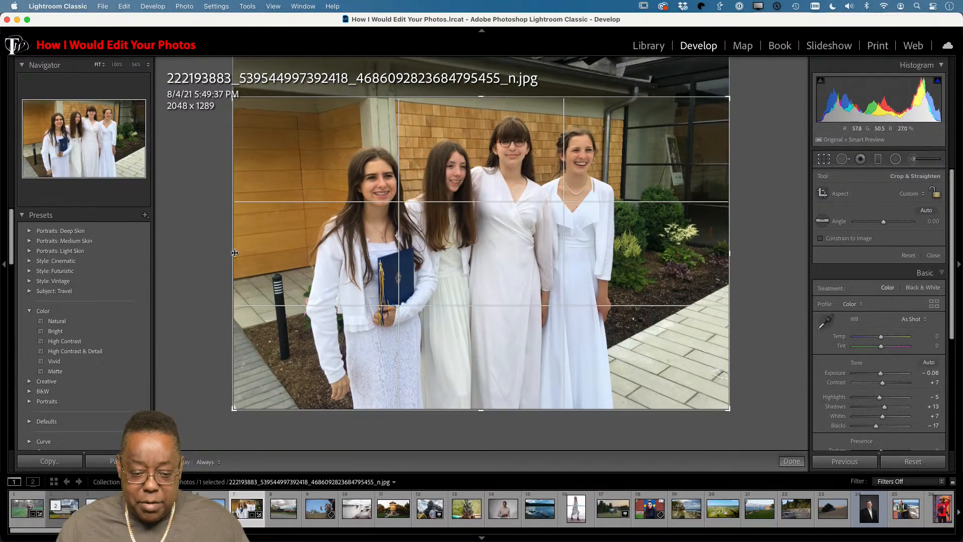
Crop the group photo's left and right sides to 1522 x 1289, keeping the four girls centred.
{"action": "left_click_drag", "start_coordinate": [234, 253], "coordinate": [262, 254]}
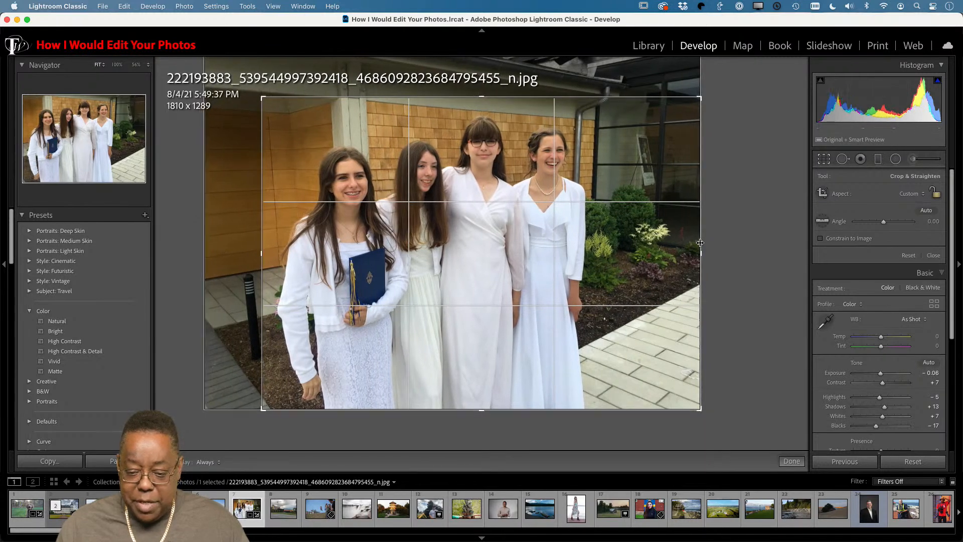
{"action": "left_click_drag", "start_coordinate": [701, 253], "coordinate": [665, 256]}
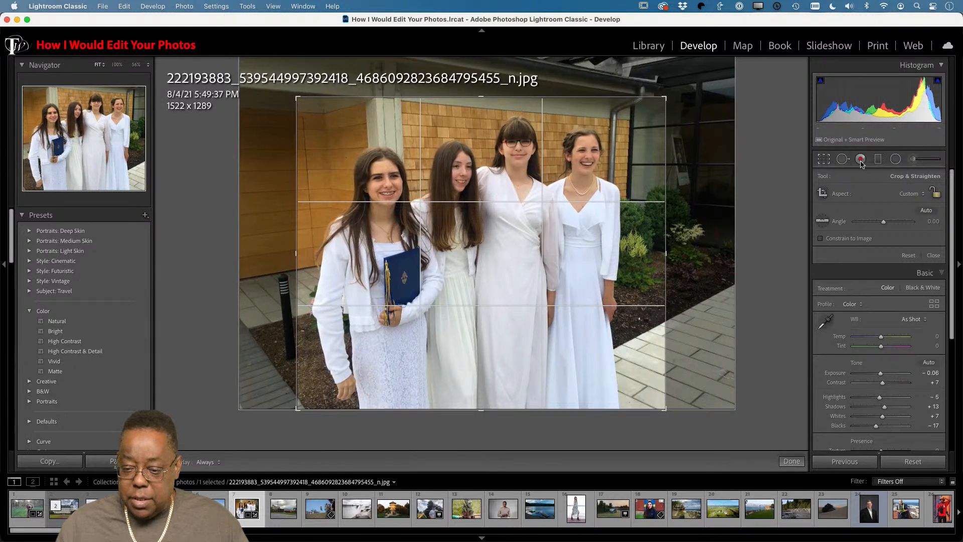
{"action": "left_click", "coordinate": [827, 160]}
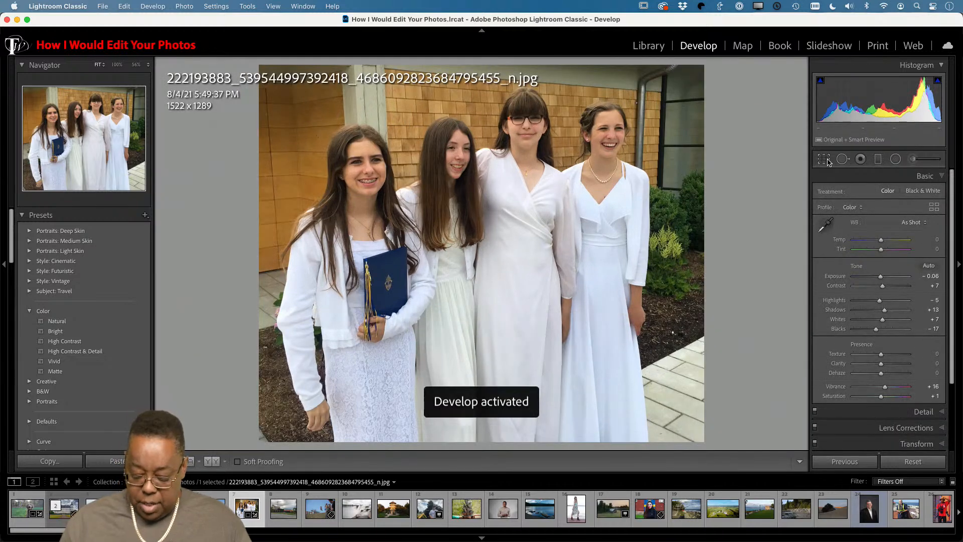
Compare the cropped photo's before and after versions to examine the tone adjustments.
{"action": "key", "text": "backslash"}
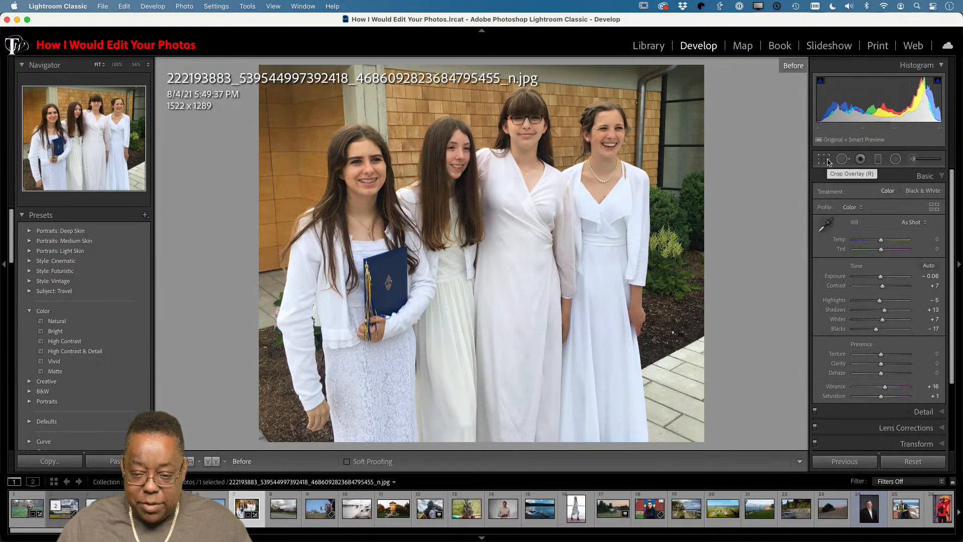
{"action": "key", "text": "backslash"}
{"action": "key", "text": "backslash"}
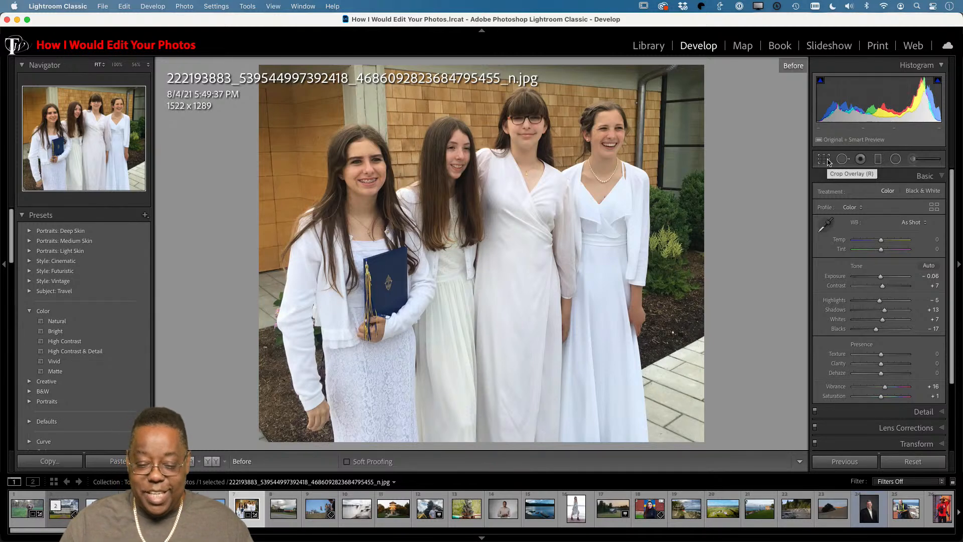
{"action": "key", "text": "backslash"}
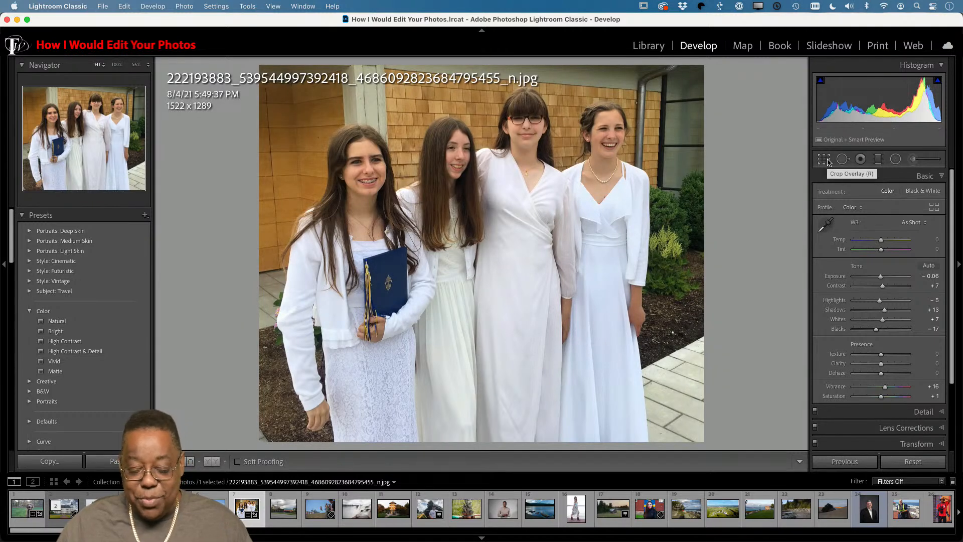
{"action": "key", "text": "backslash"}
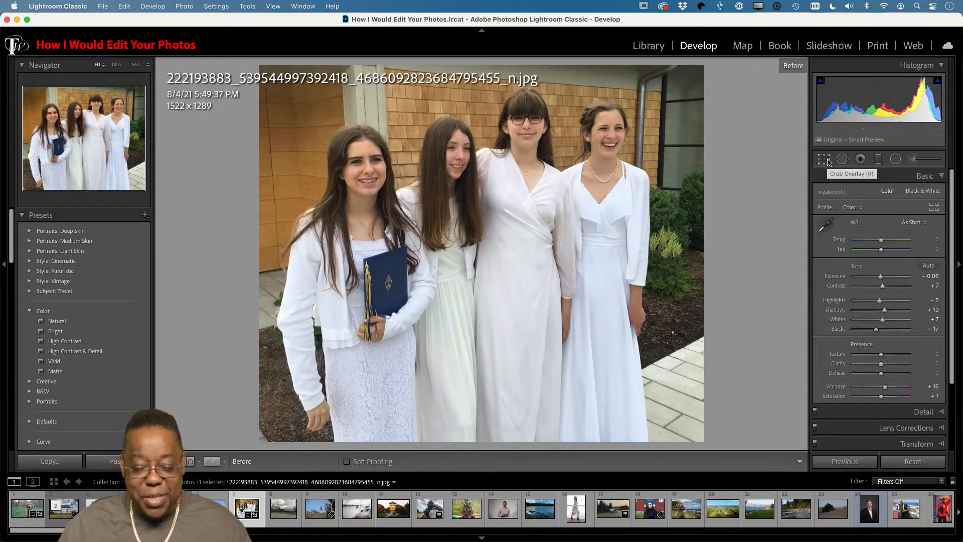
{"action": "key", "text": "backslash"}
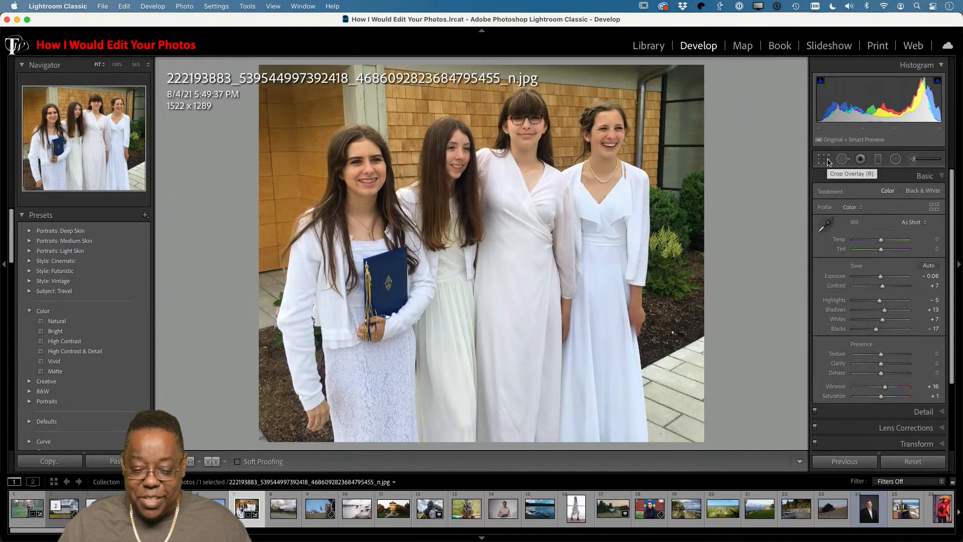
{"action": "key", "text": "backslash"}
{"action": "key", "text": "backslash"}
{"action": "key", "text": "backslash"}
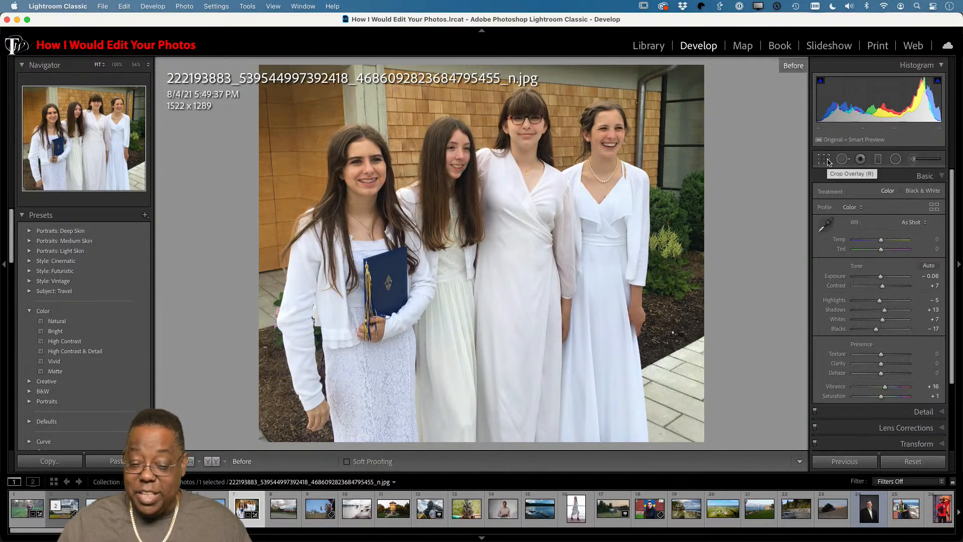
{"action": "key", "text": "backslash"}
{"action": "key", "text": "backslash"}
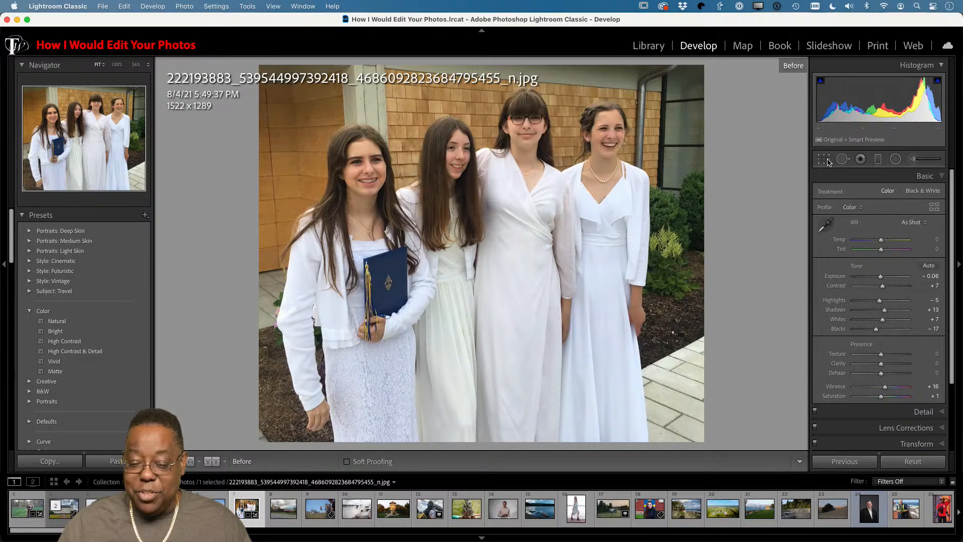
{"action": "key", "text": "backslash"}
{"action": "key", "text": "backslash"}
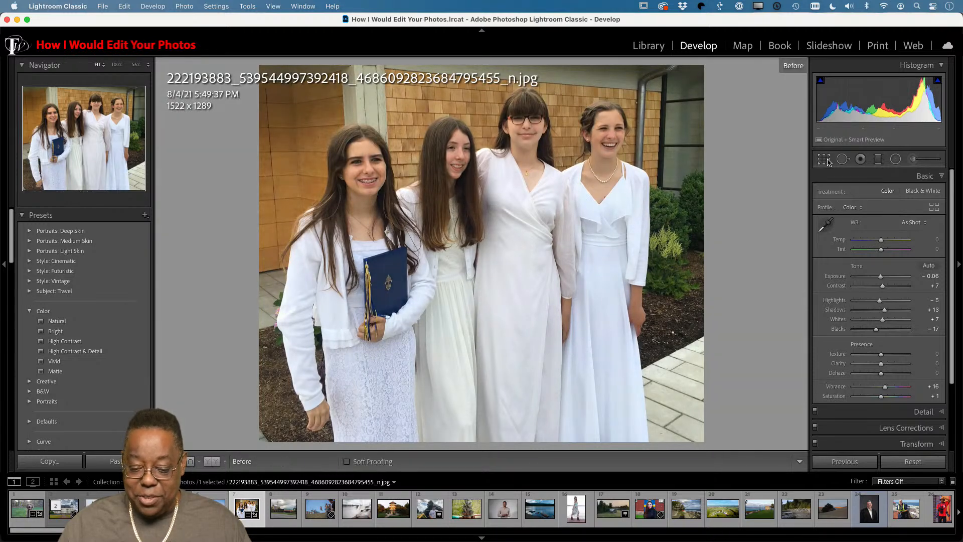
{"action": "key", "text": "backslash"}
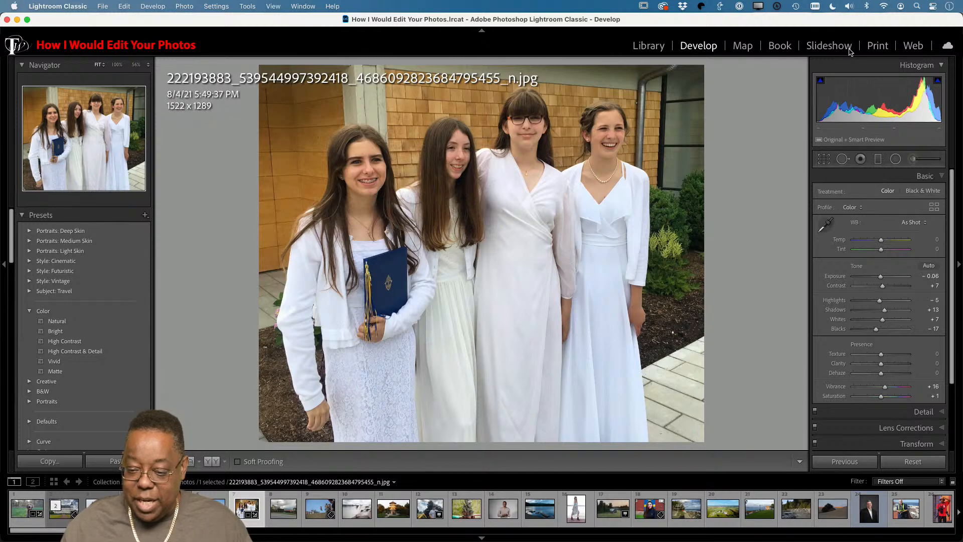
Set the white balance by sampling the rightmost girl's white dress as neutral, and reduce Temp to +8.
{"action": "left_click", "coordinate": [828, 225]}
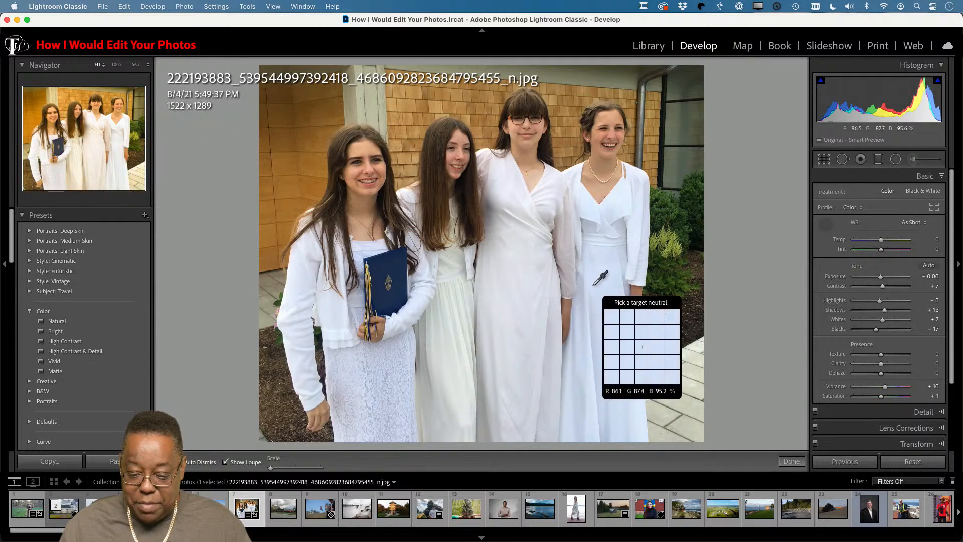
{"action": "left_click", "coordinate": [593, 285]}
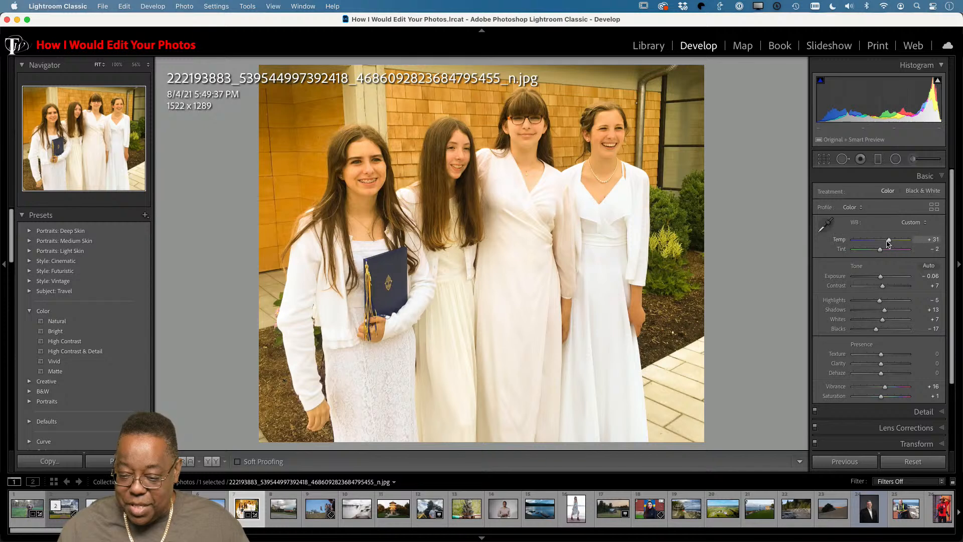
{"action": "left_click_drag", "start_coordinate": [889, 240], "coordinate": [883, 247]}
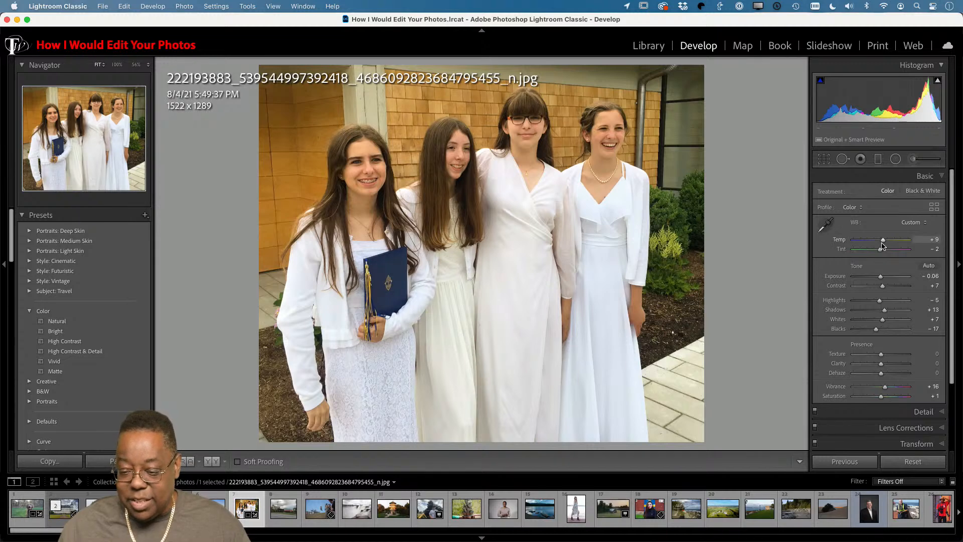
{"action": "left_click_drag", "start_coordinate": [884, 245], "coordinate": [883, 244]}
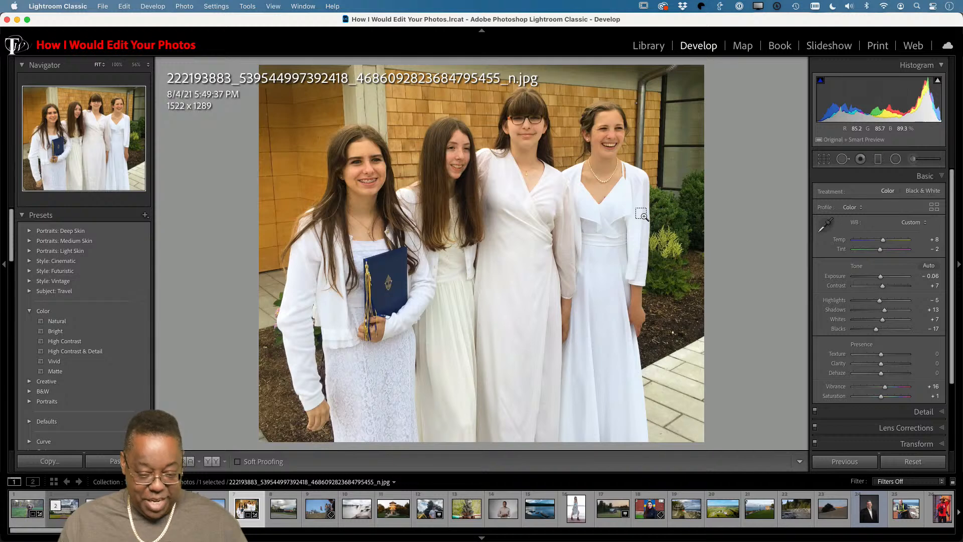
Switch to Photoshop by opening a copy of the photo with Lightroom adjustments for editing.
{"action": "key", "text": "super+e"}
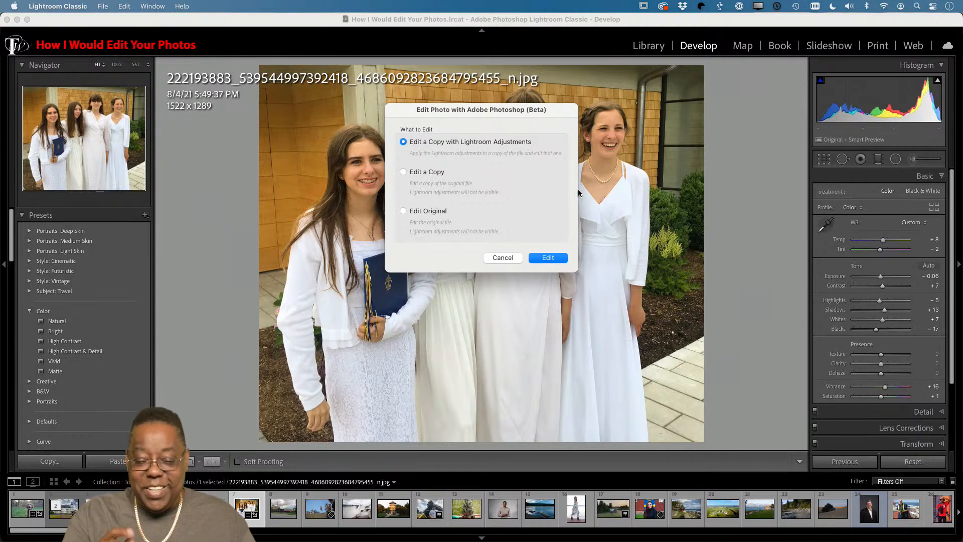
{"action": "left_click", "coordinate": [548, 257]}
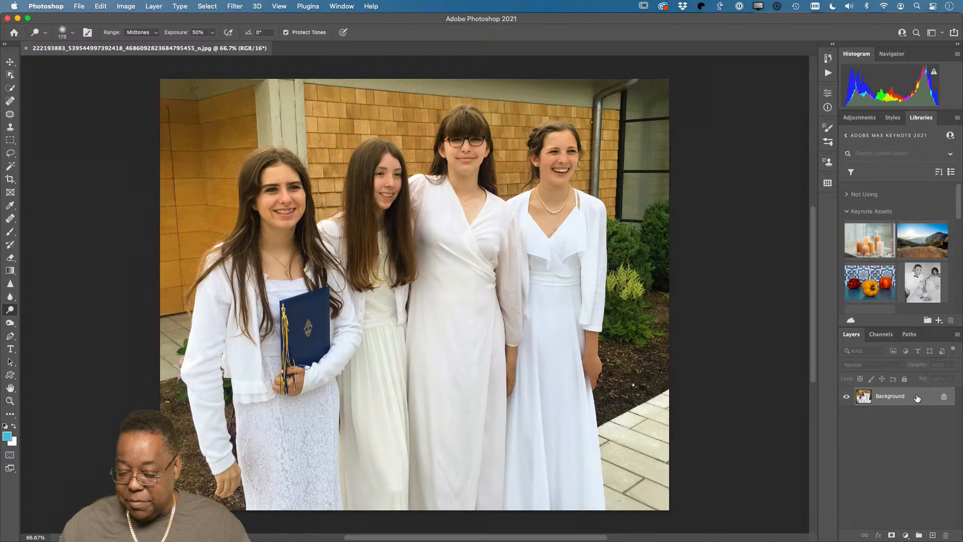
Duplicate the Background layer and convert the copy for smart filters.
{"action": "left_click_drag", "start_coordinate": [918, 399], "coordinate": [932, 535]}
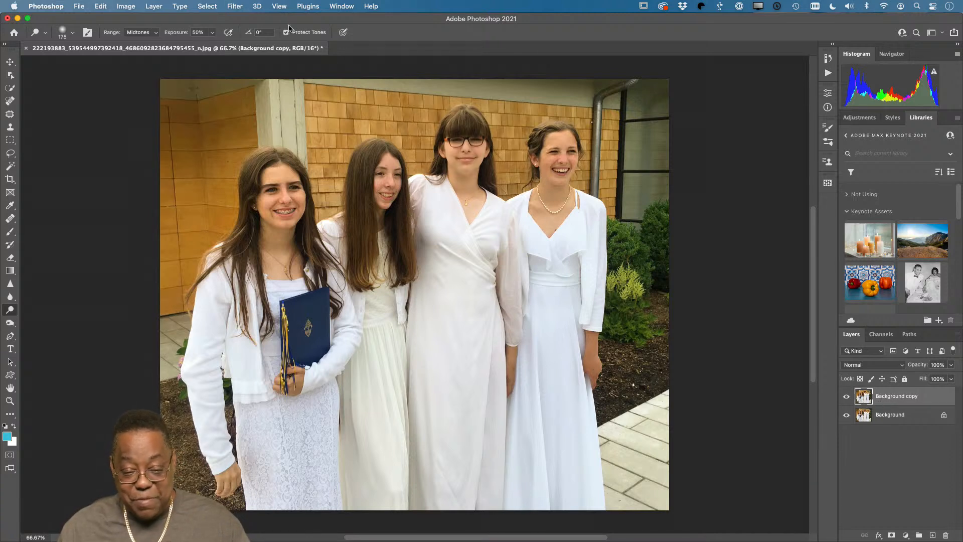
{"action": "left_click", "coordinate": [234, 6]}
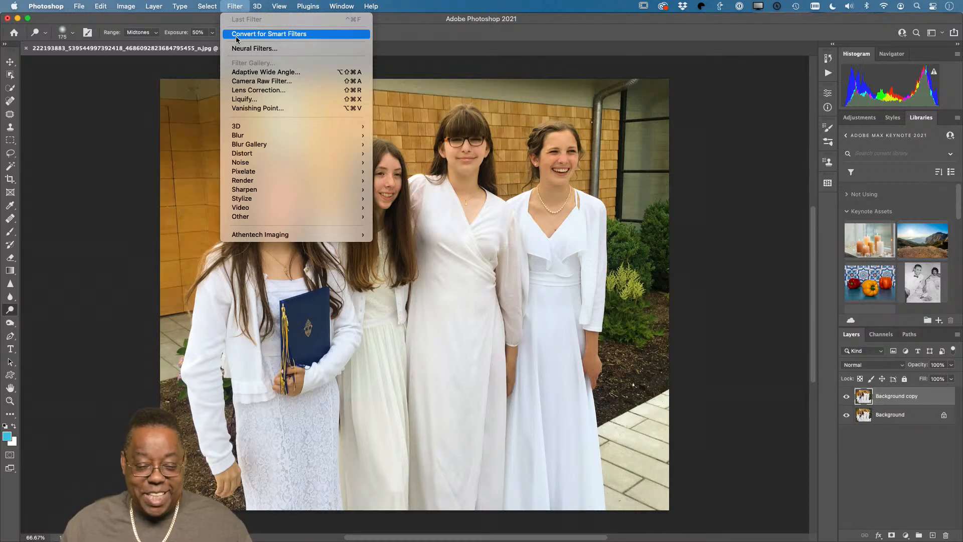
{"action": "left_click", "coordinate": [238, 35]}
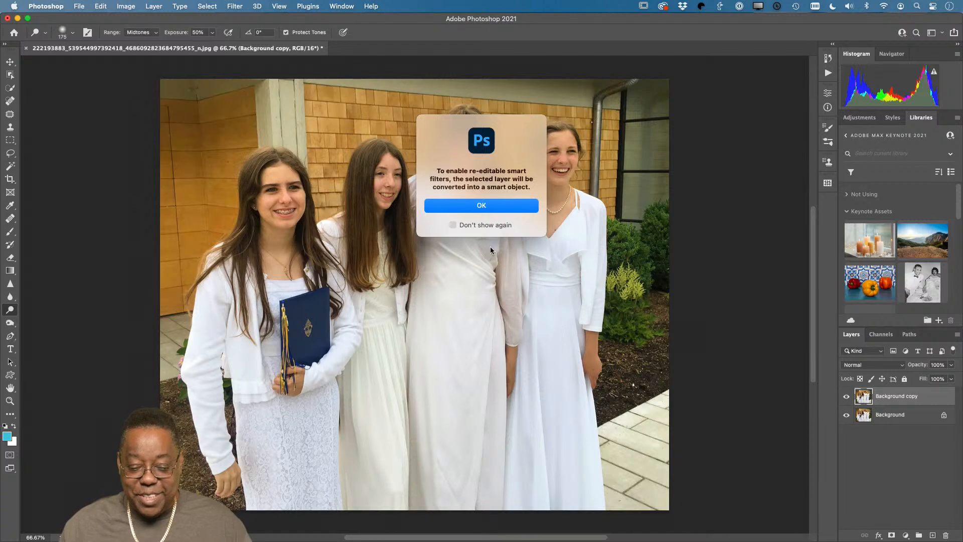
{"action": "left_click", "coordinate": [482, 206]}
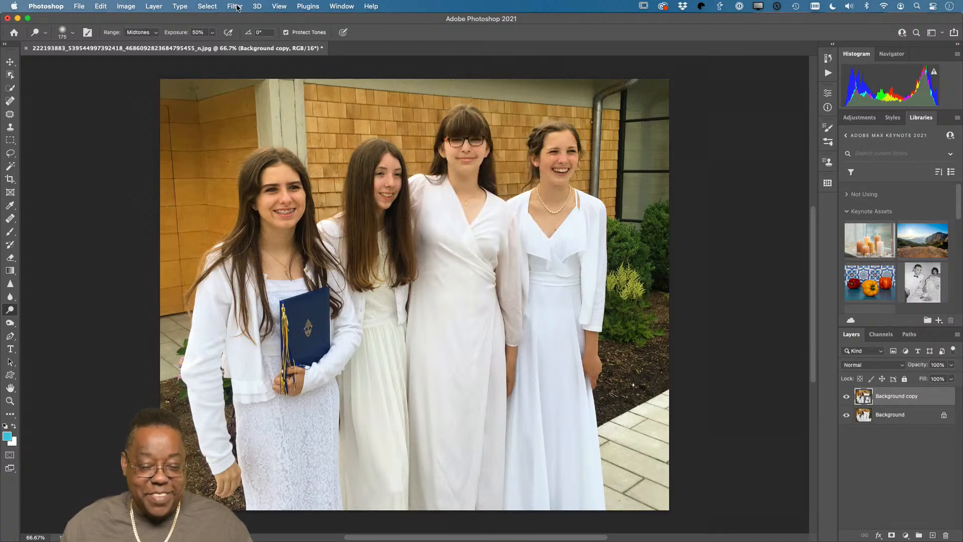
Open the Liquify filter on the duplicated layer with the Forward Warp tool active.
{"action": "left_click", "coordinate": [234, 6]}
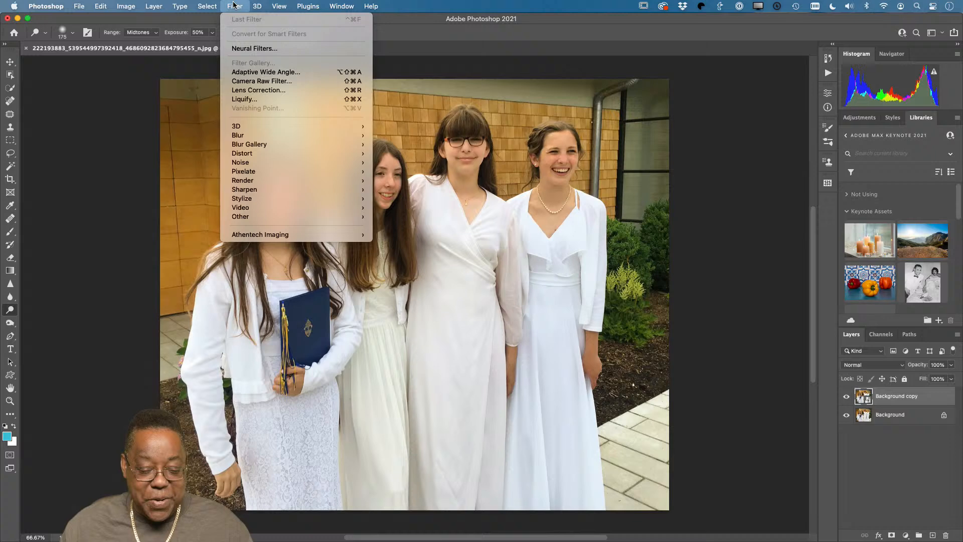
{"action": "left_click", "coordinate": [254, 99]}
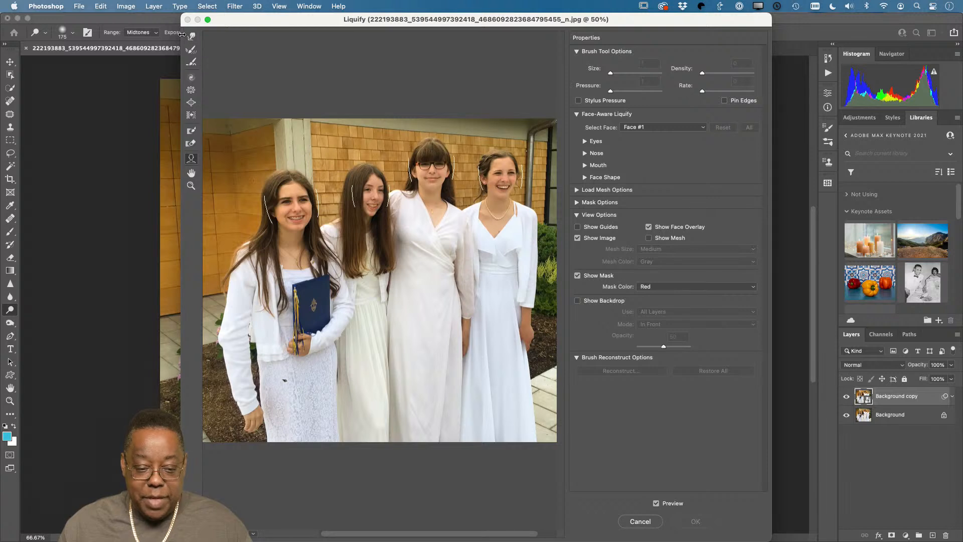
{"action": "left_click", "coordinate": [192, 38]}
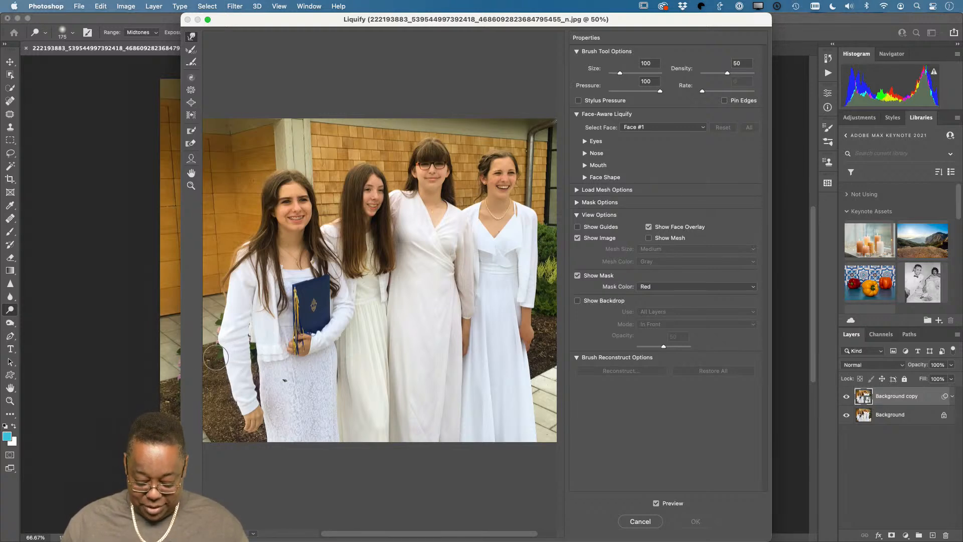
Push the bulge at the elbow of the leftmost girl's white sleeve inward with a size 80 warp brush.
{"action": "key", "text": "z"}
{"action": "left_click", "coordinate": [216, 357]}
{"action": "left_click", "coordinate": [216, 358]}
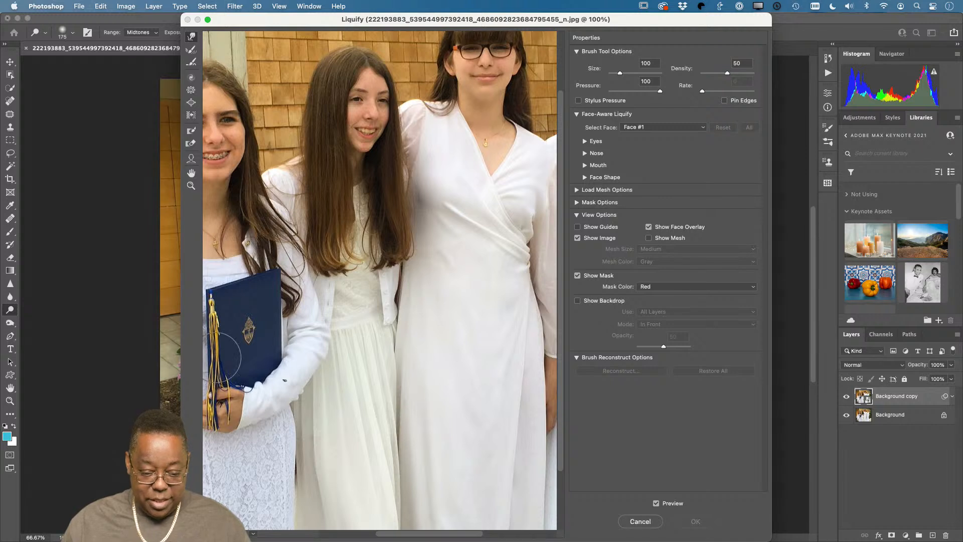
{"action": "left_click_drag", "start_coordinate": [247, 350], "coordinate": [419, 352]}
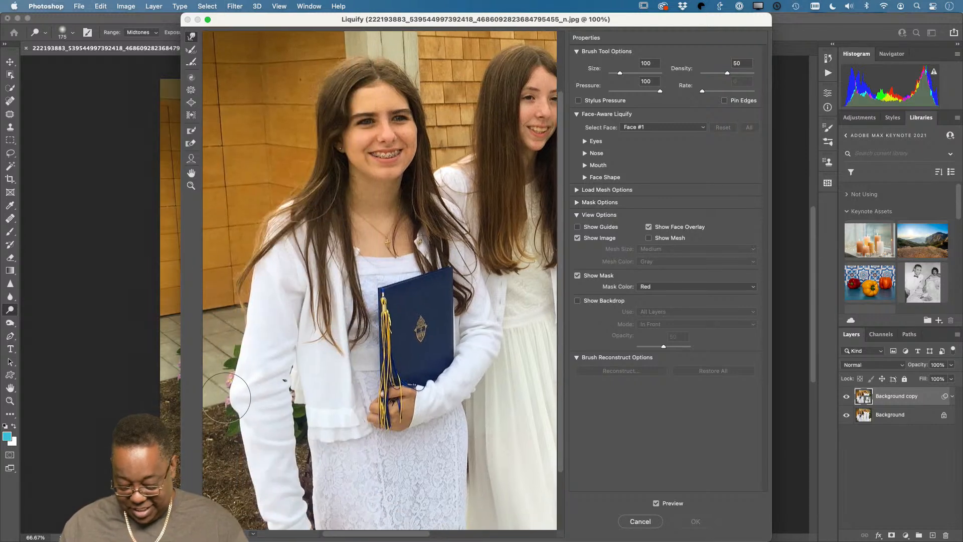
{"action": "key", "text": "bracketleft"}
{"action": "key", "text": "bracketleft"}
{"action": "key", "text": "bracketleft"}
{"action": "key", "text": "bracketleft"}
{"action": "key", "text": "bracketleft"}
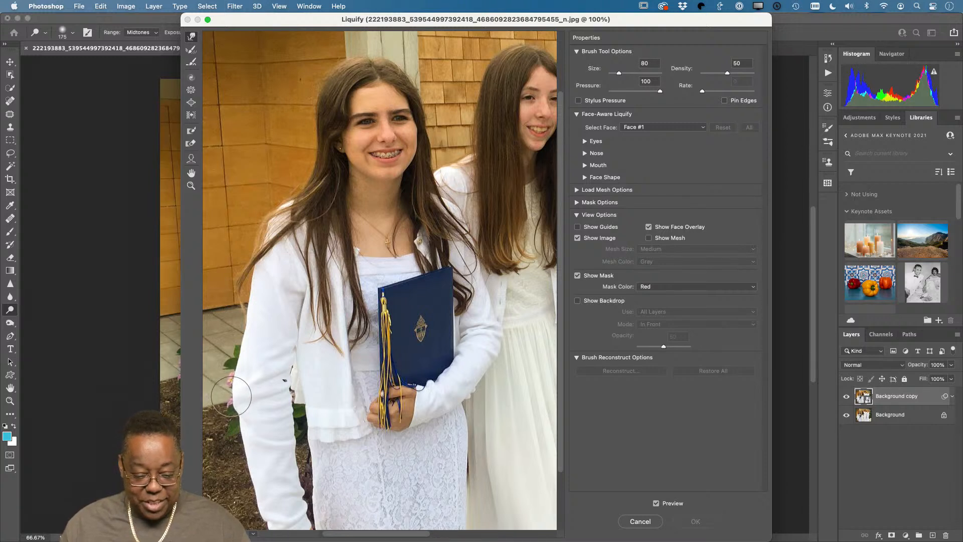
{"action": "left_click_drag", "start_coordinate": [230, 397], "coordinate": [232, 387]}
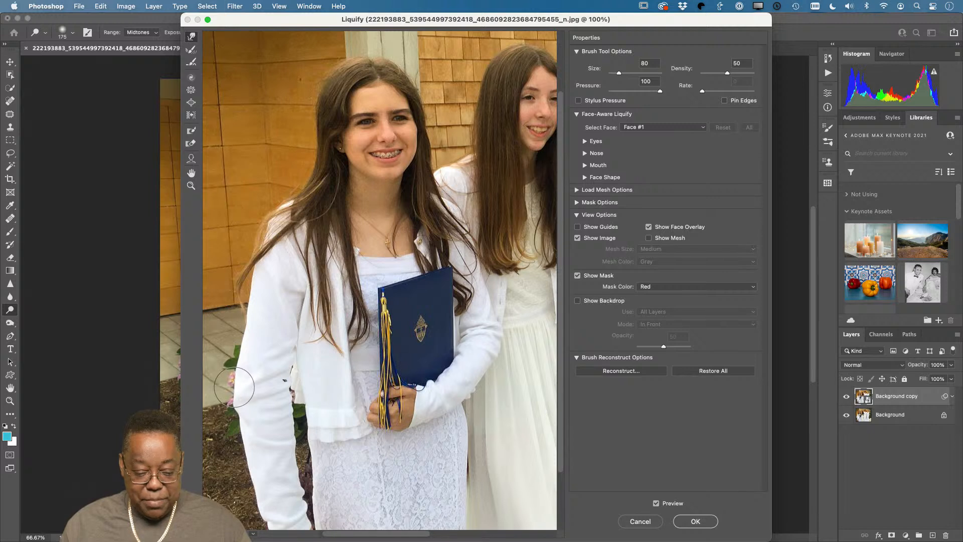
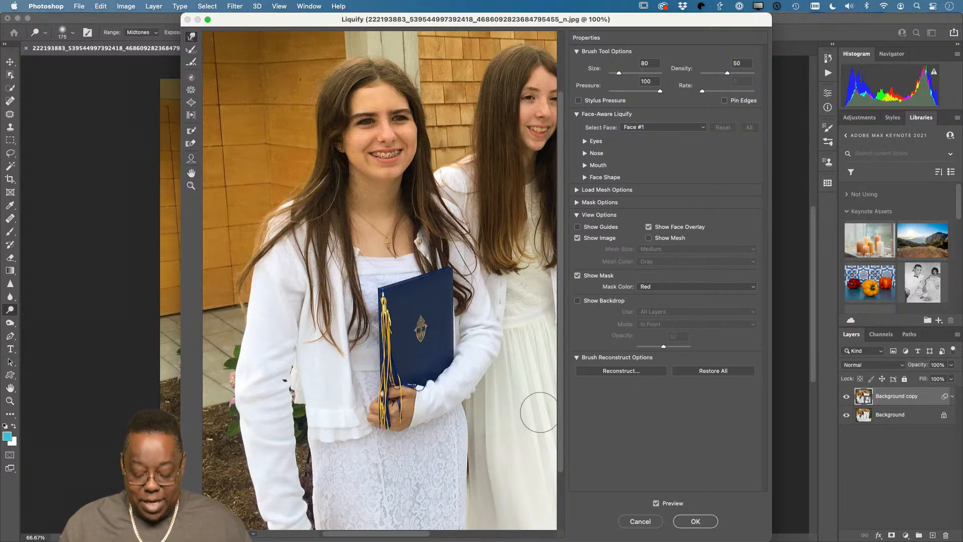
Activate the Face tool in Liquify with all four girls in view.
{"action": "key", "text": "super+minus"}
{"action": "key", "text": "super+minus"}
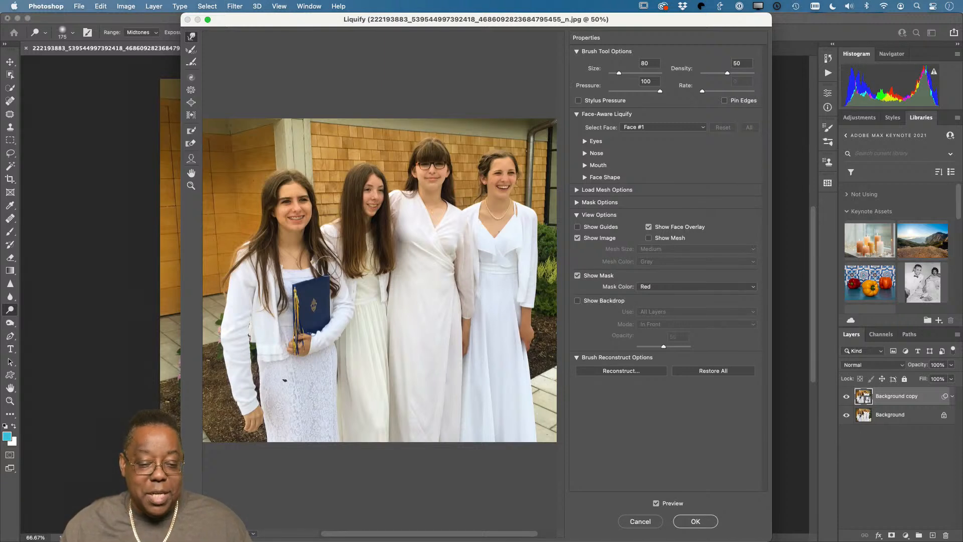
{"action": "left_click", "coordinate": [191, 159]}
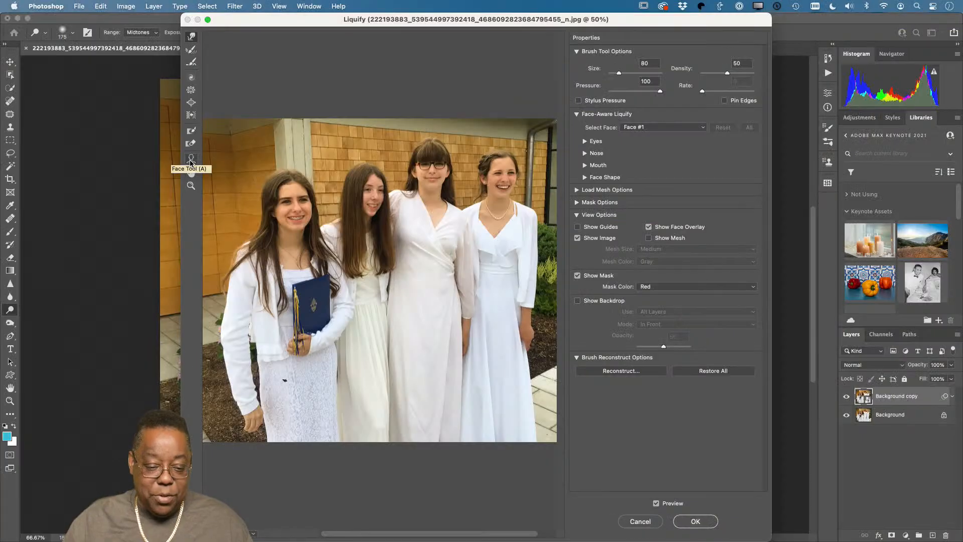
{"action": "left_click", "coordinate": [191, 160]}
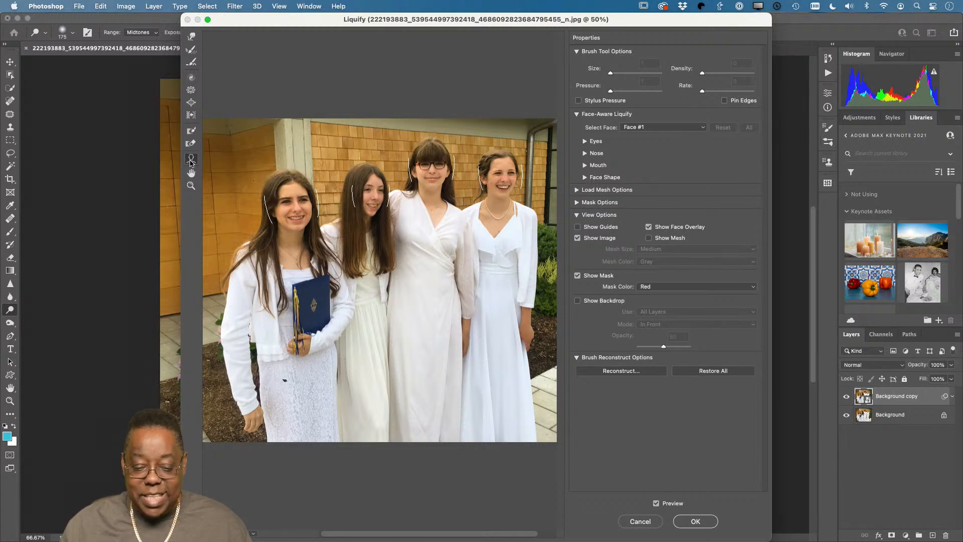
{"action": "mouse_move", "coordinate": [307, 224]}
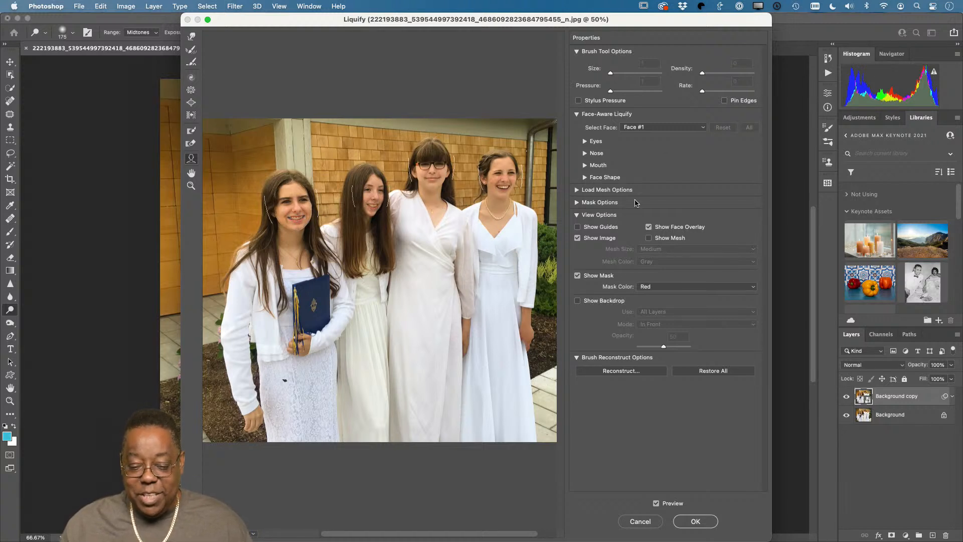
Select Face #3 for face-aware adjustment and expand its Mouth settings.
{"action": "left_click", "coordinate": [655, 128]}
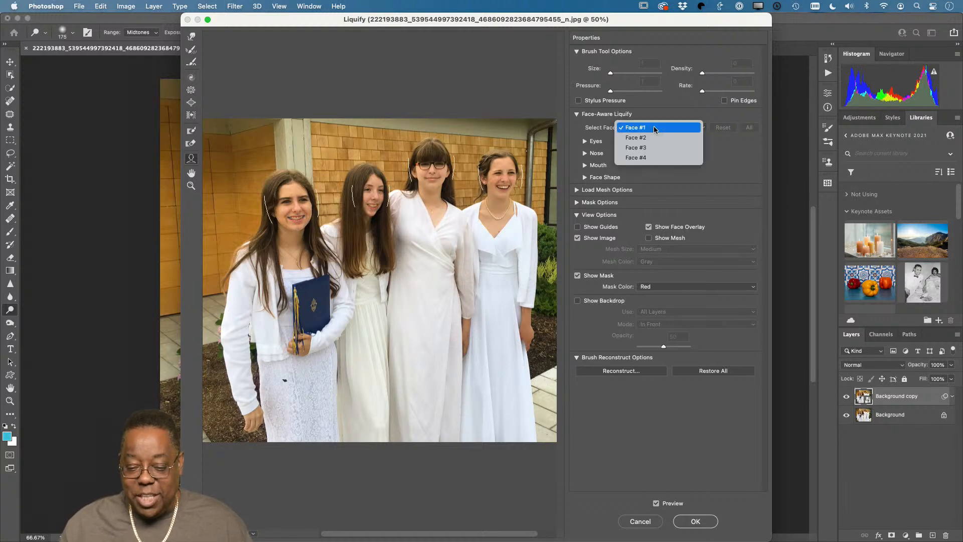
{"action": "left_click", "coordinate": [648, 148]}
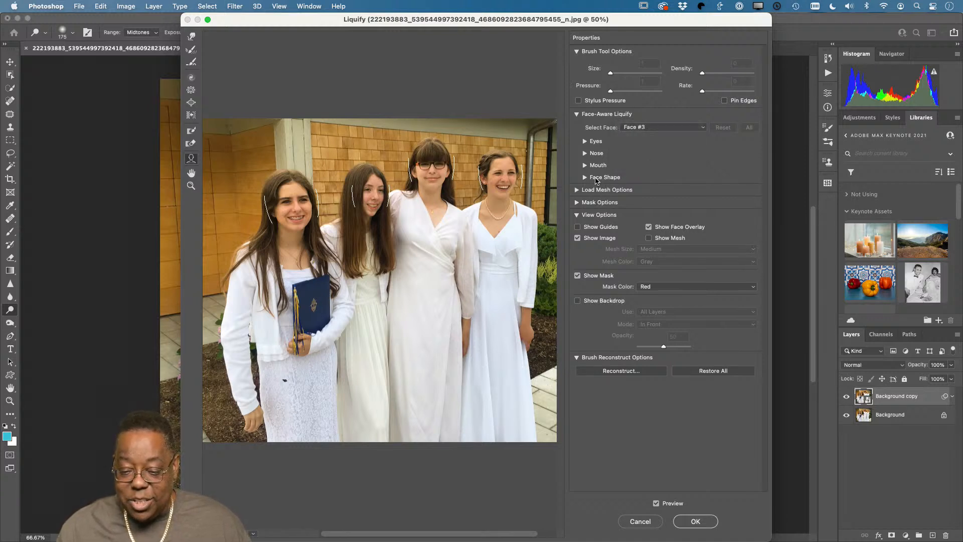
{"action": "left_click", "coordinate": [585, 165]}
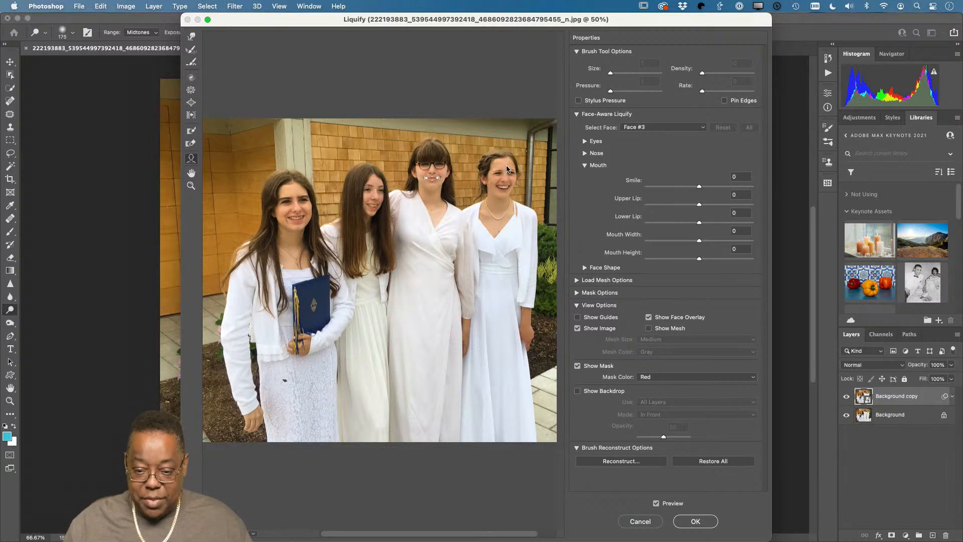
Enlarge the Liquify window to the full screen width and frame the girls' faces at 100%.
{"action": "left_click_drag", "start_coordinate": [775, 97], "coordinate": [961, 97]}
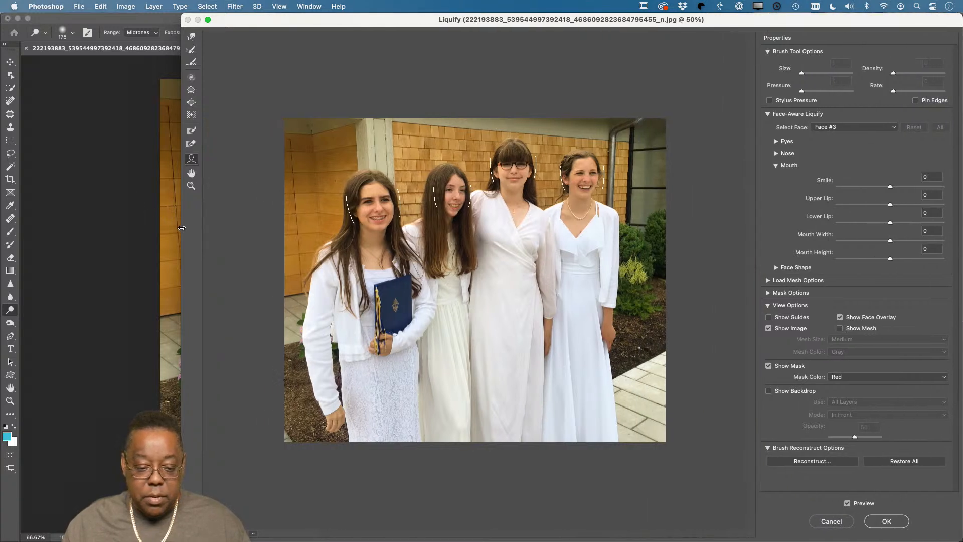
{"action": "left_click_drag", "start_coordinate": [181, 228], "coordinate": [2, 233]}
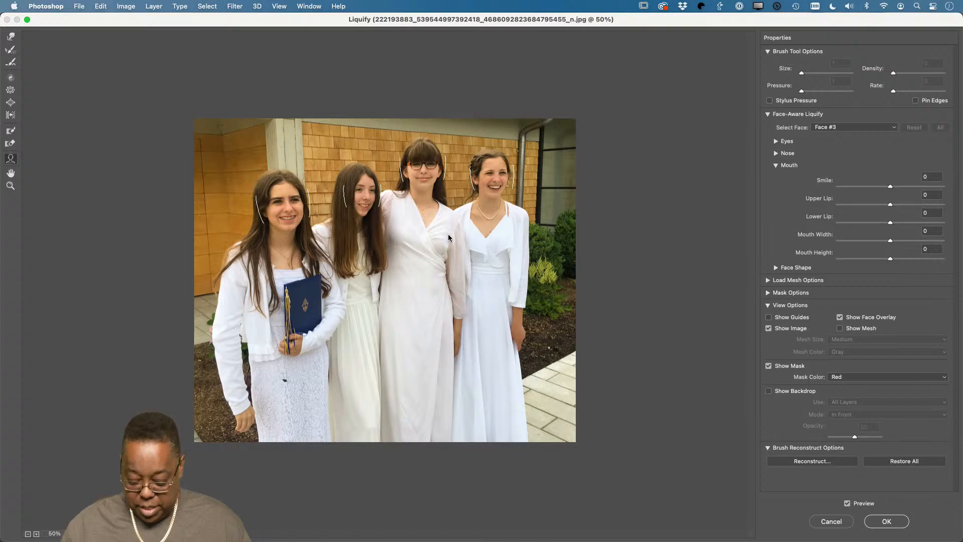
{"action": "key", "text": "super+equal"}
{"action": "key", "text": "super+equal"}
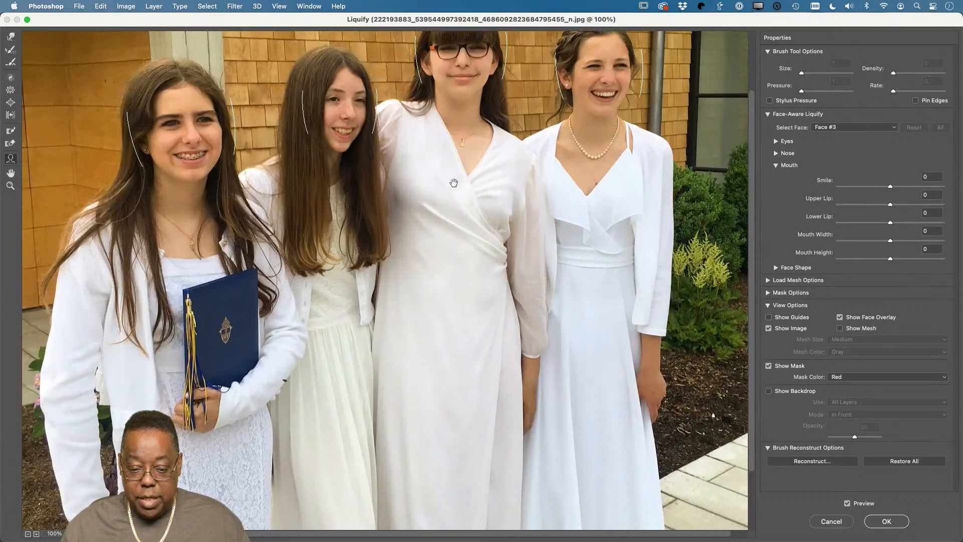
{"action": "left_click_drag", "start_coordinate": [454, 182], "coordinate": [434, 380]}
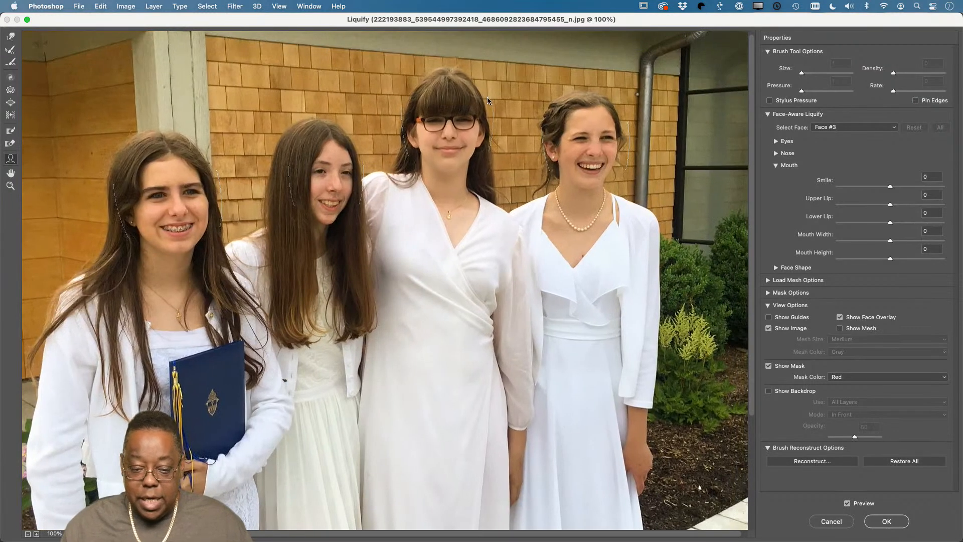
Try the Smile adjustment on Face #3 at 100, then reduce it to 3.
{"action": "mouse_move", "coordinate": [443, 146]}
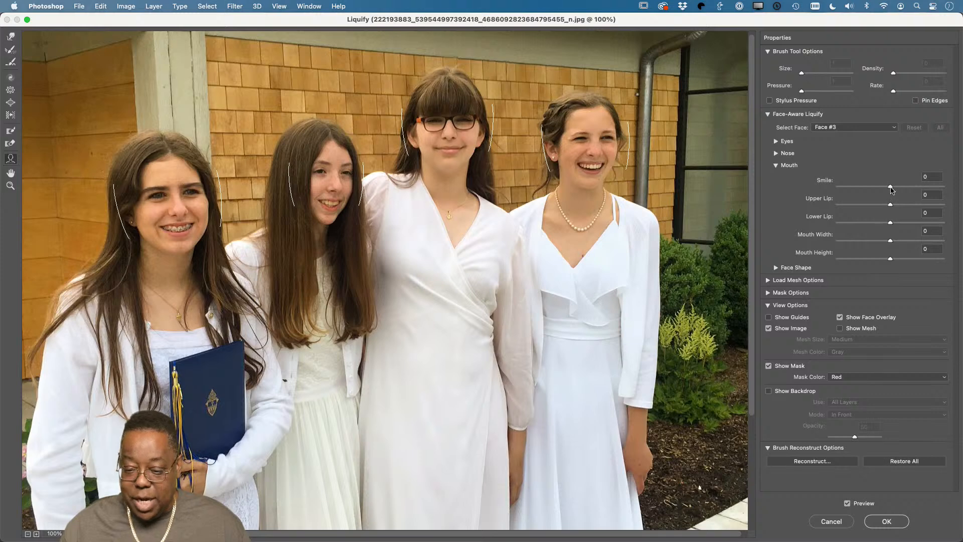
{"action": "left_click_drag", "start_coordinate": [892, 186], "coordinate": [957, 194]}
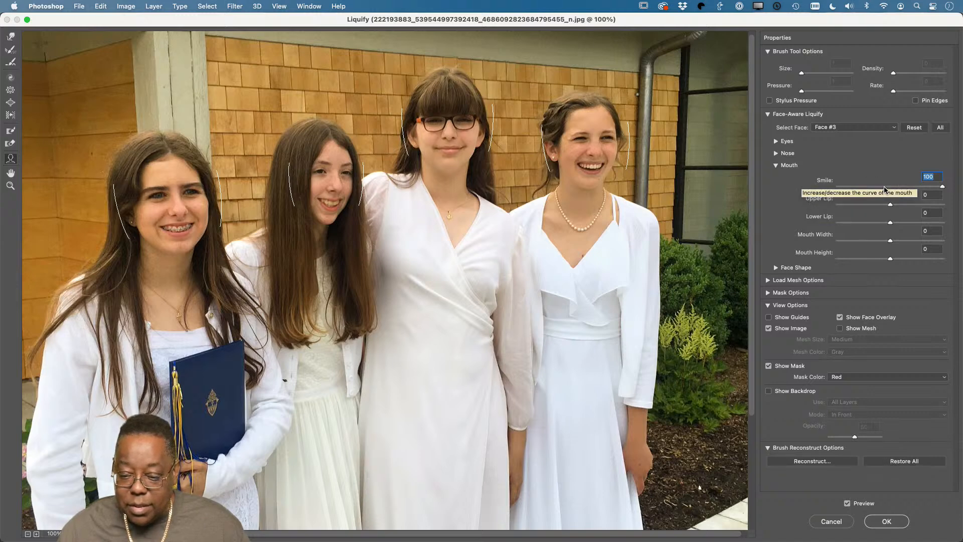
{"action": "mouse_move", "coordinate": [886, 188]}
{"action": "left_mouse_down"}
{"action": "mouse_move", "coordinate": [838, 192]}
{"action": "mouse_move", "coordinate": [893, 188]}
{"action": "left_mouse_up"}
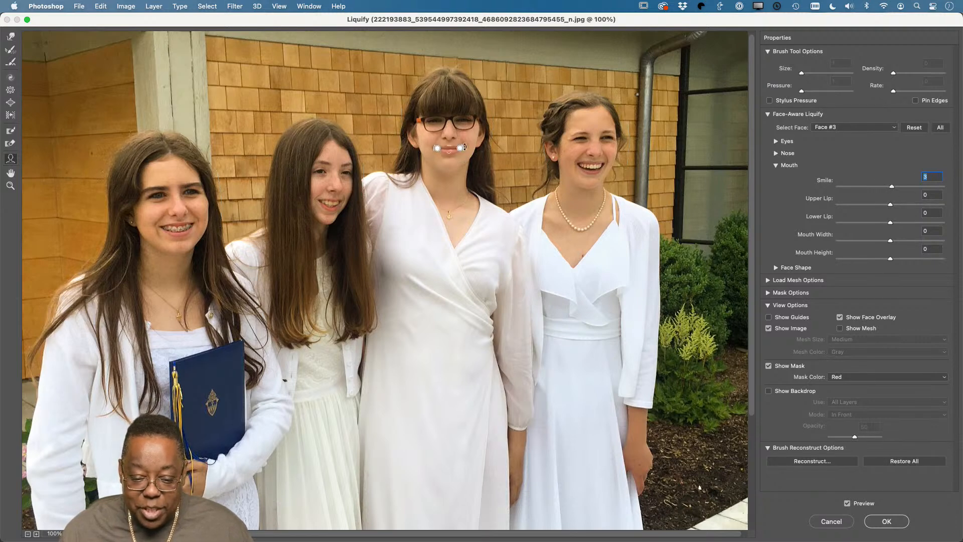
Lift the mouth corners of the girl with glasses directly on the image to a Smile of 58.
{"action": "left_click", "coordinate": [464, 144]}
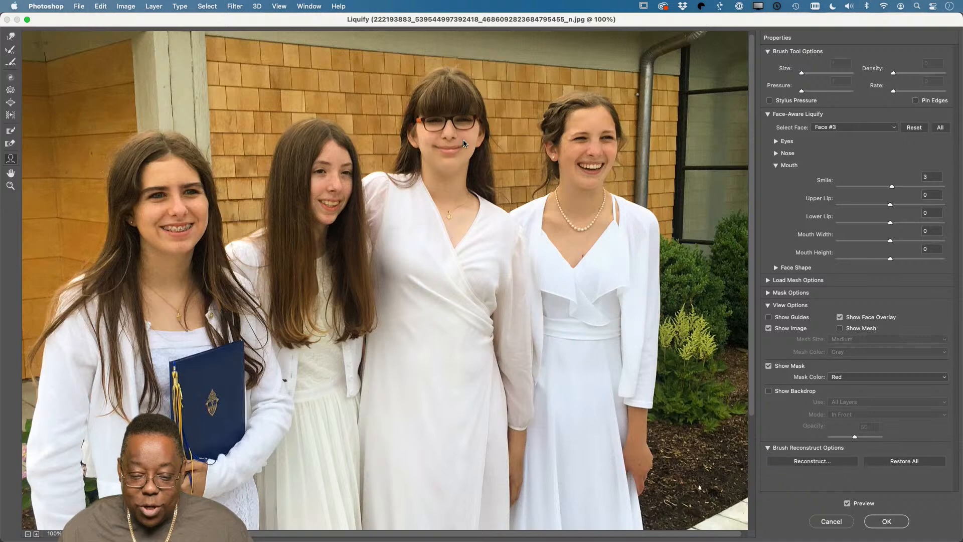
{"action": "mouse_move", "coordinate": [468, 157]}
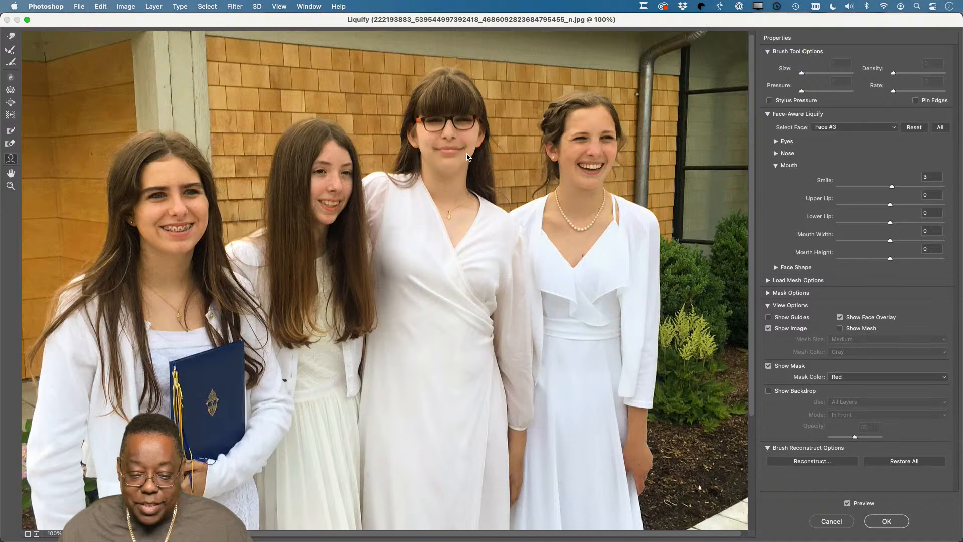
{"action": "left_click_drag", "start_coordinate": [468, 149], "coordinate": [469, 145]}
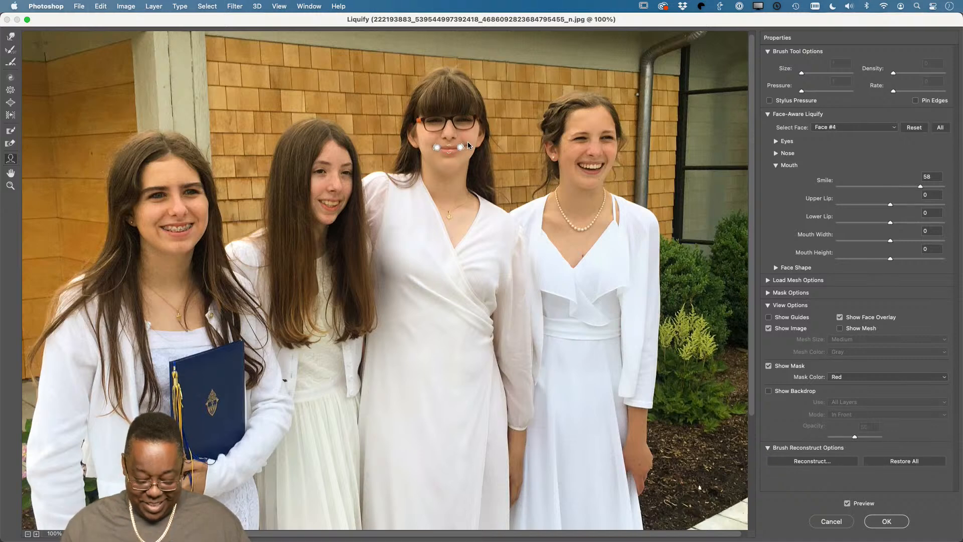
Increase the Smile of the girl with glasses to 100, widen her mouth to 4, and apply the Liquify filter.
{"action": "key", "text": "super+equal"}
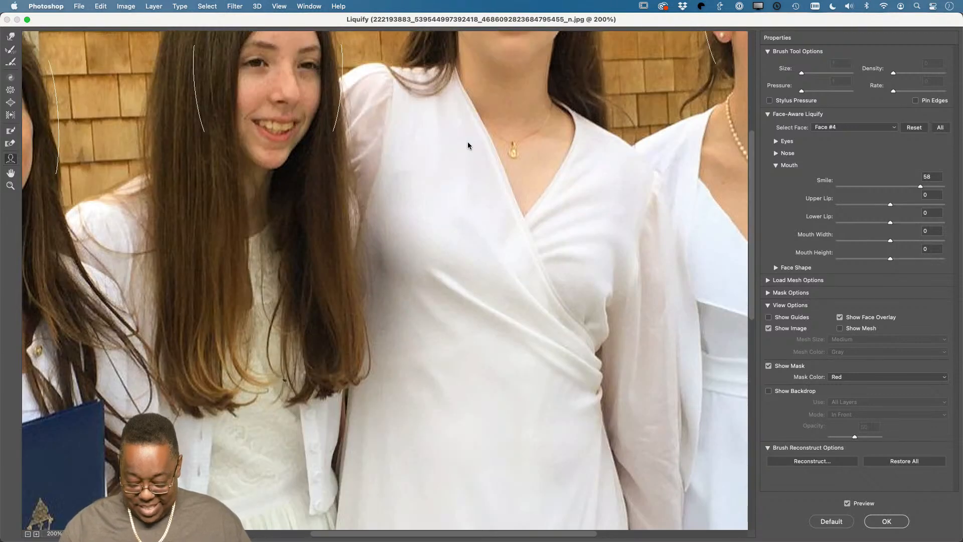
{"action": "key", "text": "super+equal"}
{"action": "scroll", "coordinate": [574, 125], "scroll_direction": "up", "scroll_amount": 10}
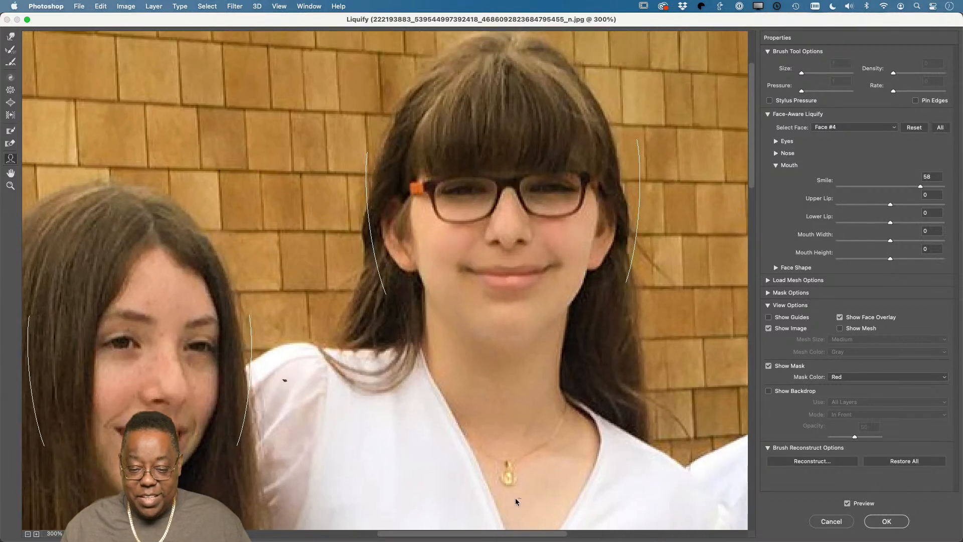
{"action": "mouse_move", "coordinate": [530, 289]}
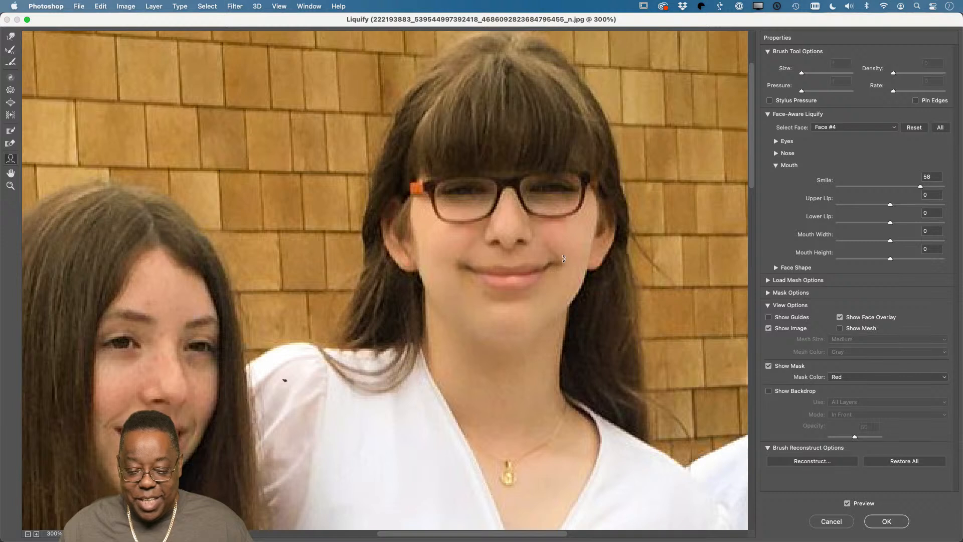
{"action": "left_click_drag", "start_coordinate": [563, 259], "coordinate": [564, 261]}
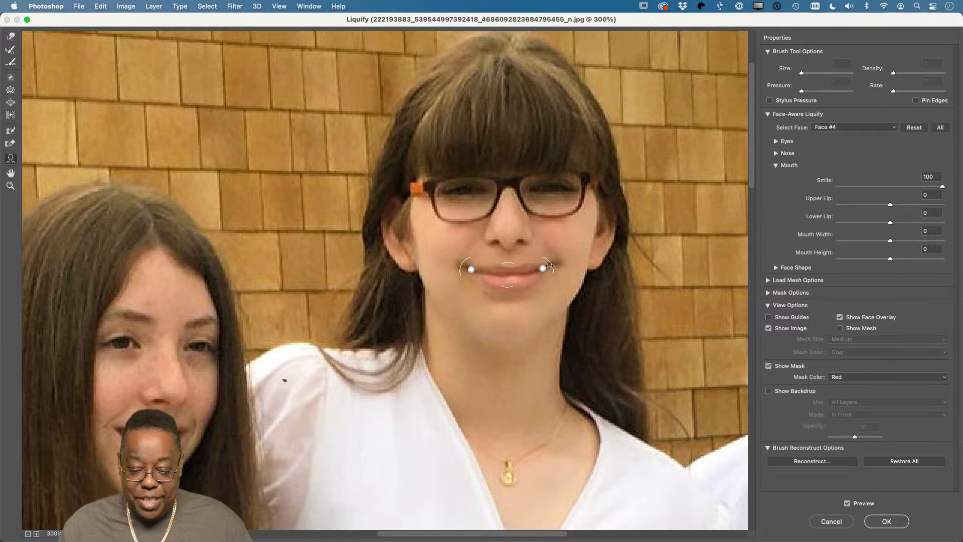
{"action": "left_click_drag", "start_coordinate": [550, 266], "coordinate": [558, 280]}
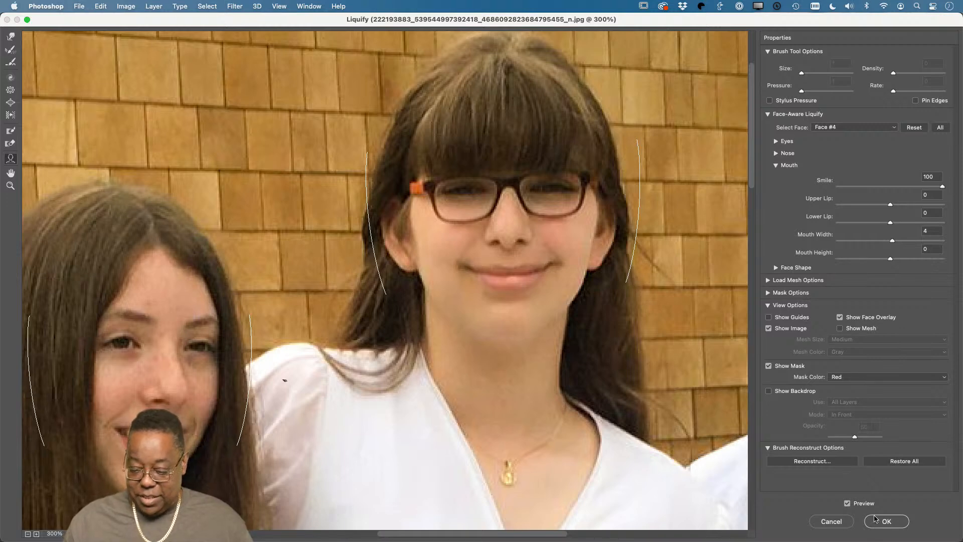
{"action": "left_click", "coordinate": [875, 519]}
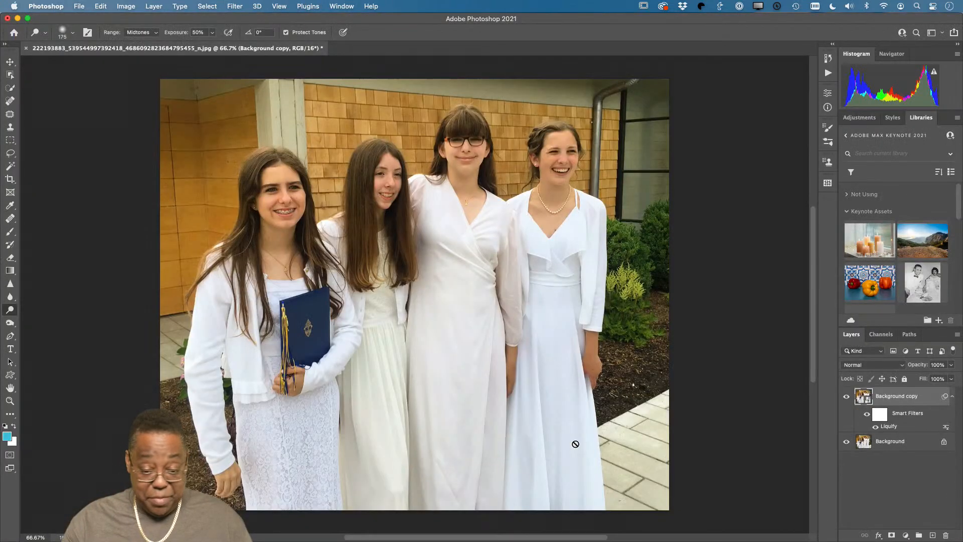
Activate the Spot Healing Brush and open the contents of the Background copy smart object for editing.
{"action": "key", "text": "super+plus"}
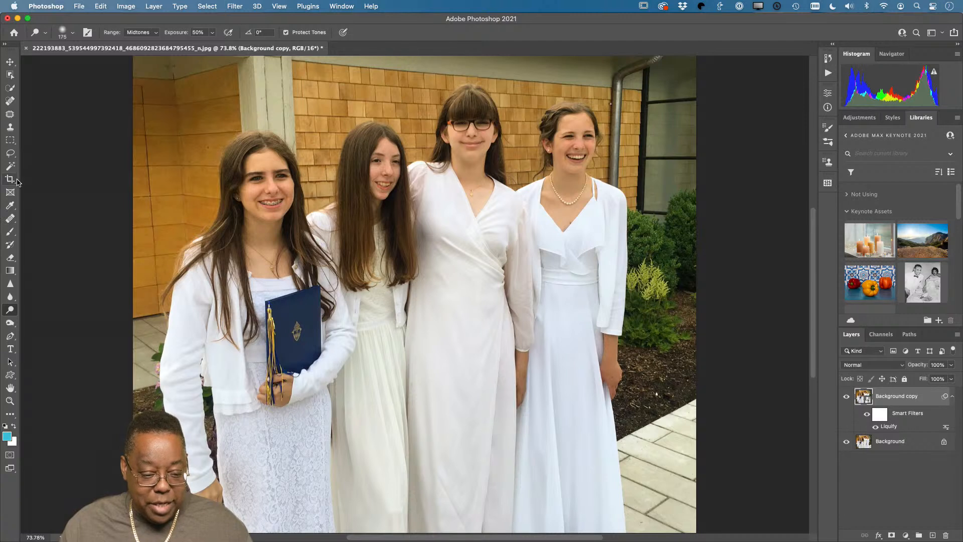
{"action": "scroll", "coordinate": [798, 479], "scroll_direction": "down", "scroll_amount": 2}
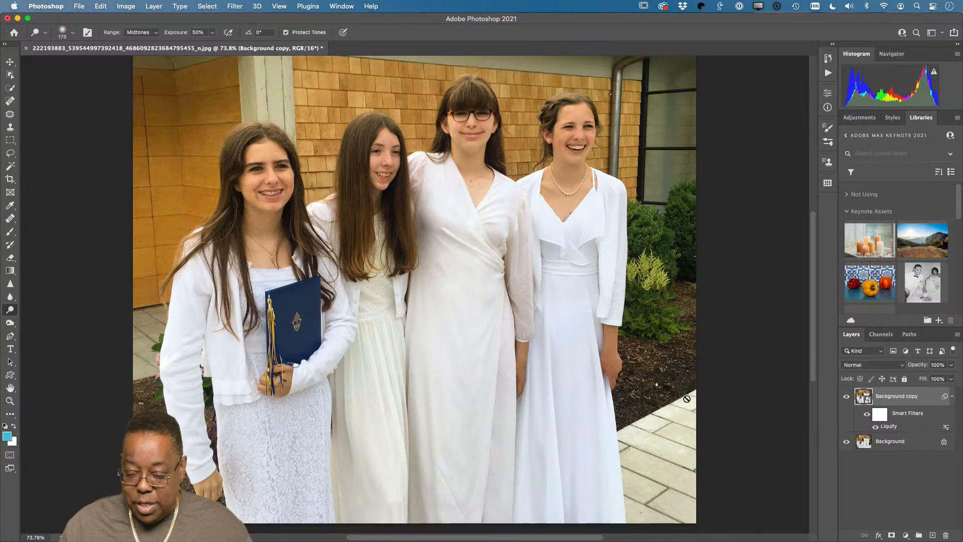
{"action": "scroll", "coordinate": [486, 361], "scroll_direction": "down", "scroll_amount": 2}
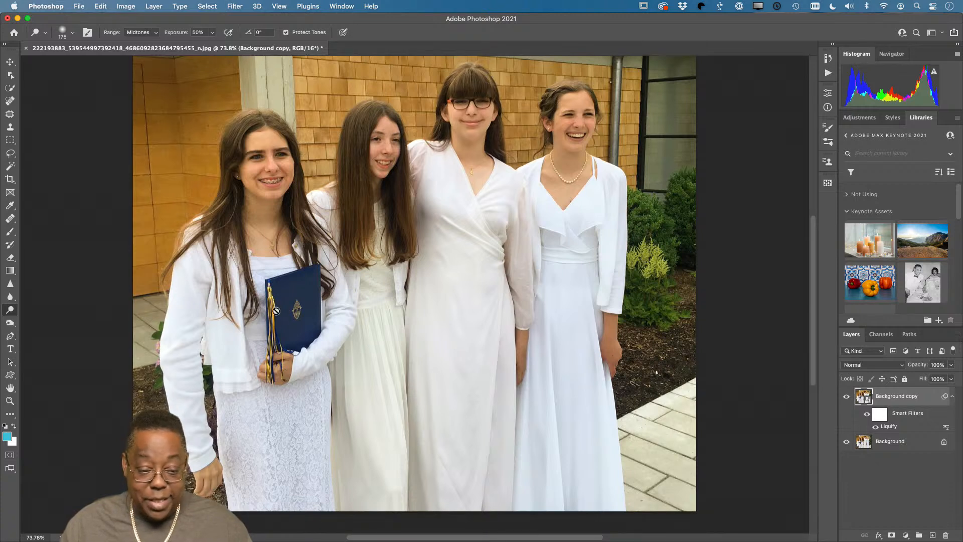
{"action": "left_click", "coordinate": [9, 102]}
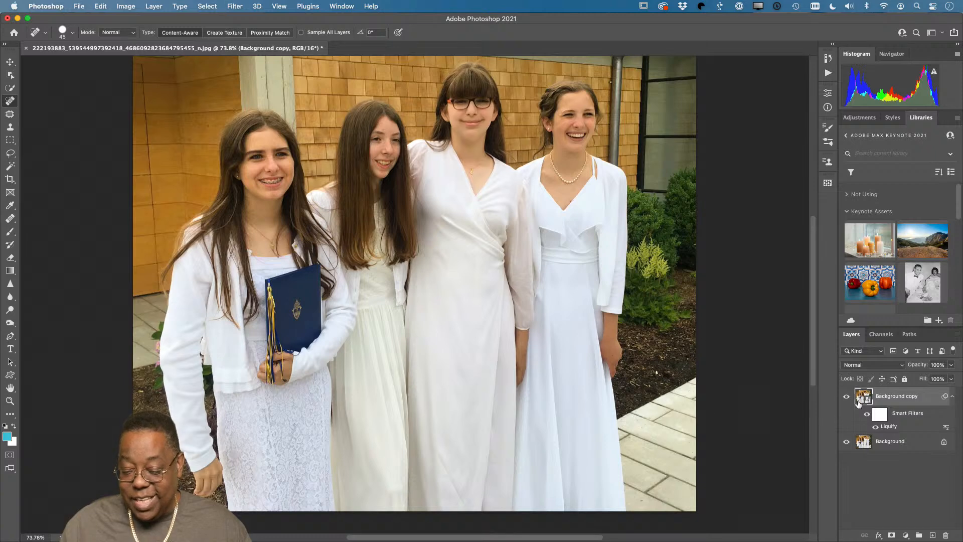
{"action": "double_click", "coordinate": [863, 398]}
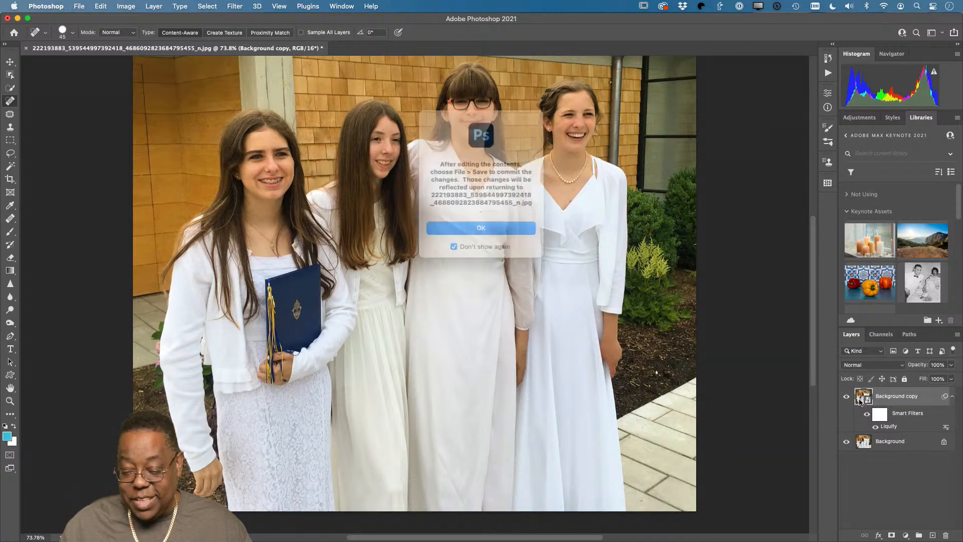
{"action": "left_click", "coordinate": [497, 230]}
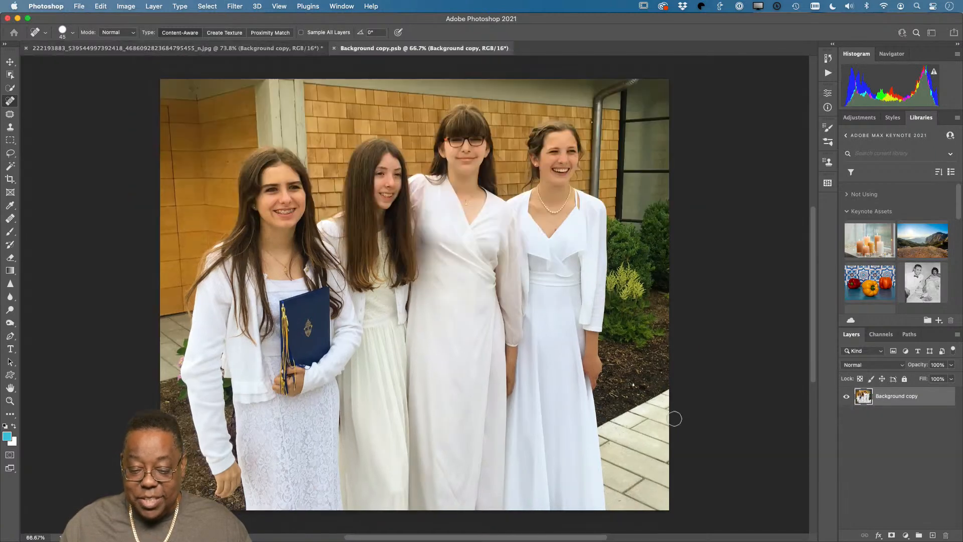
Heal a spot in the mulch beside the paved path, then save and close the smart object contents.
{"action": "left_click", "coordinate": [635, 386]}
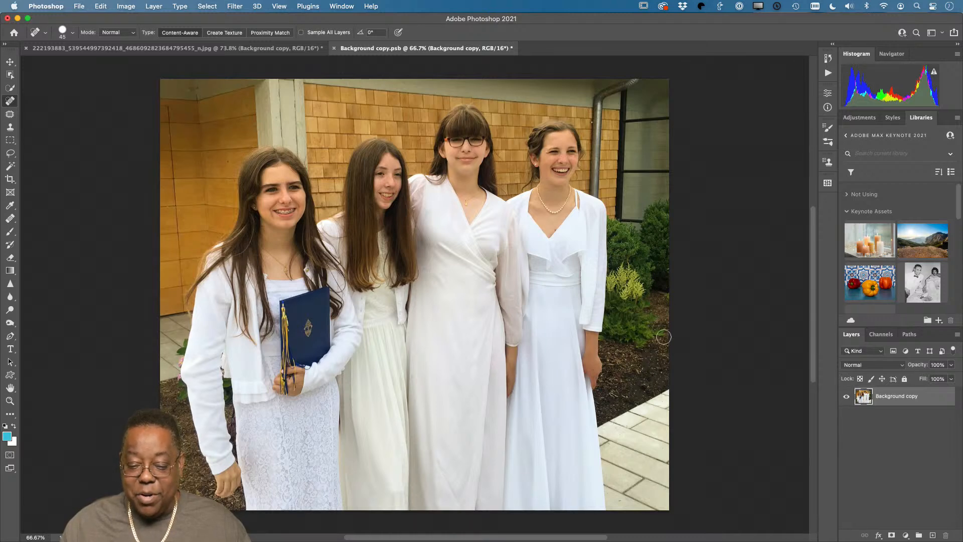
{"action": "left_click", "coordinate": [334, 49]}
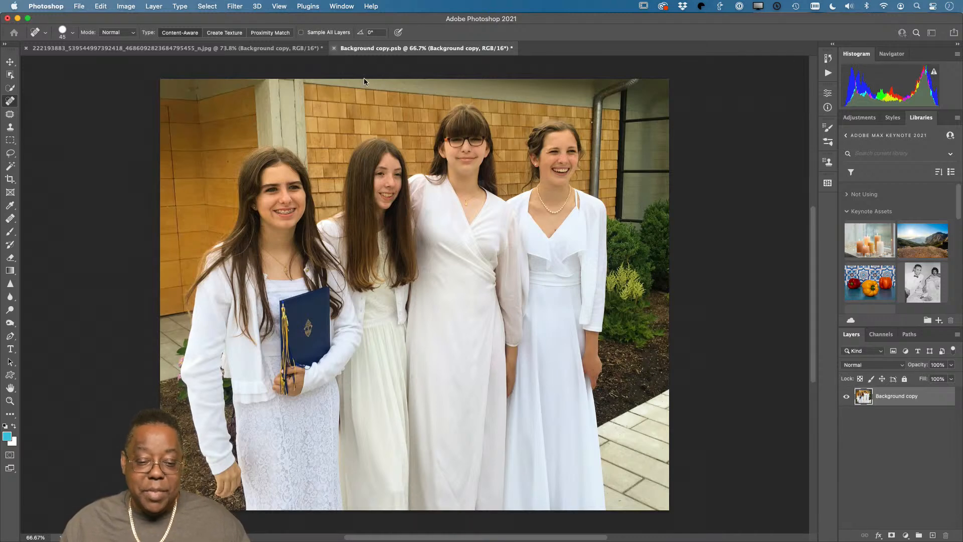
{"action": "key", "text": "Return"}
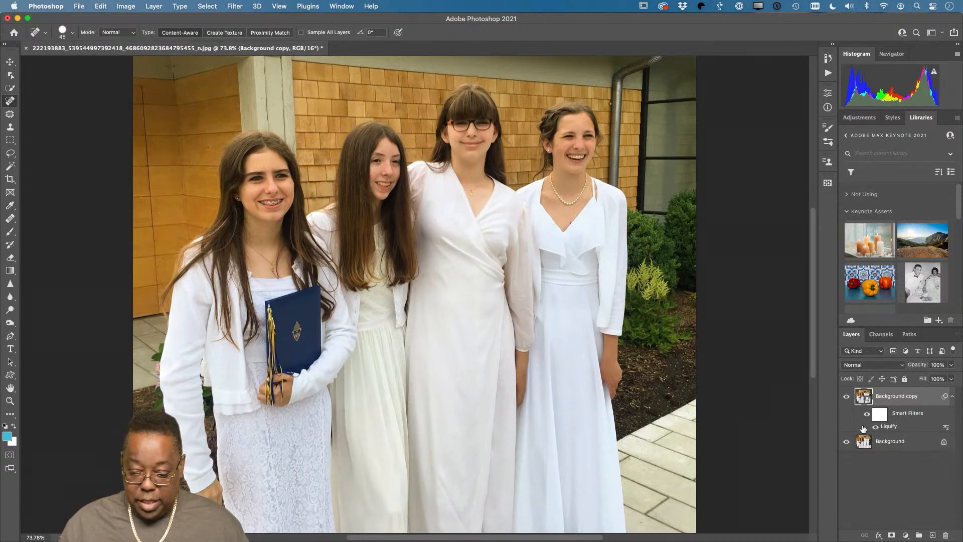
Compare the smile of the girl with glasses before and after by toggling the Background copy layer's visibility.
{"action": "key", "text": "z"}
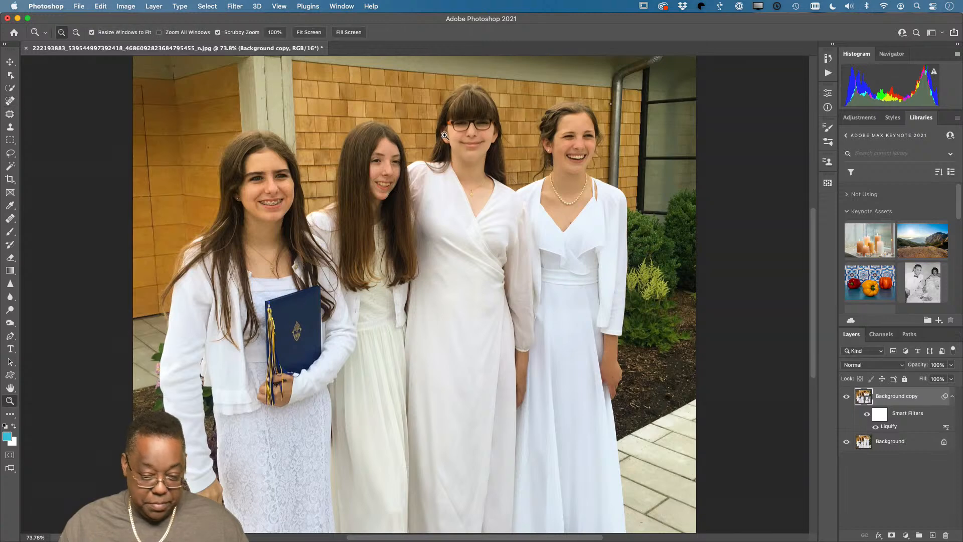
{"action": "left_click_drag", "start_coordinate": [446, 126], "coordinate": [482, 127]}
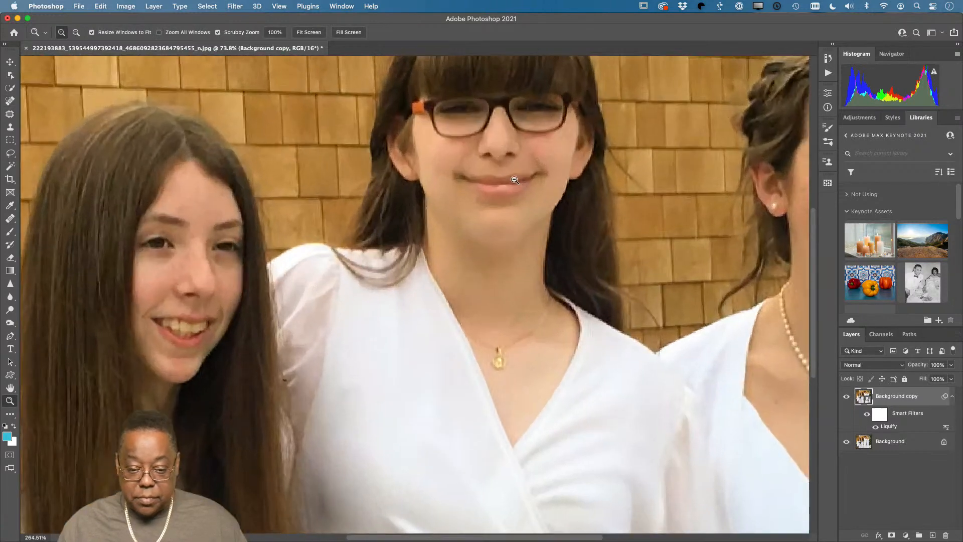
{"action": "left_click", "coordinate": [847, 397]}
{"action": "left_click", "coordinate": [847, 397]}
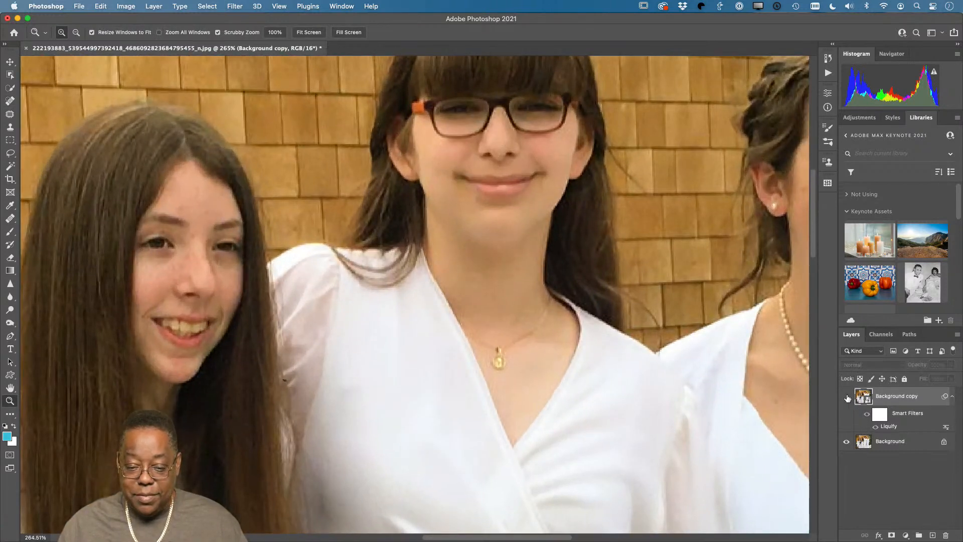
Toggle the Background copy layer back to visible, fit the group photo to the window, then save and close it.
{"action": "left_click", "coordinate": [847, 396]}
{"action": "left_click", "coordinate": [847, 397]}
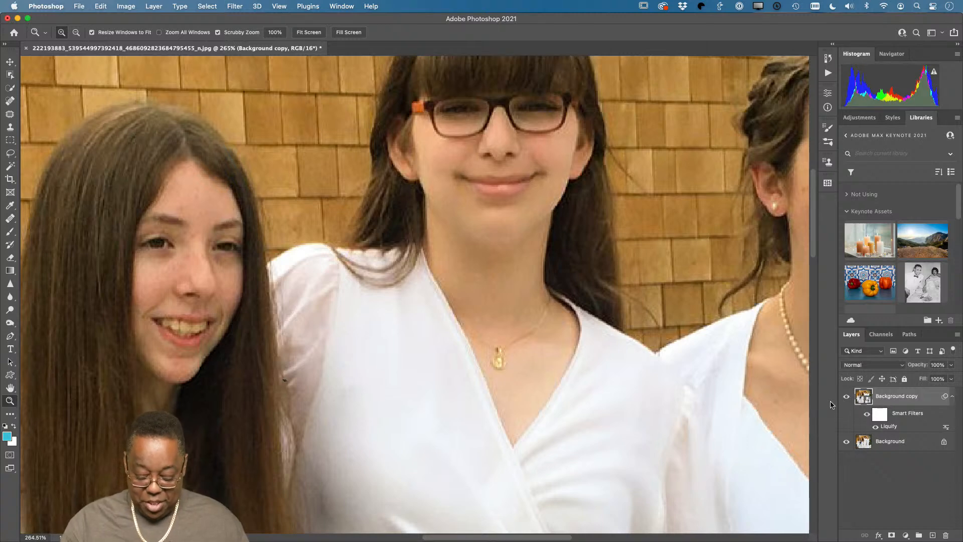
{"action": "key", "text": "super+0"}
{"action": "key", "text": "super+s"}
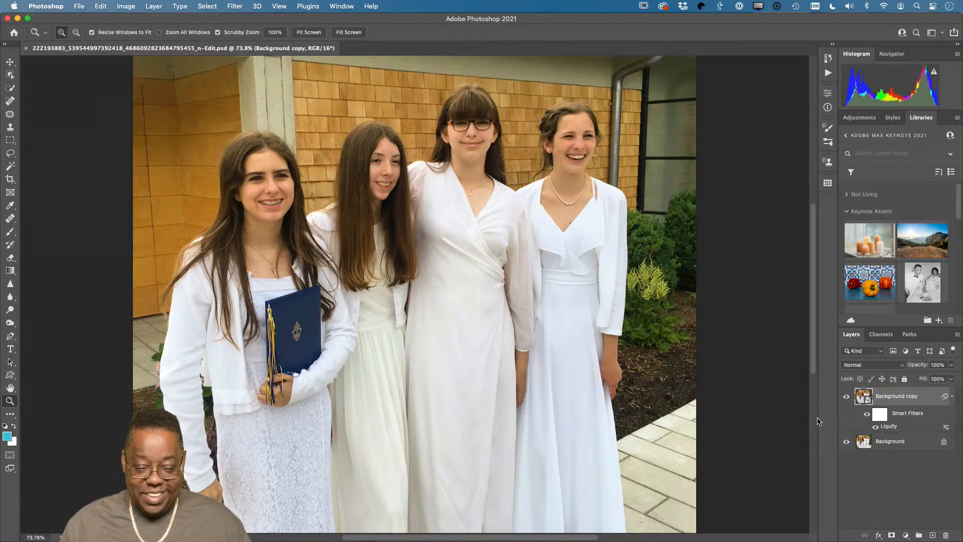
{"action": "key", "text": "super+o"}
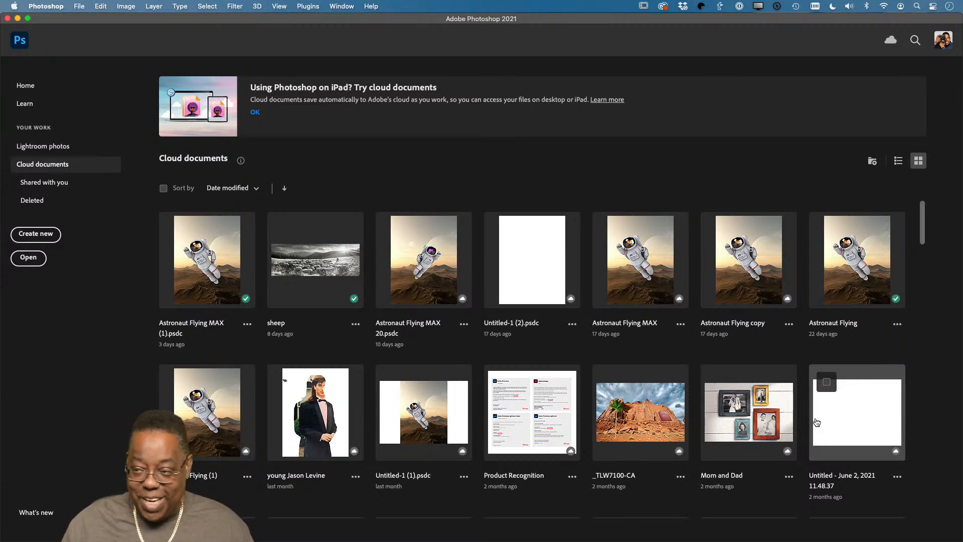
Switch to Lightroom Classic and open the photo of the trains beside the stone church for developing.
{"action": "key", "text": "super+Tab"}
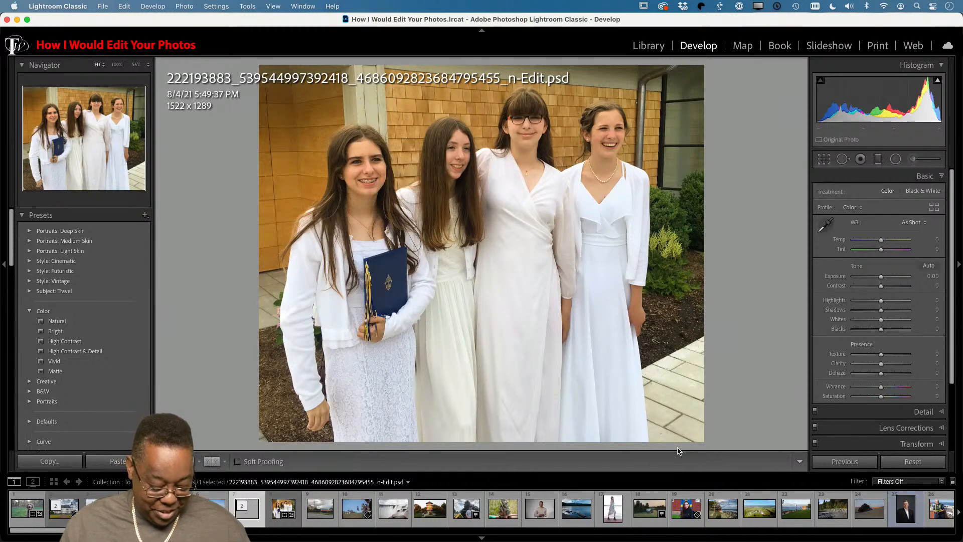
{"action": "key", "text": "g"}
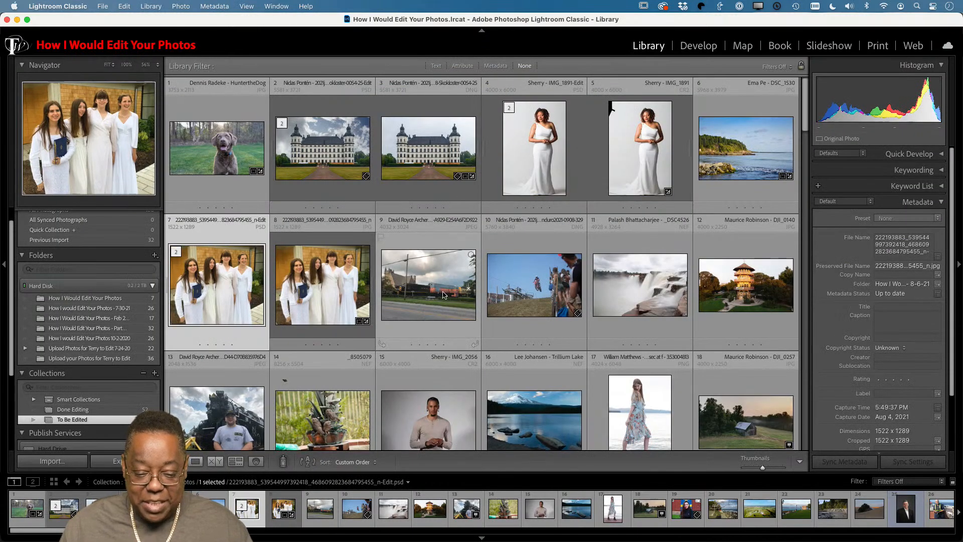
{"action": "left_click", "coordinate": [441, 294]}
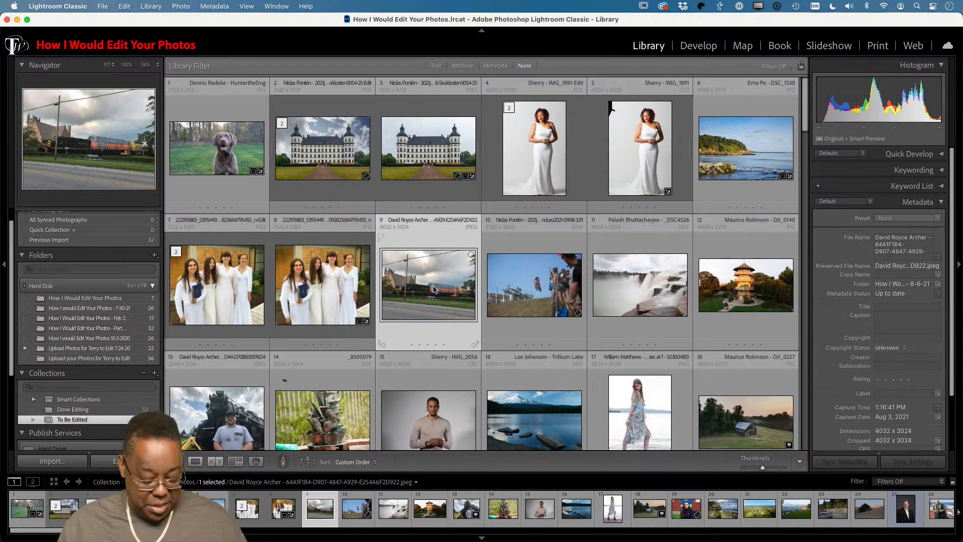
{"action": "key", "text": "d"}
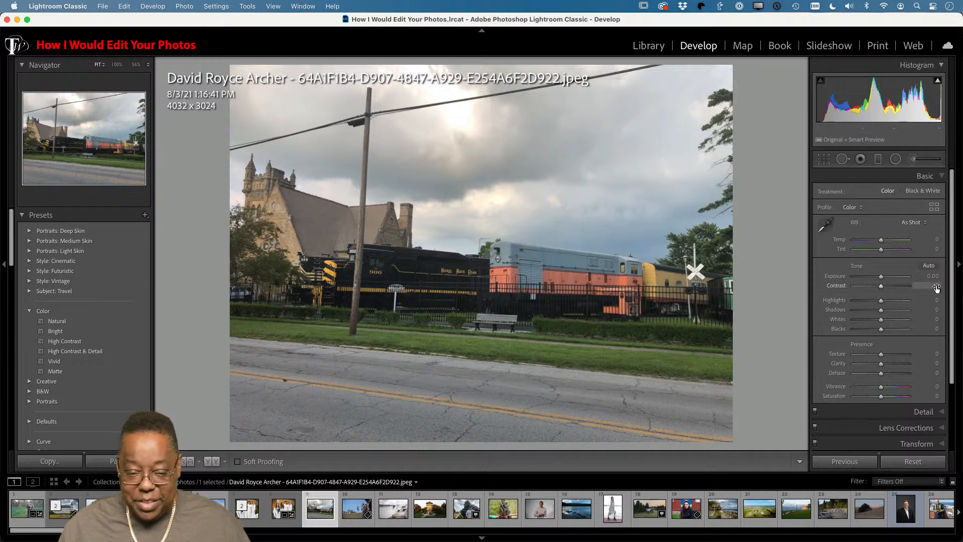
Apply automatic tone adjustments to the train photo and set its Exposure to +0.25.
{"action": "left_click", "coordinate": [928, 265]}
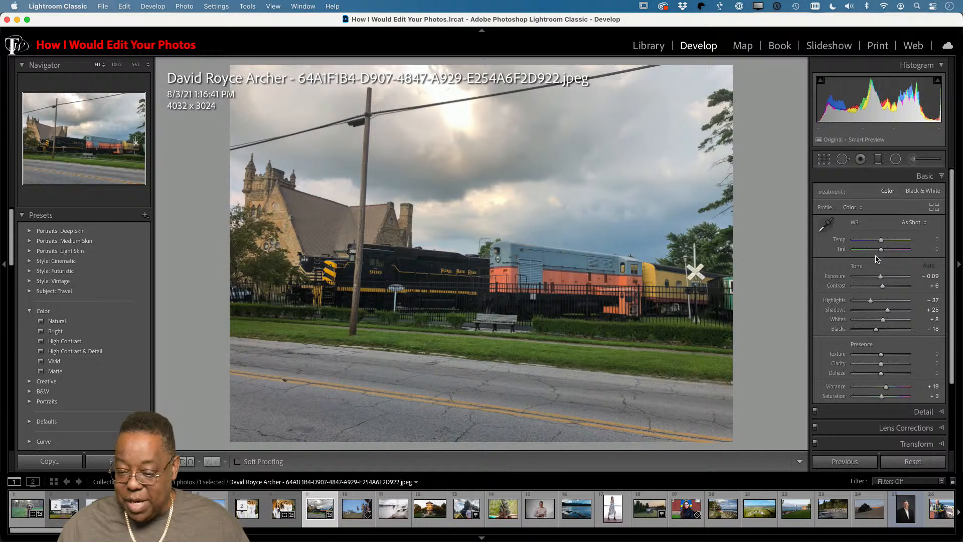
{"action": "left_click_drag", "start_coordinate": [880, 277], "coordinate": [883, 278]}
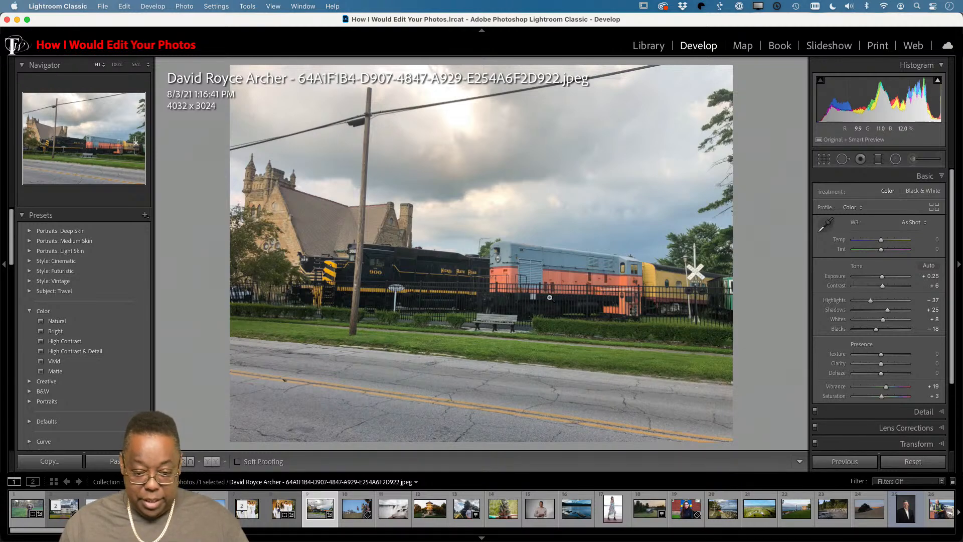
{"action": "key", "text": "c"}
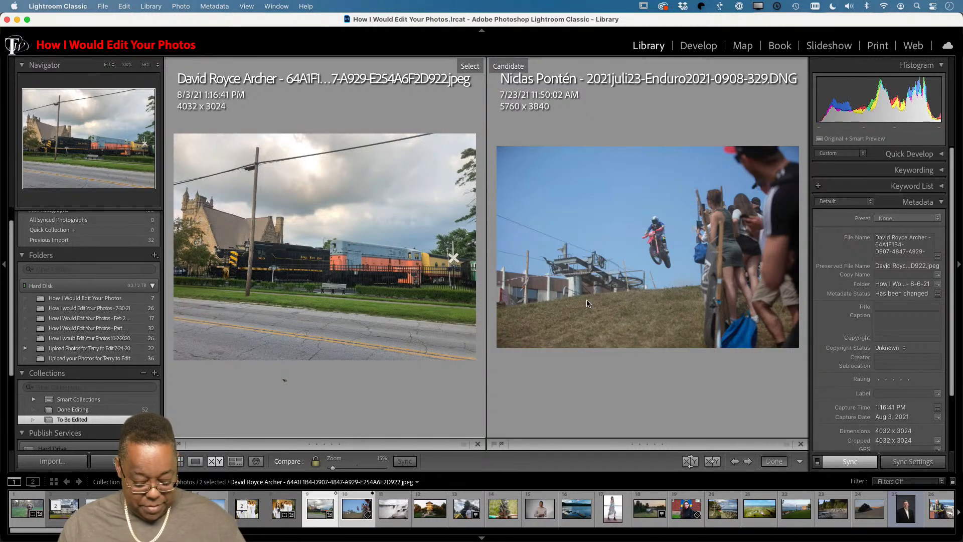
{"action": "key", "text": "g"}
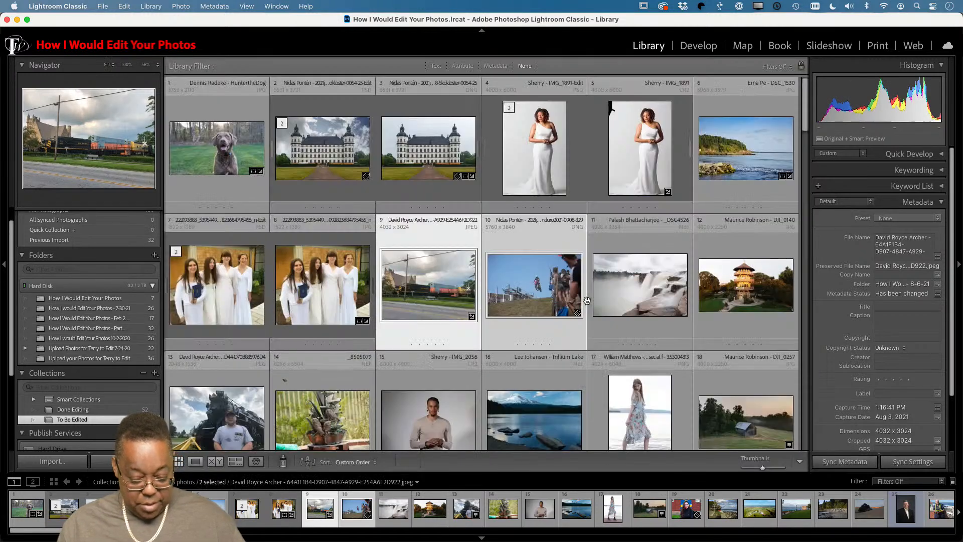
{"action": "left_click", "coordinate": [432, 275]}
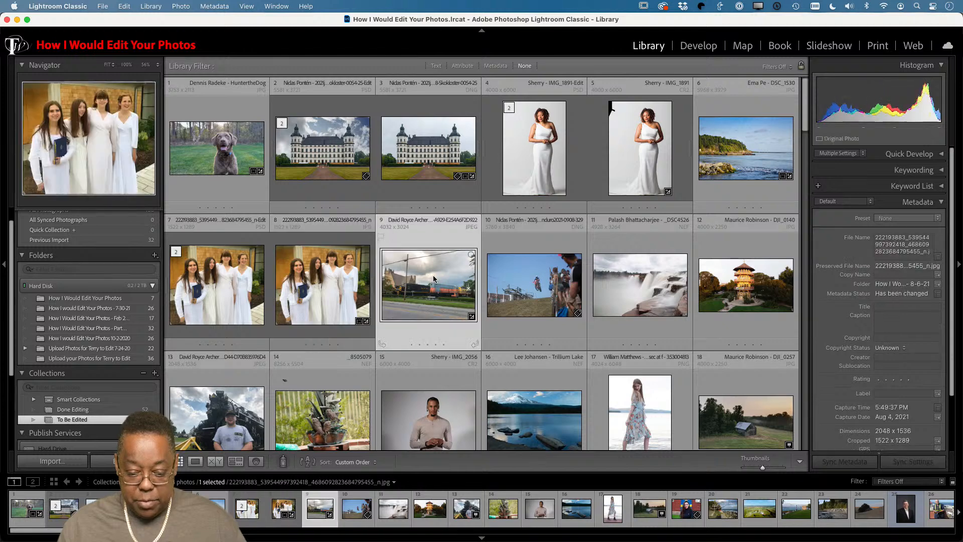
{"action": "key", "text": "d"}
Crop most of the road off the train photo's lower edge, then open a copy with Lightroom adjustments in Photoshop.
{"action": "key", "text": "r"}
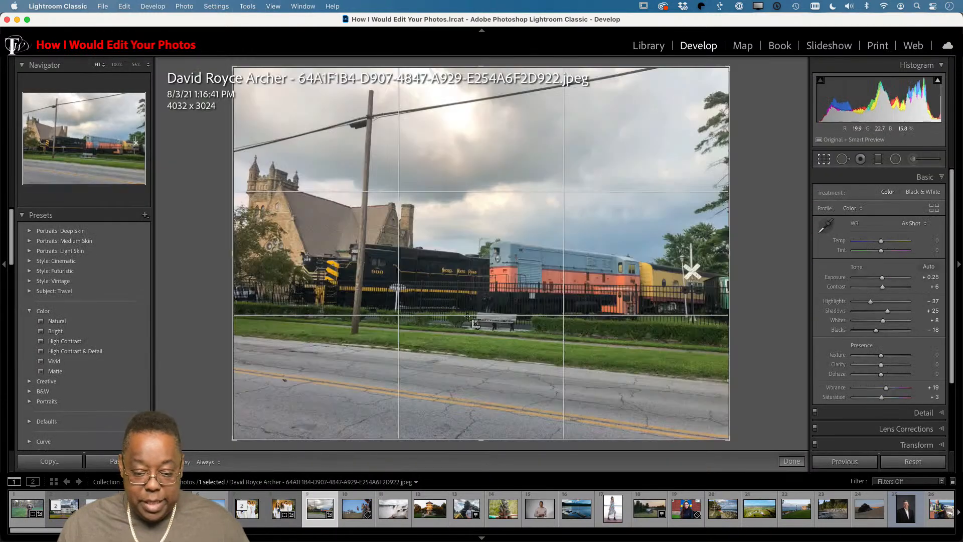
{"action": "left_click_drag", "start_coordinate": [481, 440], "coordinate": [485, 399]}
{"action": "key", "text": "g"}
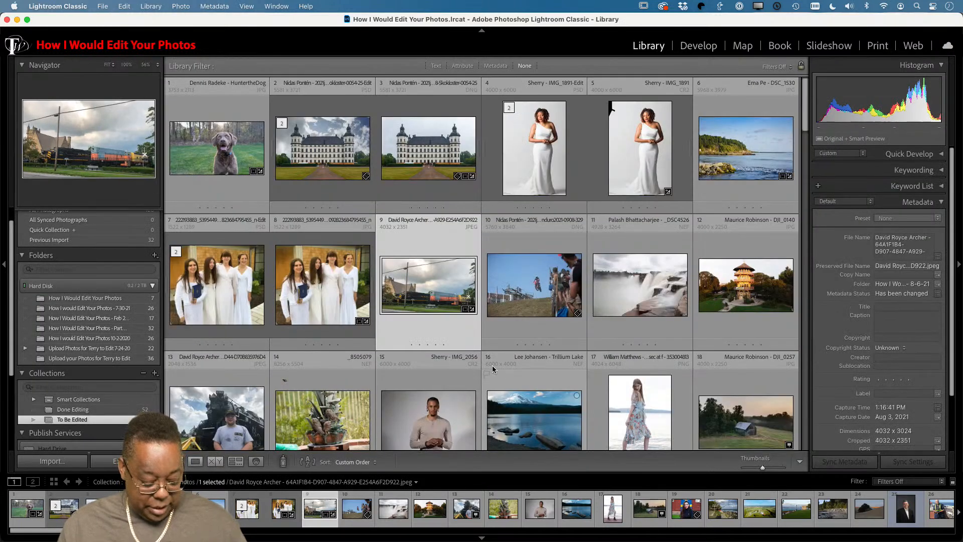
{"action": "key", "text": "super+e"}
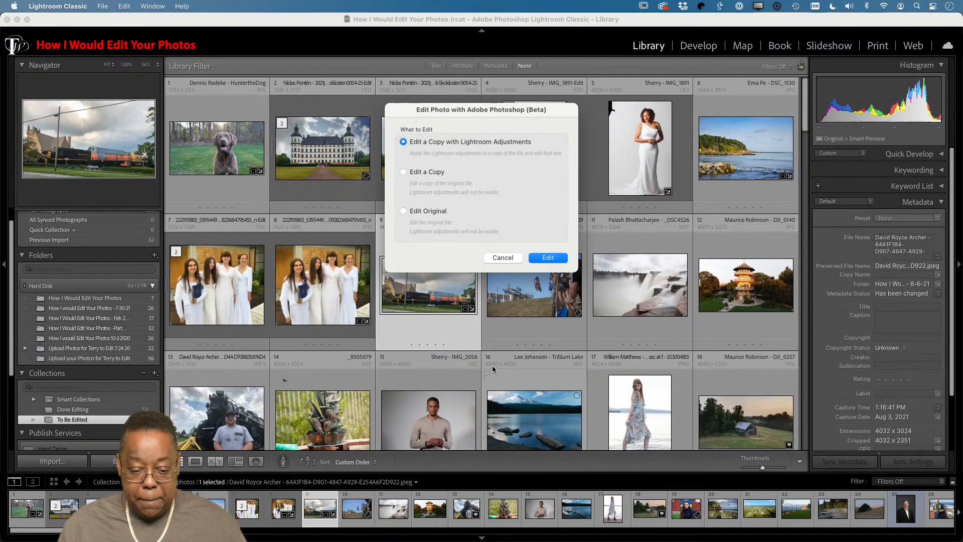
{"action": "left_click", "coordinate": [548, 259]}
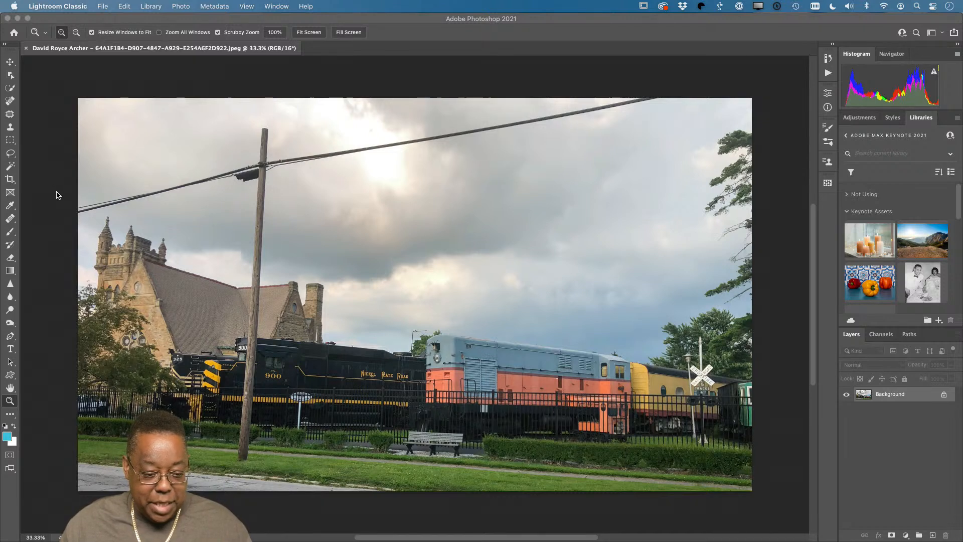
Remove the overhead wire and its leftover fragments from the sky with the Content-Aware Spot Healing Brush at size 50.
{"action": "scroll", "coordinate": [25, 170], "scroll_direction": "down", "scroll_amount": 1}
{"action": "left_click", "coordinate": [11, 102]}
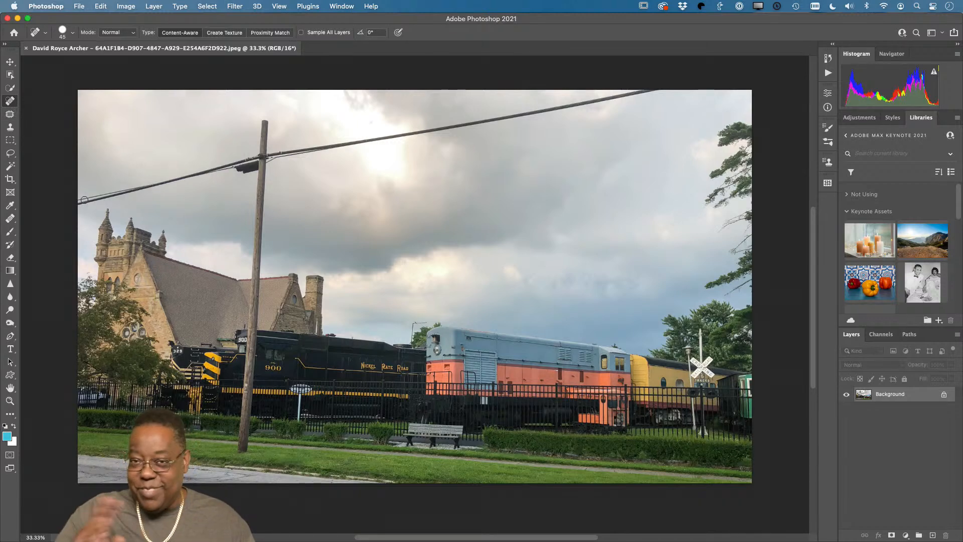
{"action": "scroll", "coordinate": [84, 200], "scroll_direction": "right", "scroll_amount": 2}
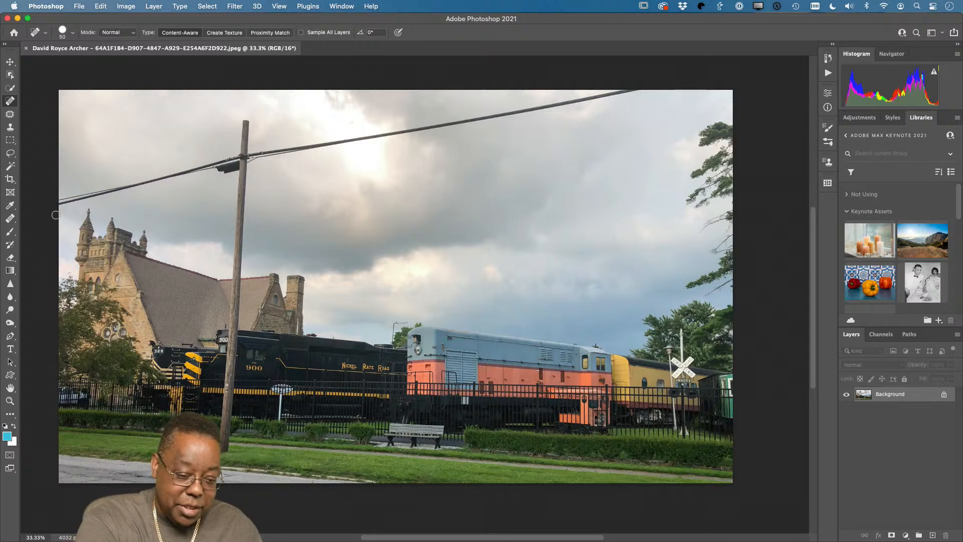
{"action": "mouse_move", "coordinate": [61, 200]}
{"action": "left_mouse_down"}
{"action": "mouse_move", "coordinate": [230, 160]}
{"action": "mouse_move", "coordinate": [77, 199]}
{"action": "mouse_move", "coordinate": [55, 193]}
{"action": "left_mouse_up"}
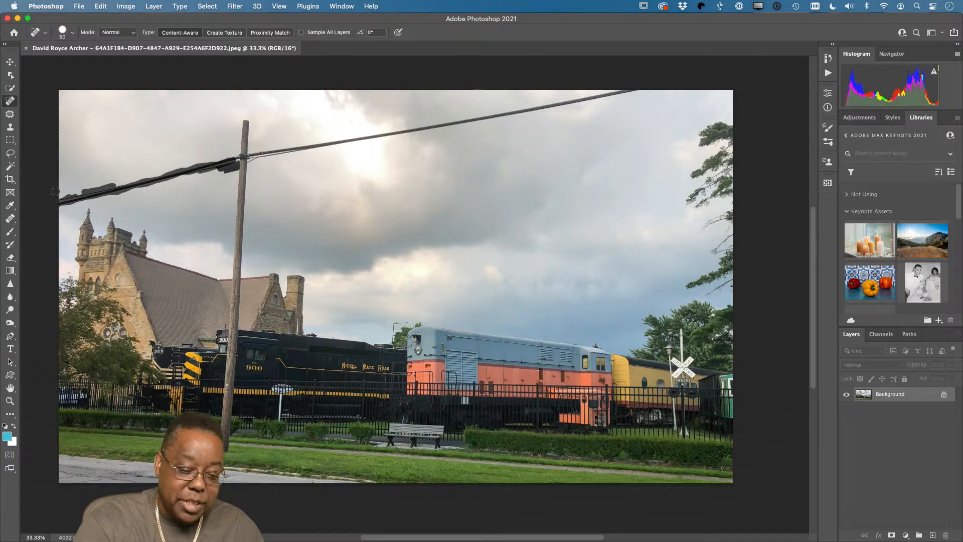
{"action": "mouse_move", "coordinate": [233, 171]}
{"action": "left_mouse_down"}
{"action": "mouse_move", "coordinate": [216, 168]}
{"action": "mouse_move", "coordinate": [239, 165]}
{"action": "mouse_move", "coordinate": [224, 173]}
{"action": "mouse_move", "coordinate": [234, 157]}
{"action": "mouse_move", "coordinate": [226, 168]}
{"action": "mouse_move", "coordinate": [240, 185]}
{"action": "left_mouse_up"}
{"action": "mouse_move", "coordinate": [234, 167]}
{"action": "left_mouse_down"}
{"action": "mouse_move", "coordinate": [229, 180]}
{"action": "mouse_move", "coordinate": [227, 166]}
{"action": "mouse_move", "coordinate": [229, 179]}
{"action": "mouse_move", "coordinate": [254, 155]}
{"action": "mouse_move", "coordinate": [612, 97]}
{"action": "mouse_move", "coordinate": [651, 77]}
{"action": "mouse_move", "coordinate": [591, 103]}
{"action": "left_mouse_up"}
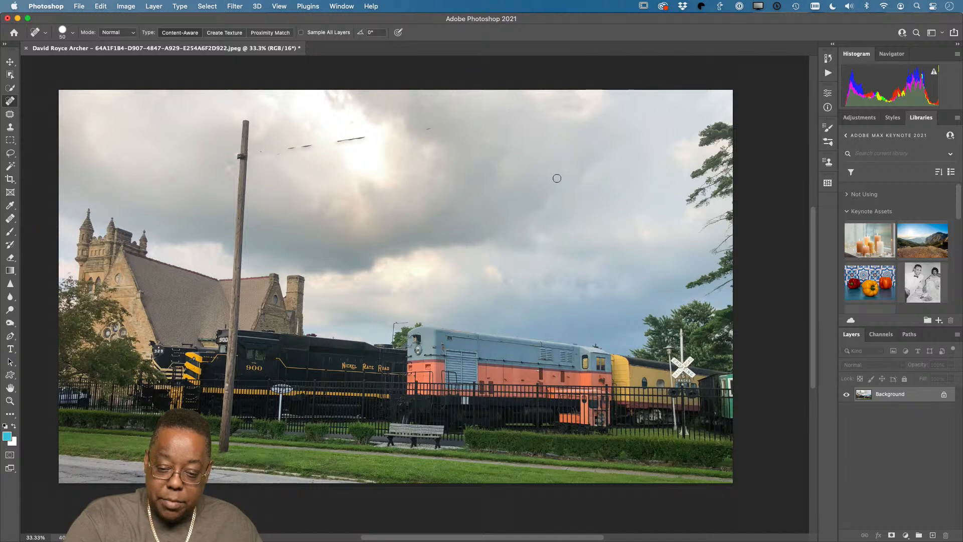
{"action": "mouse_move", "coordinate": [374, 137]}
{"action": "left_mouse_down"}
{"action": "mouse_move", "coordinate": [285, 150]}
{"action": "mouse_move", "coordinate": [312, 144]}
{"action": "left_mouse_up"}
{"action": "mouse_move", "coordinate": [284, 147]}
{"action": "left_mouse_down"}
{"action": "mouse_move", "coordinate": [308, 143]}
{"action": "mouse_move", "coordinate": [259, 151]}
{"action": "mouse_move", "coordinate": [290, 148]}
{"action": "left_mouse_up"}
Increase the Spot Healing Brush to size 70 and heal away the part of the utility pole standing against the sky.
{"action": "key", "text": "bracketright"}
{"action": "key", "text": "bracketright"}
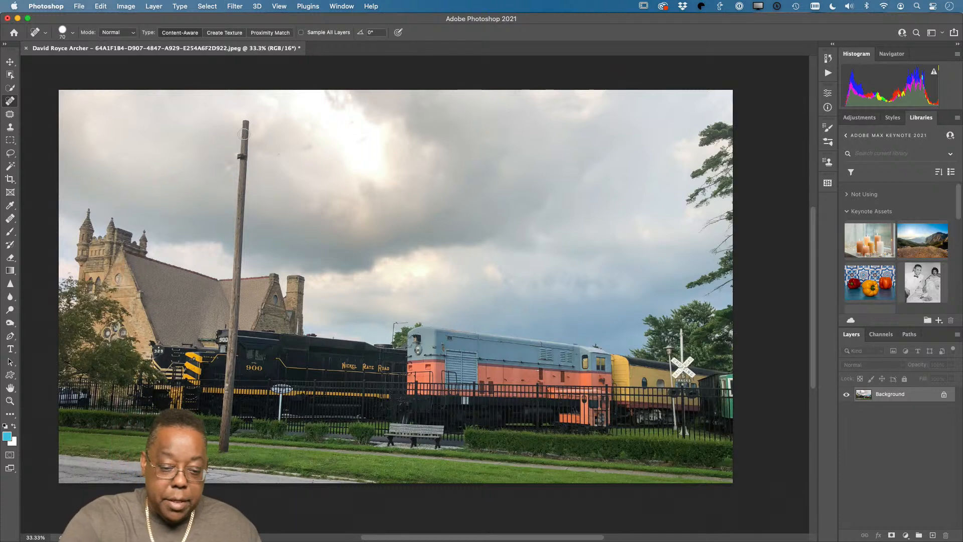
{"action": "mouse_move", "coordinate": [245, 122]}
{"action": "left_mouse_down"}
{"action": "mouse_move", "coordinate": [236, 274]}
{"action": "mouse_move", "coordinate": [248, 131]}
{"action": "left_mouse_up"}
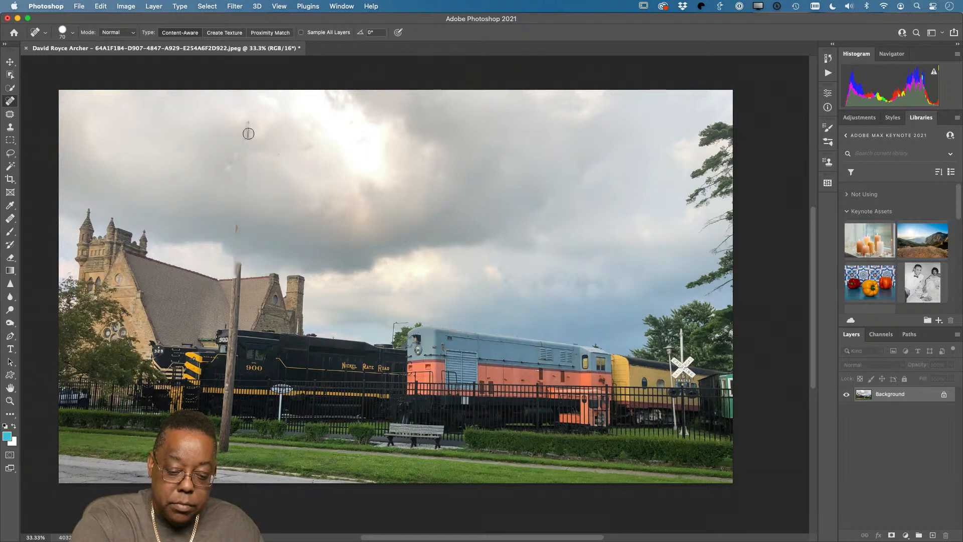
{"action": "left_click_drag", "start_coordinate": [238, 266], "coordinate": [239, 266]}
{"action": "left_click_drag", "start_coordinate": [239, 236], "coordinate": [234, 227]}
{"action": "left_click_drag", "start_coordinate": [251, 129], "coordinate": [248, 142]}
{"action": "mouse_move", "coordinate": [244, 169]}
{"action": "left_mouse_down"}
{"action": "mouse_move", "coordinate": [233, 156]}
{"action": "mouse_move", "coordinate": [232, 173]}
{"action": "mouse_move", "coordinate": [253, 131]}
{"action": "left_mouse_up"}
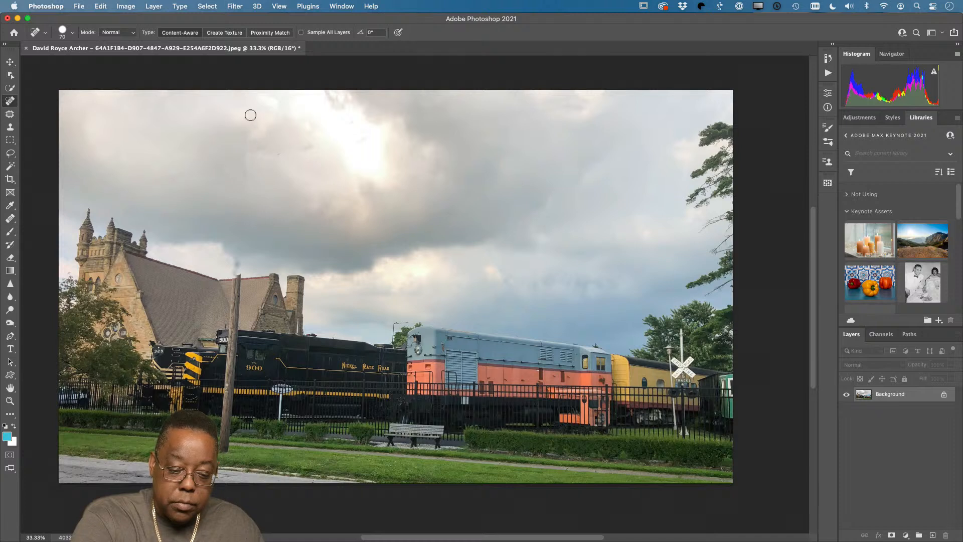
{"action": "left_click_drag", "start_coordinate": [255, 187], "coordinate": [249, 171]}
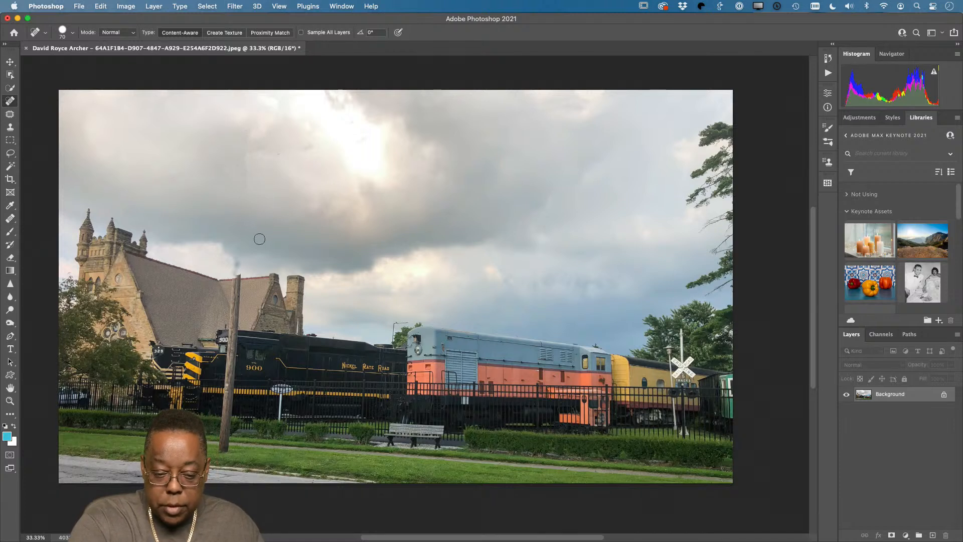
Heal away the rest of the utility pole over the church roof, locomotive and grass, plus the smudge above the roof.
{"action": "mouse_move", "coordinate": [236, 275]}
{"action": "left_mouse_down"}
{"action": "mouse_move", "coordinate": [233, 300]}
{"action": "mouse_move", "coordinate": [239, 275]}
{"action": "mouse_move", "coordinate": [238, 321]}
{"action": "left_mouse_up"}
{"action": "left_click_drag", "start_coordinate": [237, 296], "coordinate": [238, 297]}
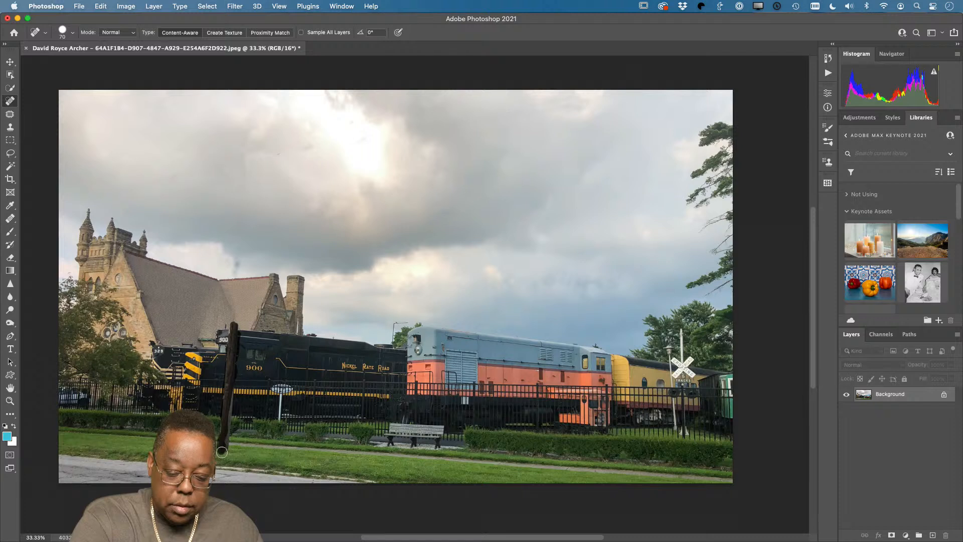
{"action": "left_click_drag", "start_coordinate": [227, 432], "coordinate": [228, 399]}
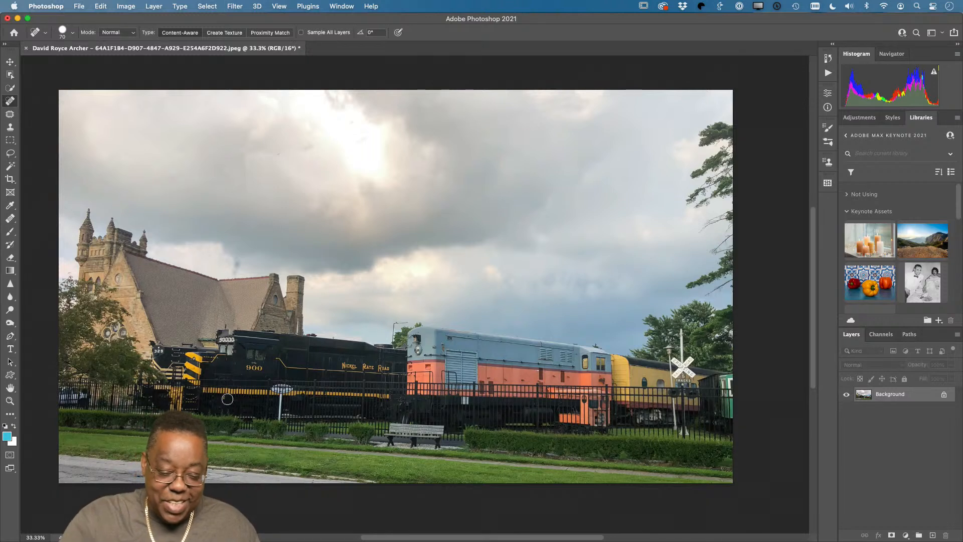
{"action": "mouse_move", "coordinate": [240, 266]}
{"action": "left_mouse_down"}
{"action": "mouse_move", "coordinate": [228, 268]}
{"action": "mouse_move", "coordinate": [237, 266]}
{"action": "left_mouse_up"}
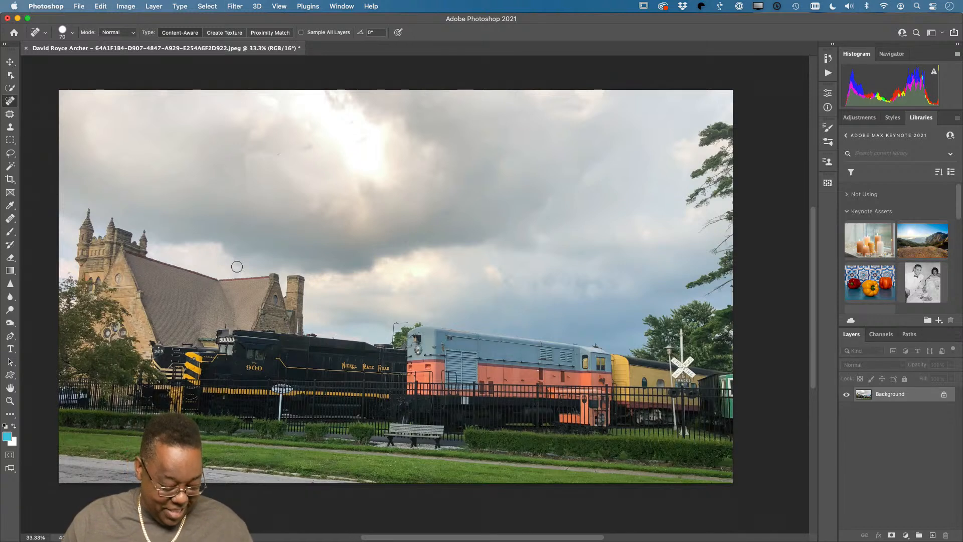
Paint over the extra zeros and the duplicate windshield pane on the locomotive cab, using a size 20 Brush with sampled dark colours.
{"action": "key", "text": "z"}
{"action": "left_click_drag", "start_coordinate": [234, 352], "coordinate": [301, 369]}
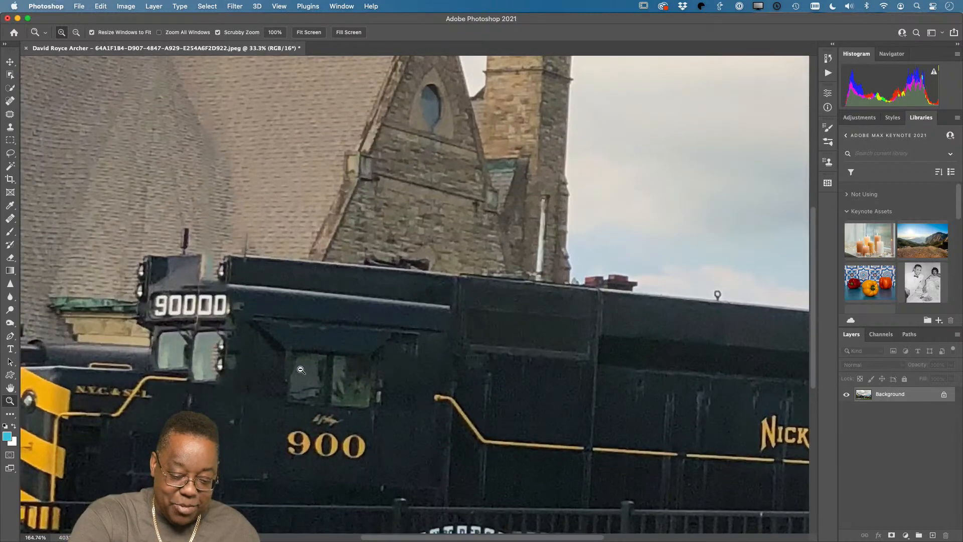
{"action": "key", "text": "j"}
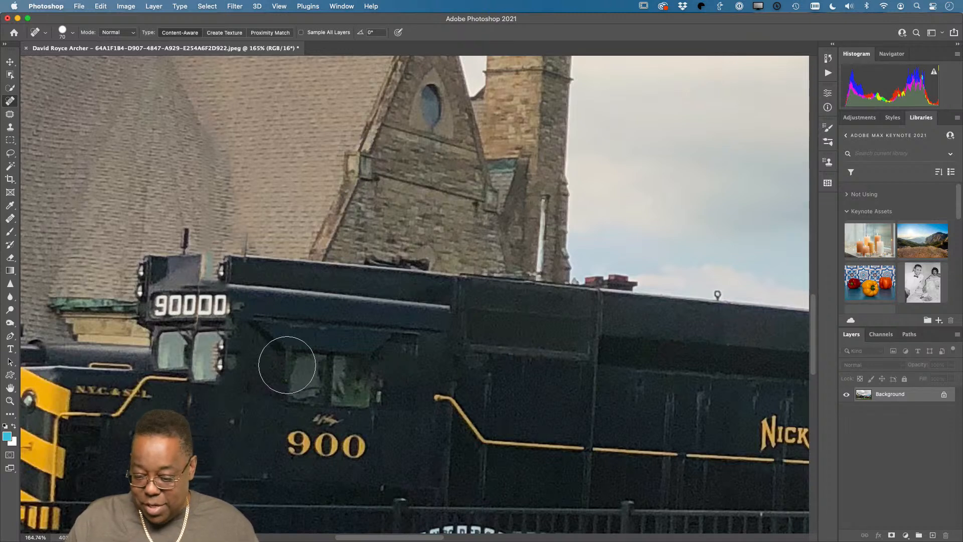
{"action": "key", "text": "b"}
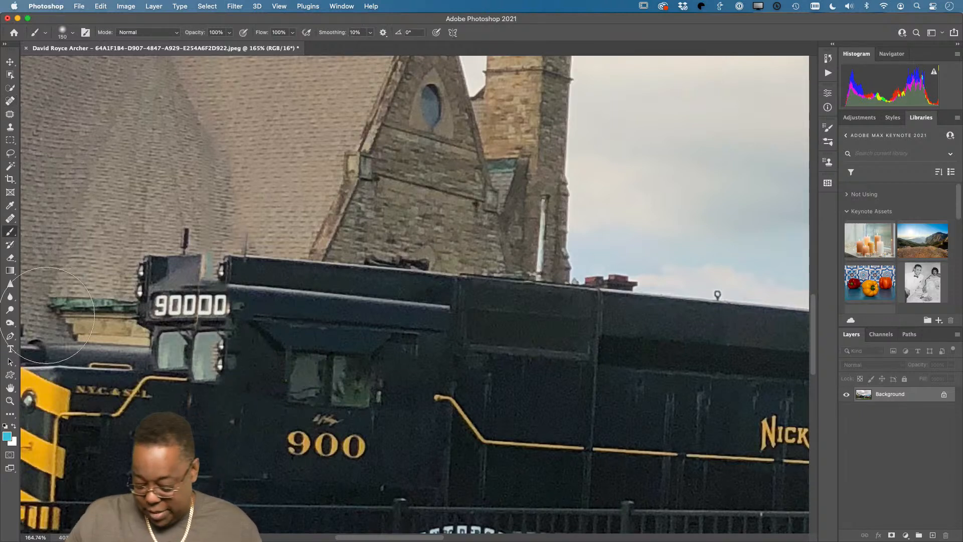
{"action": "key", "text": "bracketleft"}
{"action": "key", "text": "bracketleft"}
{"action": "key", "text": "bracketleft"}
{"action": "key", "text": "bracketleft"}
{"action": "key", "text": "bracketleft"}
{"action": "key", "text": "bracketleft"}
{"action": "key", "text": "bracketleft"}
{"action": "key", "text": "bracketleft"}
{"action": "key", "text": "bracketleft"}
{"action": "key", "text": "bracketleft"}
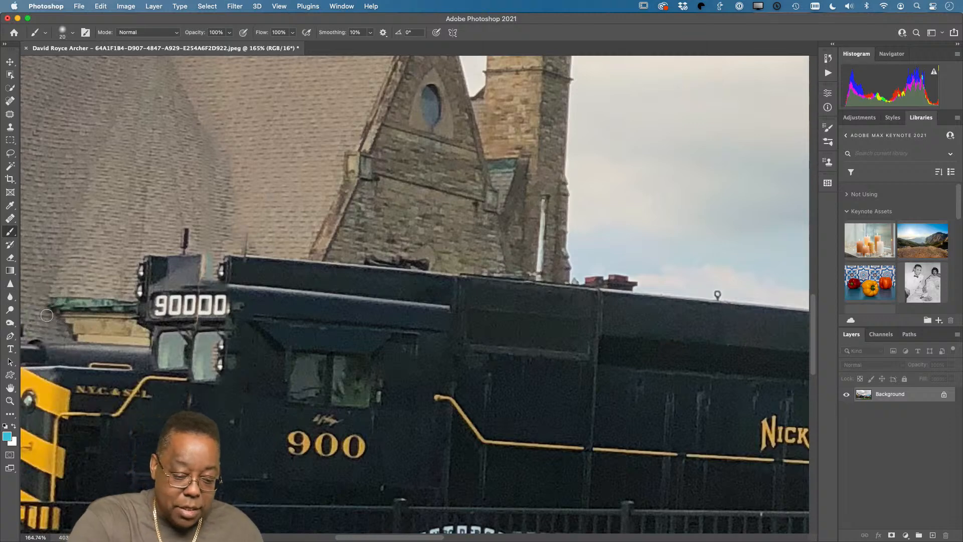
{"action": "key", "text": "alt"}
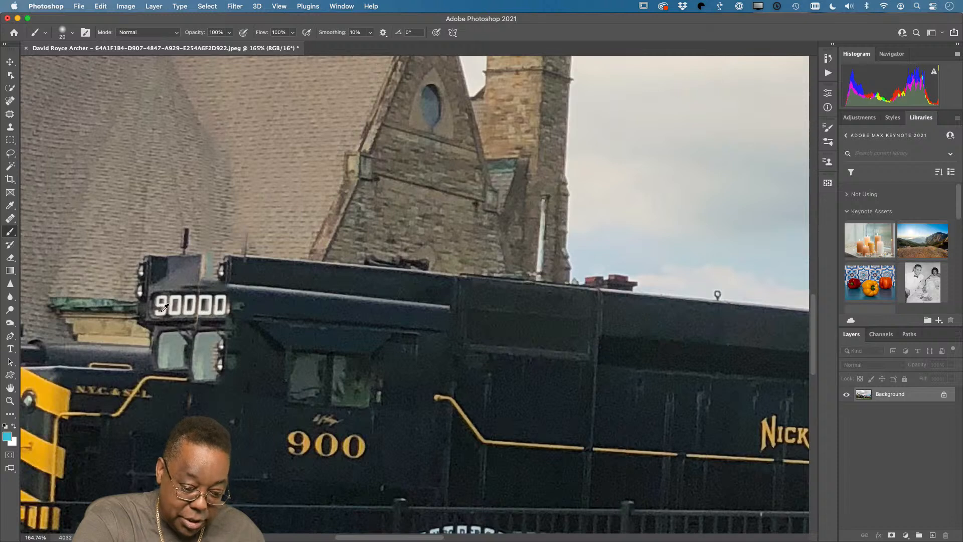
{"action": "left_click", "coordinate": [155, 306], "text": "alt"}
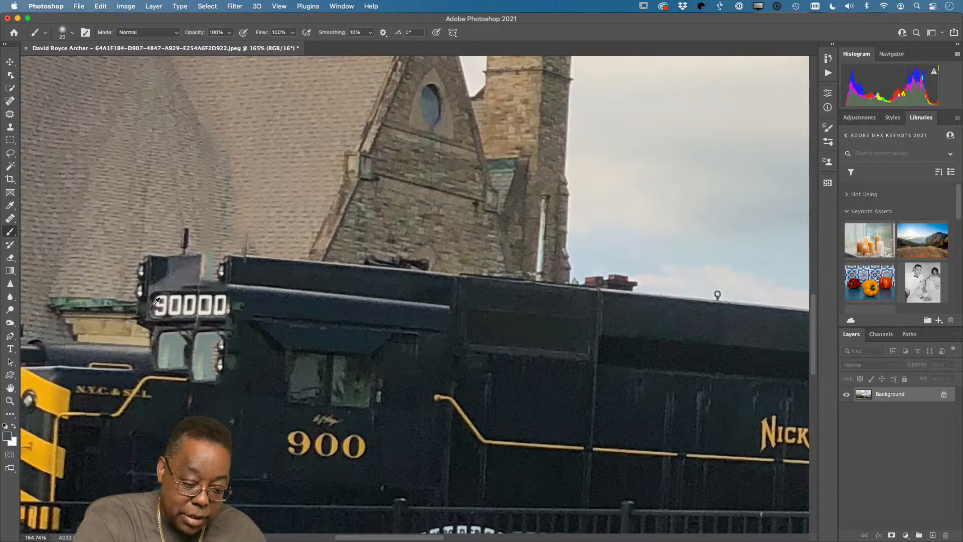
{"action": "mouse_move", "coordinate": [201, 307]}
{"action": "left_mouse_down"}
{"action": "mouse_move", "coordinate": [205, 296]}
{"action": "mouse_move", "coordinate": [202, 306]}
{"action": "mouse_move", "coordinate": [221, 307]}
{"action": "mouse_move", "coordinate": [227, 294]}
{"action": "mouse_move", "coordinate": [227, 313]}
{"action": "left_mouse_up"}
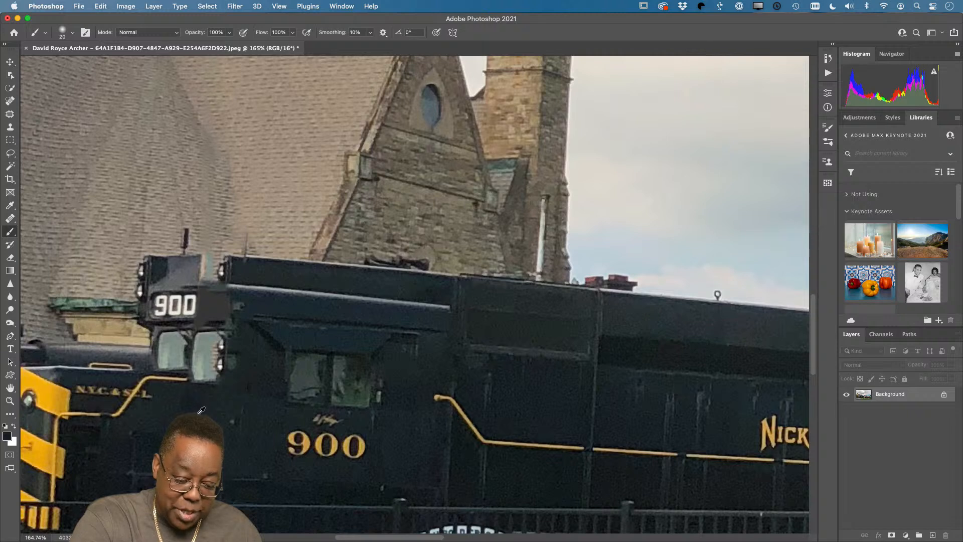
{"action": "mouse_move", "coordinate": [199, 391]}
{"action": "left_mouse_down"}
{"action": "mouse_move", "coordinate": [200, 339]}
{"action": "mouse_move", "coordinate": [196, 372]}
{"action": "mouse_move", "coordinate": [201, 352]}
{"action": "mouse_move", "coordinate": [208, 386]}
{"action": "mouse_move", "coordinate": [214, 343]}
{"action": "mouse_move", "coordinate": [209, 387]}
{"action": "mouse_move", "coordinate": [213, 381]}
{"action": "mouse_move", "coordinate": [217, 331]}
{"action": "mouse_move", "coordinate": [200, 335]}
{"action": "mouse_move", "coordinate": [198, 381]}
{"action": "mouse_move", "coordinate": [216, 330]}
{"action": "mouse_move", "coordinate": [198, 327]}
{"action": "mouse_move", "coordinate": [225, 319]}
{"action": "mouse_move", "coordinate": [242, 329]}
{"action": "mouse_move", "coordinate": [225, 327]}
{"action": "mouse_move", "coordinate": [233, 356]}
{"action": "mouse_move", "coordinate": [228, 387]}
{"action": "mouse_move", "coordinate": [220, 383]}
{"action": "mouse_move", "coordinate": [238, 378]}
{"action": "mouse_move", "coordinate": [211, 378]}
{"action": "left_mouse_up"}
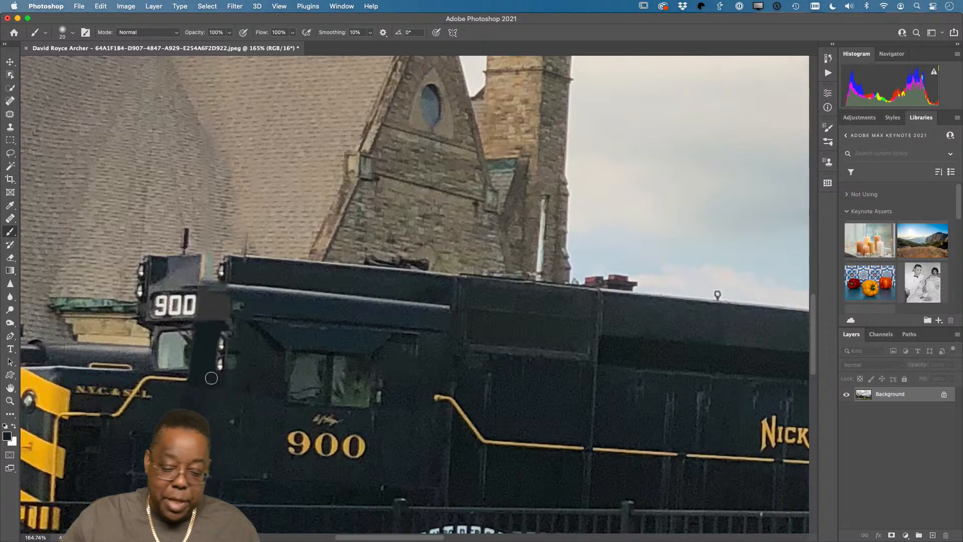
Patch a leftover blemish in the cloudy sky above the church with the Patch tool, using nearby clean sky, and deselect.
{"action": "key", "text": "super+0"}
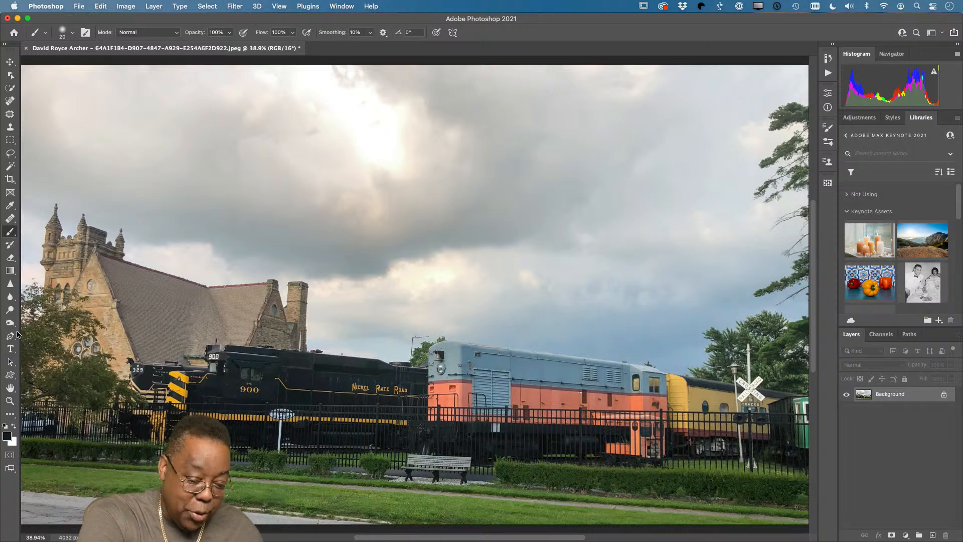
{"action": "left_click", "coordinate": [10, 114]}
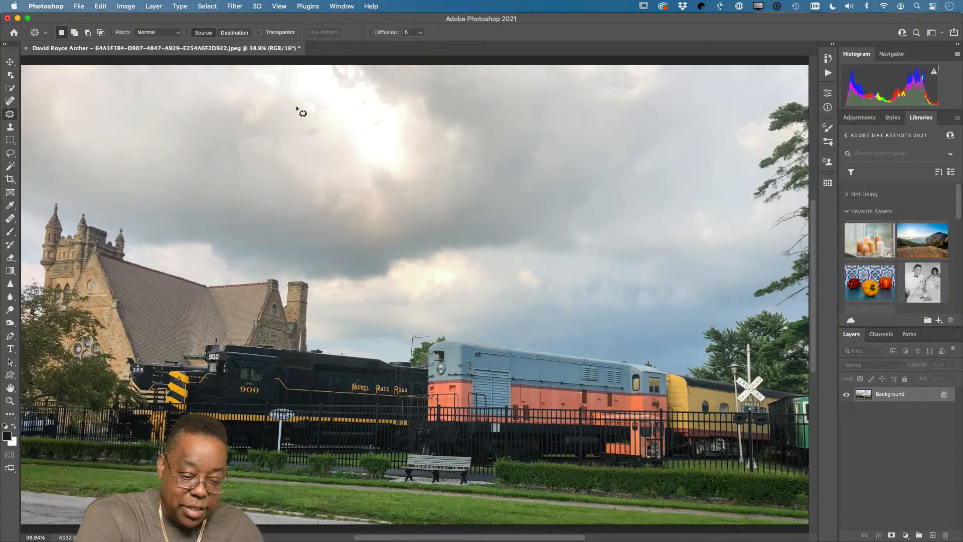
{"action": "mouse_move", "coordinate": [252, 174]}
{"action": "left_mouse_down"}
{"action": "mouse_move", "coordinate": [249, 106]}
{"action": "mouse_move", "coordinate": [227, 116]}
{"action": "mouse_move", "coordinate": [227, 183]}
{"action": "mouse_move", "coordinate": [260, 157]}
{"action": "mouse_move", "coordinate": [183, 179]}
{"action": "left_mouse_up"}
{"action": "key", "text": "ctrl+d"}
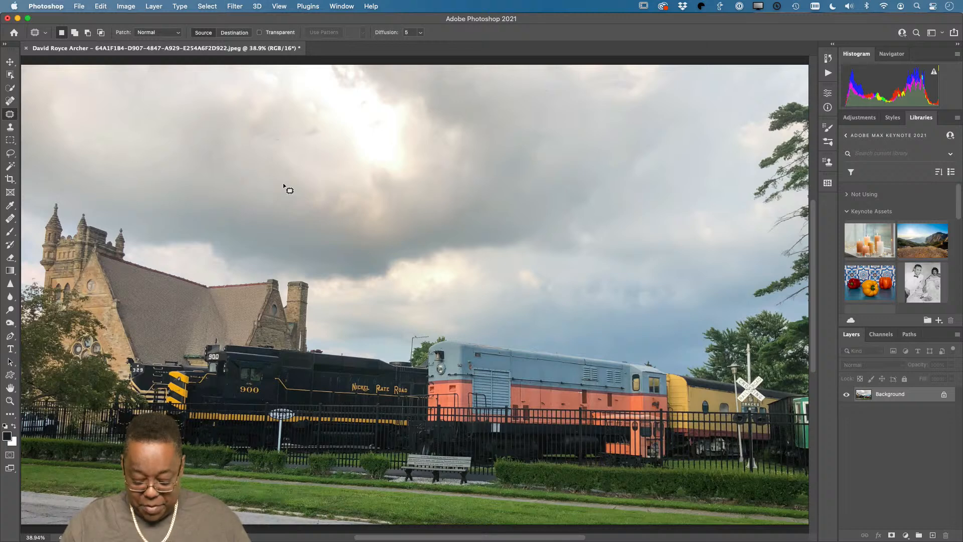
Save the retouched train photo, close it and switch back to Lightroom Classic.
{"action": "key", "text": "super+minus"}
{"action": "key", "text": "super+minus"}
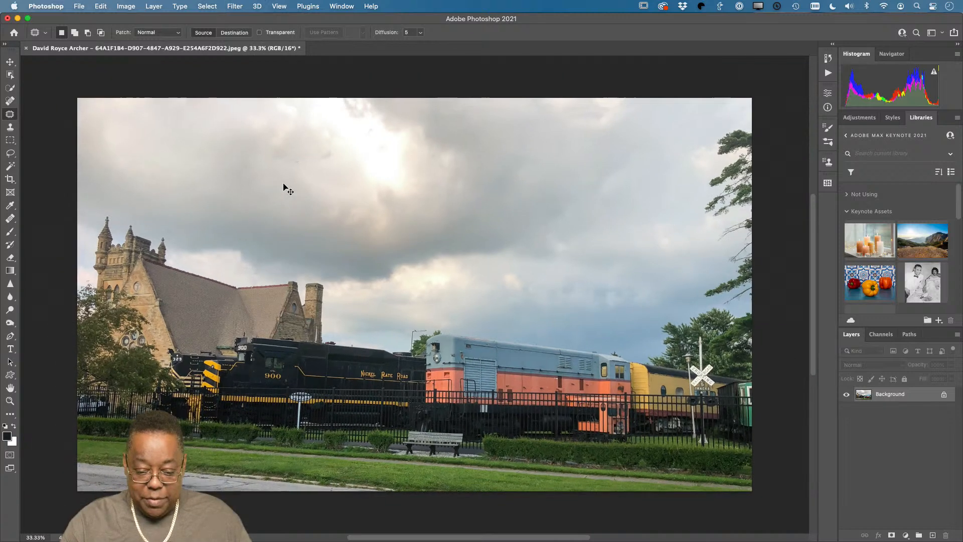
{"action": "key", "text": "super+equal"}
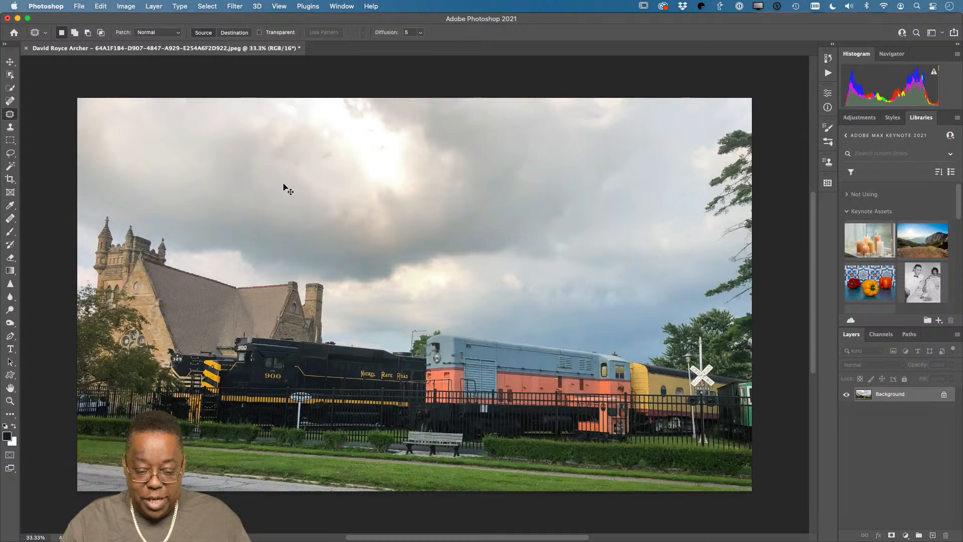
{"action": "key", "text": "super+s"}
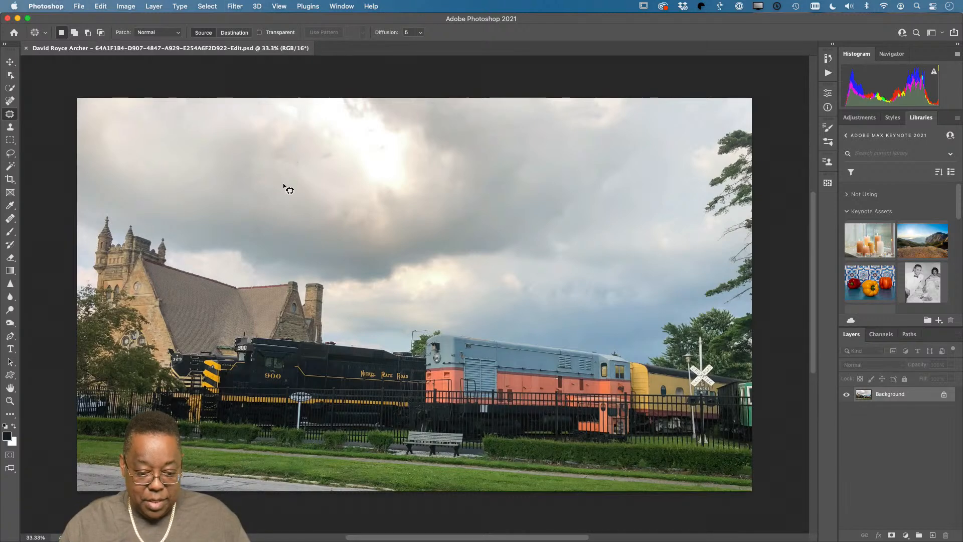
{"action": "key", "text": "super+w"}
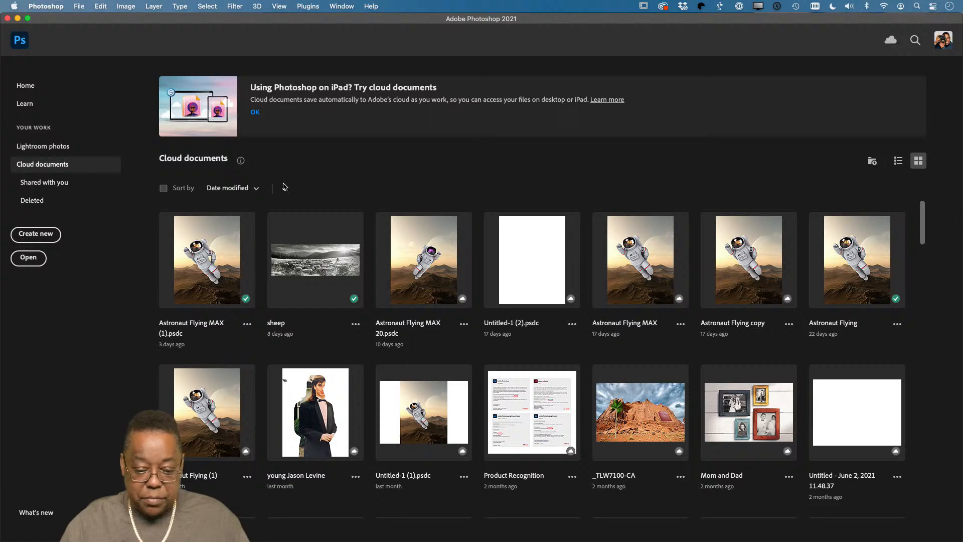
{"action": "key", "text": "super+Tab"}
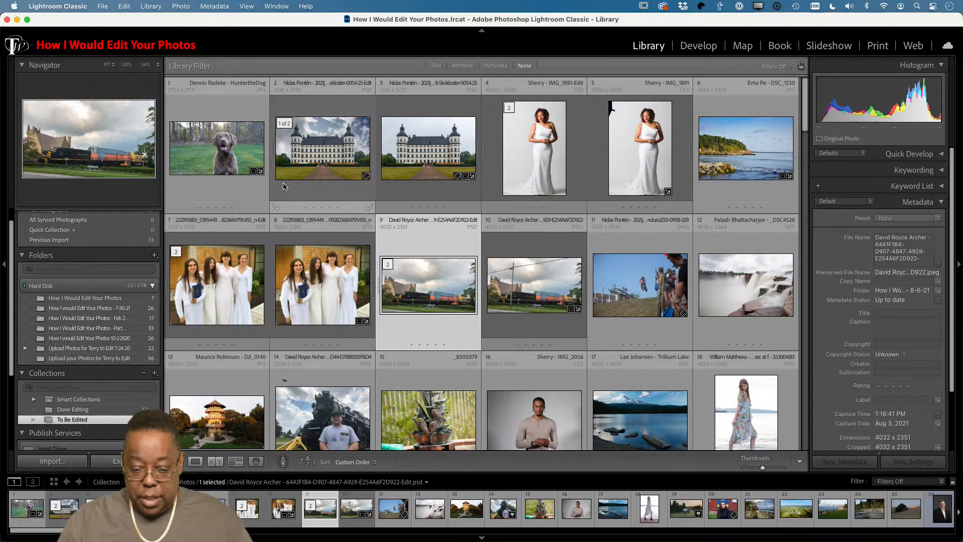
Compare the original and retouched train photos in full-screen view to check the wire and pole removal.
{"action": "key", "text": "Right"}
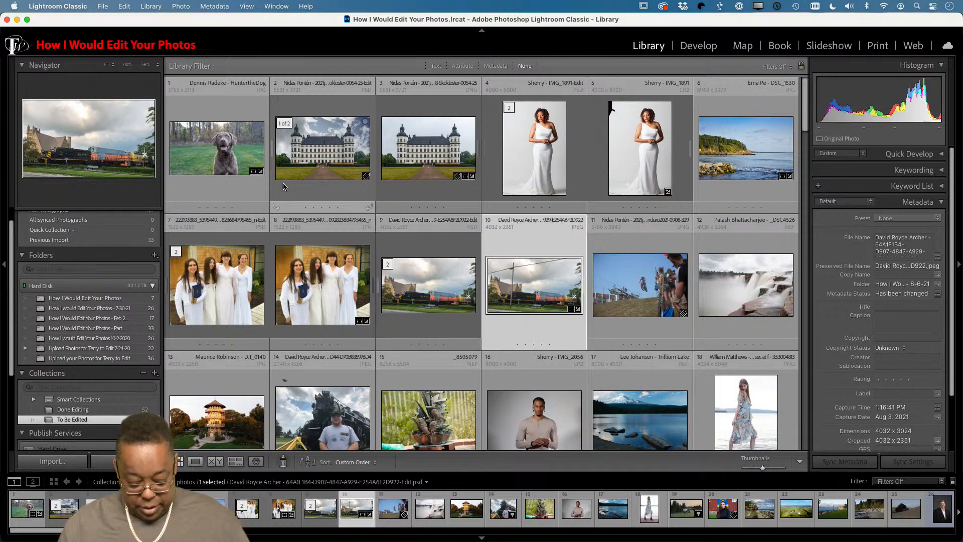
{"action": "key", "text": "f"}
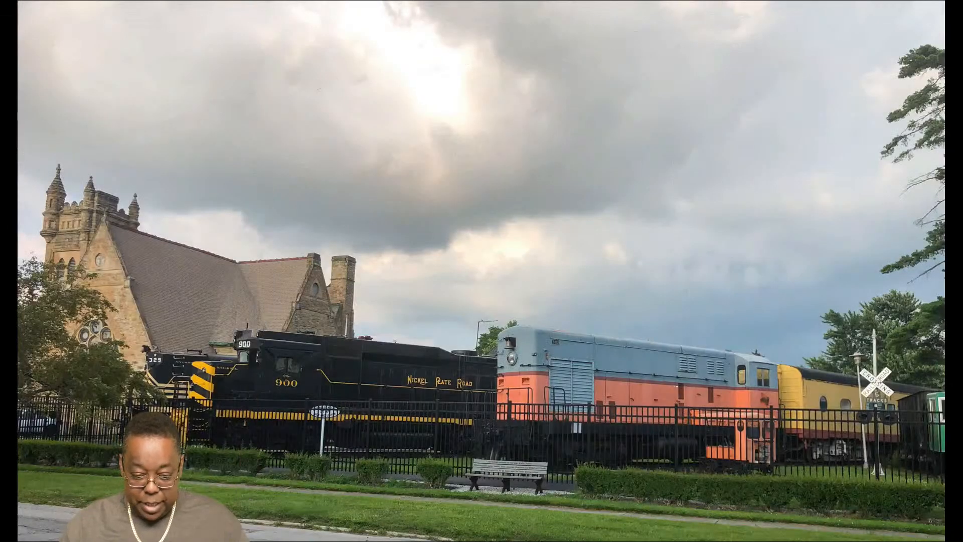
{"action": "key", "text": "Right"}
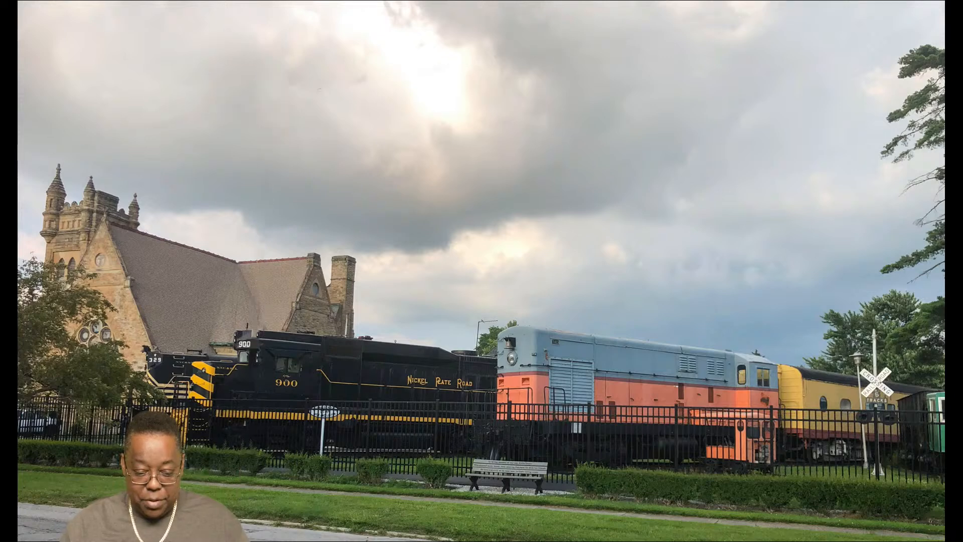
{"action": "key", "text": "Left"}
{"action": "key", "text": "Right"}
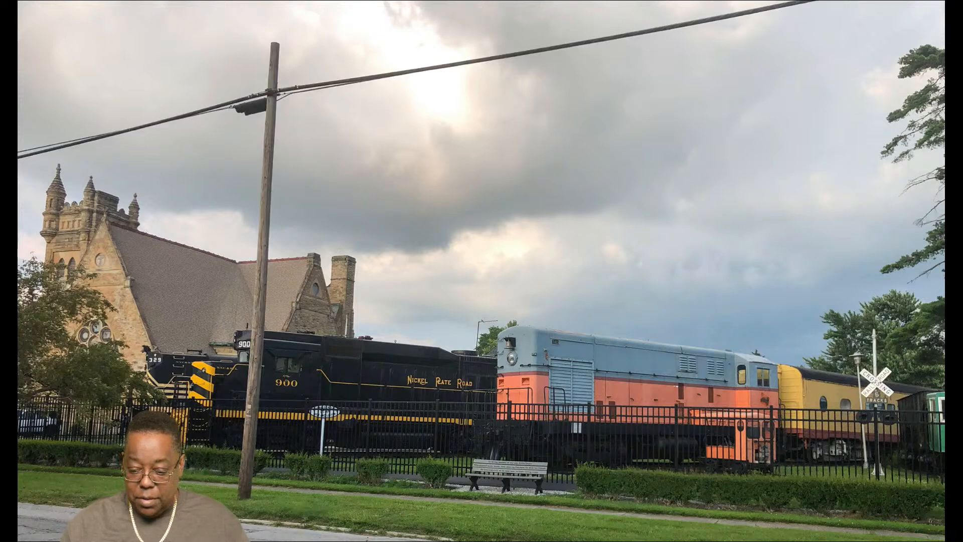
{"action": "key", "text": "Left"}
{"action": "key", "text": "Escape"}
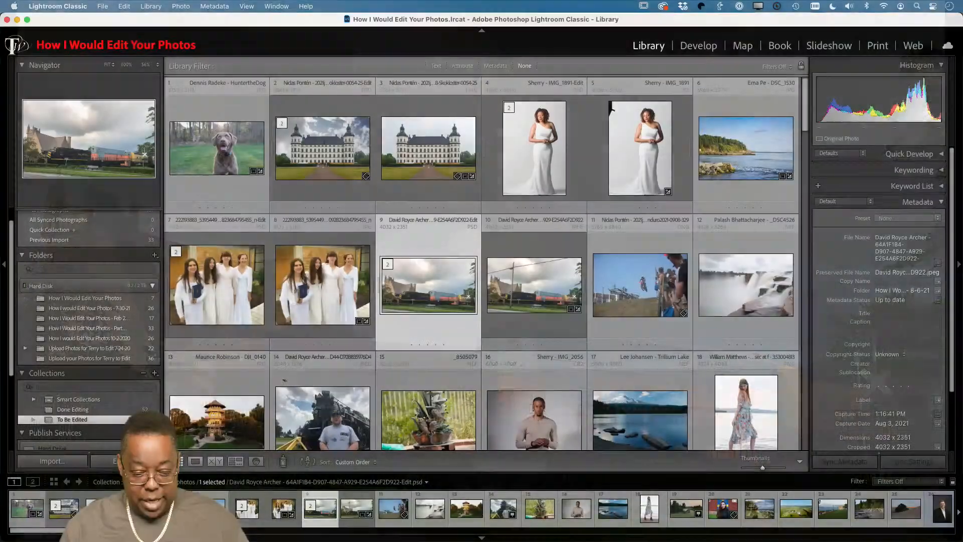
Apply the Vertical Upright perspective correction to the retouched train photo in Develop.
{"action": "key", "text": "d"}
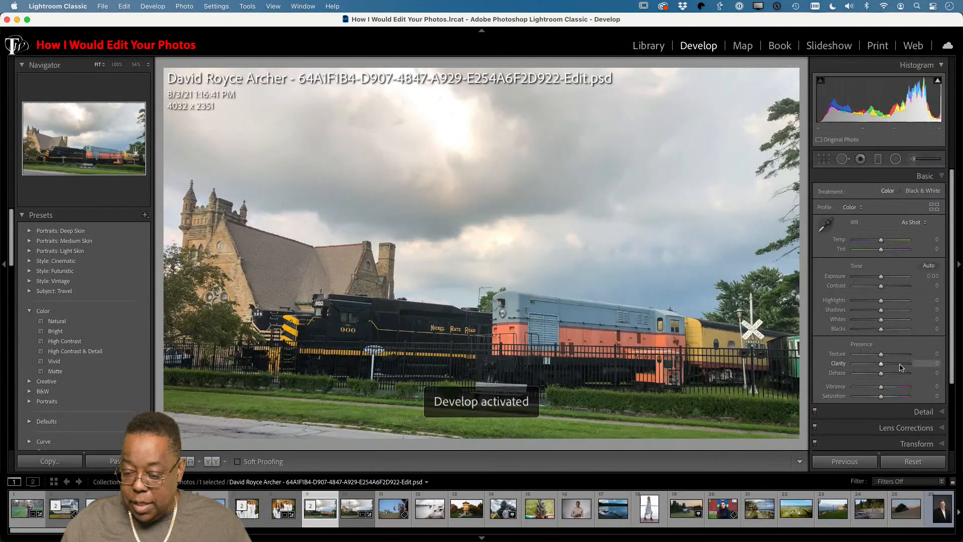
{"action": "scroll", "coordinate": [903, 408], "scroll_direction": "down", "scroll_amount": 2}
{"action": "left_click", "coordinate": [908, 401]}
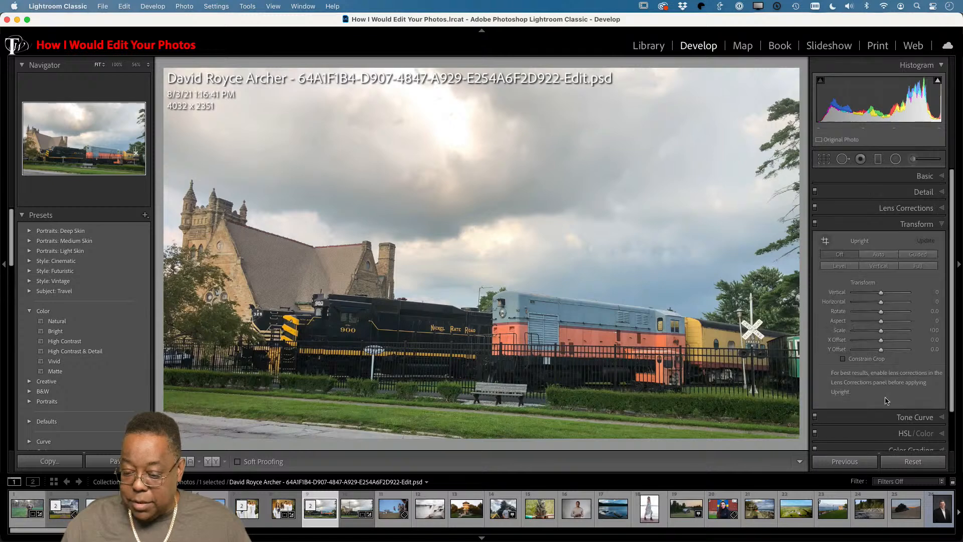
{"action": "left_click", "coordinate": [880, 265]}
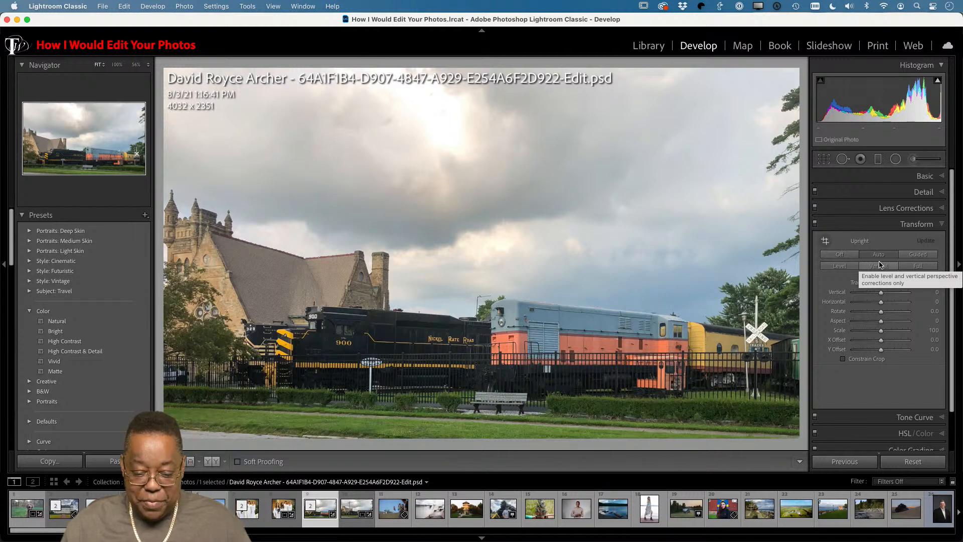
Open the motocross jump photo in Develop and enable lens profile corrections for it.
{"action": "key", "text": "g"}
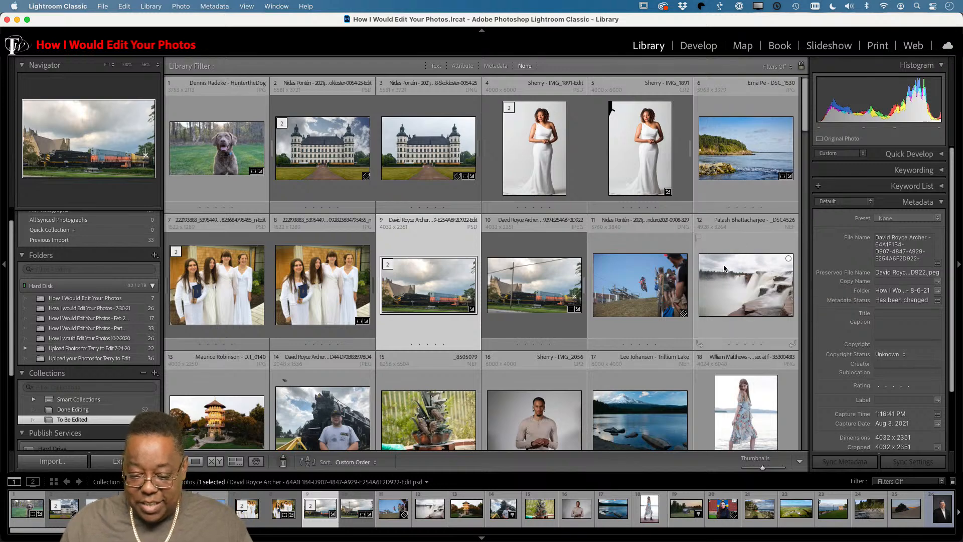
{"action": "left_click", "coordinate": [623, 300]}
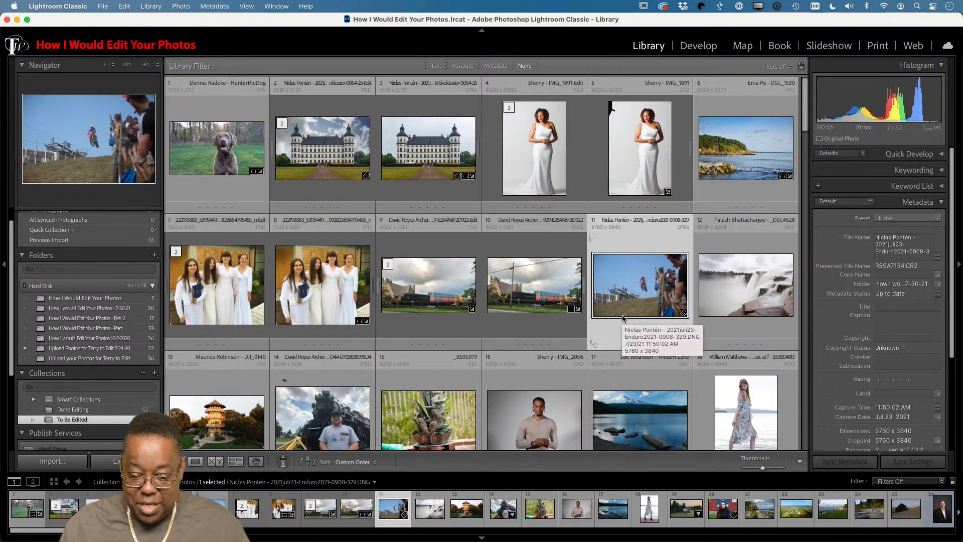
{"action": "key", "text": "d"}
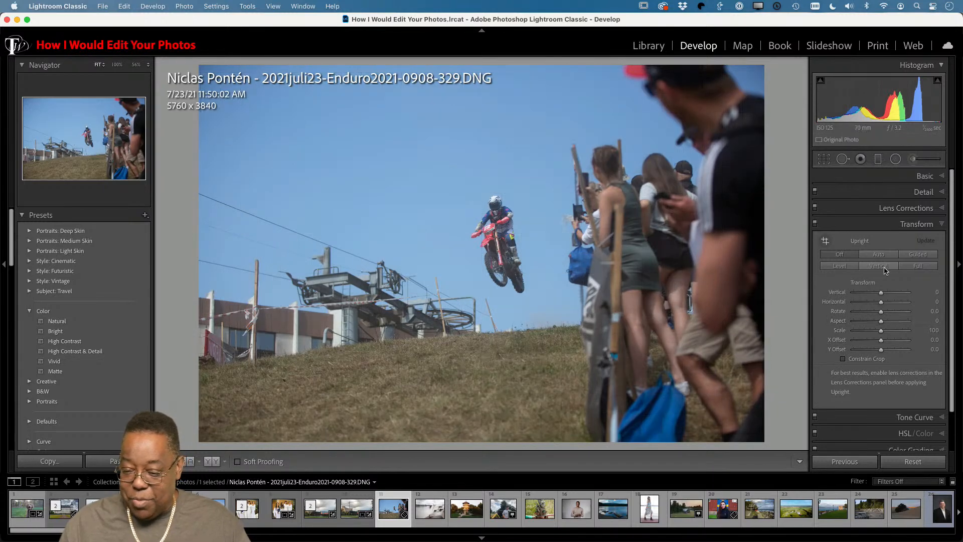
{"action": "left_click", "coordinate": [904, 209]}
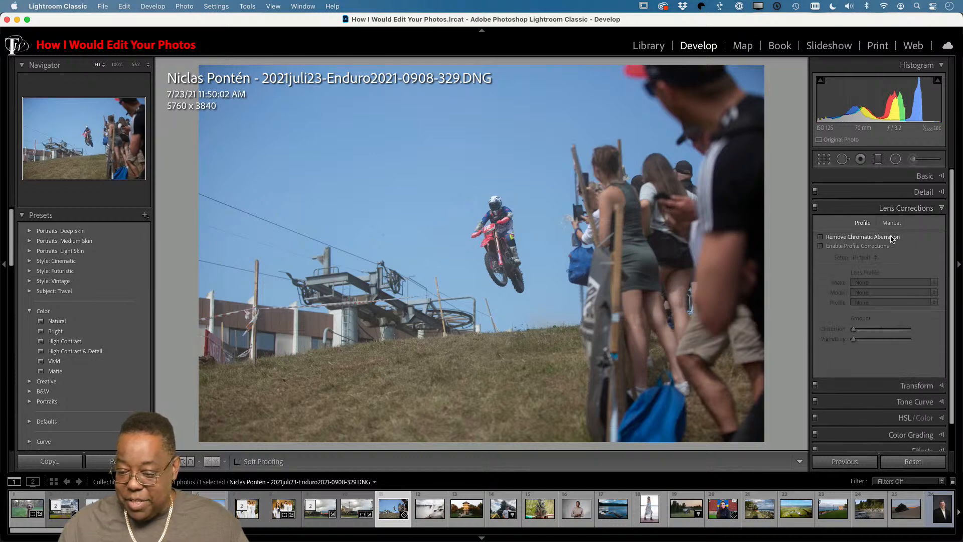
{"action": "left_click", "coordinate": [847, 246]}
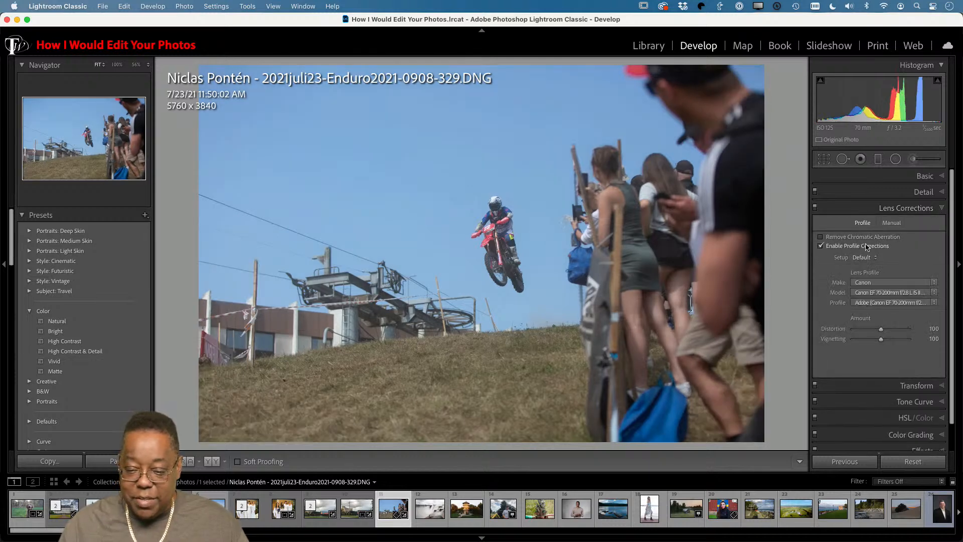
Set the motocross photo's profile to Adobe Landscape and apply Auto tone.
{"action": "key", "text": "super+1"}
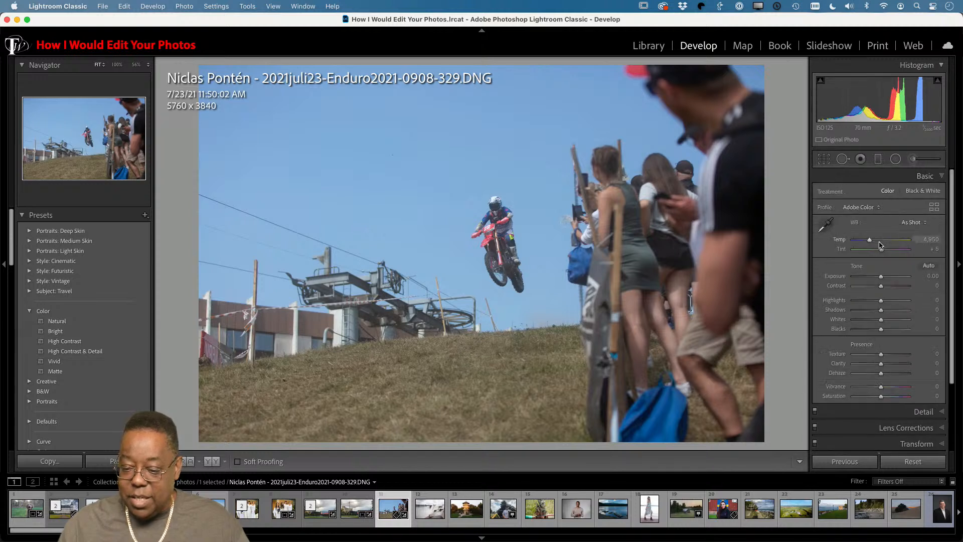
{"action": "left_click", "coordinate": [864, 208]}
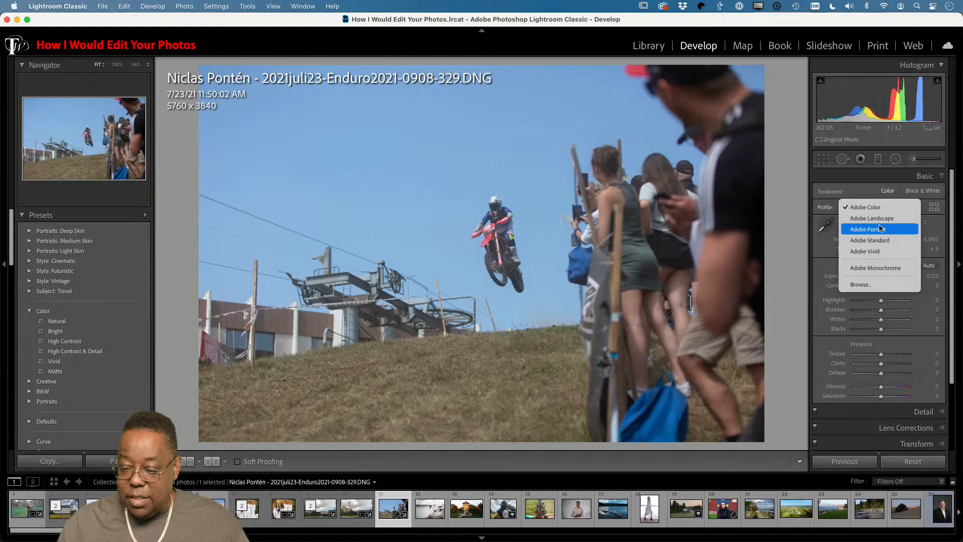
{"action": "left_click", "coordinate": [872, 218]}
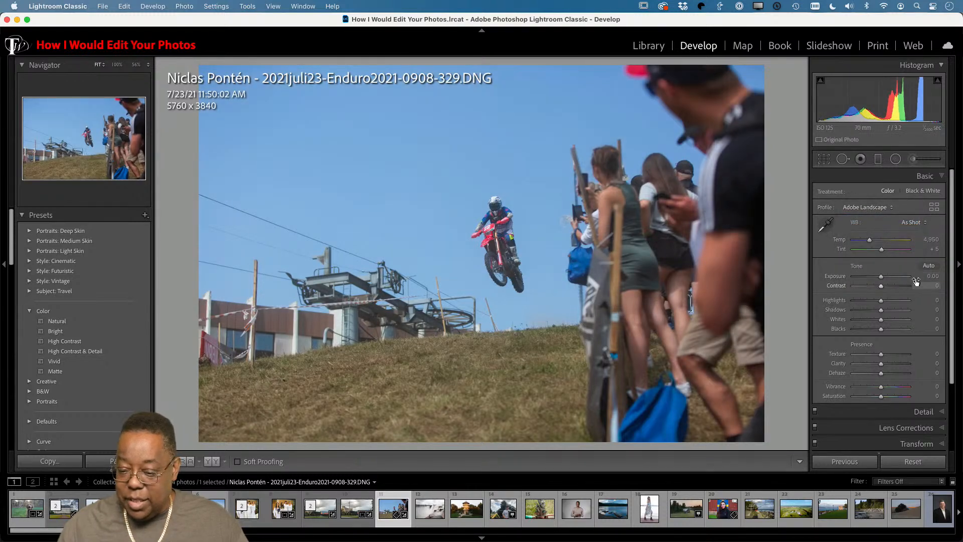
{"action": "left_click", "coordinate": [928, 266]}
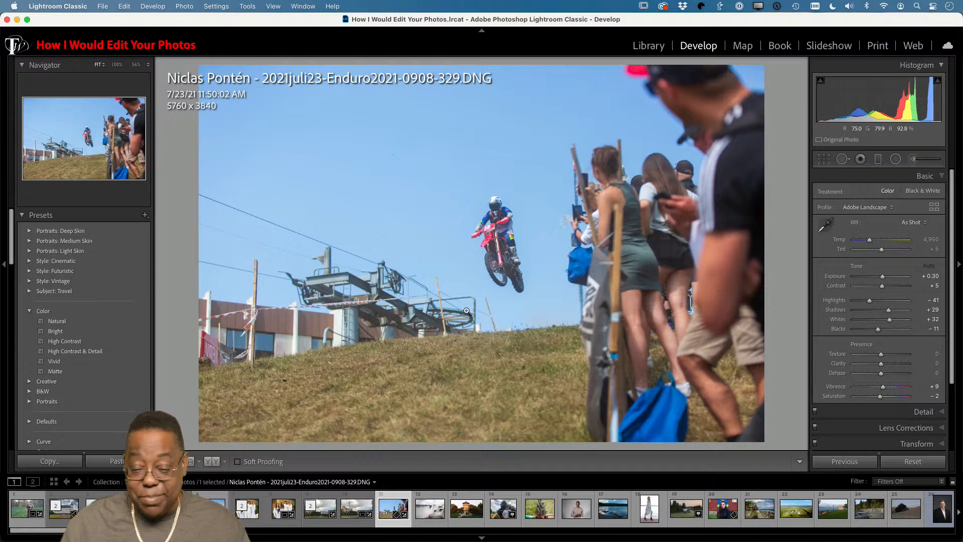
{"action": "key", "text": "r"}
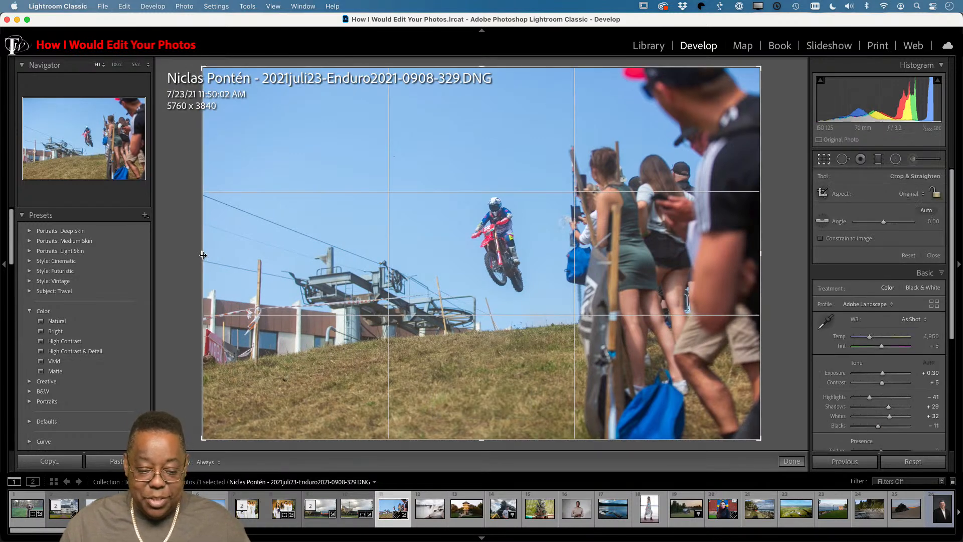
{"action": "left_click_drag", "start_coordinate": [203, 255], "coordinate": [335, 256]}
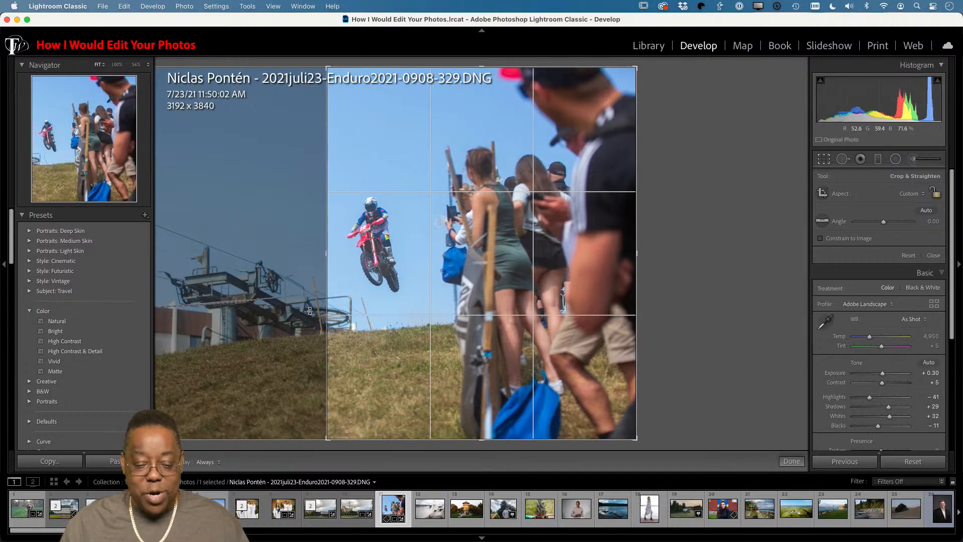
{"action": "key", "text": "Escape"}
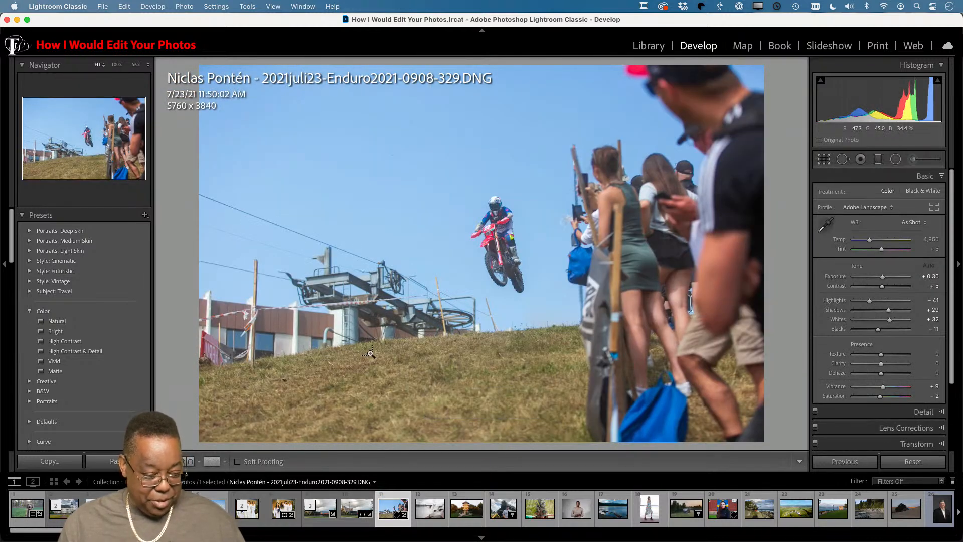
Send the motocross photo to Photoshop and select the grassy hill with the Quick Selection tool at brush size 300.
{"action": "key", "text": "super+e"}
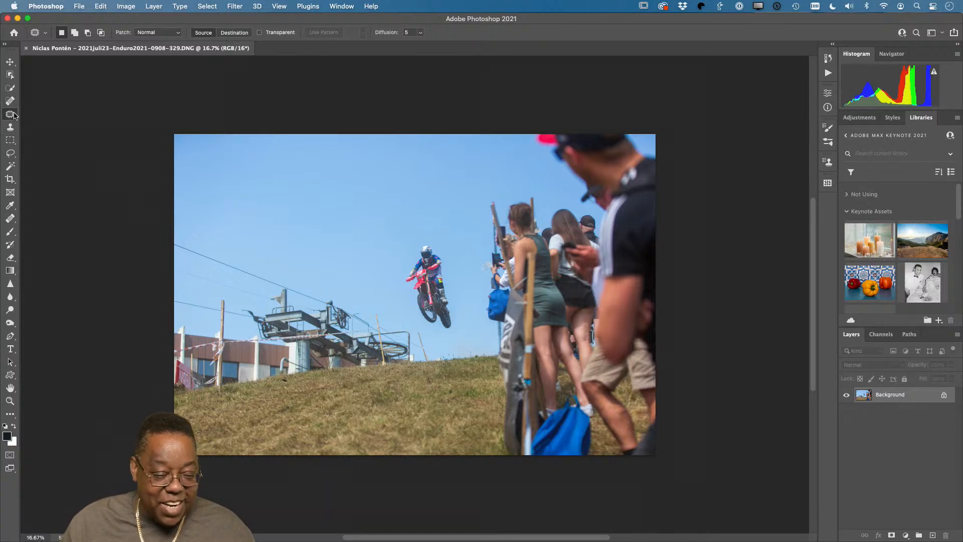
{"action": "left_click", "coordinate": [10, 88]}
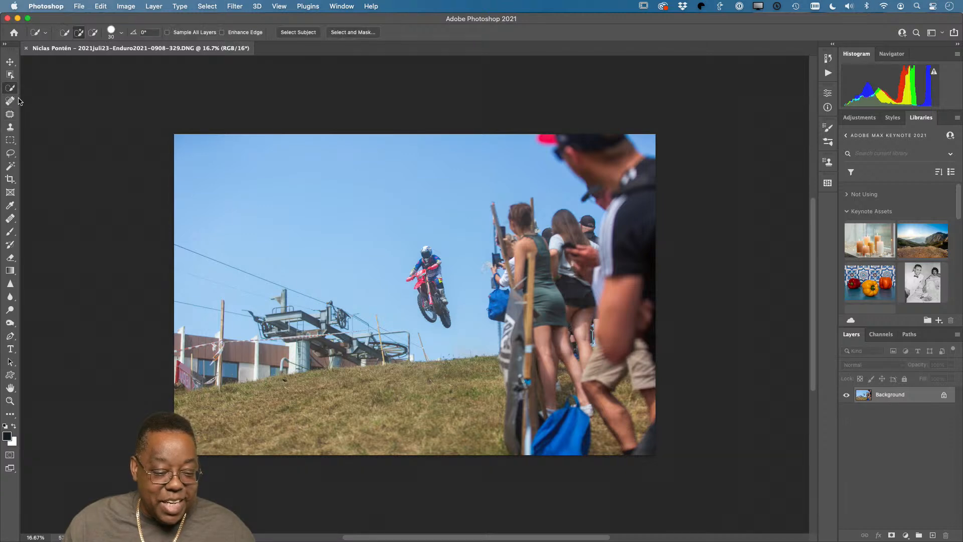
{"action": "key", "text": "bracketright"}
{"action": "key", "text": "bracketright"}
{"action": "key", "text": "bracketright"}
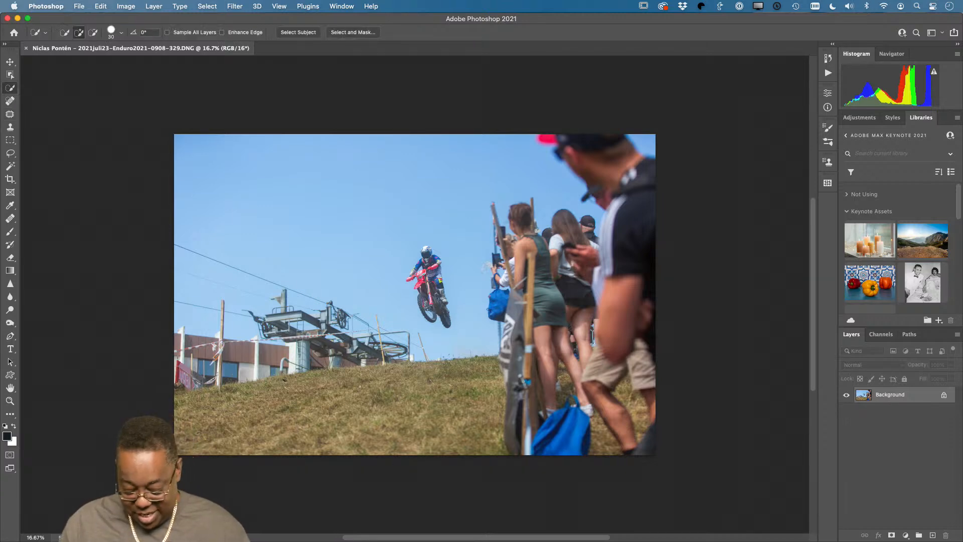
{"action": "key", "text": "bracketright"}
{"action": "key", "text": "bracketright"}
{"action": "key", "text": "bracketright"}
{"action": "key", "text": "bracketright"}
{"action": "key", "text": "bracketright"}
{"action": "key", "text": "bracketright"}
{"action": "key", "text": "bracketright"}
{"action": "key", "text": "bracketright"}
{"action": "key", "text": "bracketright"}
{"action": "key", "text": "bracketright"}
{"action": "key", "text": "bracketright"}
{"action": "key", "text": "bracketright"}
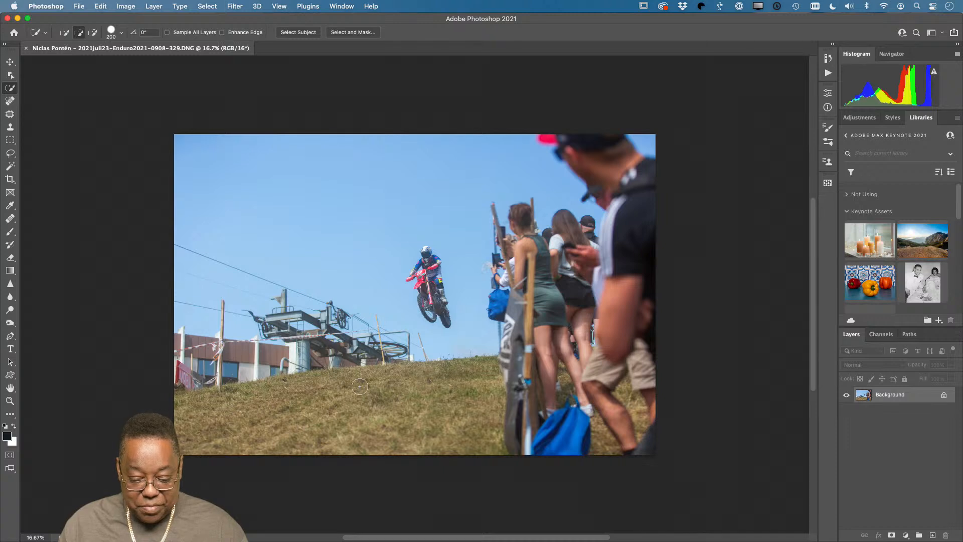
{"action": "mouse_move", "coordinate": [354, 384]}
{"action": "left_mouse_down"}
{"action": "mouse_move", "coordinate": [276, 409]}
{"action": "mouse_move", "coordinate": [360, 439]}
{"action": "mouse_move", "coordinate": [451, 435]}
{"action": "left_mouse_up"}
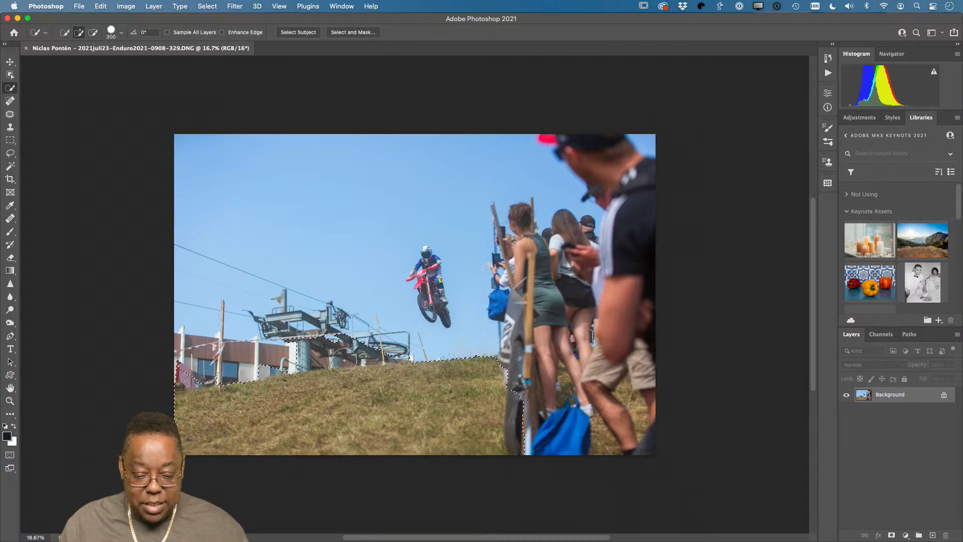
Refine the hill selection along its upper edge, subtracting the ski lift base and building and adding back missed grass.
{"action": "mouse_move", "coordinate": [332, 339]}
{"action": "left_mouse_down"}
{"action": "mouse_move", "coordinate": [273, 350]}
{"action": "mouse_move", "coordinate": [351, 348]}
{"action": "left_mouse_up"}
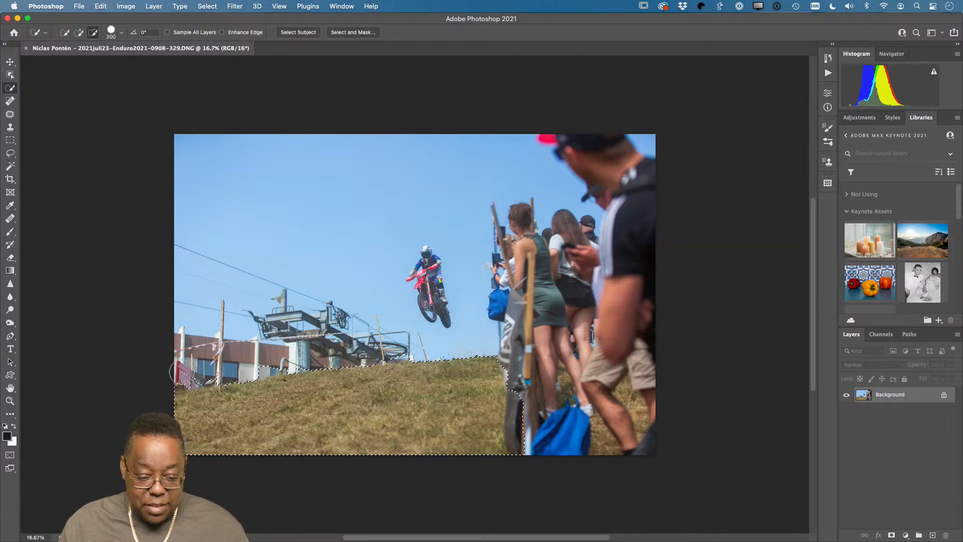
{"action": "left_click_drag", "start_coordinate": [242, 368], "coordinate": [342, 352]}
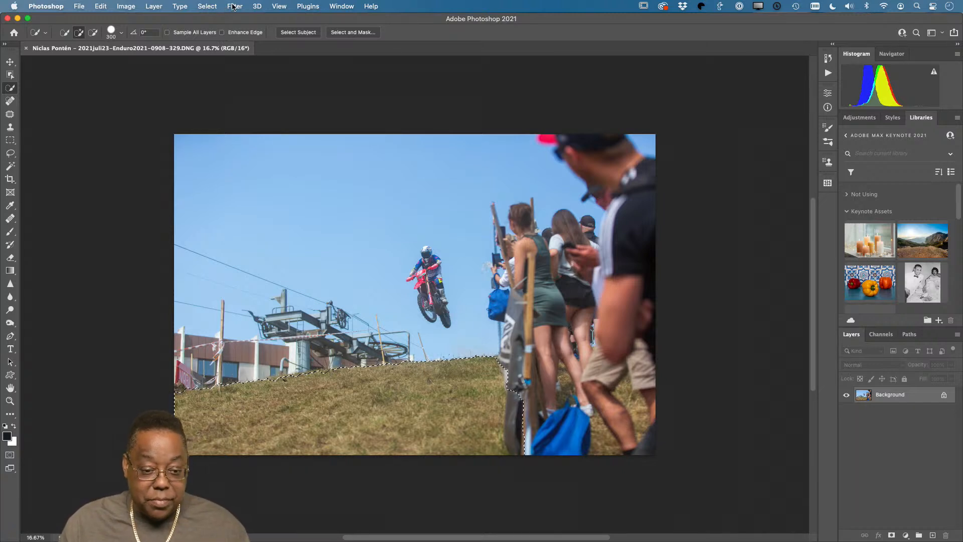
Invert the hill selection and set the Clone Stamp tool's brush size to 600.
{"action": "left_click", "coordinate": [213, 6]}
{"action": "left_click", "coordinate": [220, 49]}
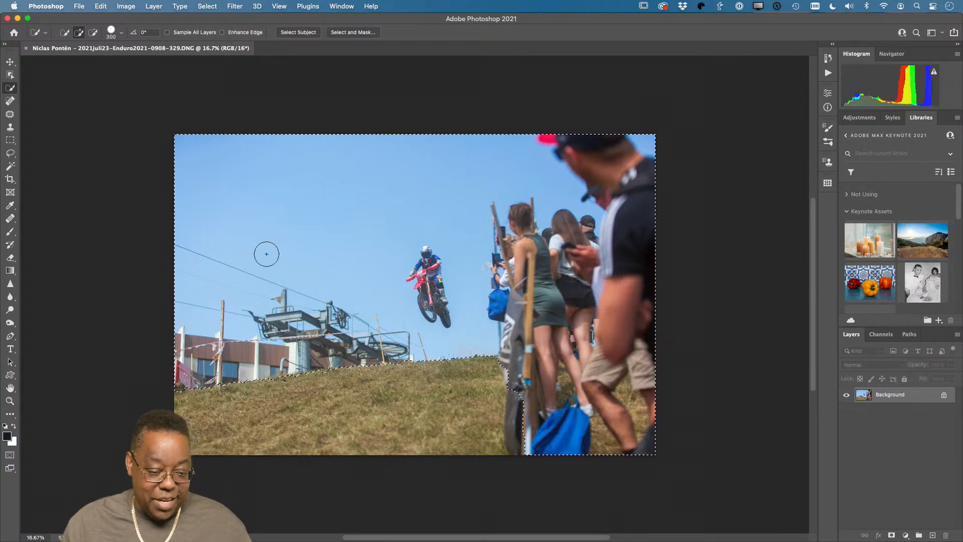
{"action": "key", "text": "s"}
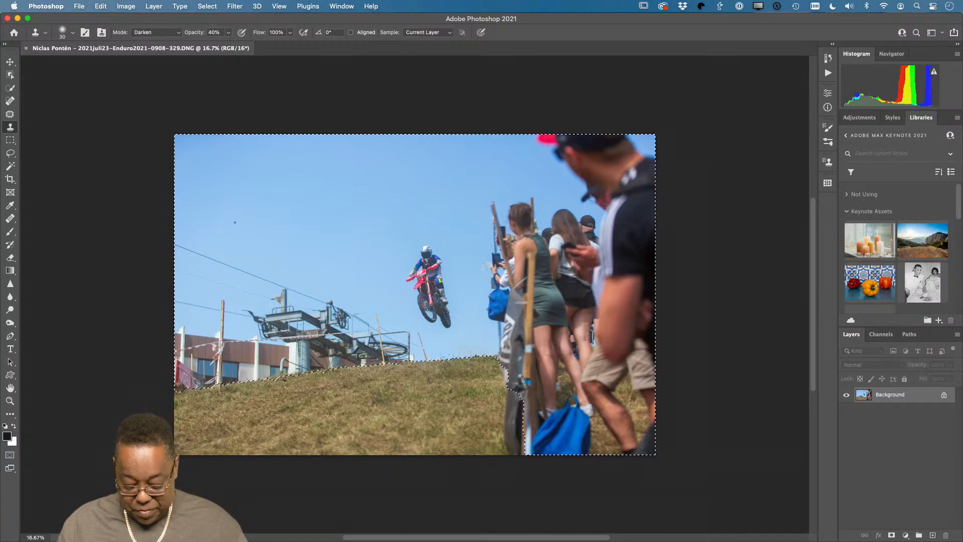
{"action": "key", "text": "bracketright"}
{"action": "key", "text": "bracketright"}
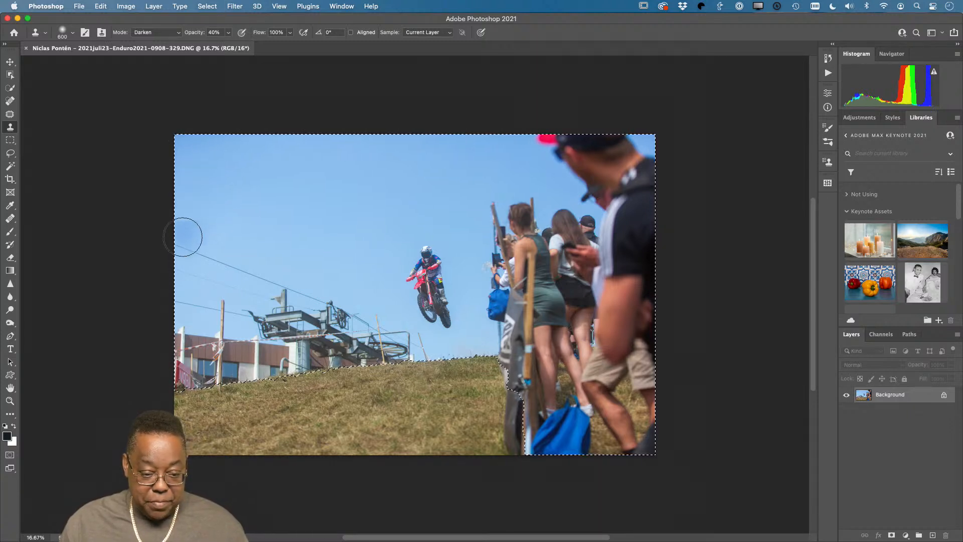
Test a Clone Stamp stroke on the sky, and set the tool's blend mode to Normal and its opacity to 100%.
{"action": "mouse_move", "coordinate": [187, 236]}
{"action": "left_mouse_down"}
{"action": "mouse_move", "coordinate": [185, 286]}
{"action": "mouse_move", "coordinate": [201, 257]}
{"action": "left_mouse_up"}
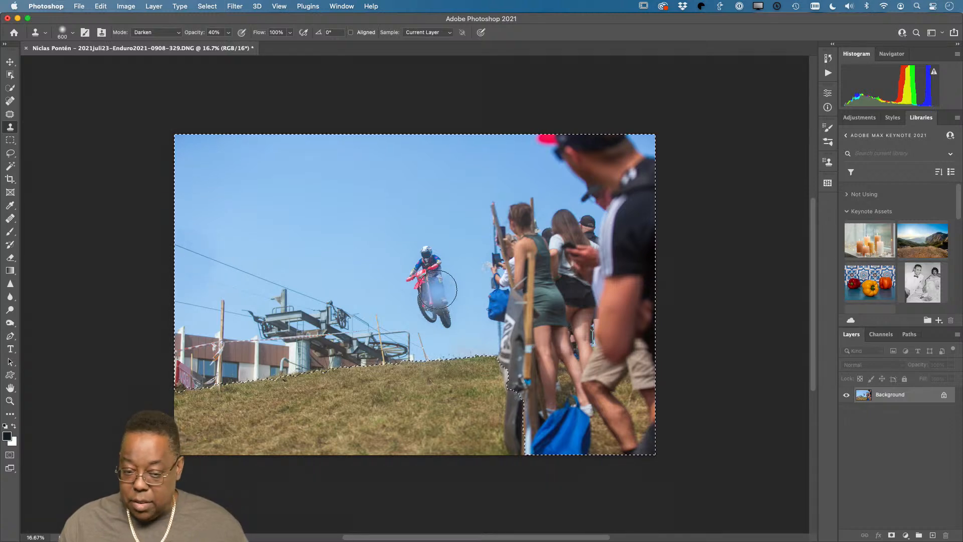
{"action": "left_click", "coordinate": [156, 32]}
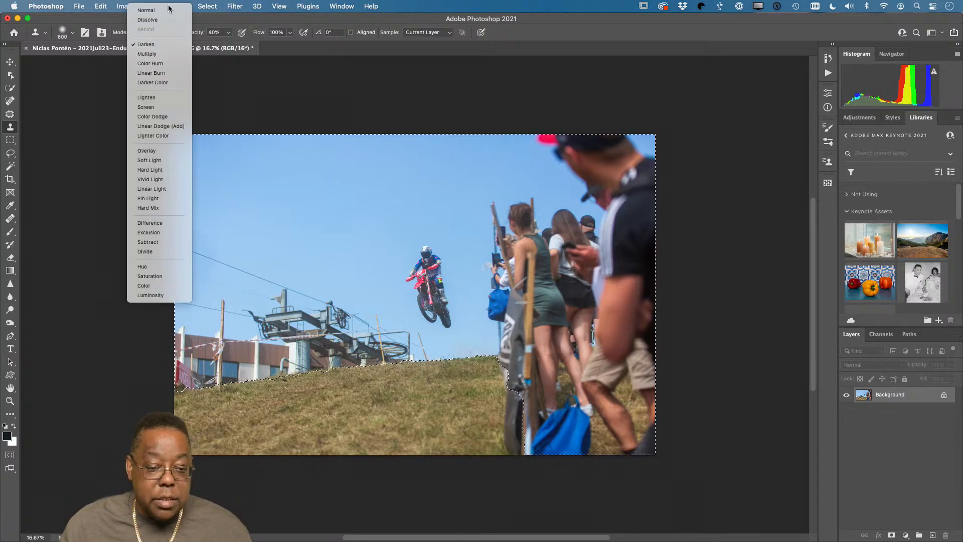
{"action": "left_click", "coordinate": [170, 10]}
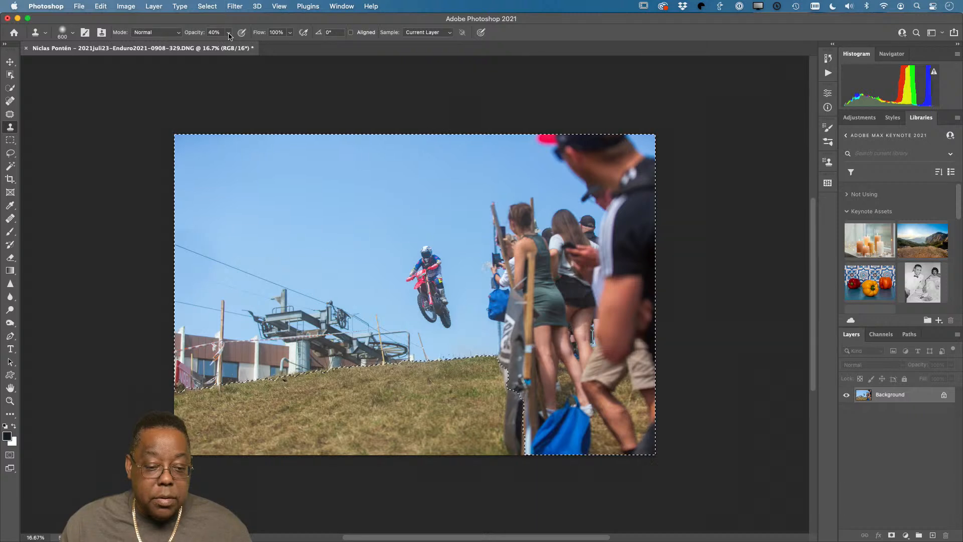
{"action": "left_click", "coordinate": [228, 32]}
{"action": "left_click_drag", "start_coordinate": [228, 44], "coordinate": [318, 58]}
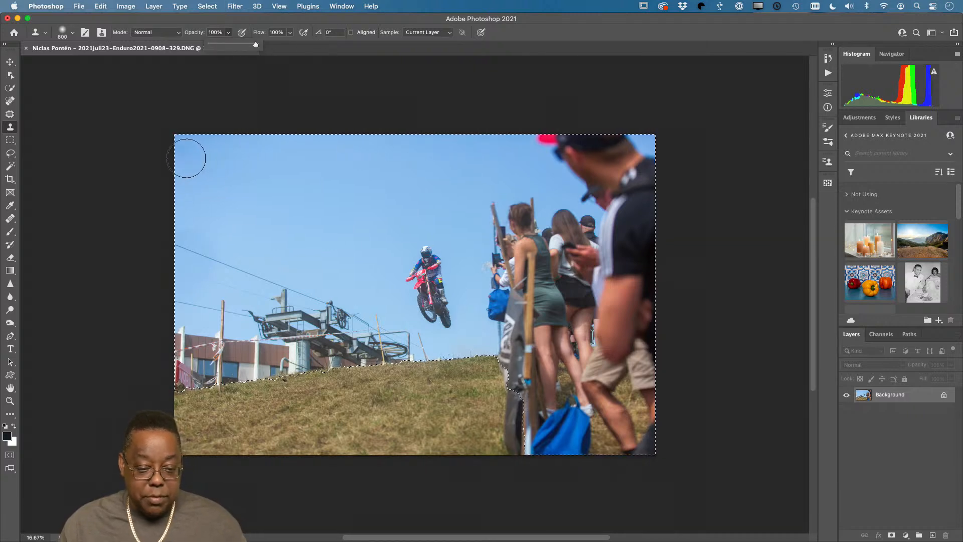
Try cloning sky from the photo's upper-left area over the cables and building, and undo those strokes.
{"action": "left_click", "coordinate": [194, 155]}
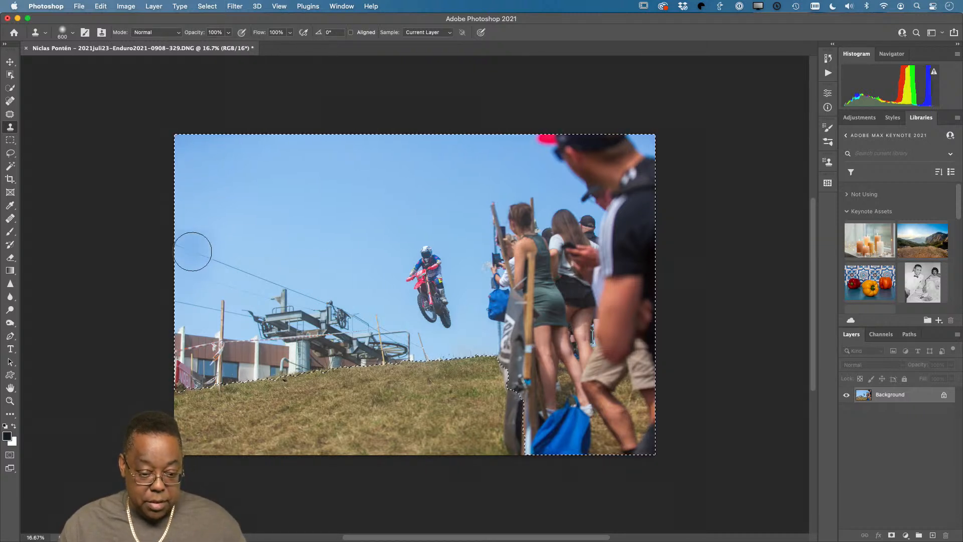
{"action": "left_click_drag", "start_coordinate": [193, 252], "coordinate": [204, 268]}
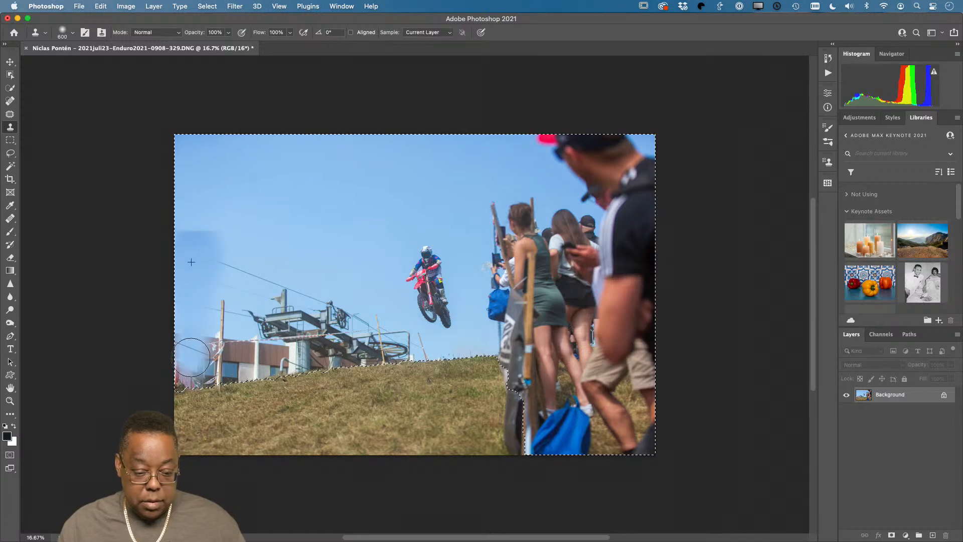
{"action": "left_click_drag", "start_coordinate": [182, 377], "coordinate": [185, 317]}
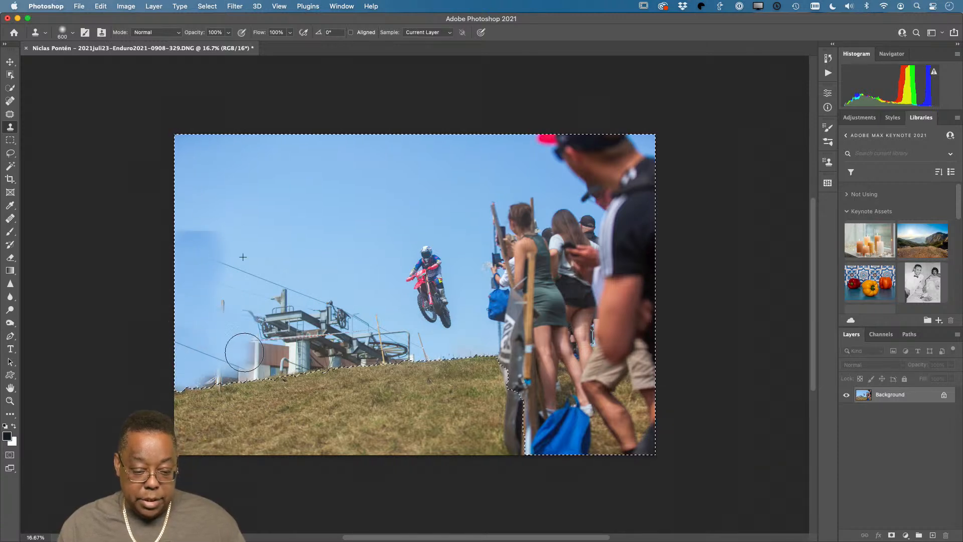
{"action": "mouse_move", "coordinate": [202, 358]}
{"action": "left_mouse_down"}
{"action": "mouse_move", "coordinate": [262, 350]}
{"action": "mouse_move", "coordinate": [200, 348]}
{"action": "left_mouse_up"}
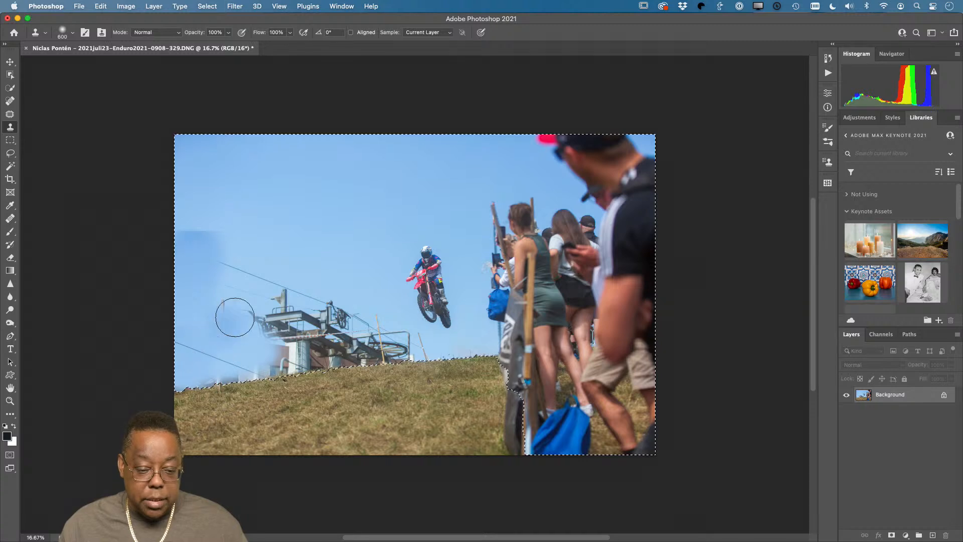
{"action": "key", "text": "super+z"}
{"action": "key", "text": "super+z"}
{"action": "key", "text": "super+z"}
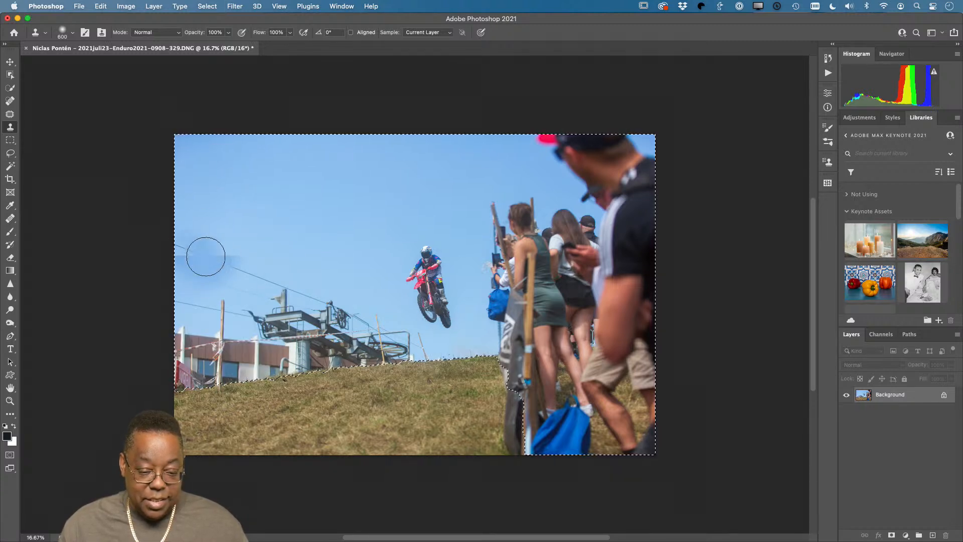
{"action": "key", "text": "super+z"}
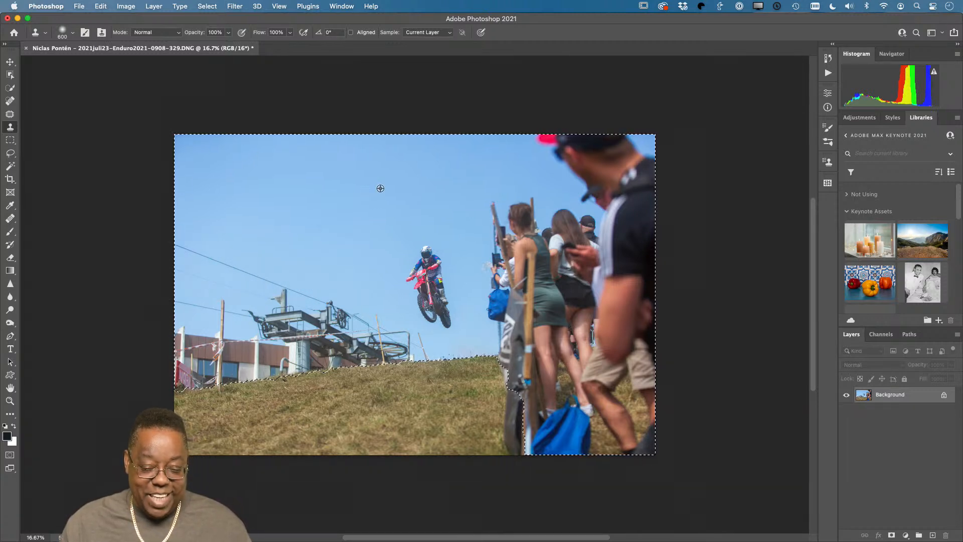
Clone clean sky over the cables, building, ski lift and poles along the whole hill edge up to the spectators.
{"action": "left_click", "coordinate": [230, 258]}
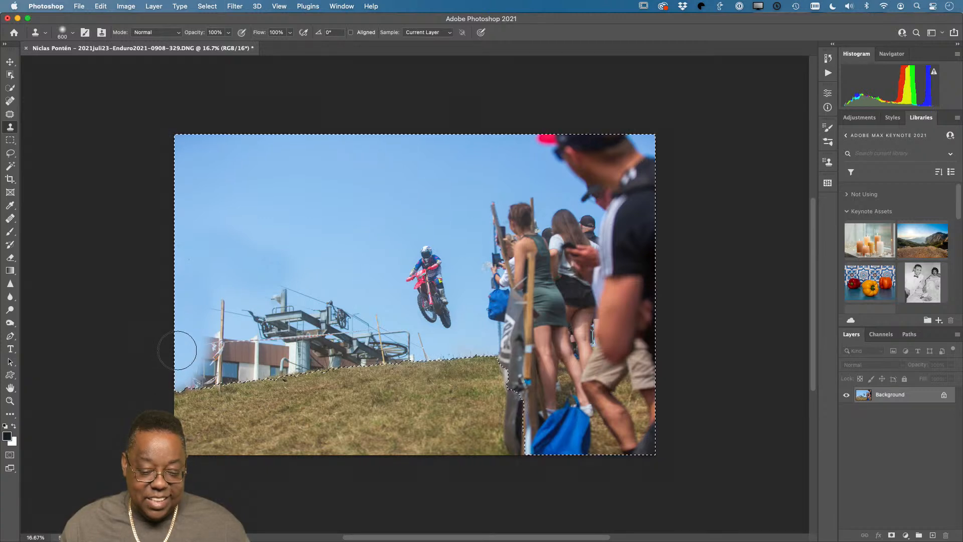
{"action": "left_click", "coordinate": [341, 188], "text": "alt"}
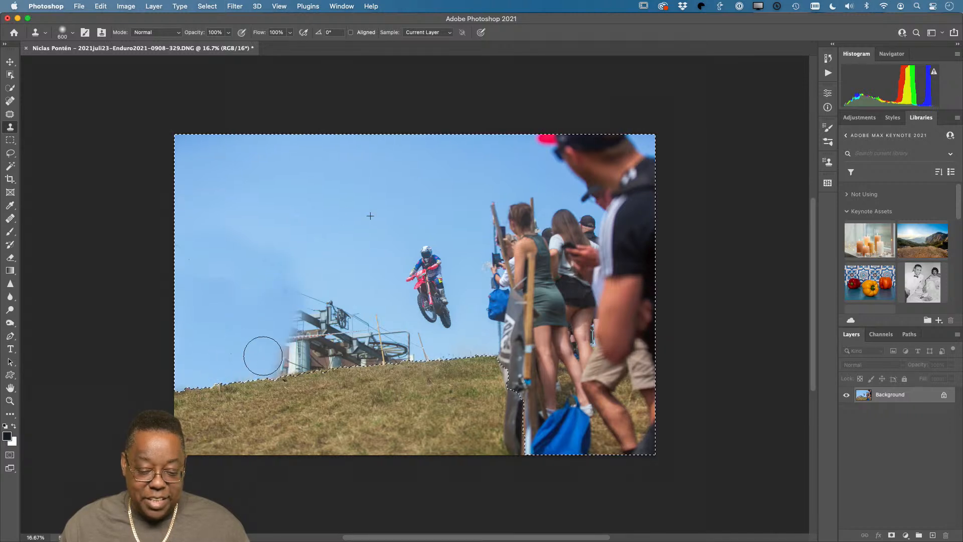
{"action": "left_click_drag", "start_coordinate": [295, 348], "coordinate": [285, 360]}
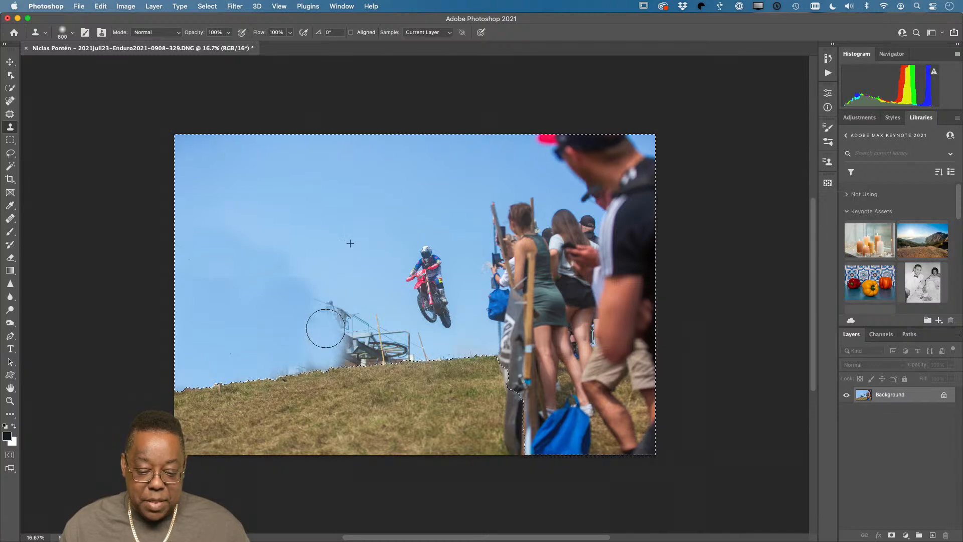
{"action": "left_click_drag", "start_coordinate": [326, 328], "coordinate": [316, 308]}
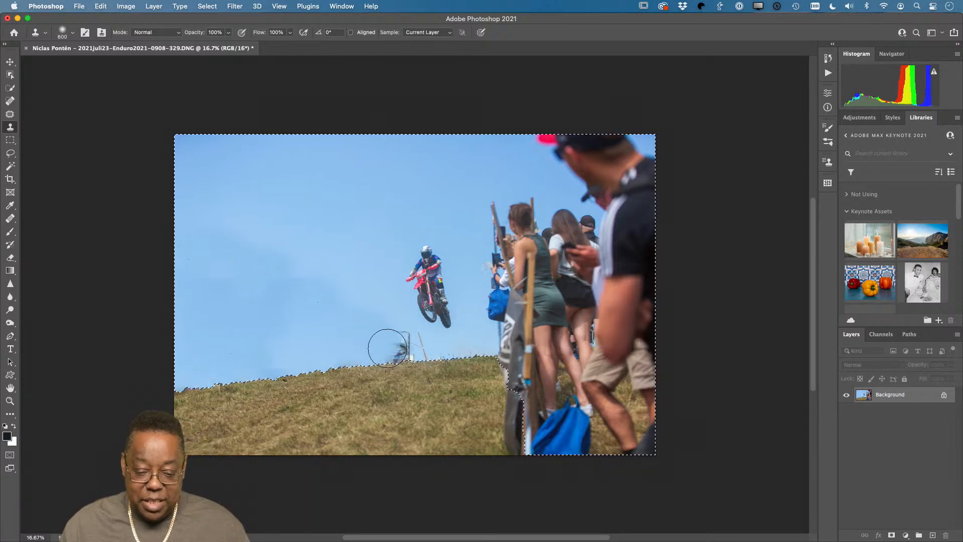
{"action": "left_click_drag", "start_coordinate": [411, 360], "coordinate": [407, 343]}
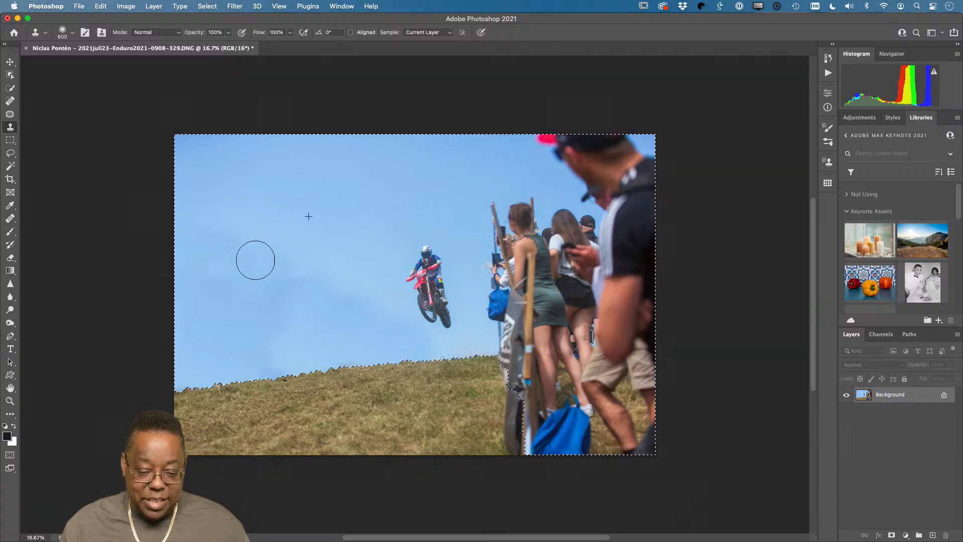
Clone more sky over the uneven patches left of the rider and drop the selection.
{"action": "left_click", "coordinate": [366, 193], "text": "alt"}
{"action": "mouse_move", "coordinate": [235, 279]}
{"action": "left_mouse_down"}
{"action": "mouse_move", "coordinate": [224, 307]}
{"action": "mouse_move", "coordinate": [225, 296]}
{"action": "mouse_move", "coordinate": [187, 317]}
{"action": "mouse_move", "coordinate": [222, 311]}
{"action": "mouse_move", "coordinate": [213, 301]}
{"action": "mouse_move", "coordinate": [323, 333]}
{"action": "left_mouse_up"}
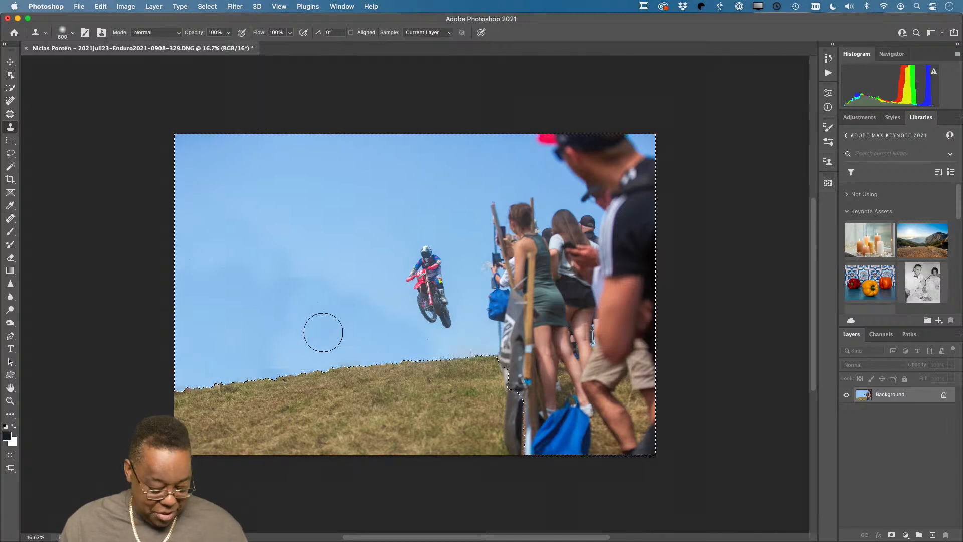
{"action": "key", "text": "super+d"}
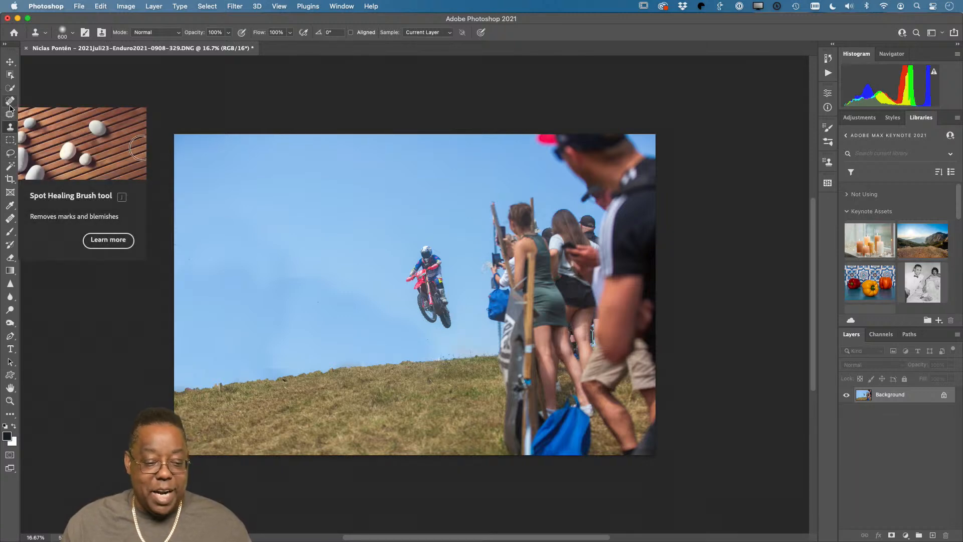
Patch the three dark, uneven areas of cloned sky left of and below the rider with cleaner sky using the Patch tool.
{"action": "left_click", "coordinate": [10, 87]}
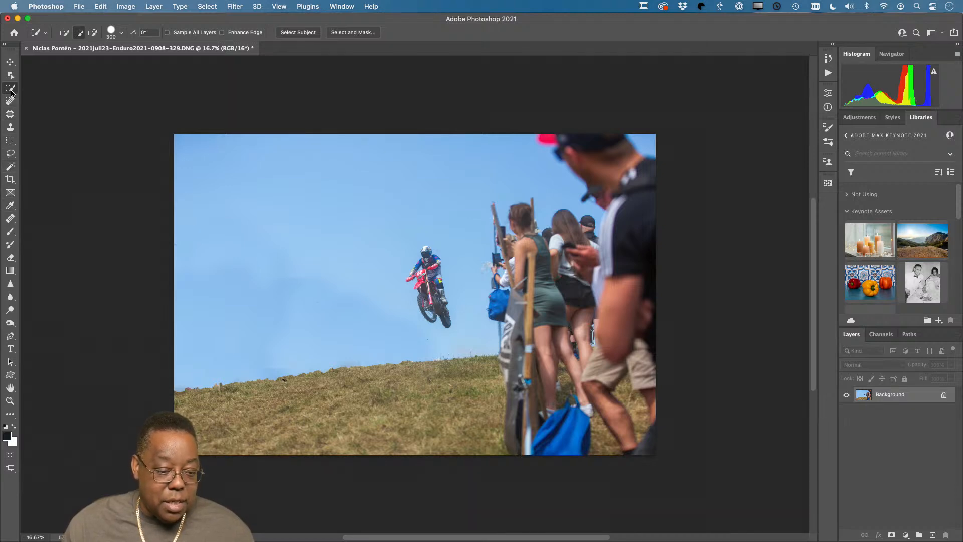
{"action": "left_click", "coordinate": [10, 167]}
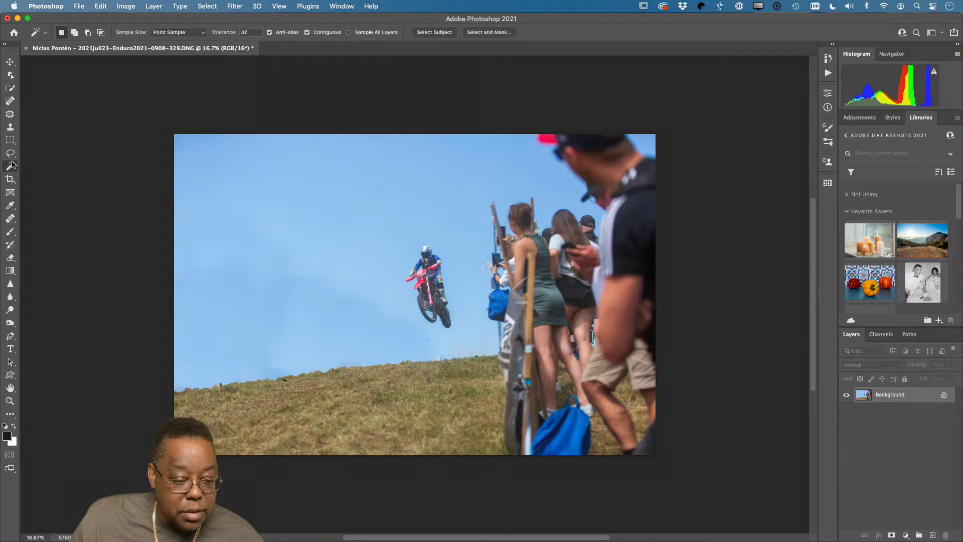
{"action": "left_click", "coordinate": [10, 114]}
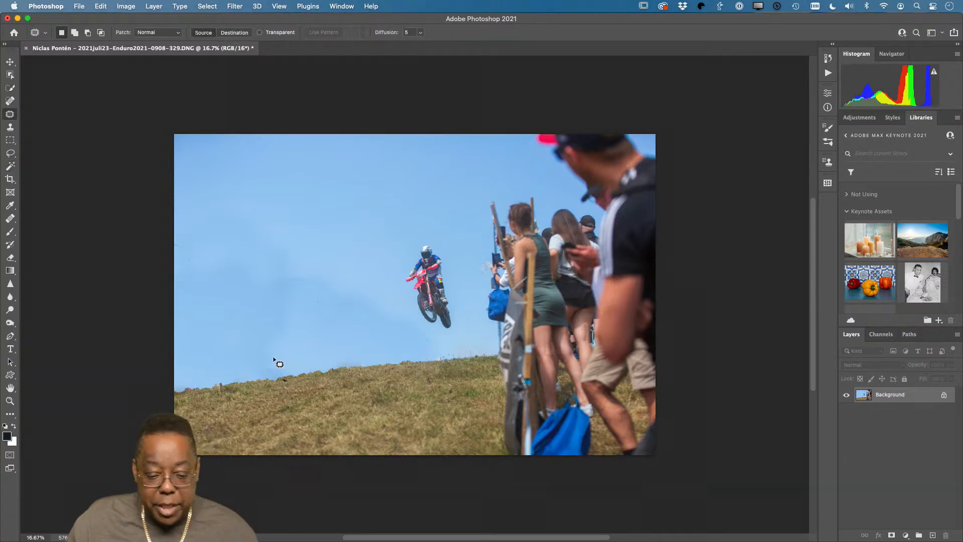
{"action": "mouse_move", "coordinate": [342, 270]}
{"action": "left_mouse_down"}
{"action": "mouse_move", "coordinate": [265, 247]}
{"action": "mouse_move", "coordinate": [212, 248]}
{"action": "mouse_move", "coordinate": [196, 277]}
{"action": "mouse_move", "coordinate": [276, 321]}
{"action": "mouse_move", "coordinate": [342, 334]}
{"action": "mouse_move", "coordinate": [385, 306]}
{"action": "mouse_move", "coordinate": [348, 264]}
{"action": "mouse_move", "coordinate": [363, 221]}
{"action": "left_mouse_up"}
{"action": "key", "text": "super+d"}
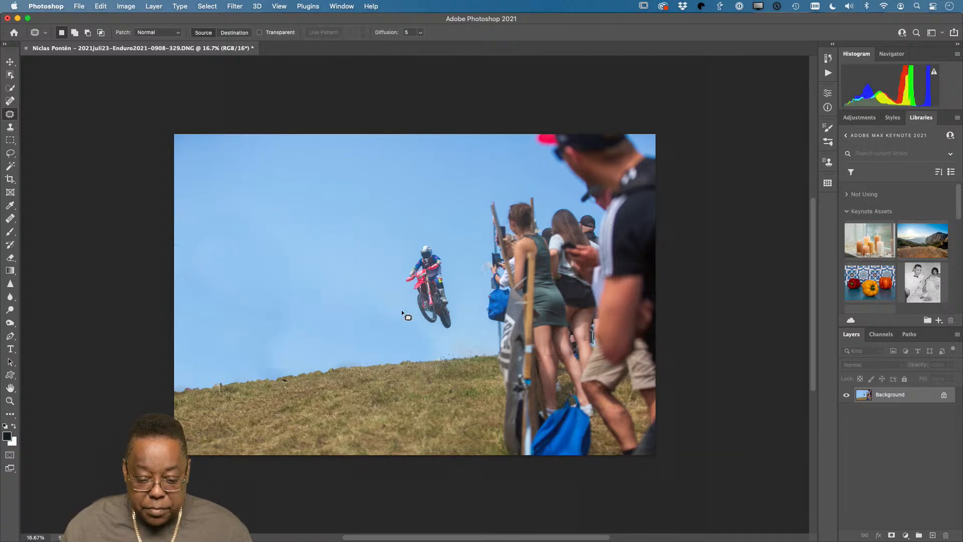
{"action": "mouse_move", "coordinate": [402, 311]}
{"action": "left_mouse_down"}
{"action": "mouse_move", "coordinate": [359, 279]}
{"action": "mouse_move", "coordinate": [323, 297]}
{"action": "mouse_move", "coordinate": [385, 344]}
{"action": "mouse_move", "coordinate": [432, 357]}
{"action": "mouse_move", "coordinate": [439, 347]}
{"action": "mouse_move", "coordinate": [414, 314]}
{"action": "mouse_move", "coordinate": [285, 226]}
{"action": "left_mouse_up"}
{"action": "key", "text": "super+d"}
{"action": "mouse_move", "coordinate": [278, 342]}
{"action": "left_mouse_down"}
{"action": "mouse_move", "coordinate": [227, 359]}
{"action": "mouse_move", "coordinate": [245, 374]}
{"action": "mouse_move", "coordinate": [292, 370]}
{"action": "mouse_move", "coordinate": [303, 353]}
{"action": "mouse_move", "coordinate": [286, 294]}
{"action": "mouse_move", "coordinate": [255, 298]}
{"action": "mouse_move", "coordinate": [240, 342]}
{"action": "mouse_move", "coordinate": [270, 349]}
{"action": "mouse_move", "coordinate": [331, 265]}
{"action": "left_mouse_up"}
{"action": "key", "text": "super+d"}
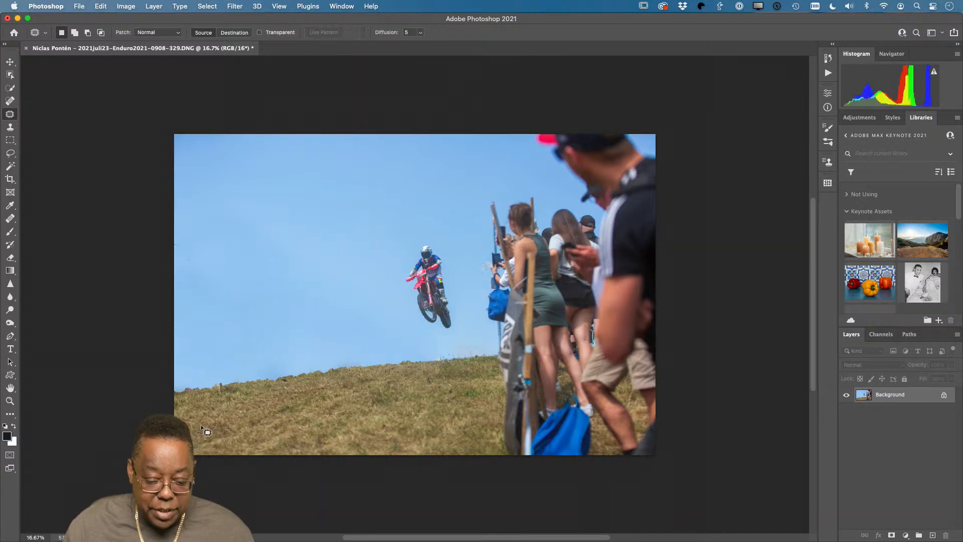
Patch out the leftover post stub and the dark smudge along the hill's upper edge using nearby ridge areas.
{"action": "mouse_move", "coordinate": [218, 382]}
{"action": "left_mouse_down"}
{"action": "mouse_move", "coordinate": [211, 396]}
{"action": "mouse_move", "coordinate": [227, 403]}
{"action": "mouse_move", "coordinate": [224, 392]}
{"action": "mouse_move", "coordinate": [245, 391]}
{"action": "left_mouse_up"}
{"action": "key", "text": "super+d"}
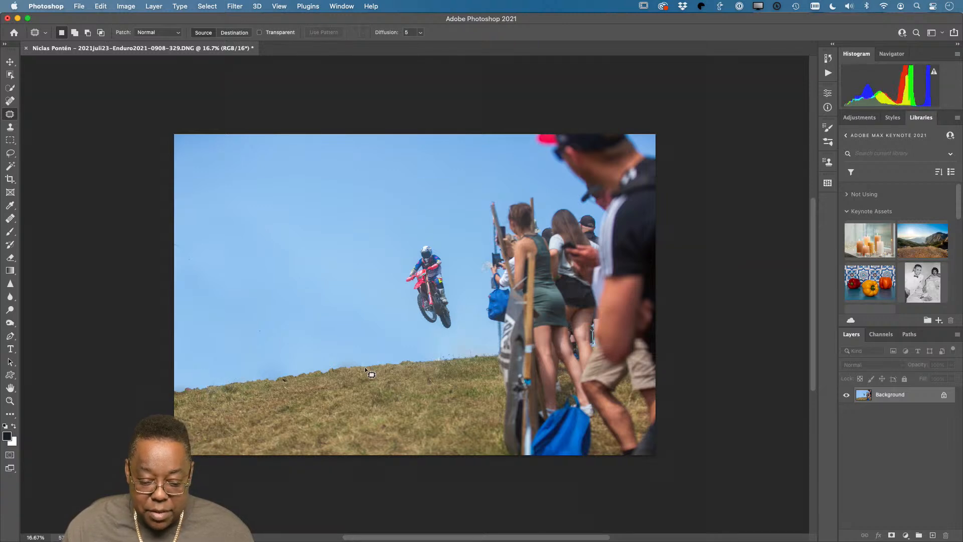
{"action": "mouse_move", "coordinate": [365, 362]}
{"action": "left_mouse_down"}
{"action": "mouse_move", "coordinate": [329, 371]}
{"action": "mouse_move", "coordinate": [347, 381]}
{"action": "mouse_move", "coordinate": [364, 375]}
{"action": "mouse_move", "coordinate": [355, 371]}
{"action": "mouse_move", "coordinate": [395, 371]}
{"action": "left_mouse_up"}
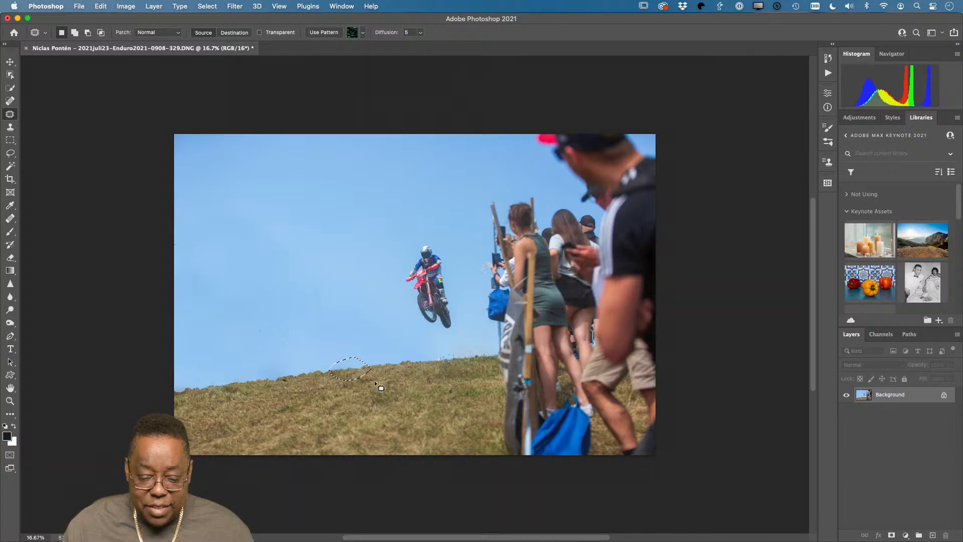
{"action": "key", "text": "super+d"}
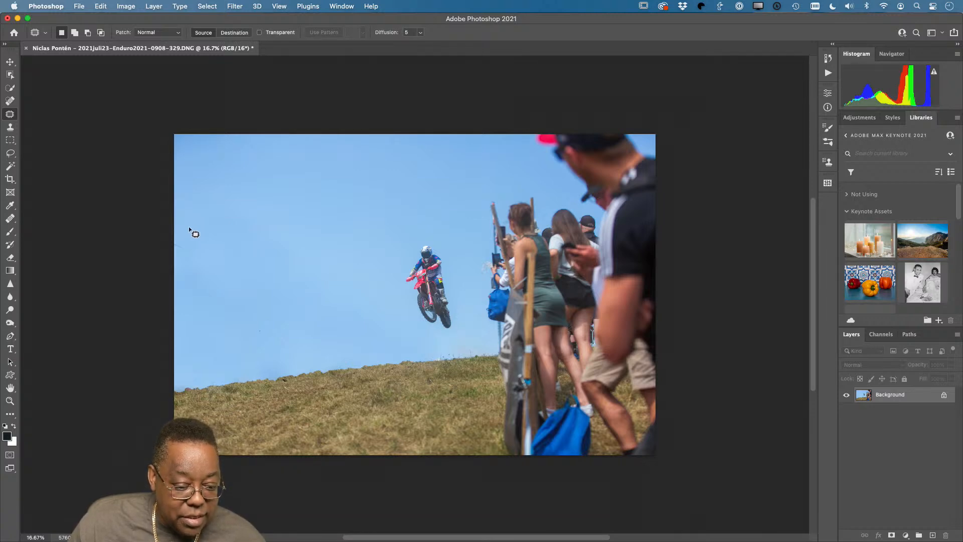
Search the program's tools for "content" and activate the Content-Aware Move tool.
{"action": "scroll", "coordinate": [86, 175], "scroll_direction": "right", "scroll_amount": 2}
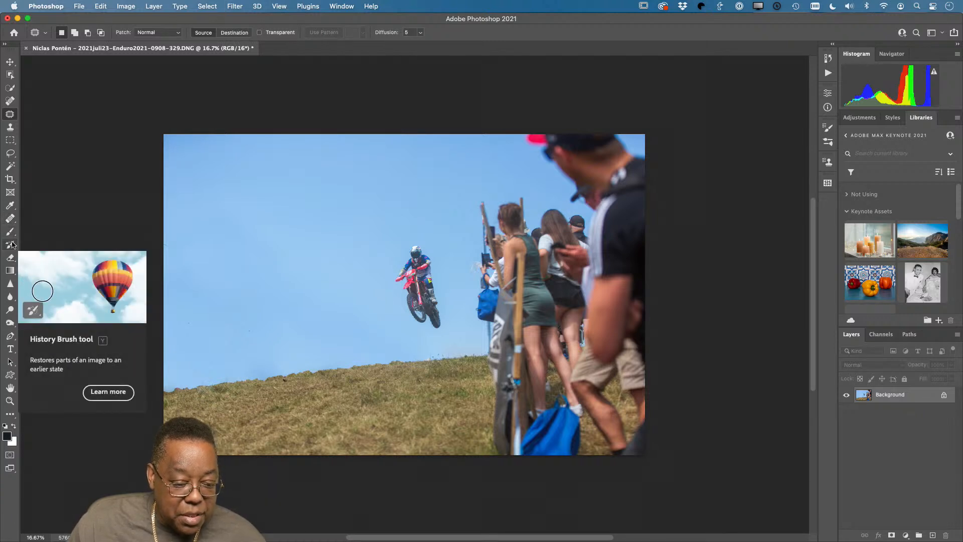
{"action": "left_click", "coordinate": [12, 156]}
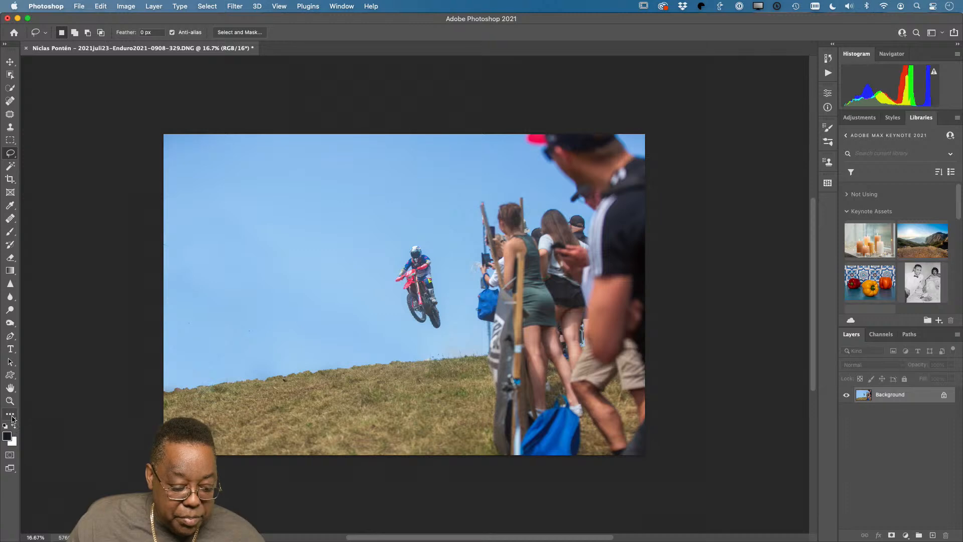
{"action": "key", "text": "s"}
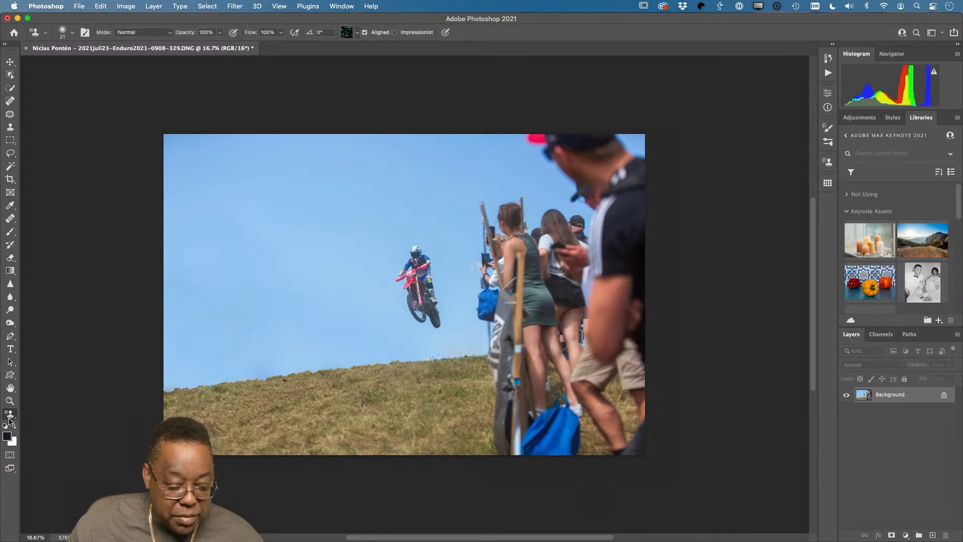
{"action": "left_click", "coordinate": [10, 420]}
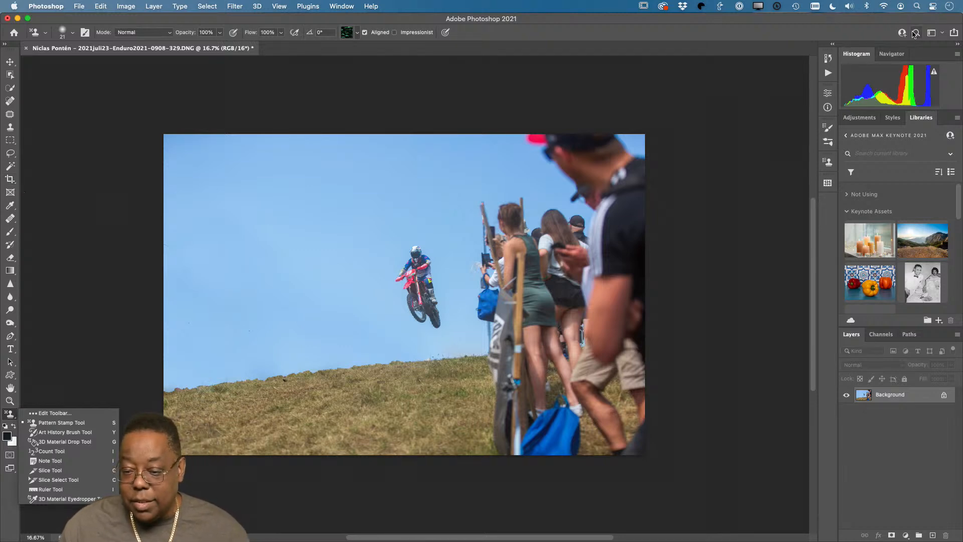
{"action": "left_click", "coordinate": [915, 33]}
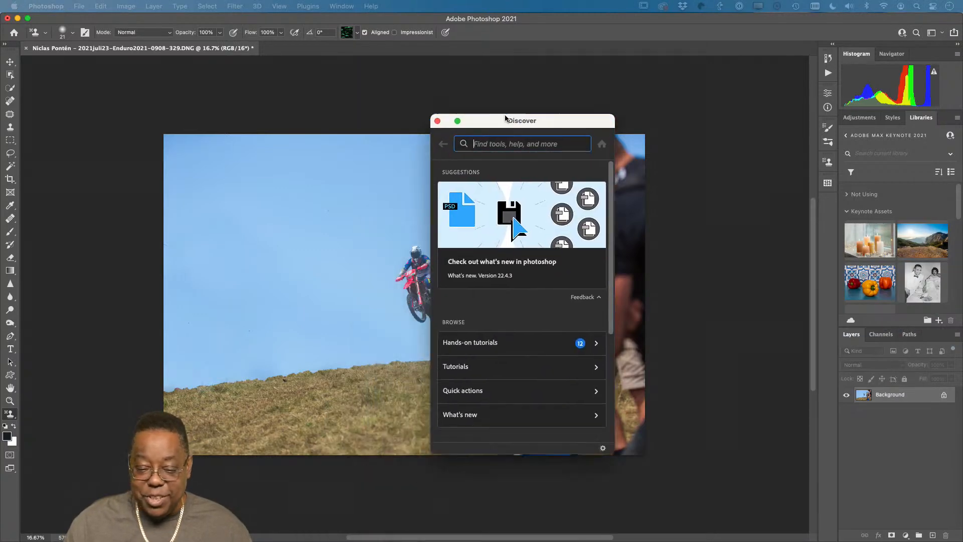
{"action": "type", "text": "cont"}
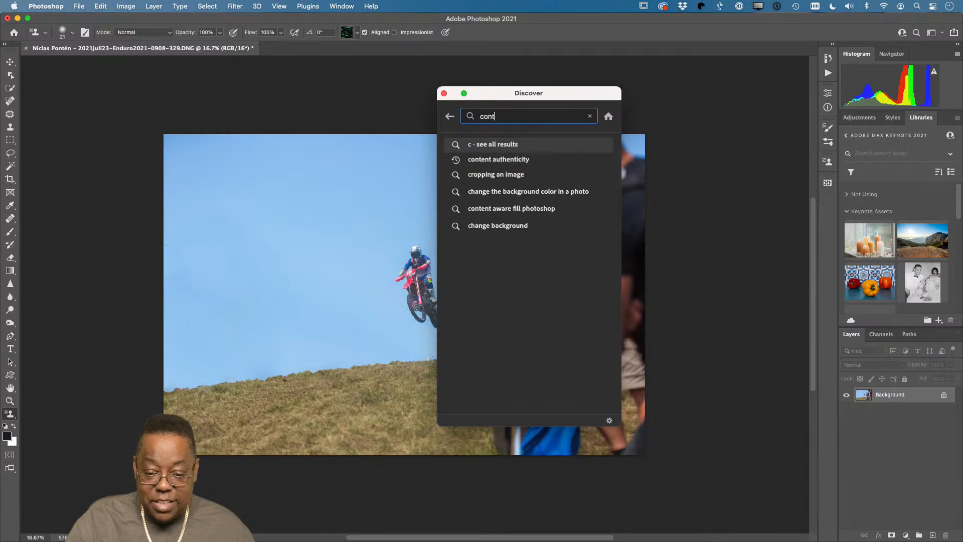
{"action": "type", "text": "ent"}
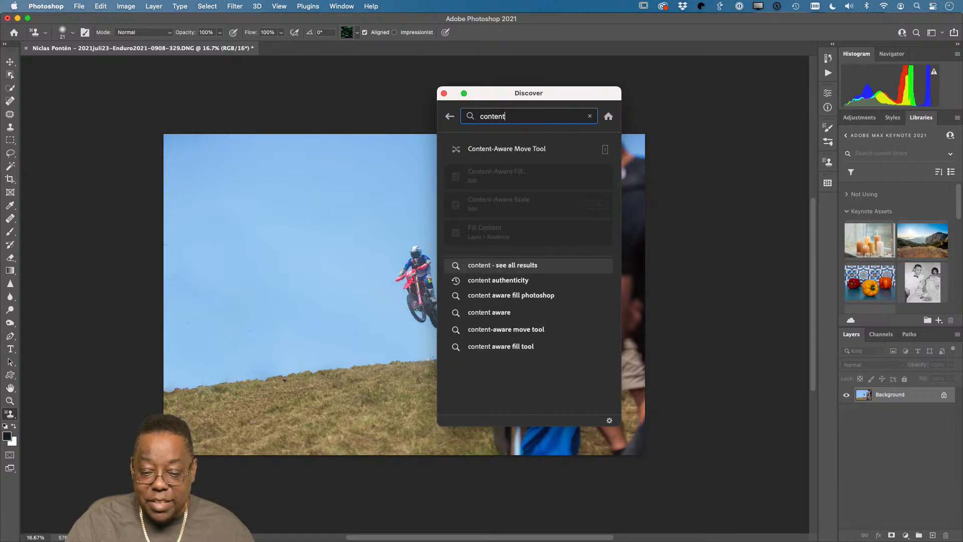
{"action": "left_click", "coordinate": [497, 148]}
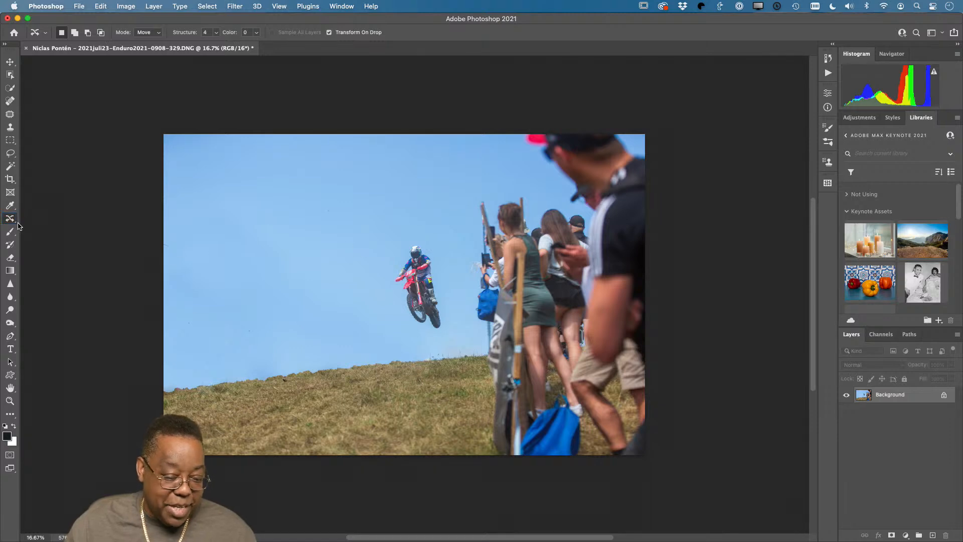
Move the outlined rider up and left in the sky with Content-Aware Move, enlarge the selection to about 909 × 1672 px, and deselect.
{"action": "mouse_move", "coordinate": [444, 271]}
{"action": "left_mouse_down"}
{"action": "mouse_move", "coordinate": [411, 228]}
{"action": "mouse_move", "coordinate": [396, 244]}
{"action": "mouse_move", "coordinate": [391, 304]}
{"action": "mouse_move", "coordinate": [419, 337]}
{"action": "mouse_move", "coordinate": [438, 335]}
{"action": "mouse_move", "coordinate": [451, 317]}
{"action": "mouse_move", "coordinate": [445, 272]}
{"action": "left_mouse_up"}
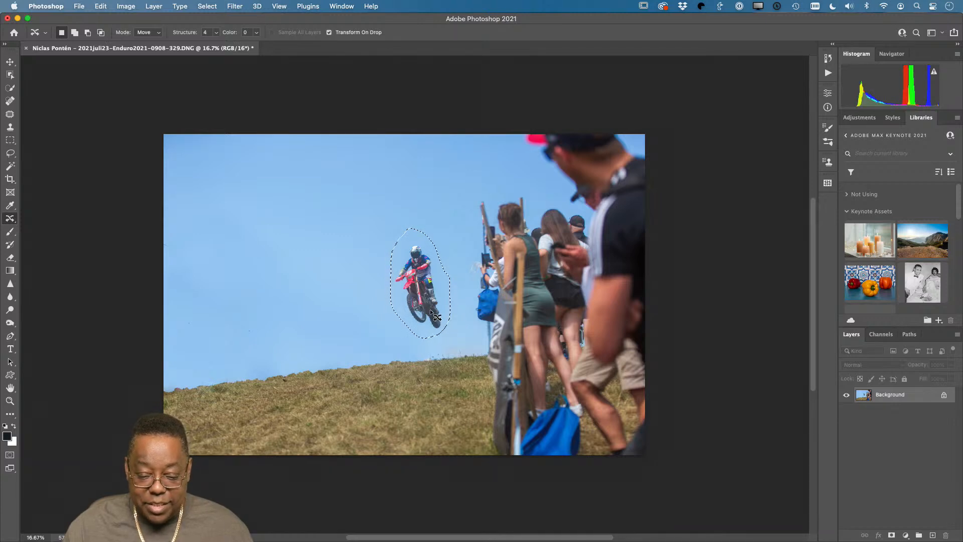
{"action": "left_click_drag", "start_coordinate": [428, 312], "coordinate": [372, 302]}
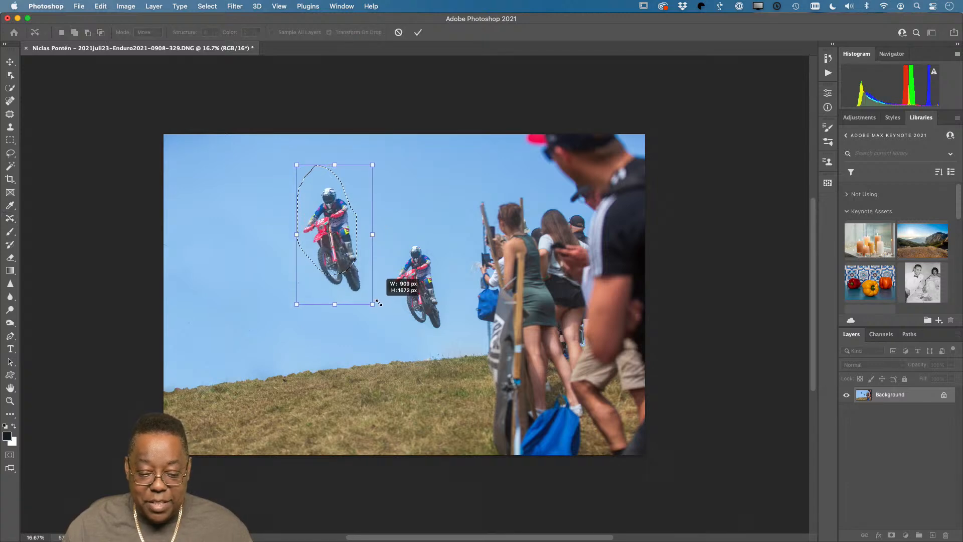
{"action": "left_click_drag", "start_coordinate": [349, 269], "coordinate": [341, 247]}
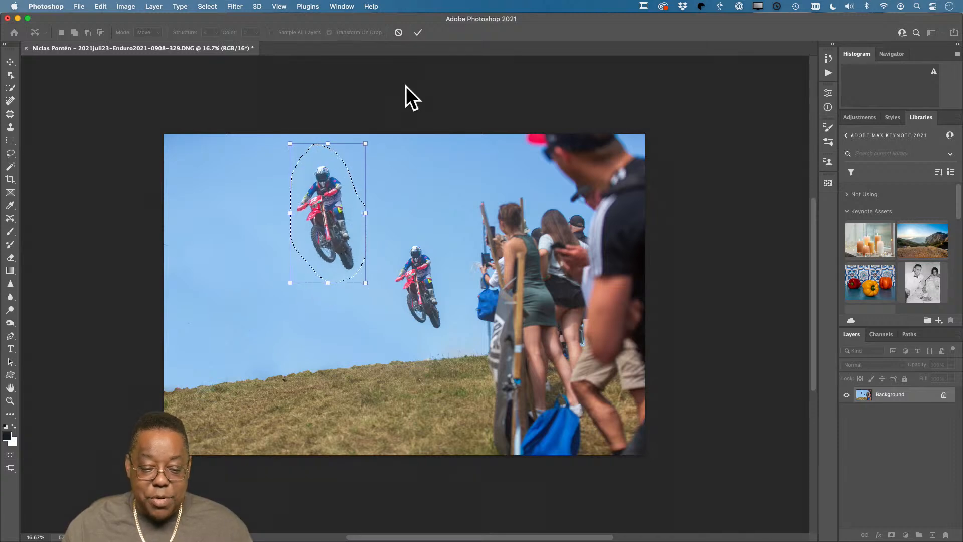
{"action": "left_click", "coordinate": [418, 32]}
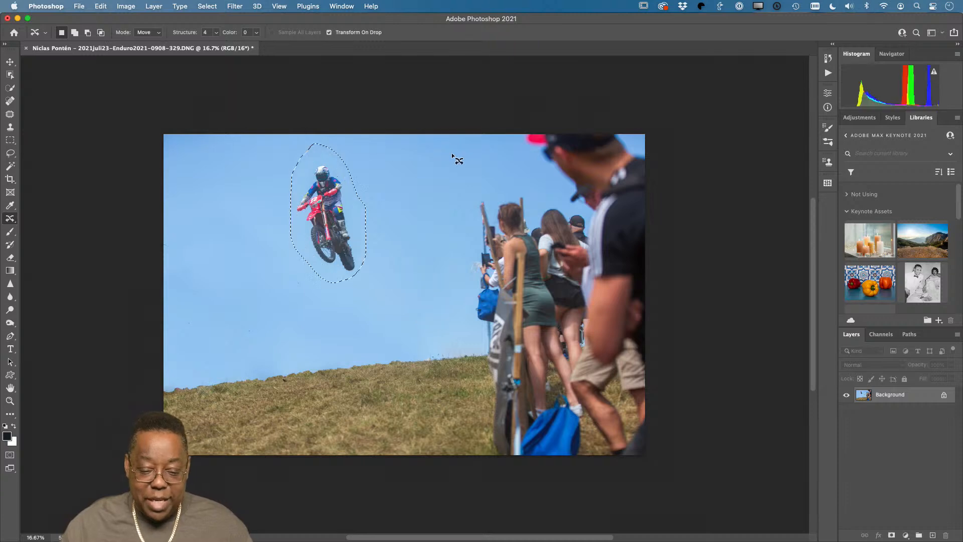
{"action": "left_click", "coordinate": [439, 166]}
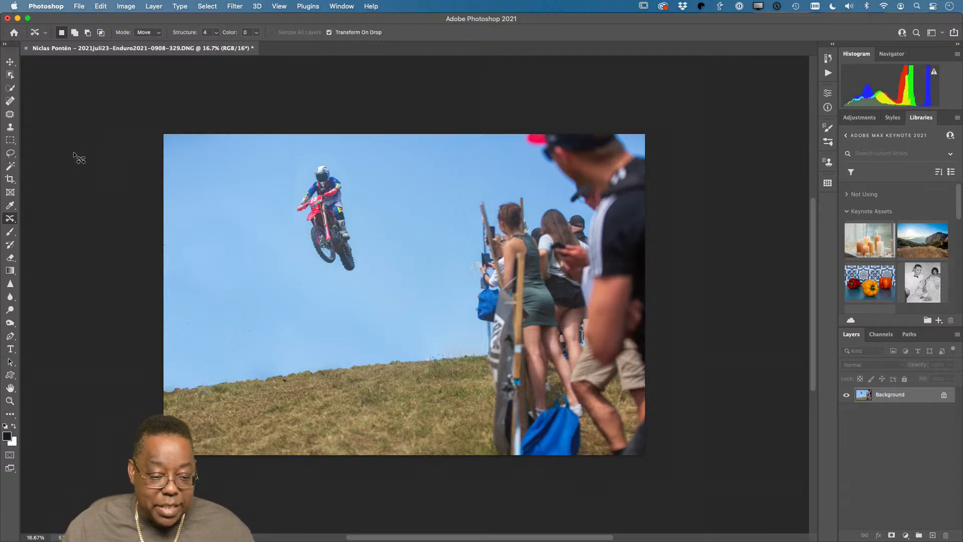
Patch the uneven sky around the relocated rider with cleaner sky using the Patch tool and drop the selection.
{"action": "left_click", "coordinate": [10, 114]}
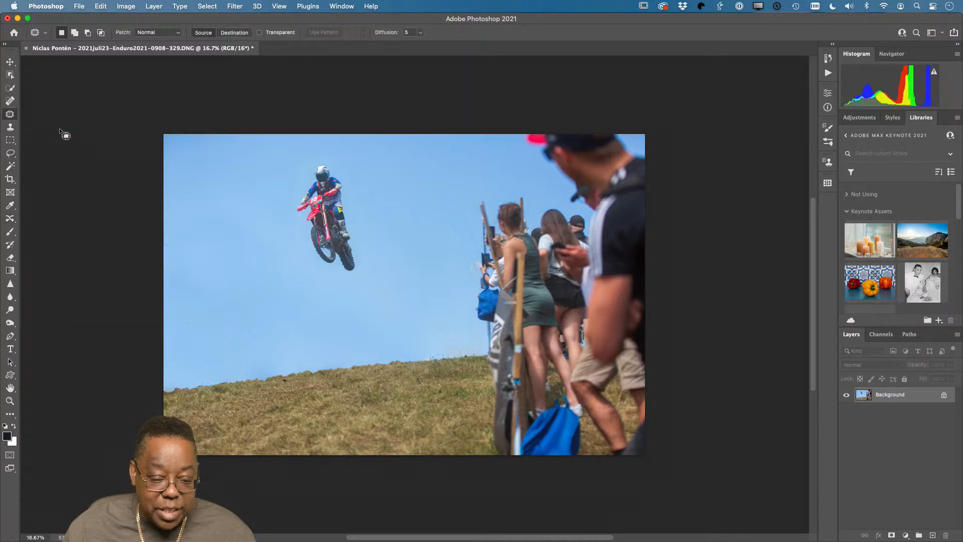
{"action": "mouse_move", "coordinate": [303, 158]}
{"action": "left_mouse_down"}
{"action": "mouse_move", "coordinate": [291, 184]}
{"action": "mouse_move", "coordinate": [323, 147]}
{"action": "mouse_move", "coordinate": [347, 187]}
{"action": "mouse_move", "coordinate": [381, 176]}
{"action": "mouse_move", "coordinate": [402, 197]}
{"action": "left_mouse_up"}
{"action": "key", "text": "ctrl+d"}
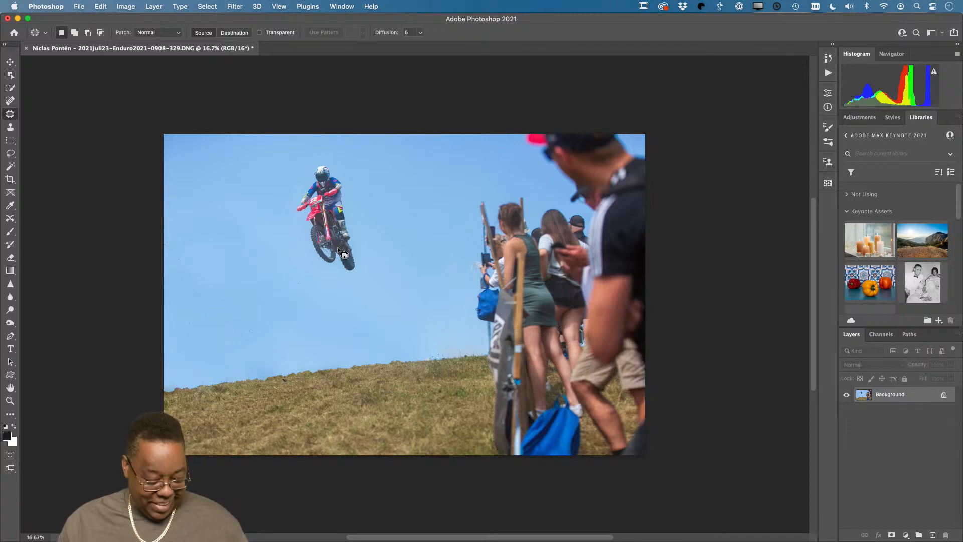
Save and close the edited motocross photo, and switch to Lightroom Classic.
{"action": "key", "text": "super+s"}
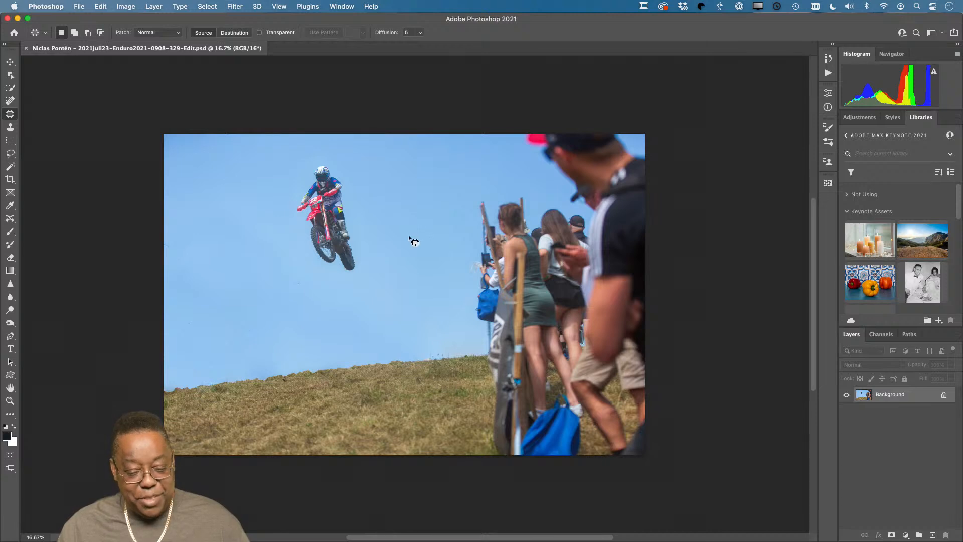
{"action": "key", "text": "super+w"}
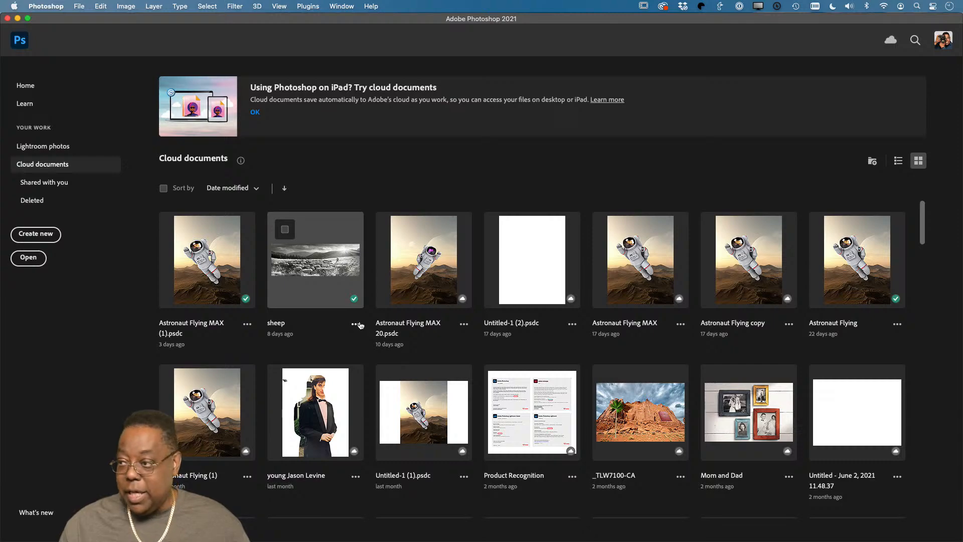
{"action": "key", "text": "super+Tab"}
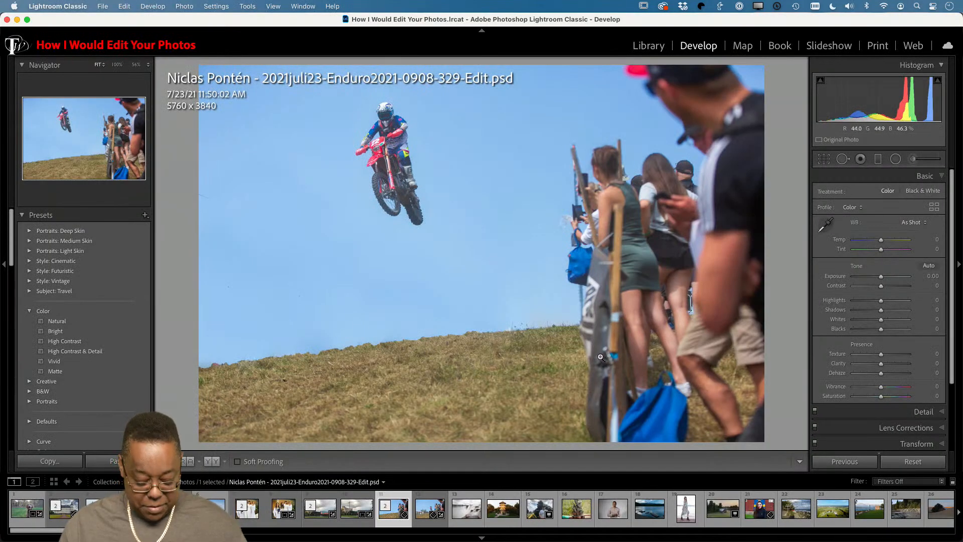
Compare the original motocross photo with its edited version in full-screen view, switching back and forth between them.
{"action": "key", "text": "g"}
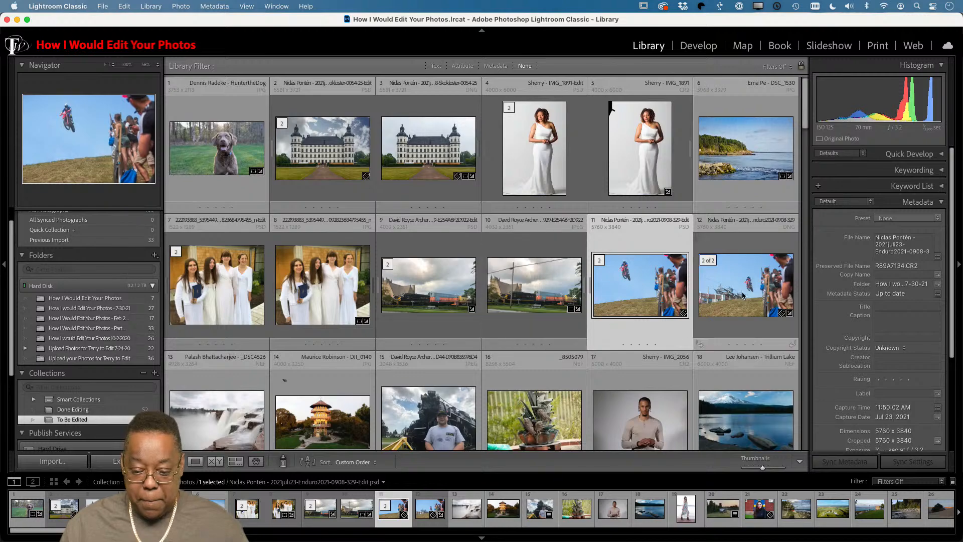
{"action": "left_click", "coordinate": [749, 288]}
{"action": "key", "text": "f"}
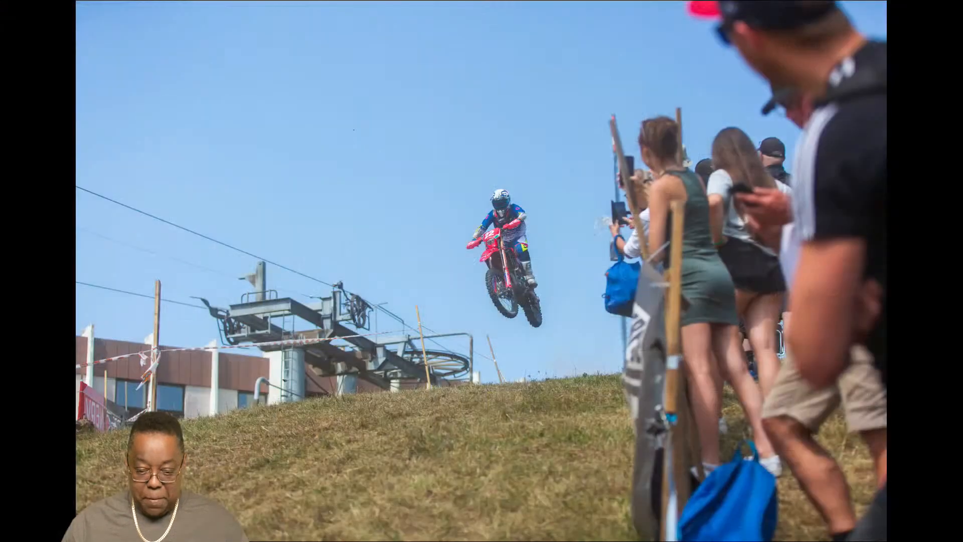
{"action": "key", "text": "Right"}
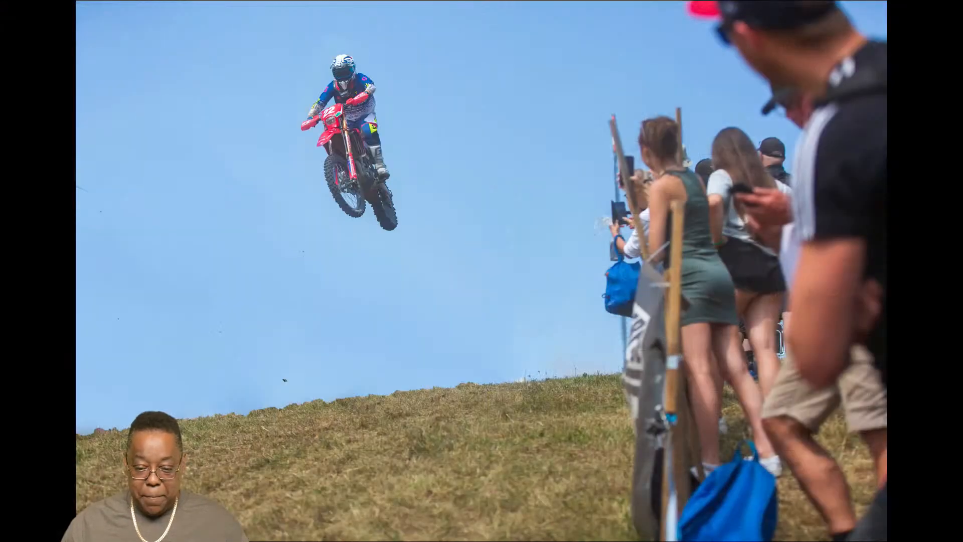
{"action": "key", "text": "Left"}
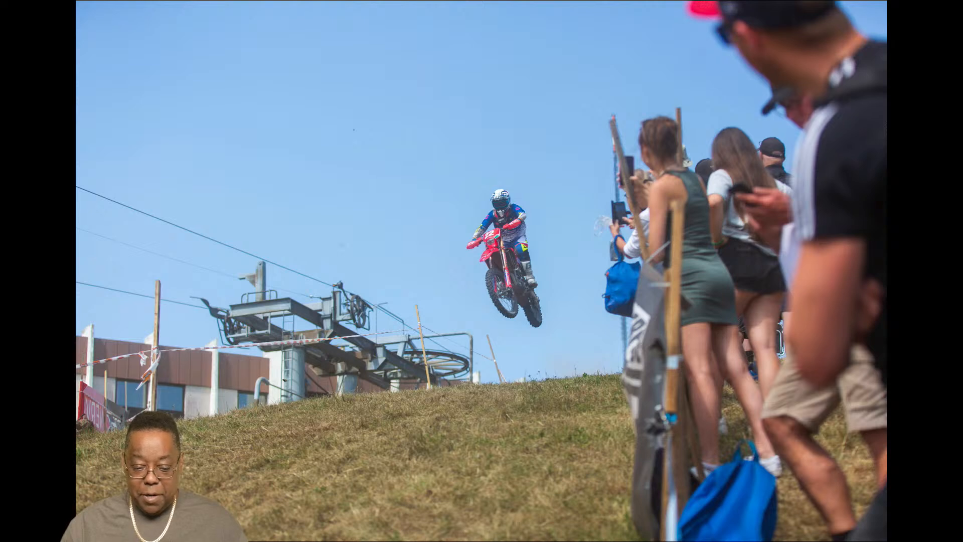
{"action": "key", "text": "Right"}
{"action": "key", "text": "Left"}
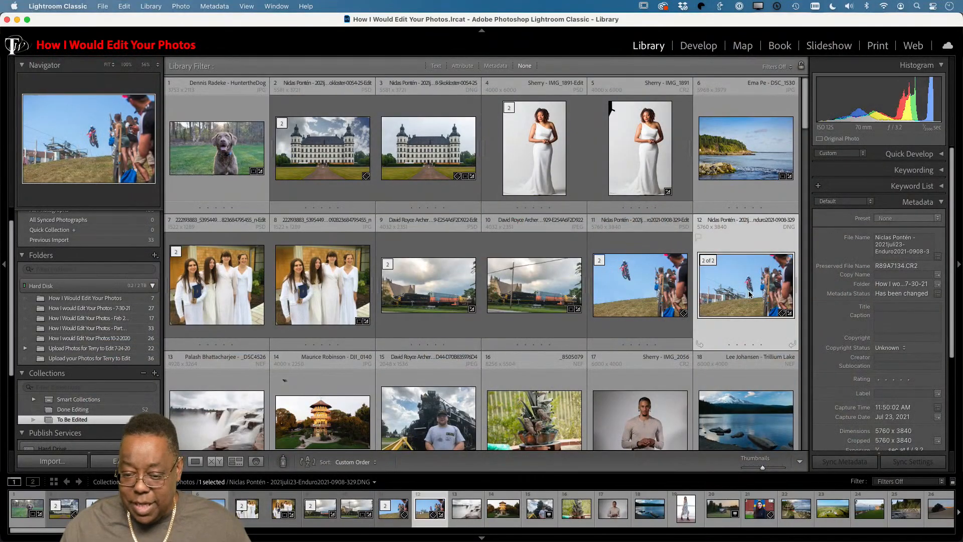
Open the waterfall photo from the library for developing and enable its lens profile corrections.
{"action": "scroll", "coordinate": [631, 315], "scroll_direction": "down", "scroll_amount": 3}
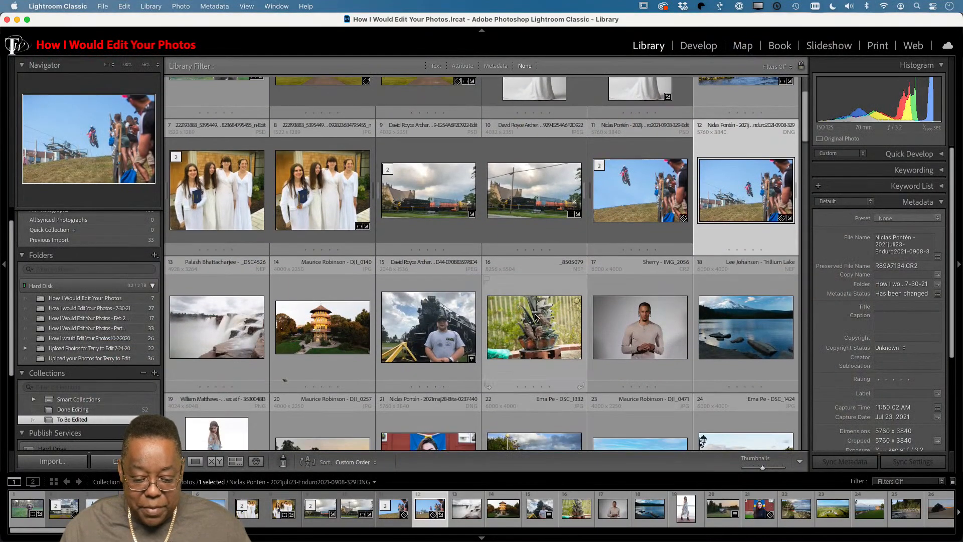
{"action": "left_click", "coordinate": [206, 336]}
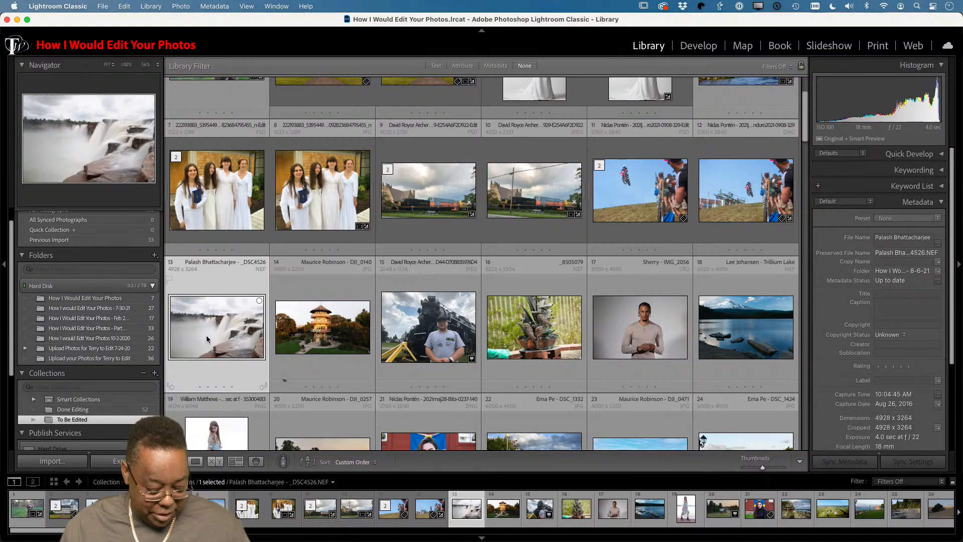
{"action": "key", "text": "d"}
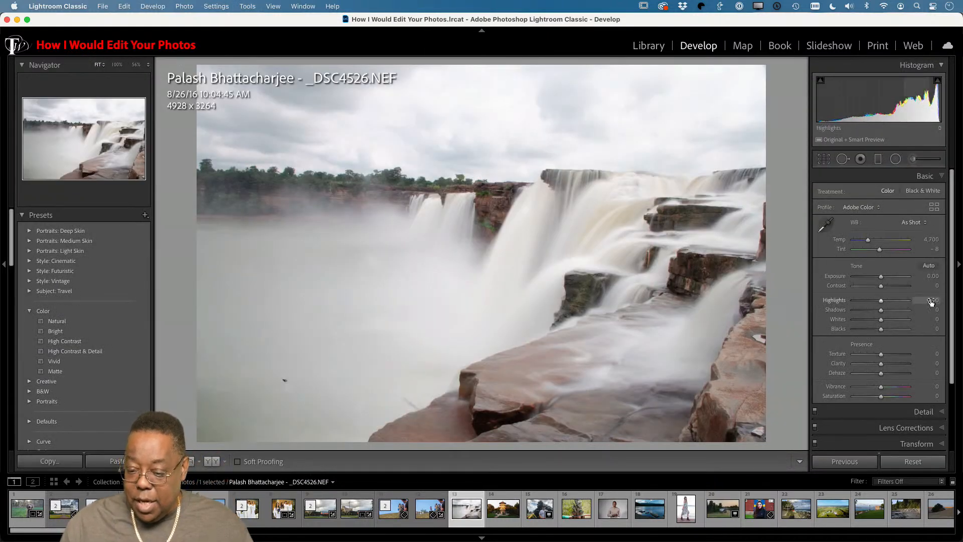
{"action": "scroll", "coordinate": [899, 318], "scroll_direction": "down", "scroll_amount": 1}
{"action": "scroll", "coordinate": [900, 317], "scroll_direction": "down", "scroll_amount": 5}
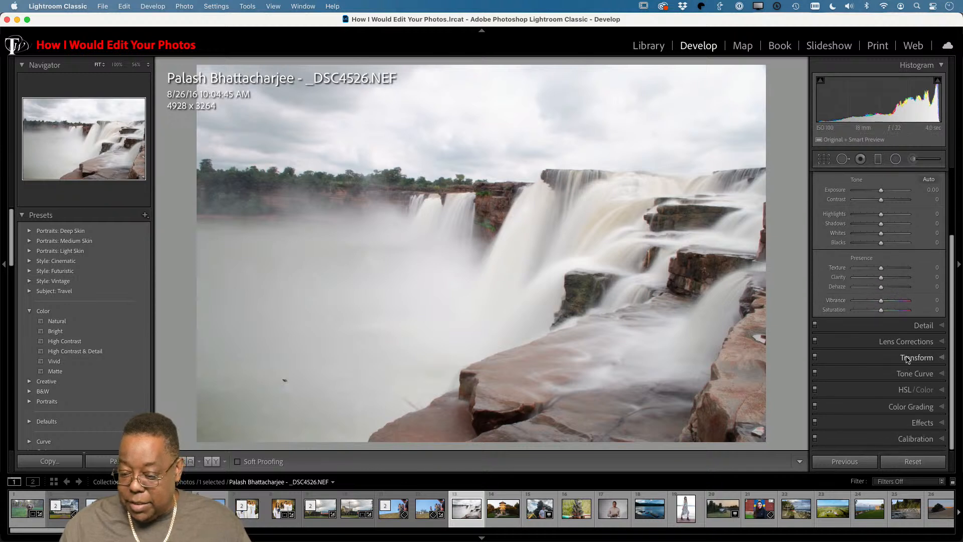
{"action": "left_click", "coordinate": [906, 342]}
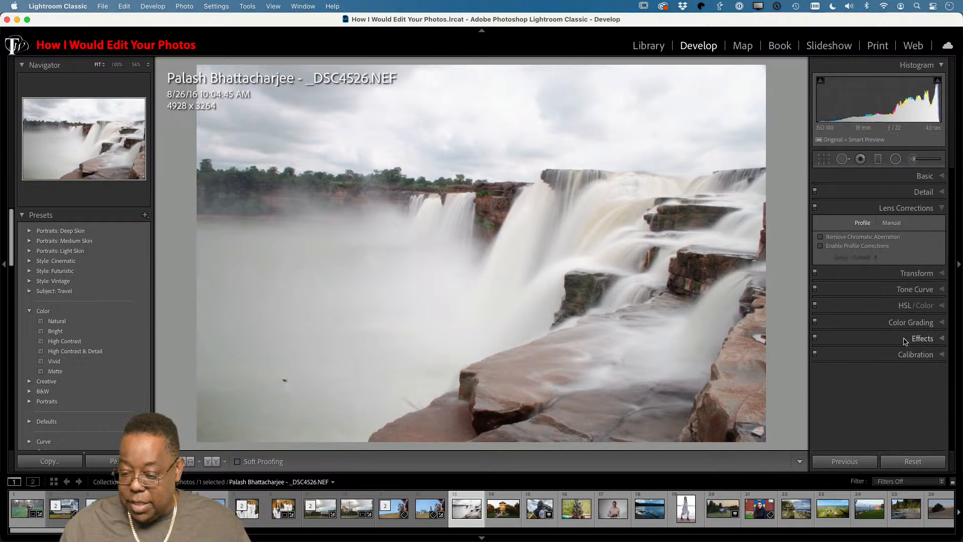
{"action": "left_click", "coordinate": [846, 249]}
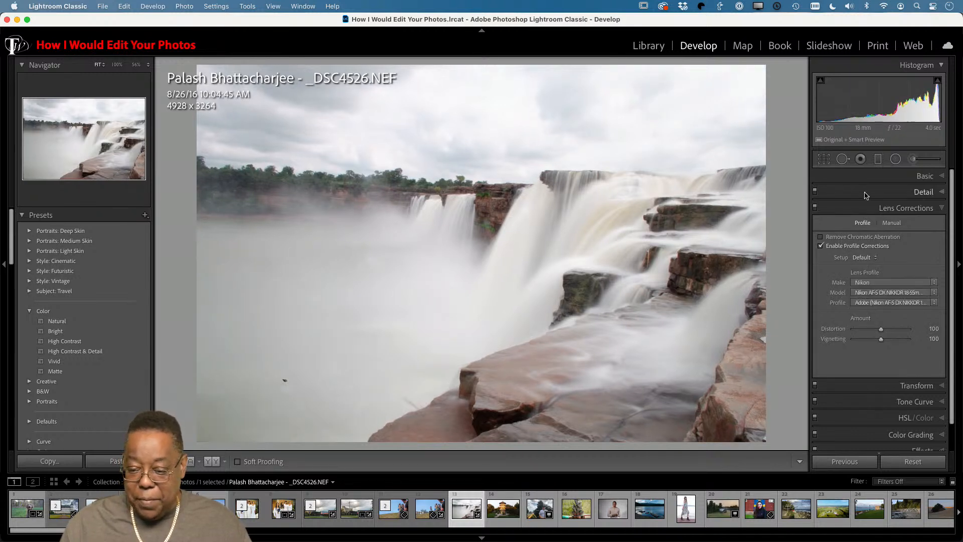
Straighten the waterfall photo along the distant tree line with the crop tool's level, rotating it by -2.86.
{"action": "left_click", "coordinate": [825, 160]}
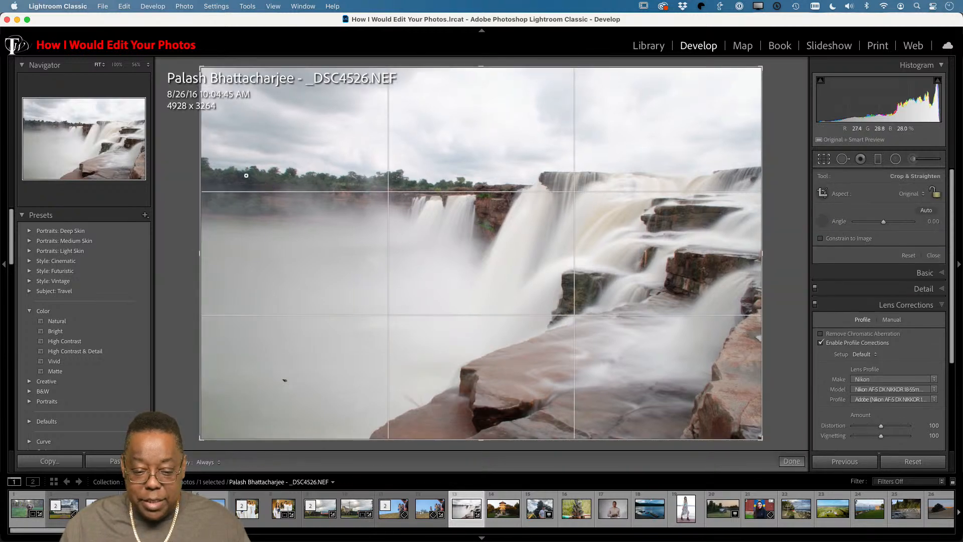
{"action": "left_click_drag", "start_coordinate": [246, 176], "coordinate": [489, 188]}
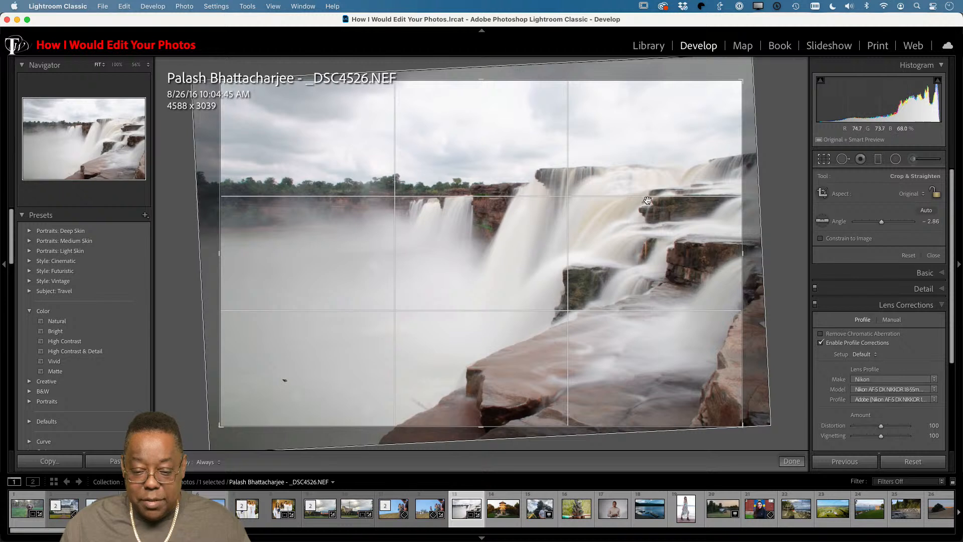
{"action": "key", "text": "Return"}
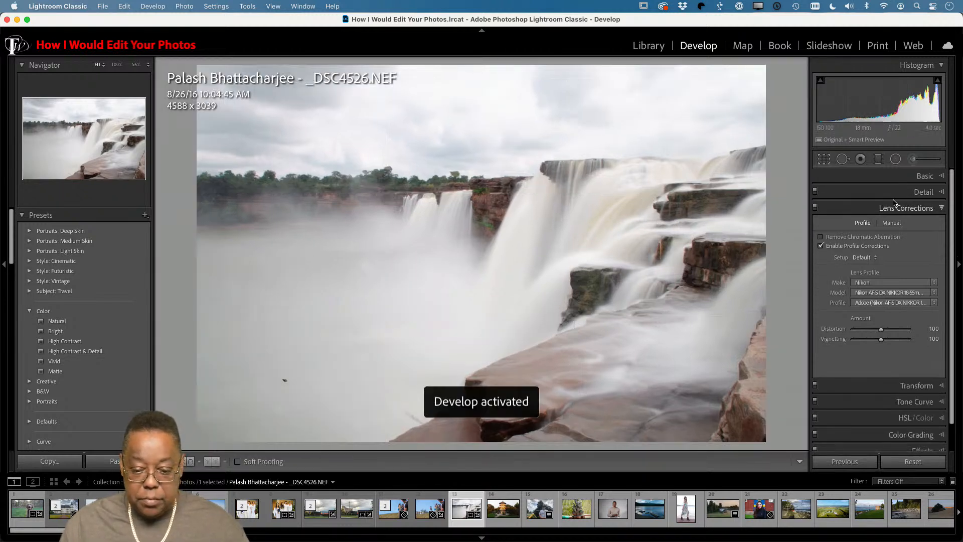
Try a custom white balance sampled from the falling water beside the rocks, and undo it.
{"action": "left_click", "coordinate": [925, 176]}
{"action": "left_click", "coordinate": [826, 224]}
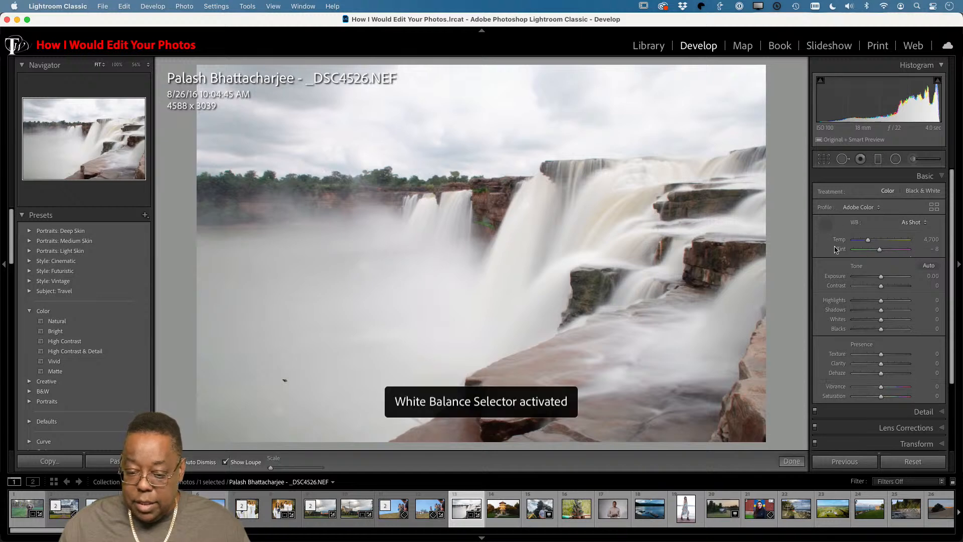
{"action": "left_click", "coordinate": [661, 220]}
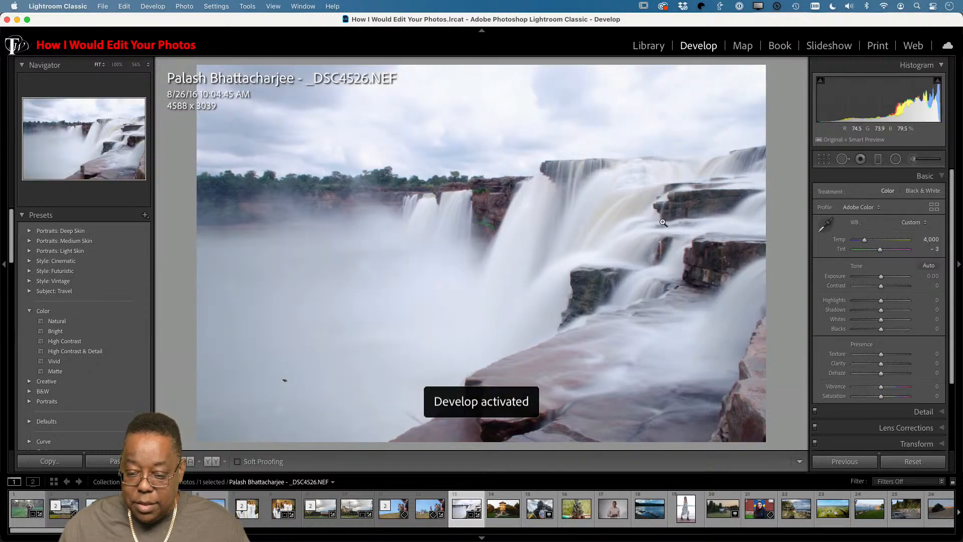
{"action": "key", "text": "super+z"}
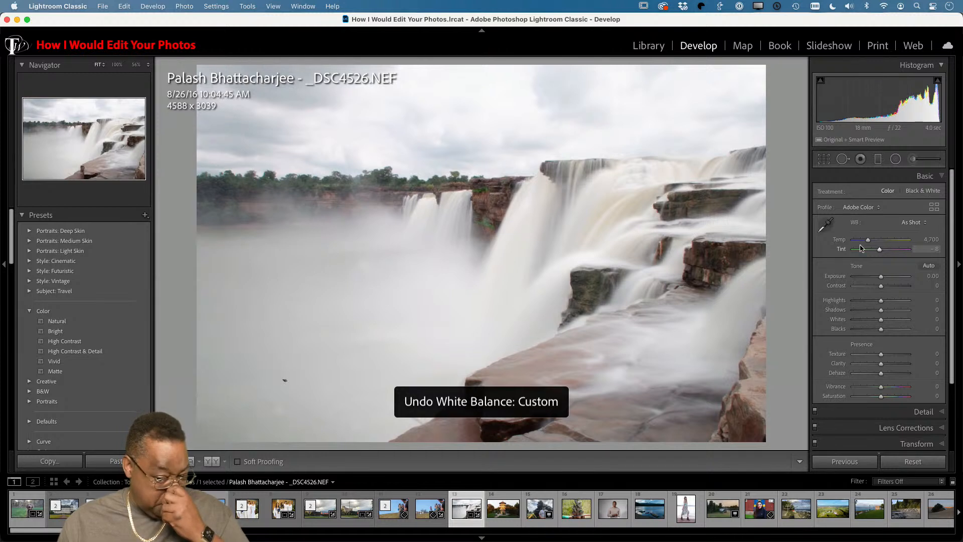
Try the Cloudy white balance preset on the waterfall photo and settle on Daylight.
{"action": "left_click", "coordinate": [903, 223]}
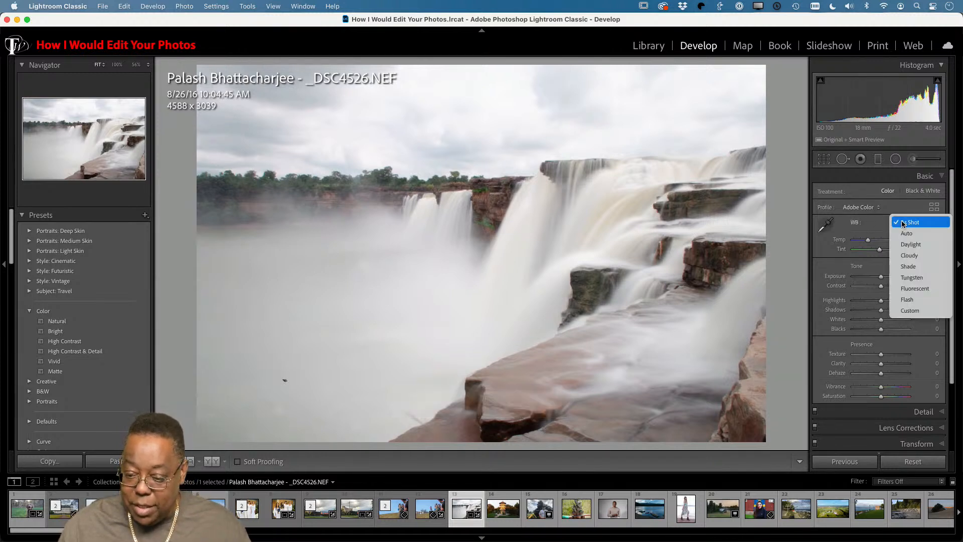
{"action": "left_click", "coordinate": [908, 256]}
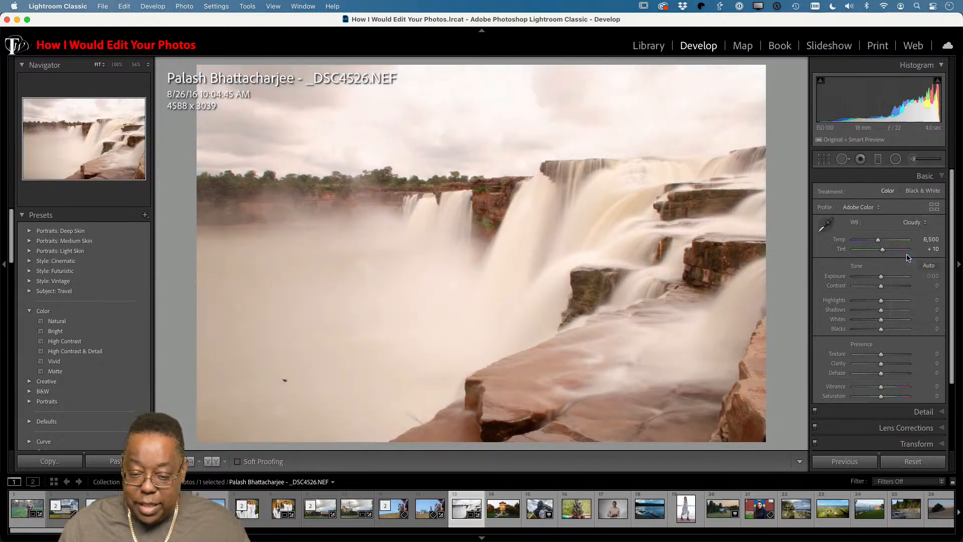
{"action": "left_click", "coordinate": [912, 222]}
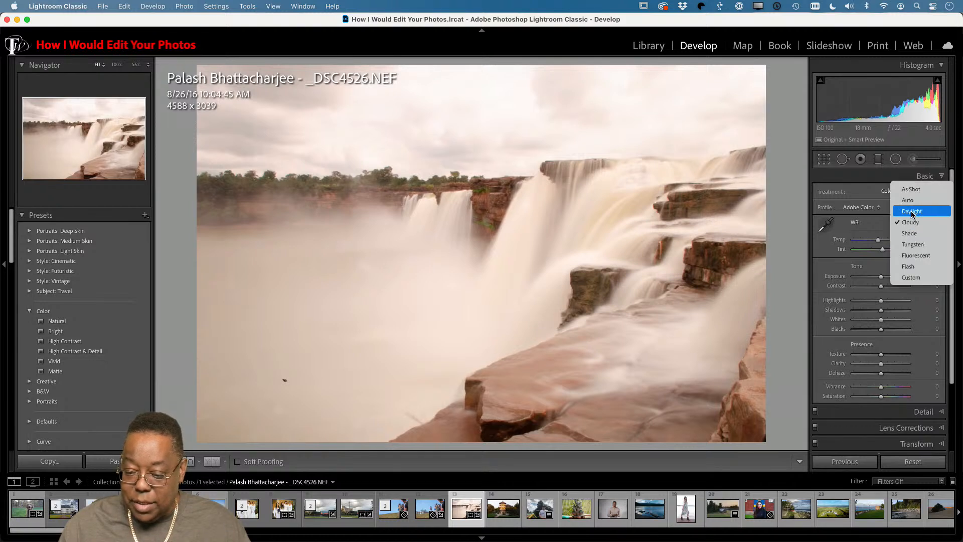
{"action": "left_click", "coordinate": [913, 212]}
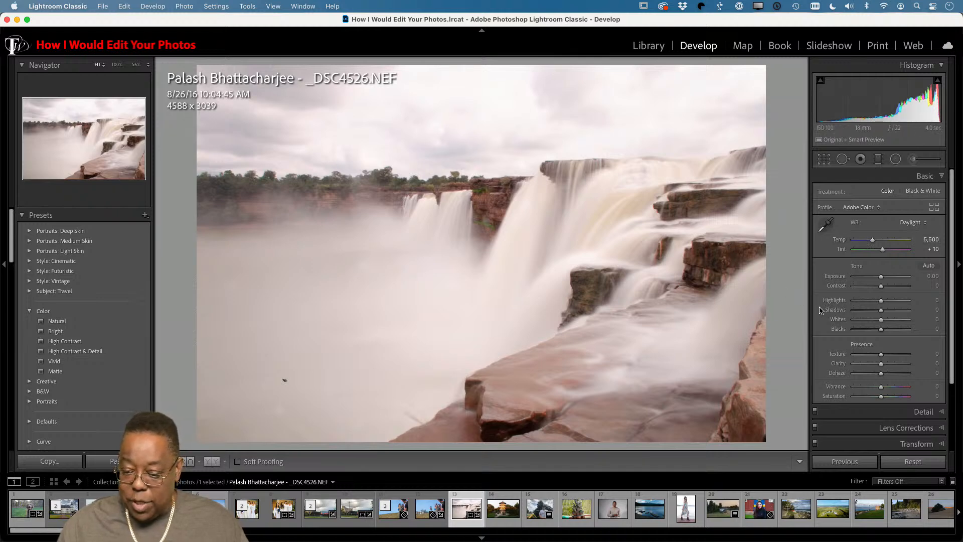
Apply automatic tone adjustments to the waterfall photo and reset Exposure to 0.00.
{"action": "left_click", "coordinate": [930, 266]}
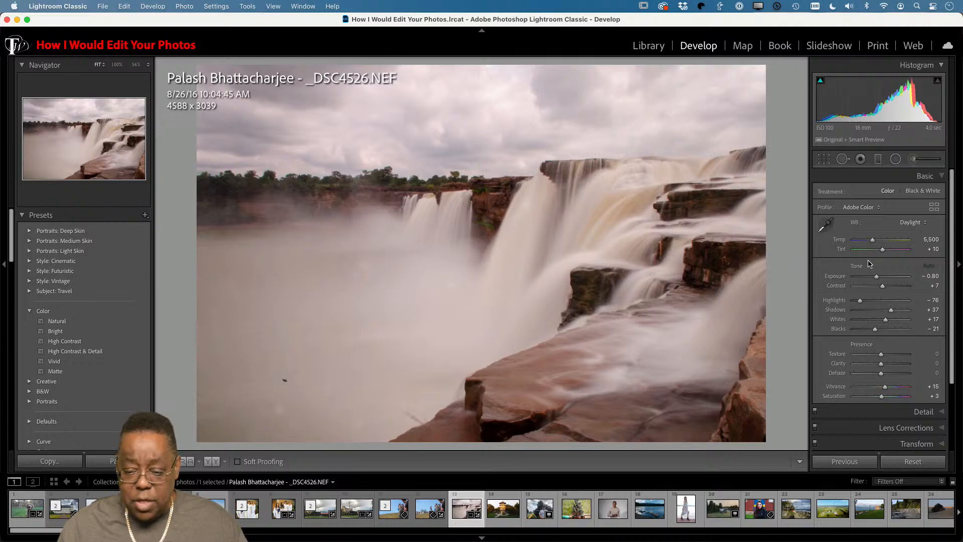
{"action": "double_click", "coordinate": [878, 279]}
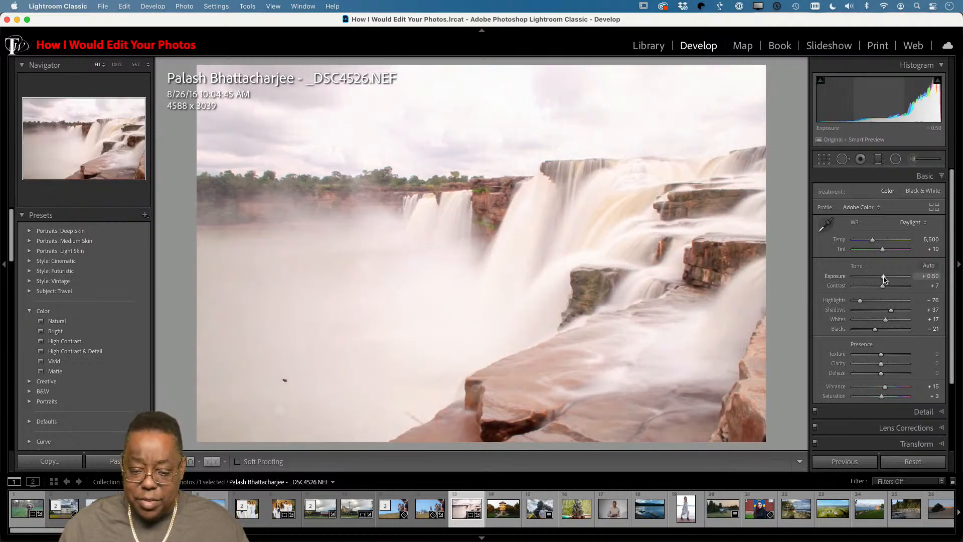
{"action": "left_click_drag", "start_coordinate": [882, 279], "coordinate": [882, 279]}
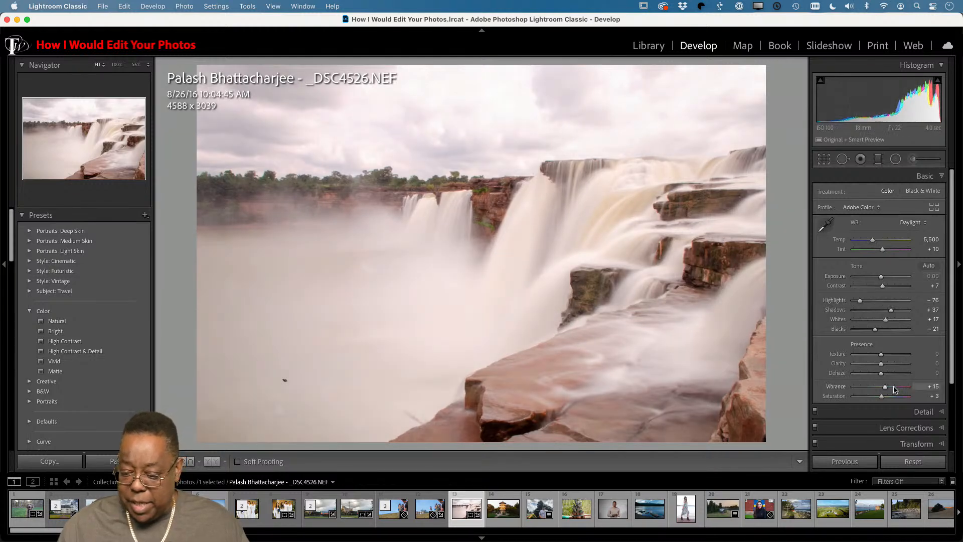
Set Dehaze to +31 and cool the waterfall photo's overall temperature to 5,207.
{"action": "left_click_drag", "start_coordinate": [881, 374], "coordinate": [892, 376]}
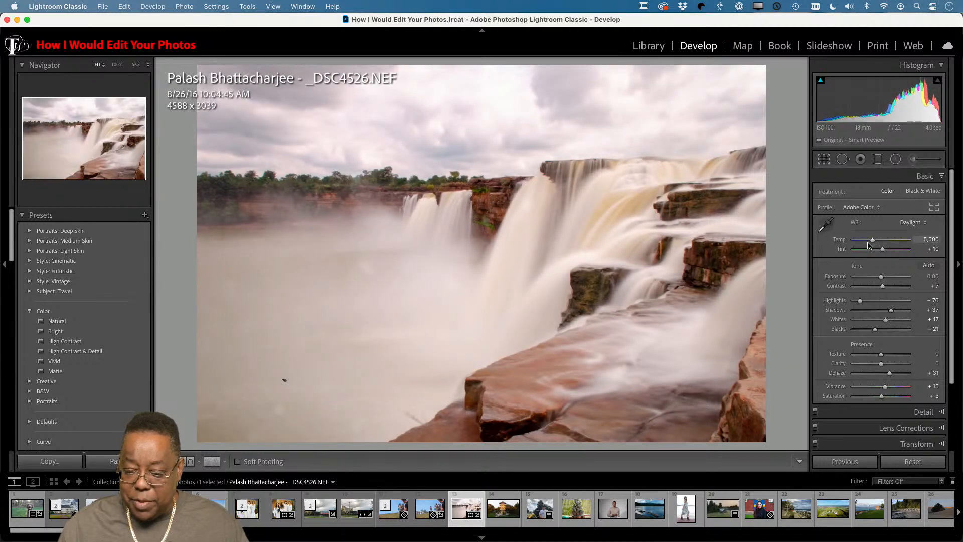
{"action": "left_click_drag", "start_coordinate": [871, 241], "coordinate": [871, 242]}
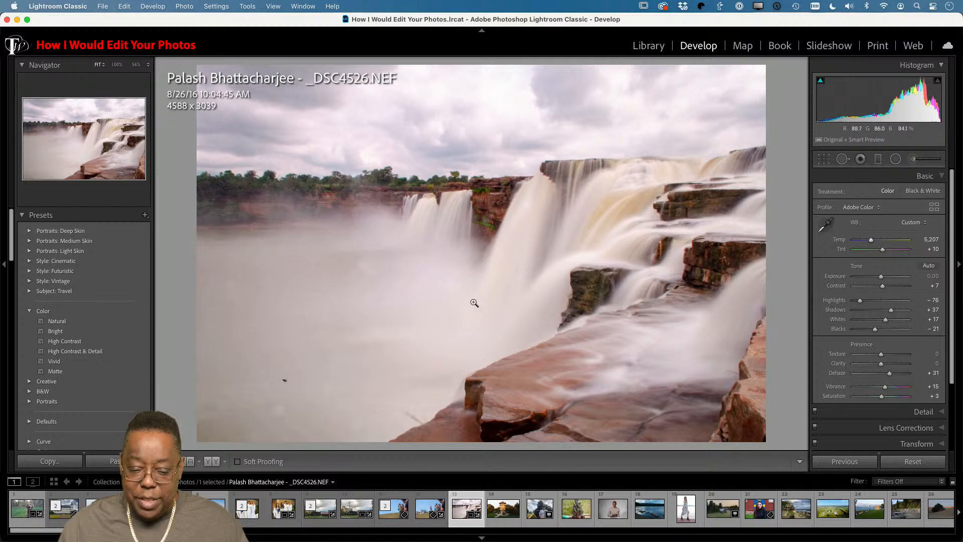
Paint the yellowish falling water beside the upper rocks with an adjustment brush set to a temperature of -57.
{"action": "left_click", "coordinate": [918, 159]}
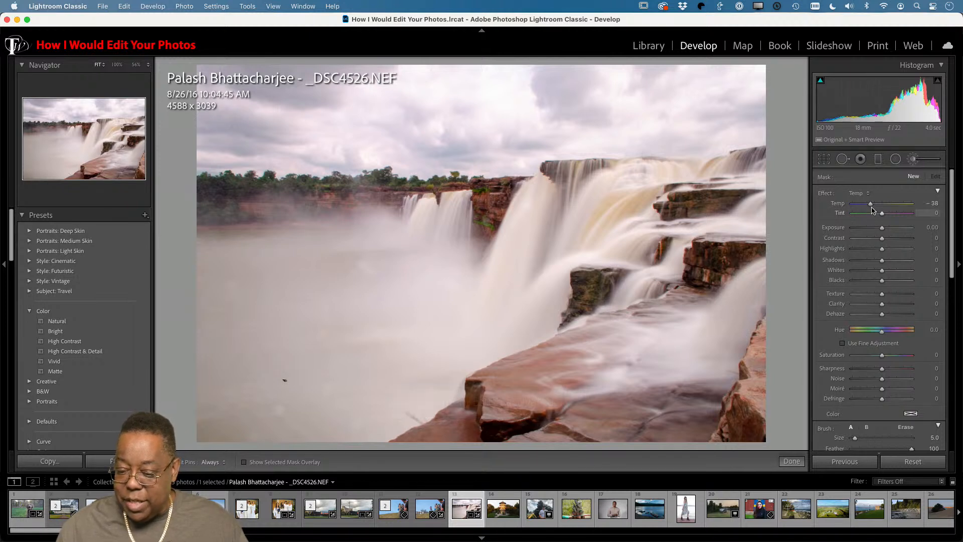
{"action": "left_click_drag", "start_coordinate": [870, 206], "coordinate": [865, 203]}
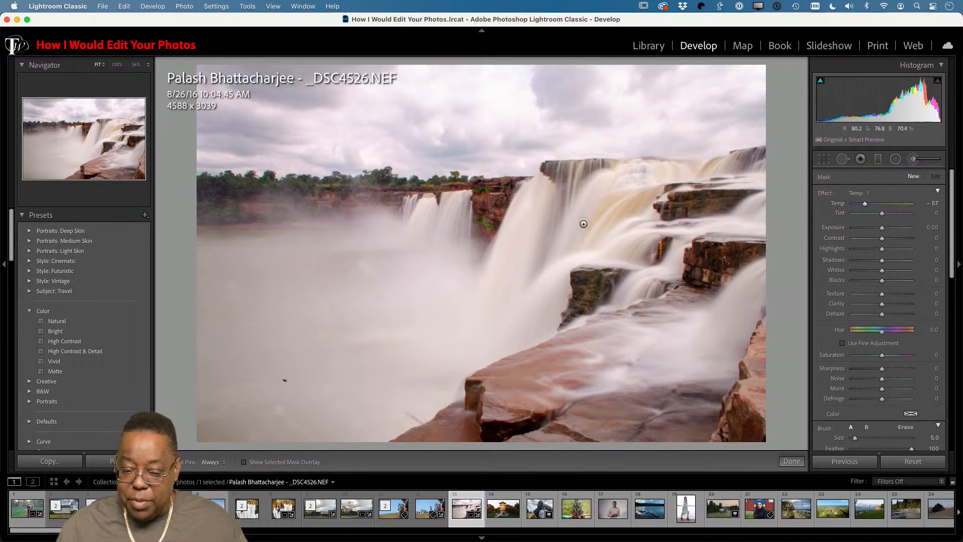
{"action": "left_click_drag", "start_coordinate": [584, 225], "coordinate": [625, 196]}
{"action": "key", "text": "h"}
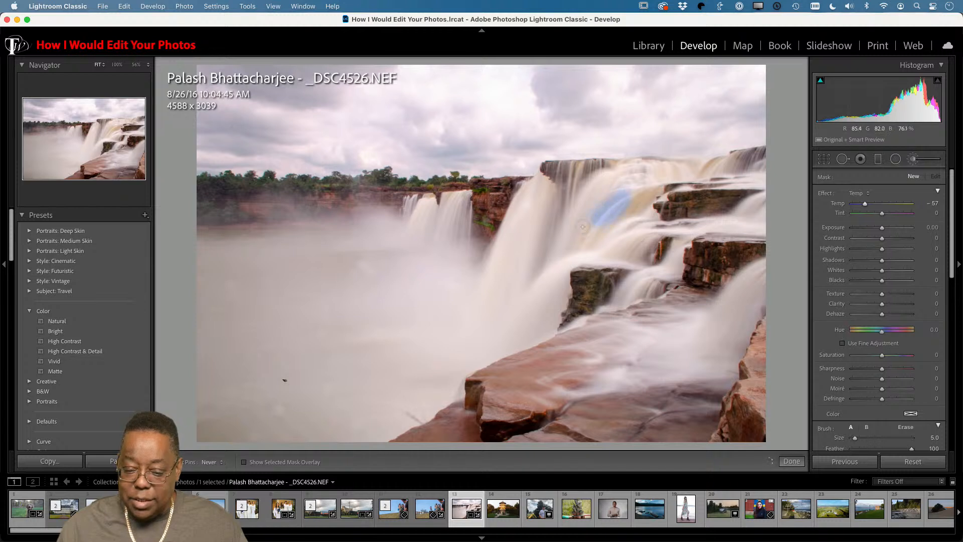
{"action": "mouse_move", "coordinate": [582, 231]}
{"action": "left_mouse_down"}
{"action": "mouse_move", "coordinate": [570, 246]}
{"action": "mouse_move", "coordinate": [660, 181]}
{"action": "mouse_move", "coordinate": [608, 201]}
{"action": "mouse_move", "coordinate": [610, 177]}
{"action": "mouse_move", "coordinate": [569, 219]}
{"action": "mouse_move", "coordinate": [573, 226]}
{"action": "mouse_move", "coordinate": [595, 209]}
{"action": "mouse_move", "coordinate": [551, 258]}
{"action": "left_mouse_up"}
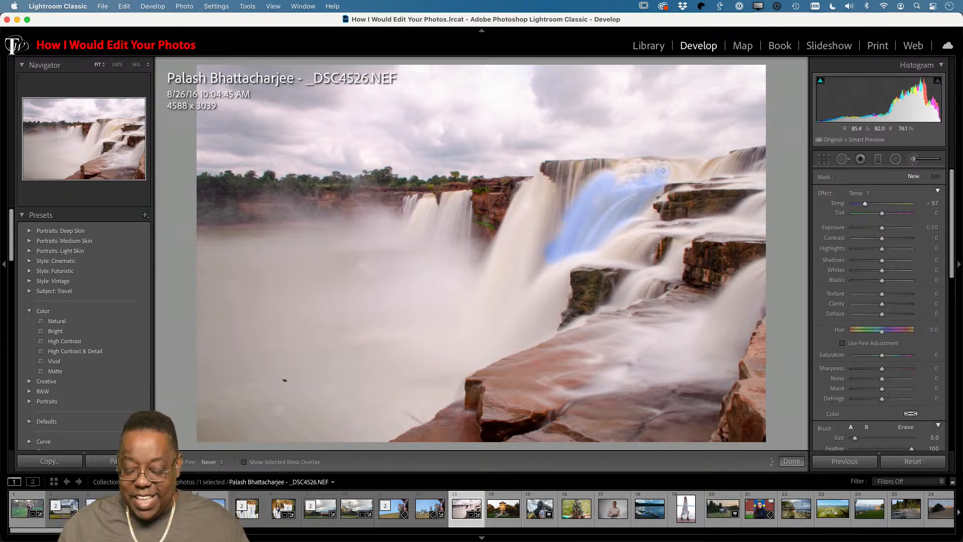
{"action": "left_click_drag", "start_coordinate": [662, 171], "coordinate": [665, 173]}
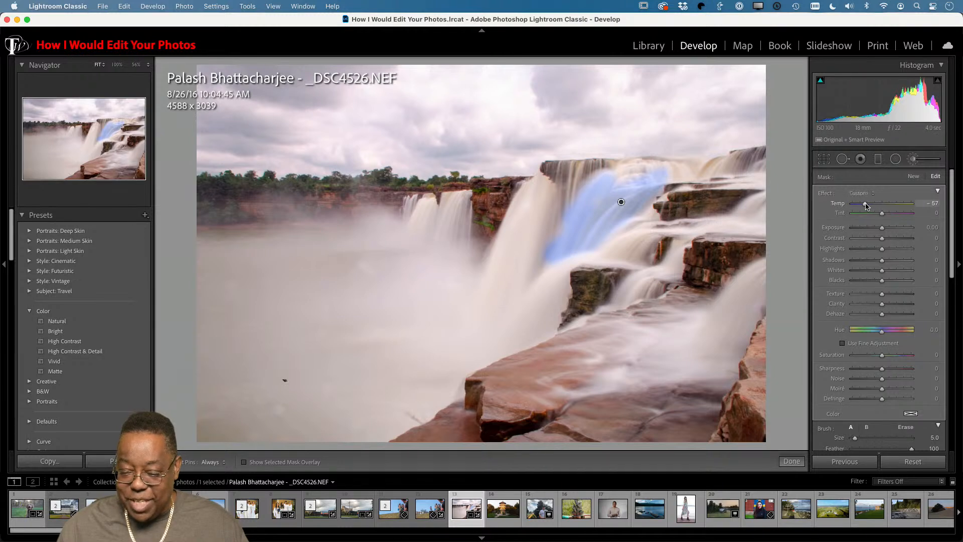
Reset the water brush adjustment's temperature to 0 and lower its saturation to -49.
{"action": "left_click_drag", "start_coordinate": [873, 206], "coordinate": [879, 205]}
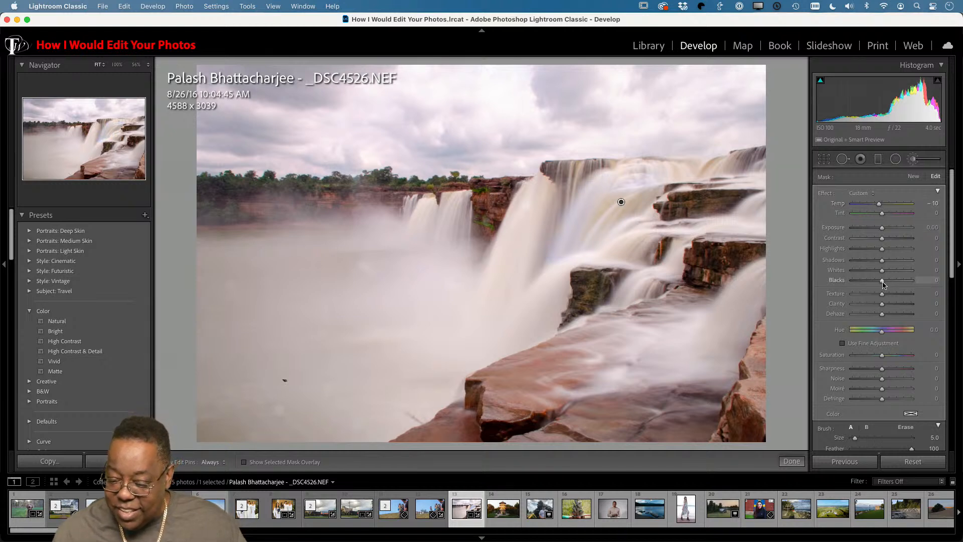
{"action": "left_click_drag", "start_coordinate": [882, 356], "coordinate": [872, 361]}
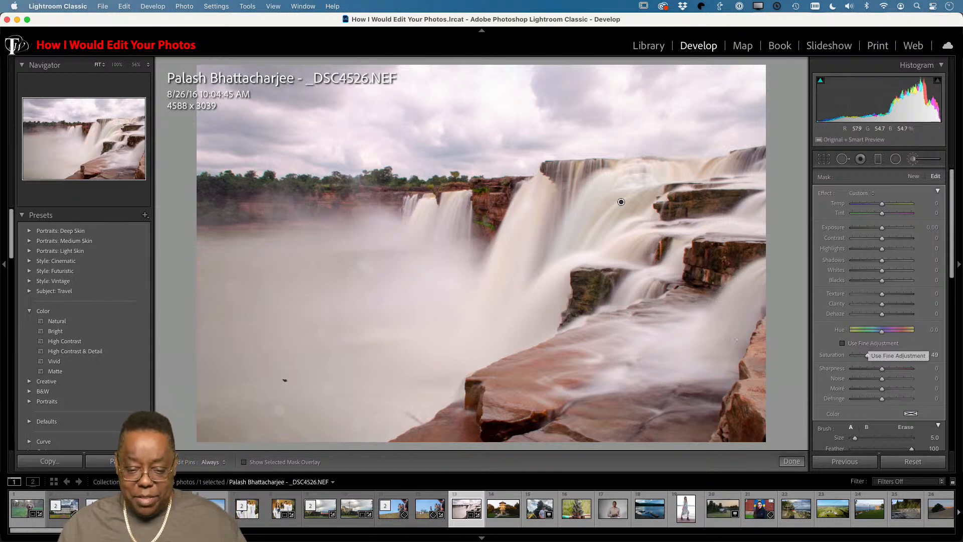
Rotate the waterfall photo's crop to an angle of -1.18 and widen it on both sides to 4866 x 3039.
{"action": "left_click", "coordinate": [826, 162]}
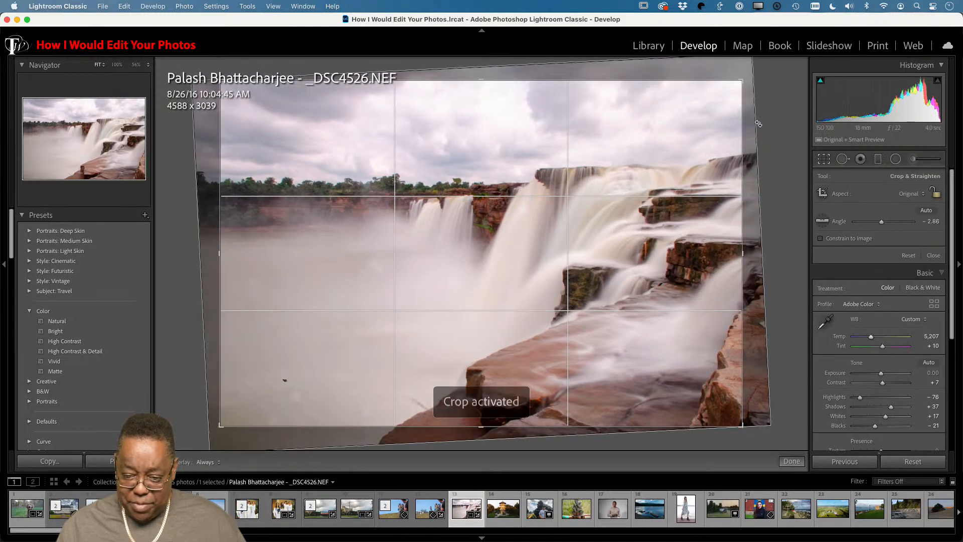
{"action": "left_click_drag", "start_coordinate": [768, 118], "coordinate": [768, 125]}
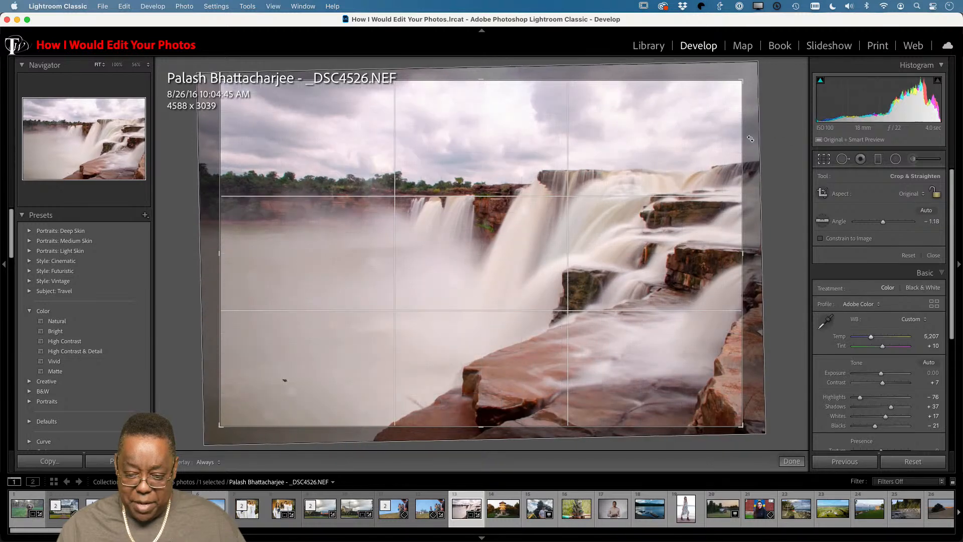
{"action": "left_click_drag", "start_coordinate": [746, 254], "coordinate": [758, 254]}
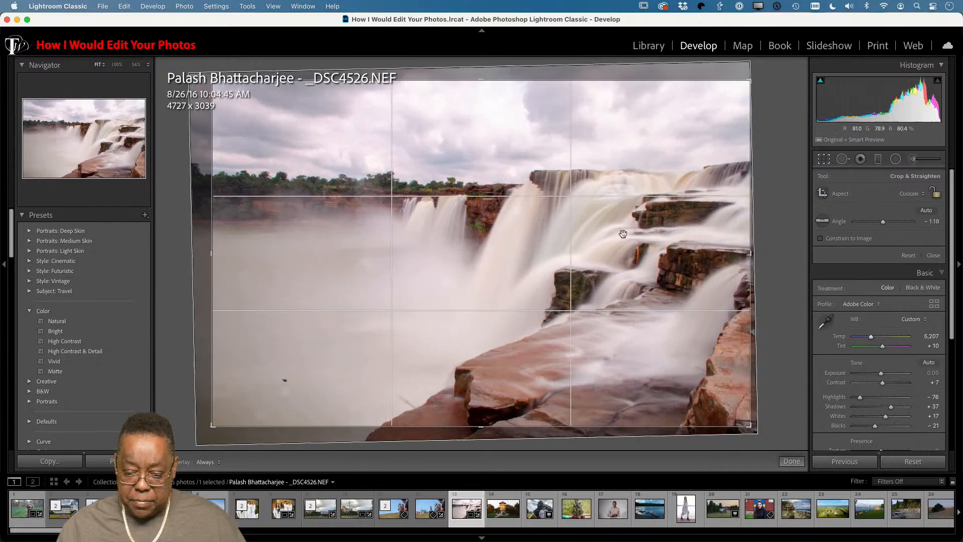
{"action": "left_click_drag", "start_coordinate": [214, 248], "coordinate": [205, 249]}
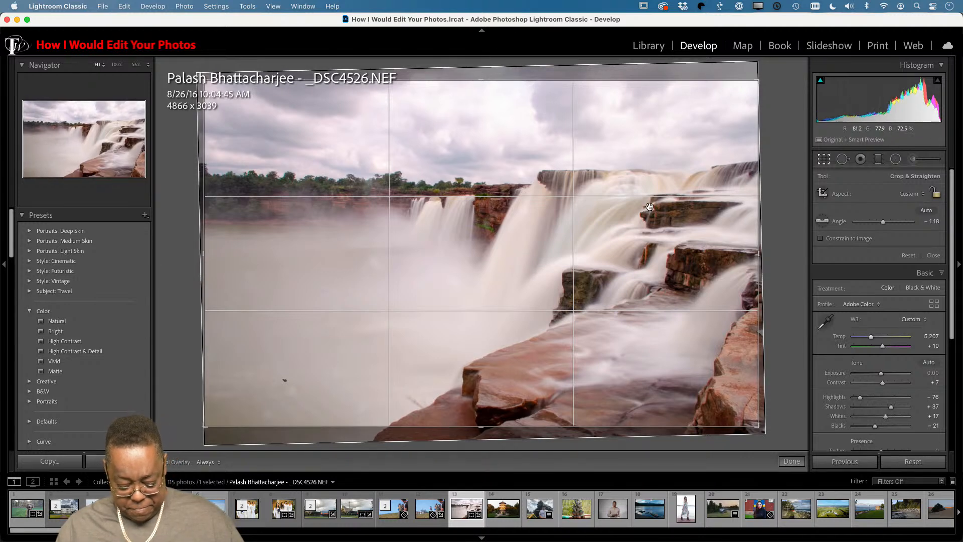
{"action": "key", "text": "d"}
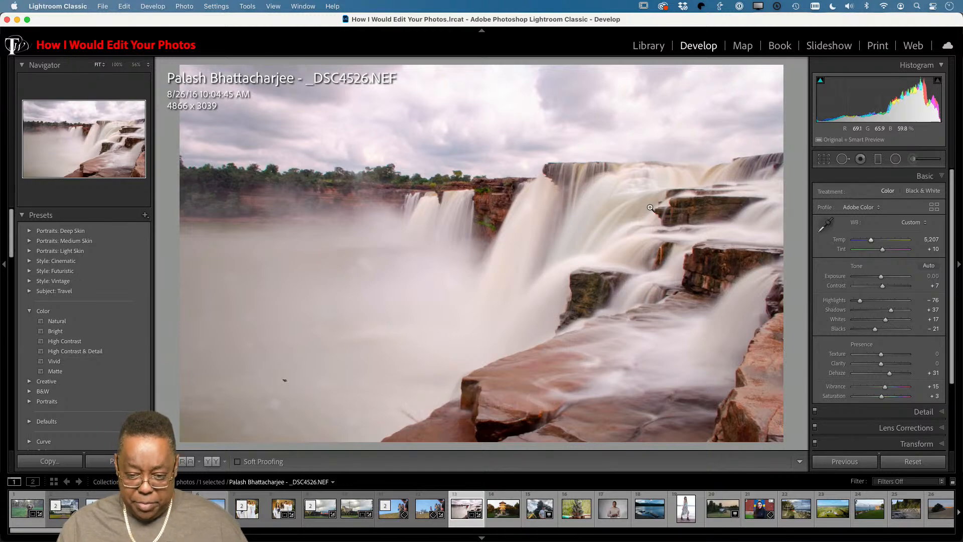
Return to the library grid and open the pagoda photo DJI_0140.jpg for developing.
{"action": "key", "text": "g"}
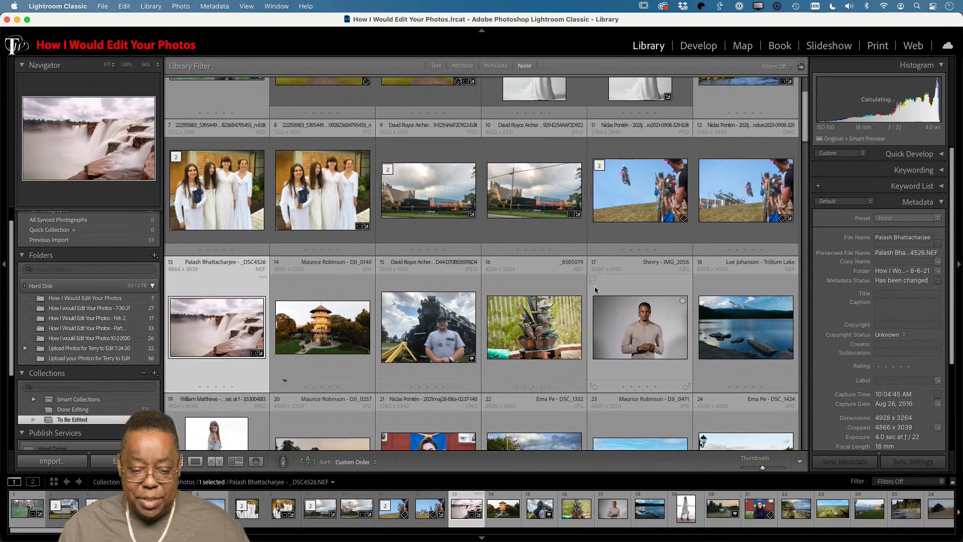
{"action": "left_click", "coordinate": [334, 331]}
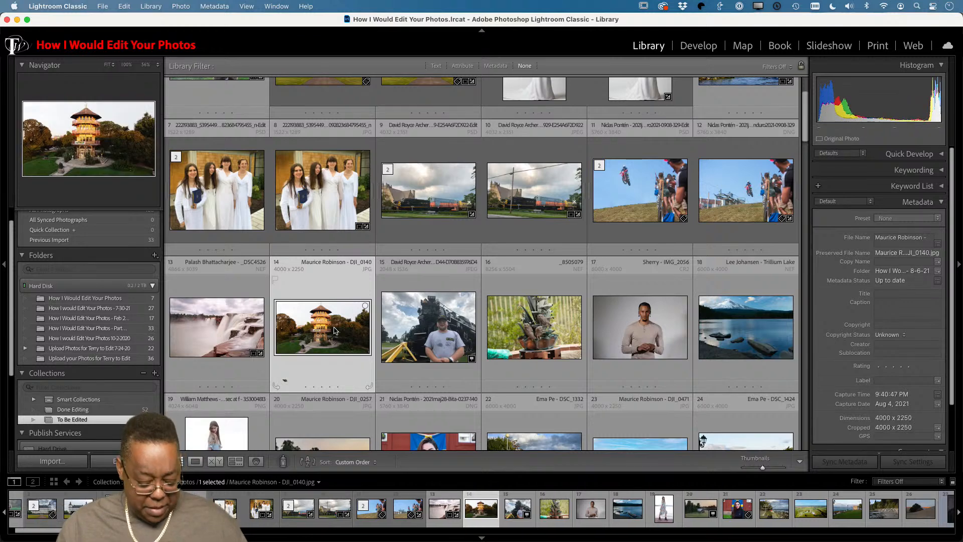
{"action": "key", "text": "d"}
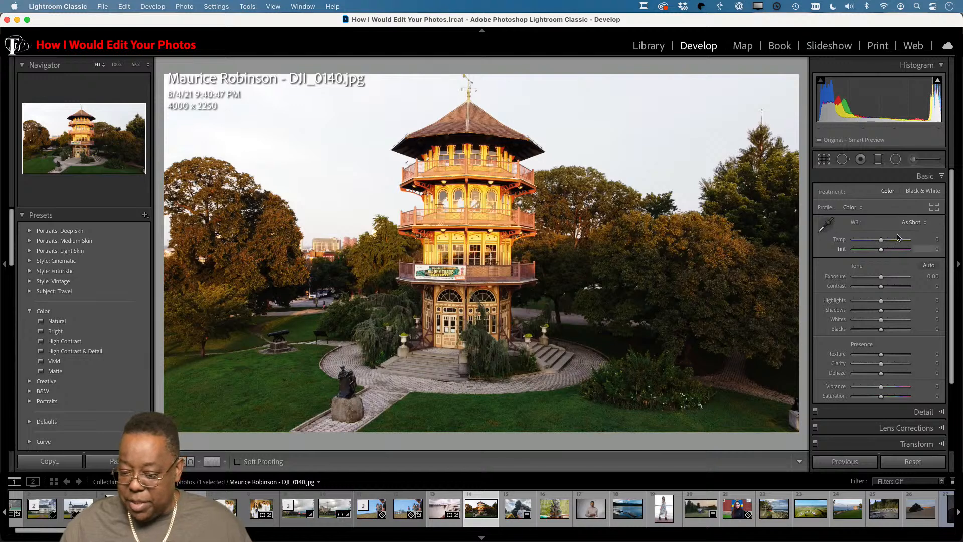
Apply automatic tone adjustments to the pagoda photo and raise Blacks to 0.
{"action": "left_click", "coordinate": [929, 266]}
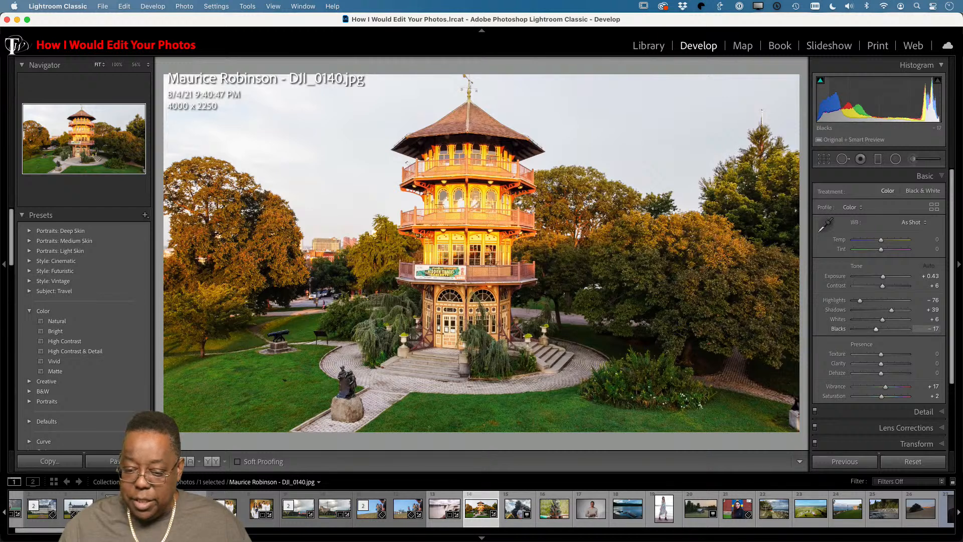
{"action": "left_click_drag", "start_coordinate": [825, 113], "coordinate": [845, 113]}
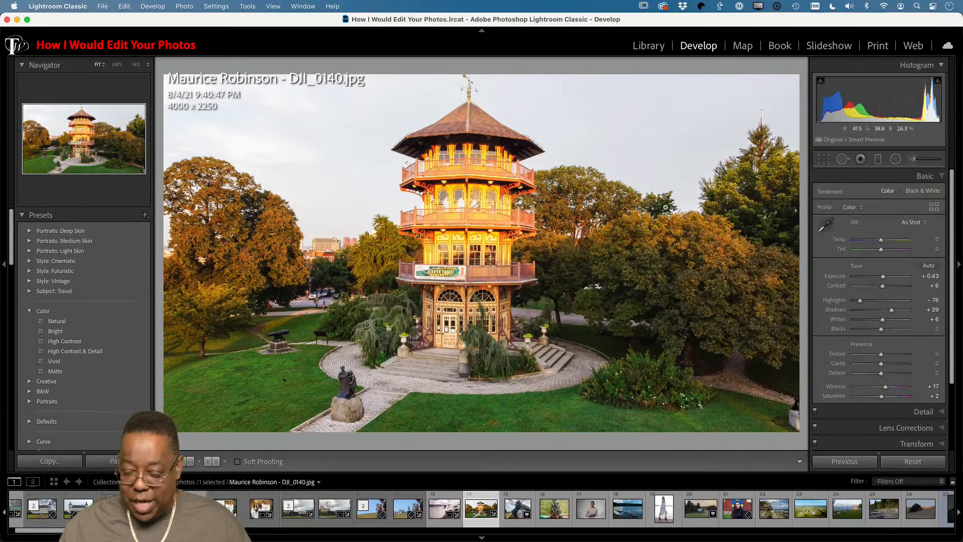
Add a graduated filter from the sky down to mid-pagoda and set its temperature to -73.
{"action": "left_click", "coordinate": [878, 159]}
{"action": "left_click_drag", "start_coordinate": [438, 76], "coordinate": [443, 247]}
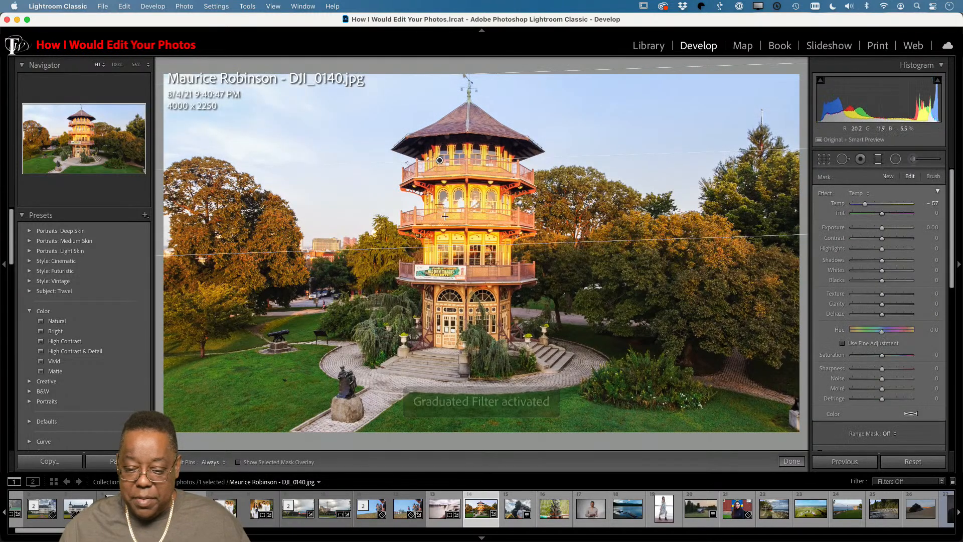
{"action": "left_click_drag", "start_coordinate": [865, 204], "coordinate": [861, 210]}
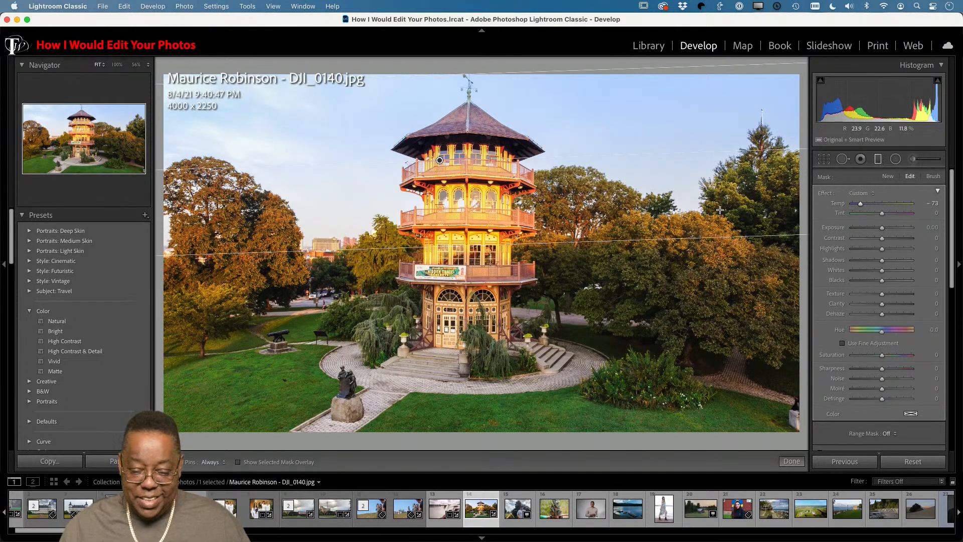
Compare the pagoda photo before and after the edits, switching back and forth between both versions.
{"action": "key", "text": "g"}
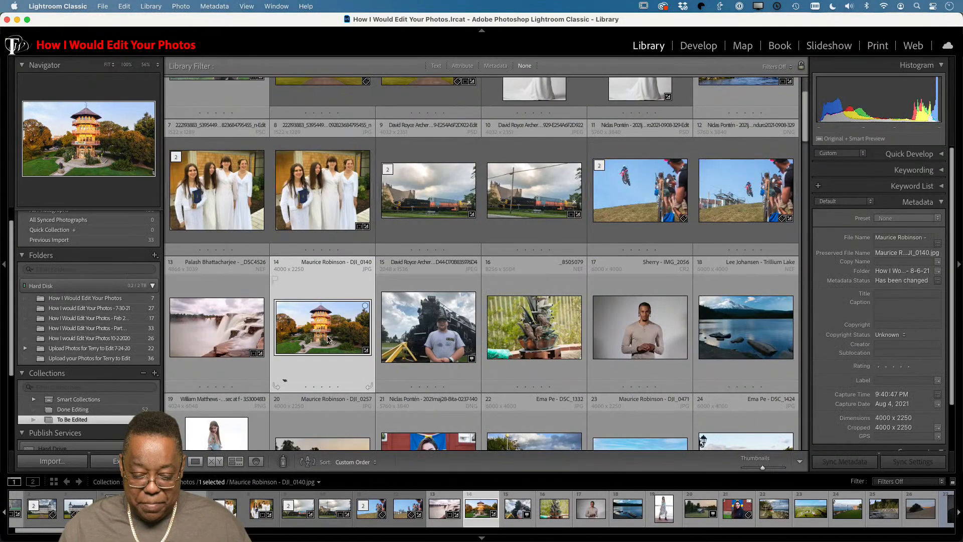
{"action": "key", "text": "d"}
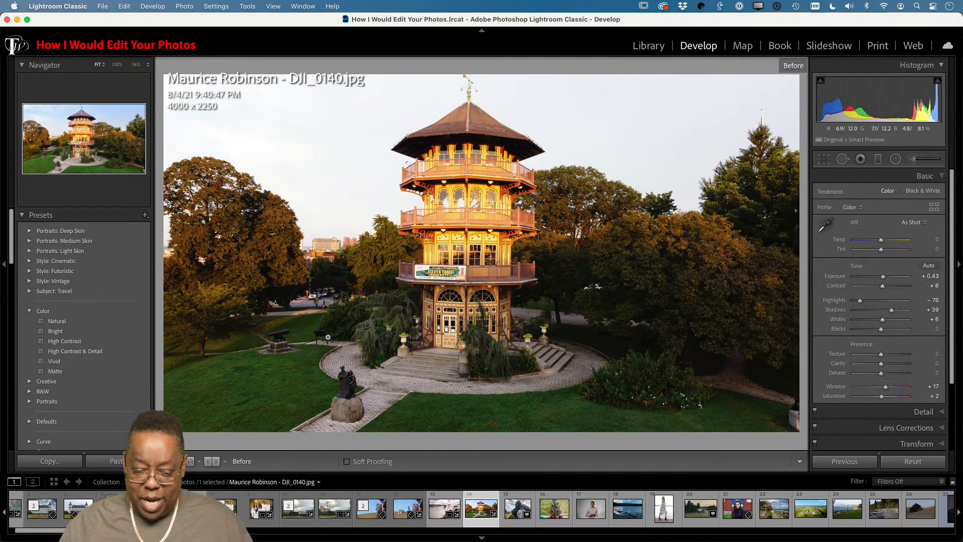
{"action": "key", "text": "backslash"}
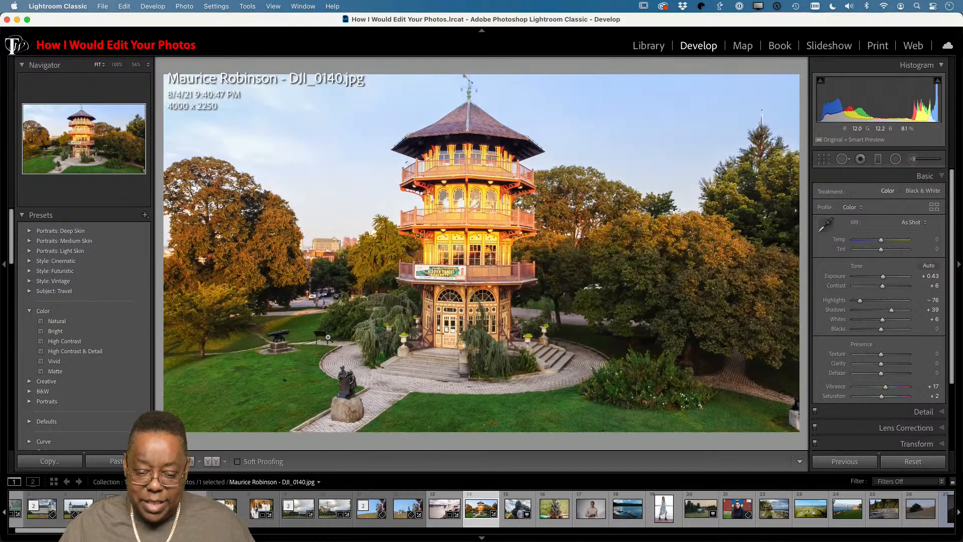
{"action": "key", "text": "backslash"}
{"action": "key", "text": "backslash"}
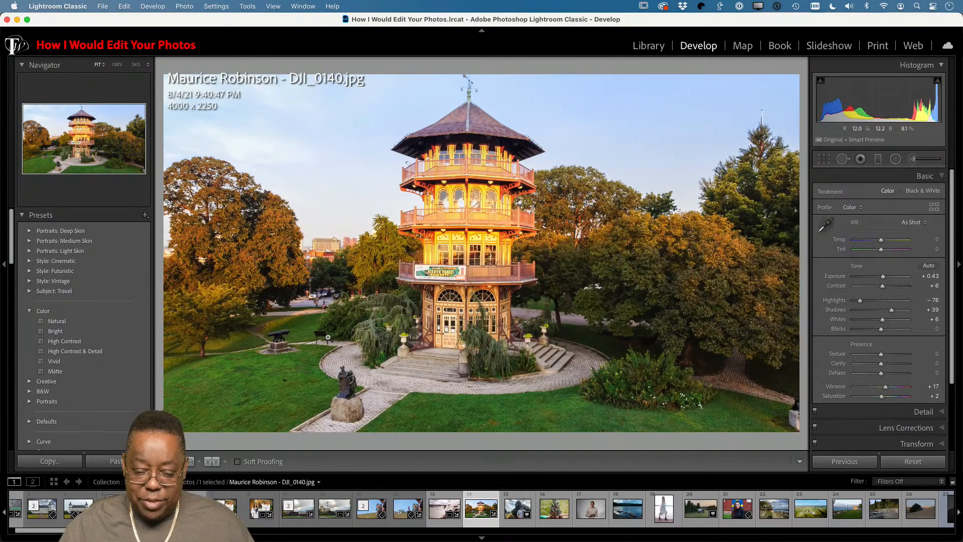
{"action": "key", "text": "backslash"}
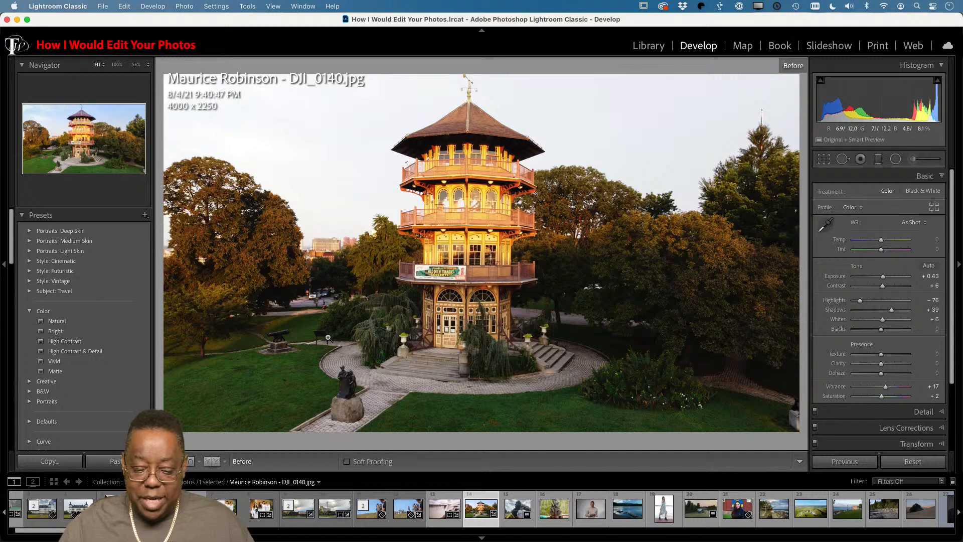
{"action": "key", "text": "backslash"}
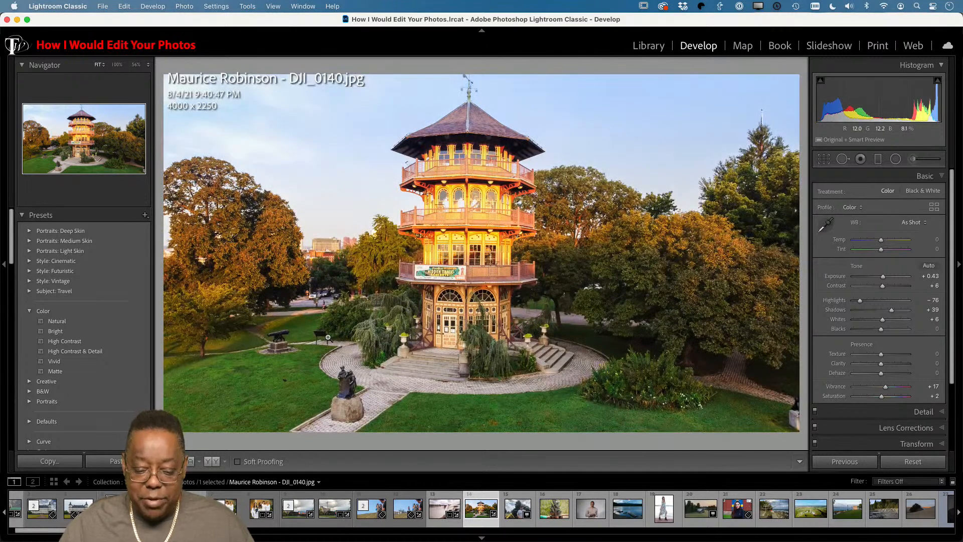
{"action": "key", "text": "backslash"}
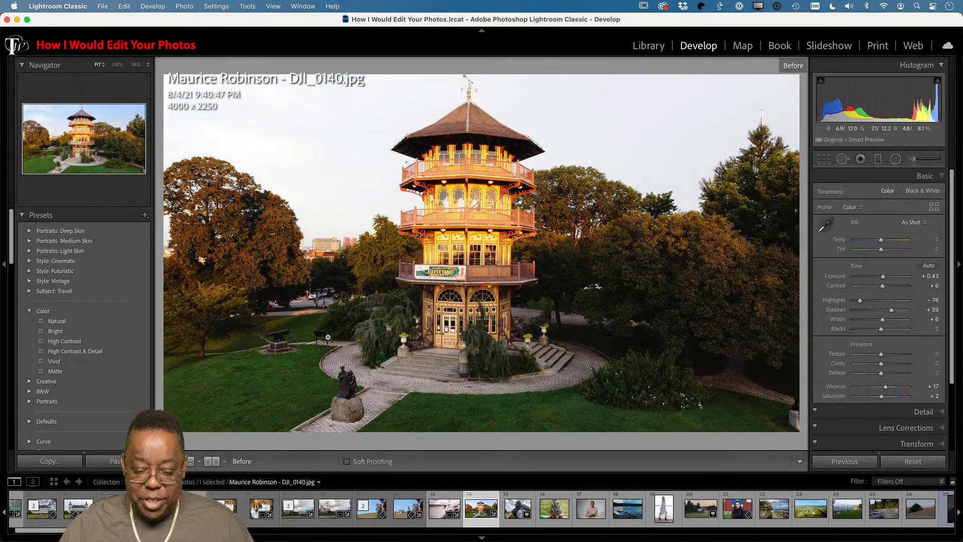
Review the pagoda photo's original version once more against the edit, ending on the edited version.
{"action": "key", "text": "backslash"}
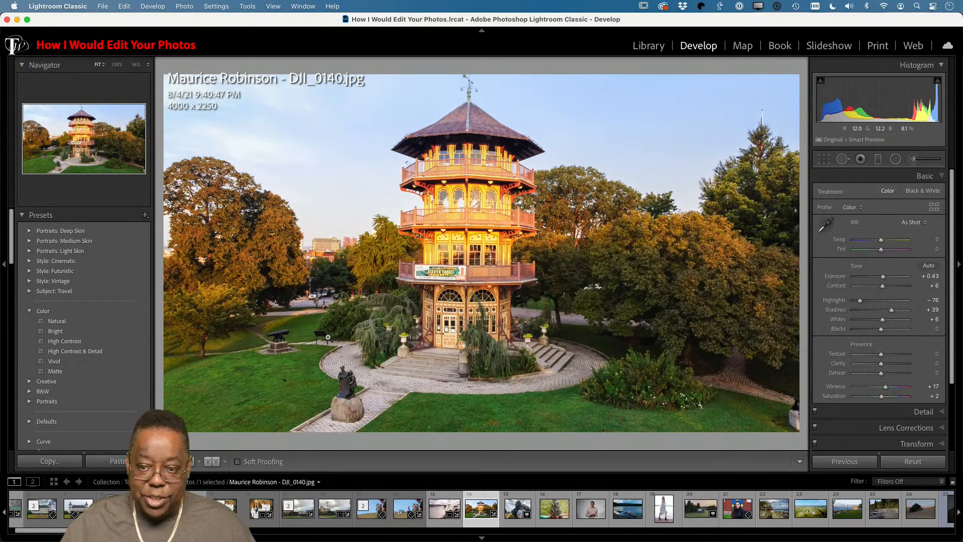
{"action": "key", "text": "backslash"}
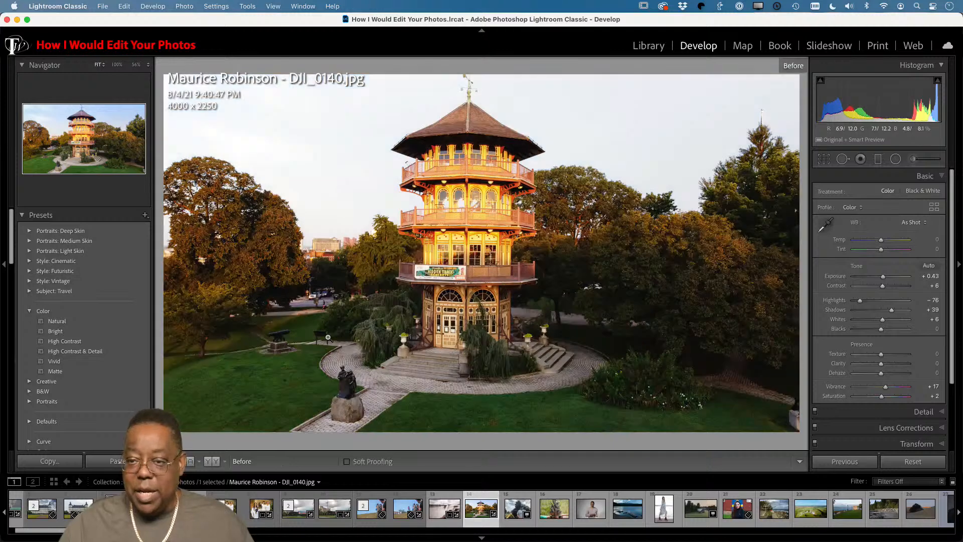
{"action": "key", "text": "backslash"}
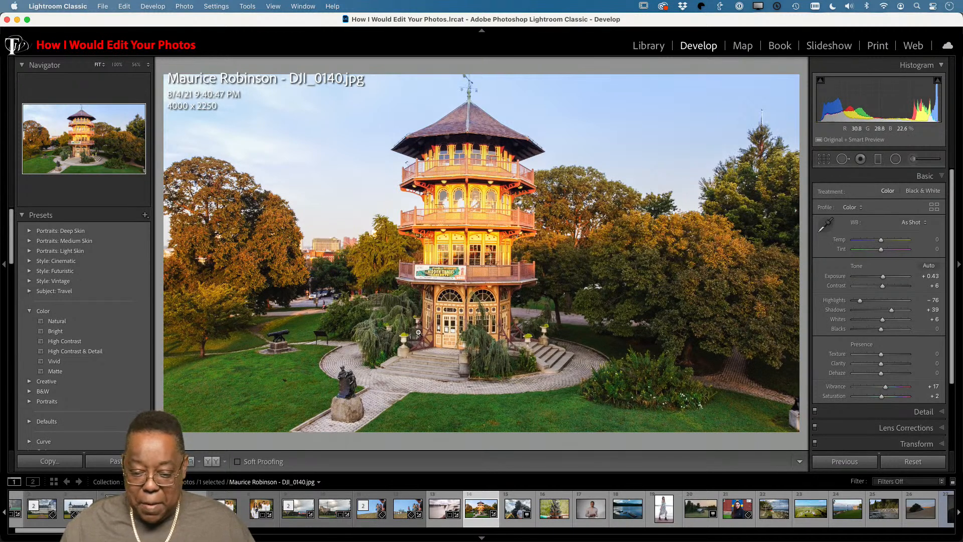
Develop the photo of the man in front of locomotive 757 with automatic tone adjustments and Shadows raised to +61.
{"action": "key", "text": "g"}
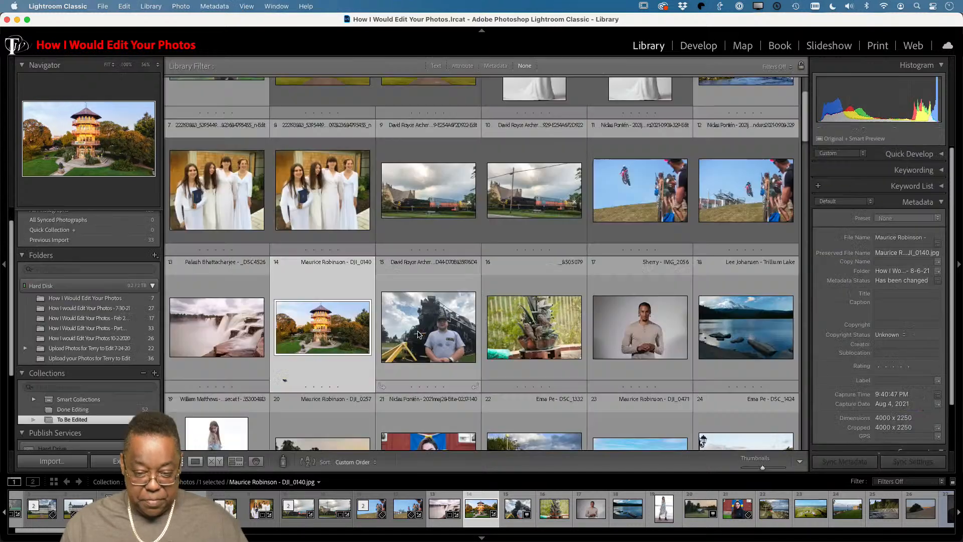
{"action": "left_click", "coordinate": [452, 336]}
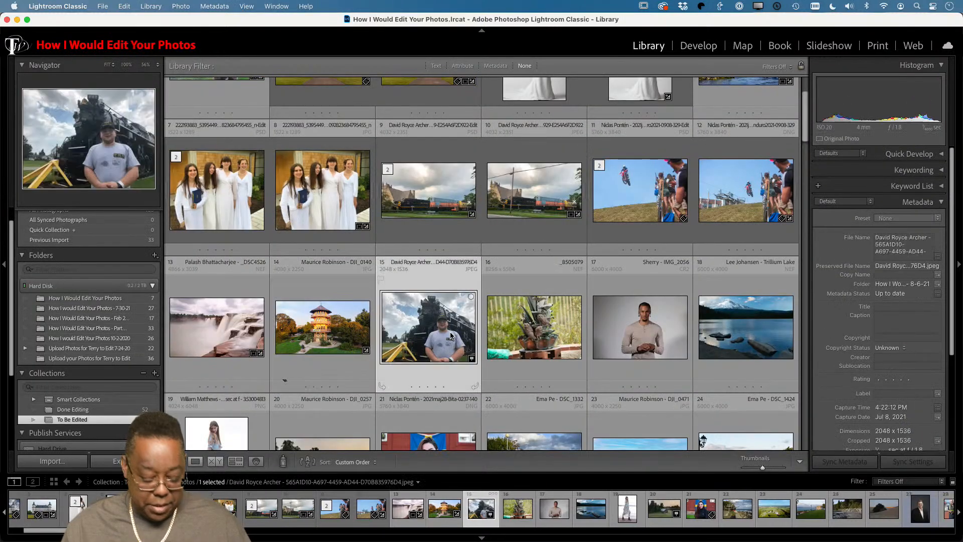
{"action": "key", "text": "d"}
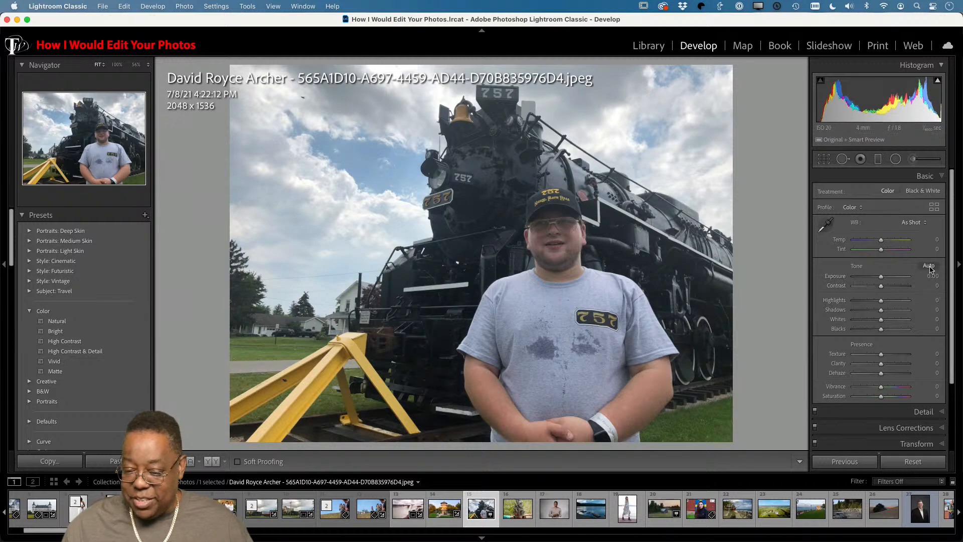
{"action": "left_click", "coordinate": [930, 266]}
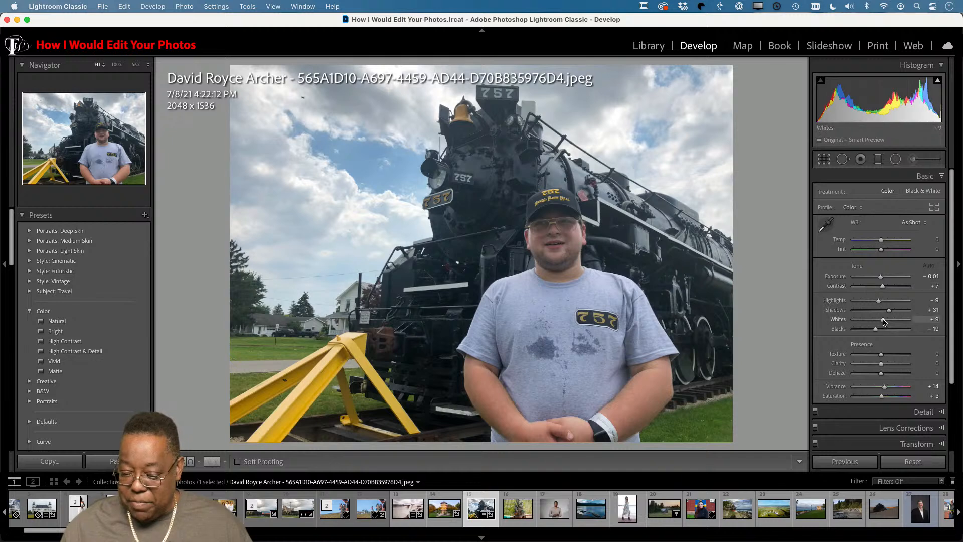
{"action": "left_click_drag", "start_coordinate": [892, 314], "coordinate": [901, 311]}
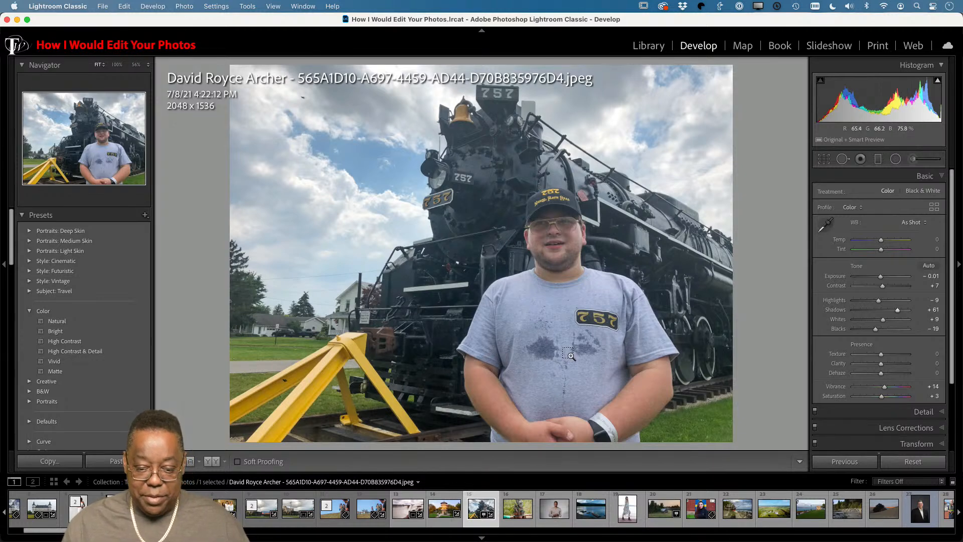
Open a copy of the locomotive photo with Lightroom adjustments in Photoshop and dismiss the Discover window.
{"action": "key", "text": "super+e"}
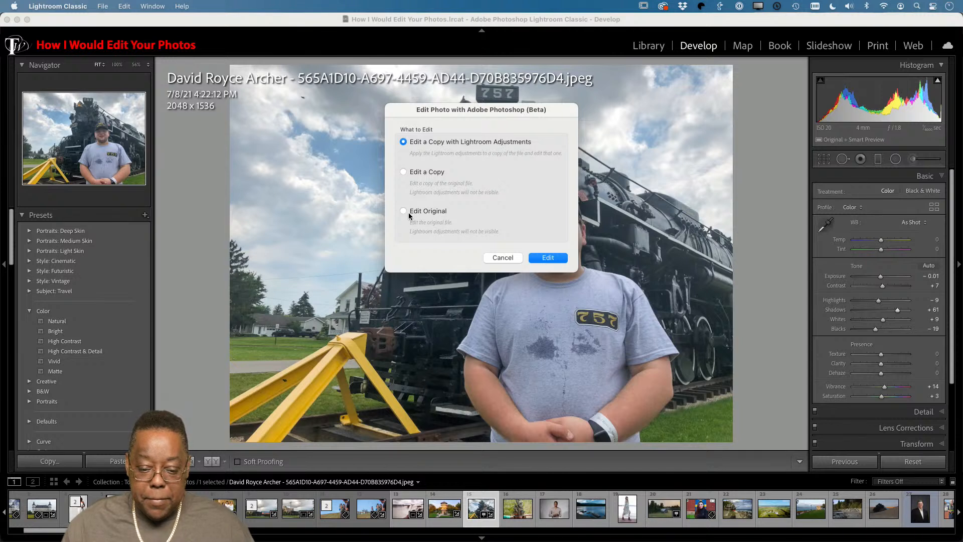
{"action": "left_click", "coordinate": [542, 260]}
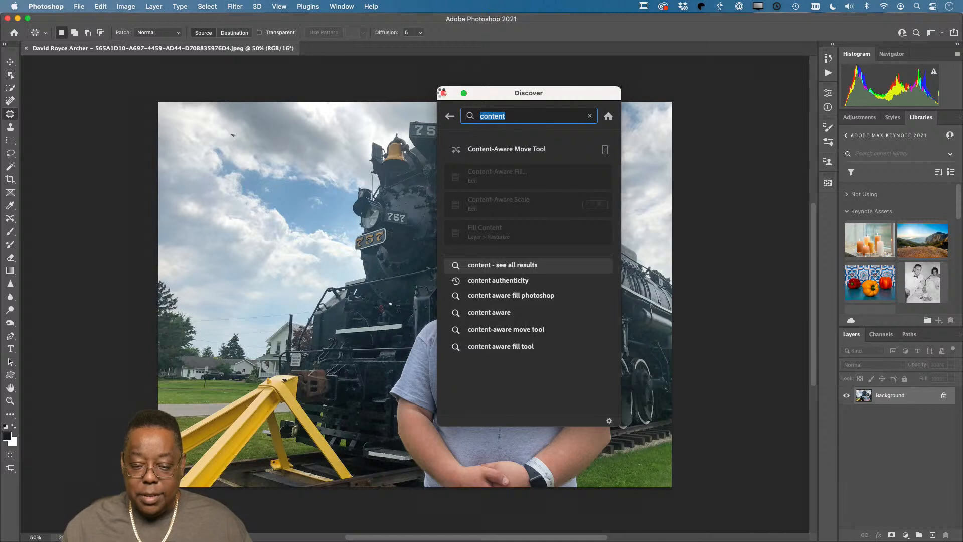
{"action": "left_click", "coordinate": [444, 94]}
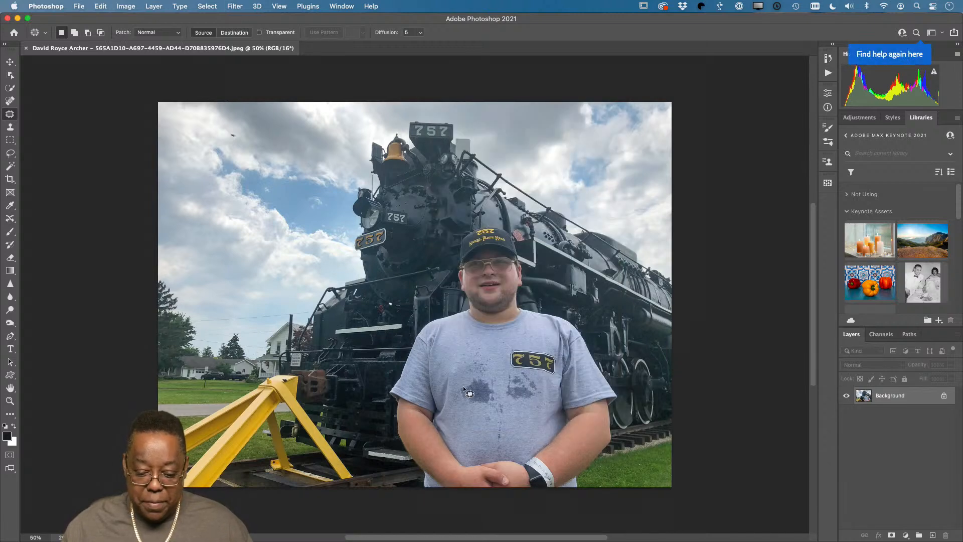
Remove the small drip marks below the large shirt stains with the Patch tool, using clean fabric as the source.
{"action": "key", "text": "z"}
{"action": "left_click_drag", "start_coordinate": [472, 385], "coordinate": [534, 409]}
{"action": "left_click_drag", "start_coordinate": [590, 423], "coordinate": [371, 235]}
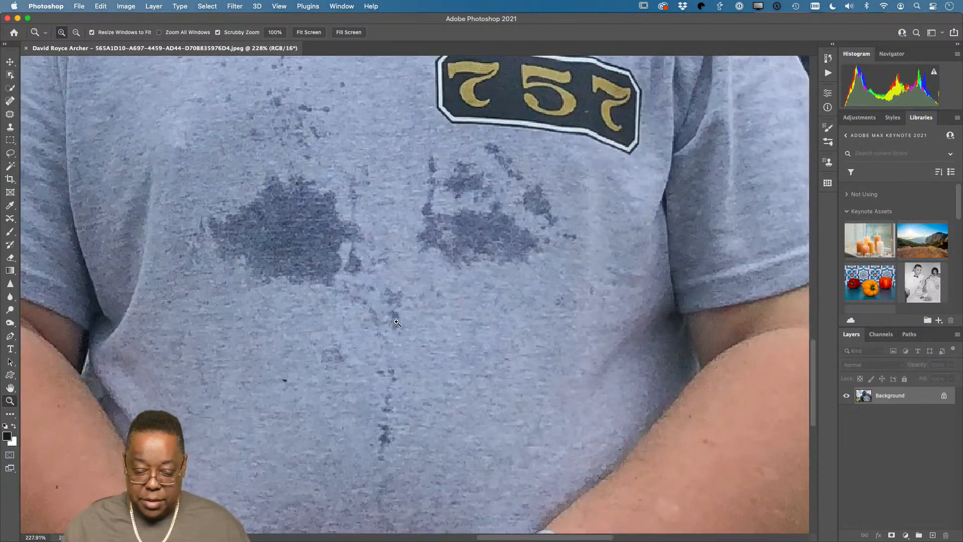
{"action": "left_click", "coordinate": [10, 127]}
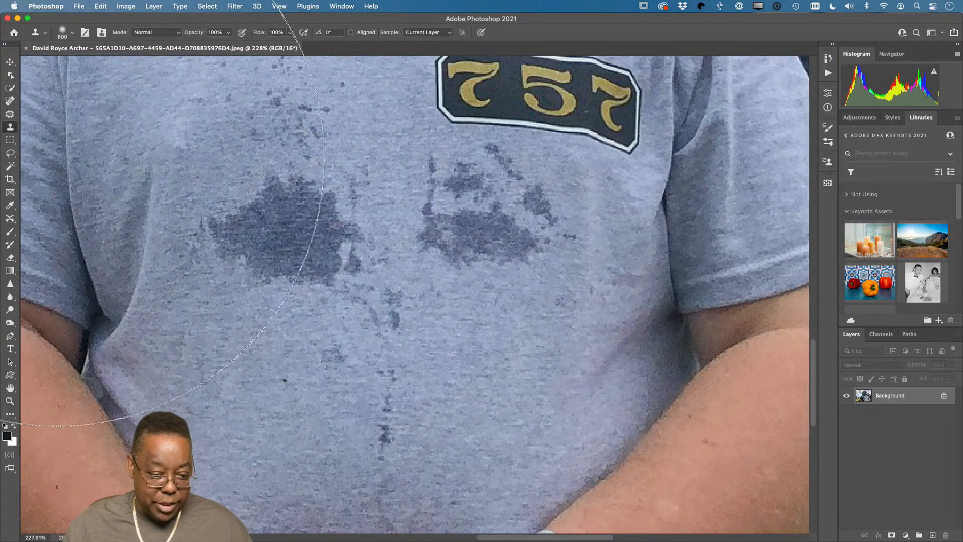
{"action": "left_click", "coordinate": [10, 114]}
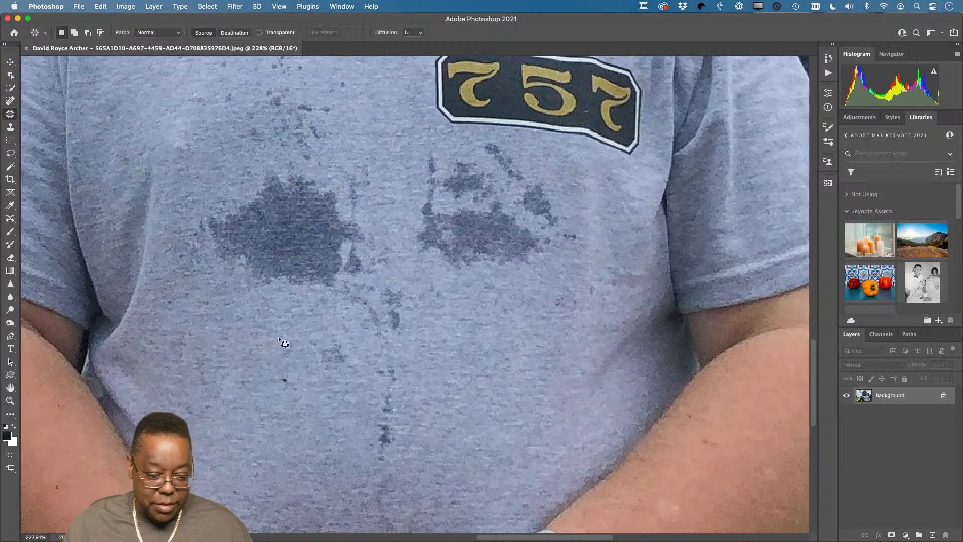
{"action": "mouse_move", "coordinate": [401, 381]}
{"action": "left_mouse_down"}
{"action": "mouse_move", "coordinate": [398, 370]}
{"action": "mouse_move", "coordinate": [372, 451]}
{"action": "mouse_move", "coordinate": [399, 513]}
{"action": "mouse_move", "coordinate": [423, 454]}
{"action": "mouse_move", "coordinate": [452, 441]}
{"action": "mouse_move", "coordinate": [438, 433]}
{"action": "left_mouse_up"}
{"action": "key", "text": "super+d"}
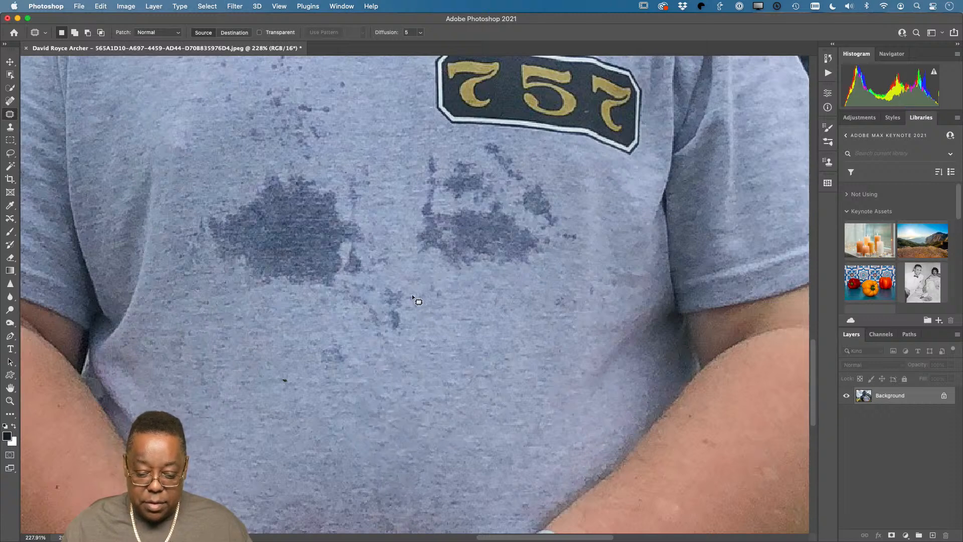
{"action": "mouse_move", "coordinate": [413, 298]}
{"action": "left_mouse_down"}
{"action": "mouse_move", "coordinate": [362, 338]}
{"action": "mouse_move", "coordinate": [416, 300]}
{"action": "left_mouse_up"}
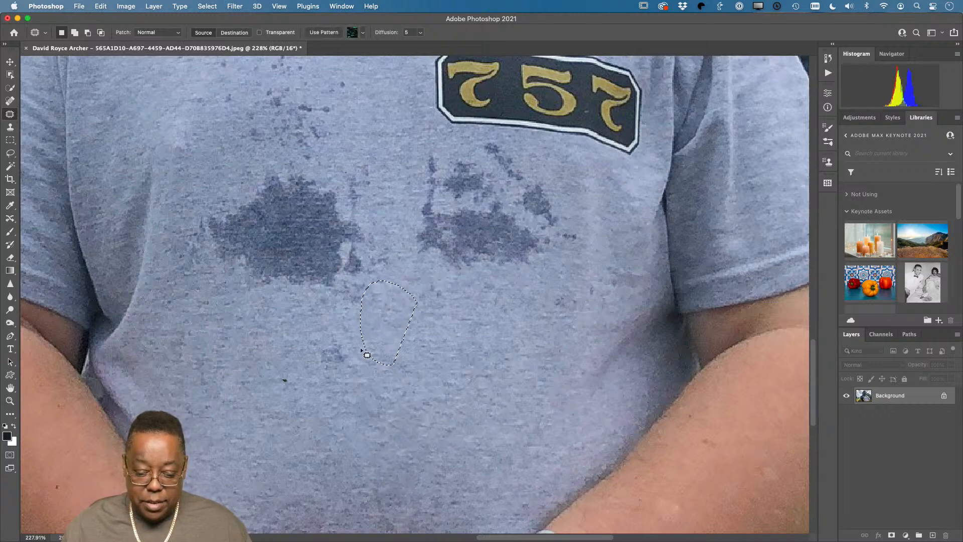
{"action": "left_click_drag", "start_coordinate": [367, 355], "coordinate": [293, 400]}
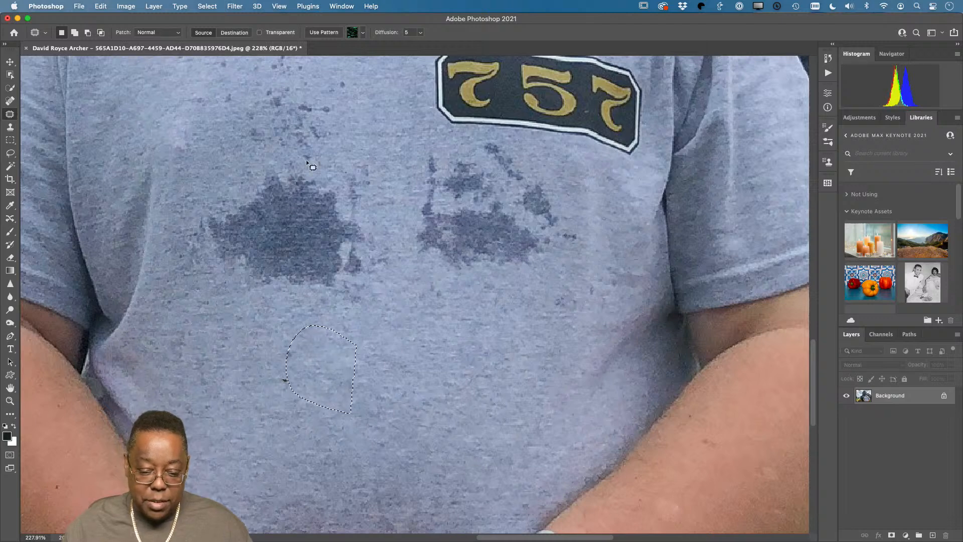
Patch the two large dark stains on the shirt front with clean fabric from below them.
{"action": "mouse_move", "coordinate": [375, 199]}
{"action": "left_mouse_down"}
{"action": "mouse_move", "coordinate": [317, 167]}
{"action": "mouse_move", "coordinate": [232, 172]}
{"action": "mouse_move", "coordinate": [182, 236]}
{"action": "mouse_move", "coordinate": [299, 319]}
{"action": "mouse_move", "coordinate": [396, 251]}
{"action": "mouse_move", "coordinate": [370, 179]}
{"action": "mouse_move", "coordinate": [375, 198]}
{"action": "left_mouse_up"}
{"action": "left_click_drag", "start_coordinate": [308, 179], "coordinate": [327, 387]}
{"action": "key", "text": "cmd+d"}
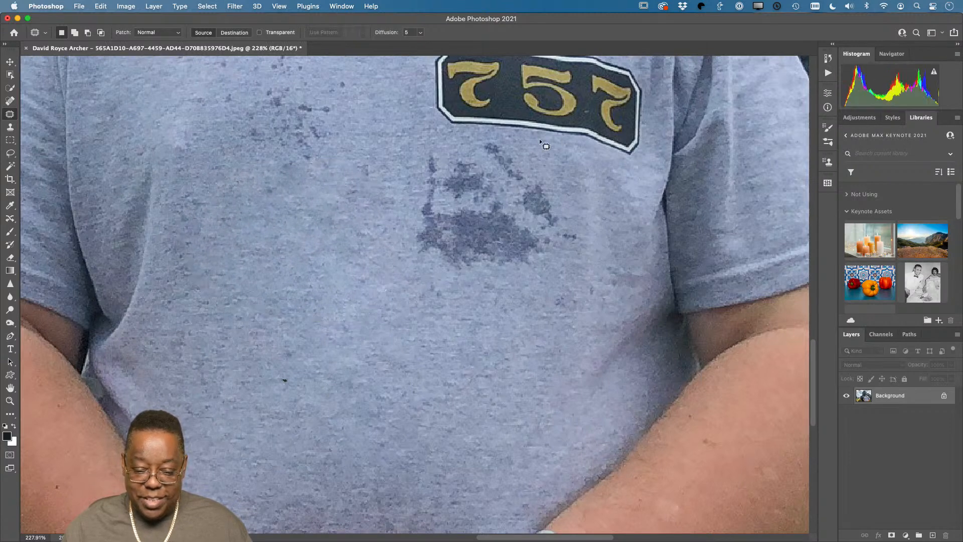
{"action": "mouse_move", "coordinate": [527, 145]}
{"action": "left_mouse_down"}
{"action": "mouse_move", "coordinate": [434, 141]}
{"action": "mouse_move", "coordinate": [407, 179]}
{"action": "mouse_move", "coordinate": [408, 269]}
{"action": "mouse_move", "coordinate": [492, 304]}
{"action": "mouse_move", "coordinate": [553, 294]}
{"action": "mouse_move", "coordinate": [579, 264]}
{"action": "mouse_move", "coordinate": [584, 234]}
{"action": "mouse_move", "coordinate": [532, 148]}
{"action": "left_mouse_up"}
{"action": "left_click_drag", "start_coordinate": [536, 219], "coordinate": [522, 358]}
{"action": "key", "text": "cmd+d"}
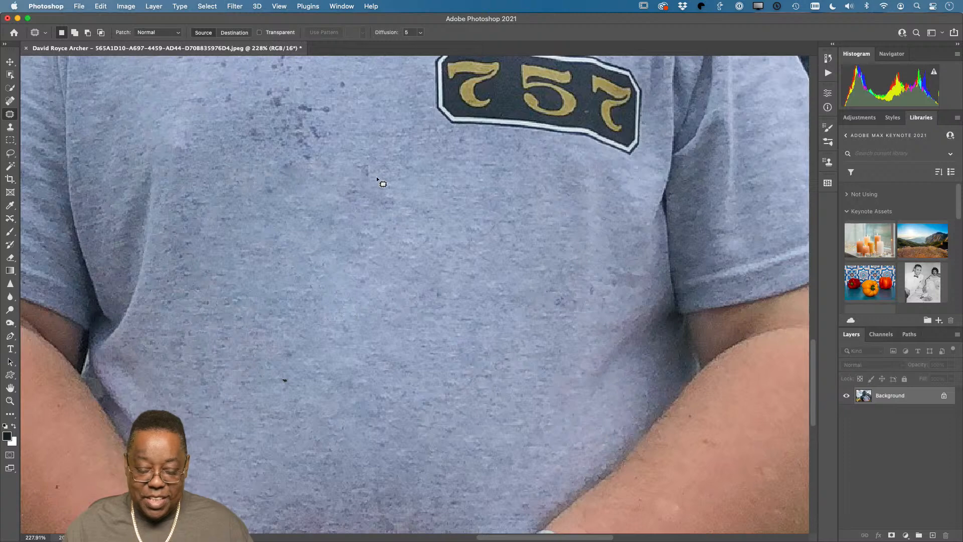
Patch the speckled stains on the middle of the chest beside the 757 emblem with clean fabric.
{"action": "scroll", "coordinate": [377, 181], "scroll_direction": "up", "scroll_amount": 5}
{"action": "mouse_move", "coordinate": [343, 246]}
{"action": "left_mouse_down"}
{"action": "mouse_move", "coordinate": [276, 181]}
{"action": "mouse_move", "coordinate": [294, 324]}
{"action": "mouse_move", "coordinate": [351, 399]}
{"action": "mouse_move", "coordinate": [358, 246]}
{"action": "left_mouse_up"}
{"action": "mouse_move", "coordinate": [394, 340]}
{"action": "left_mouse_down"}
{"action": "mouse_move", "coordinate": [458, 364]}
{"action": "mouse_move", "coordinate": [472, 356]}
{"action": "mouse_move", "coordinate": [305, 314]}
{"action": "mouse_move", "coordinate": [358, 383]}
{"action": "mouse_move", "coordinate": [400, 393]}
{"action": "left_mouse_up"}
{"action": "key", "text": "cmd+d"}
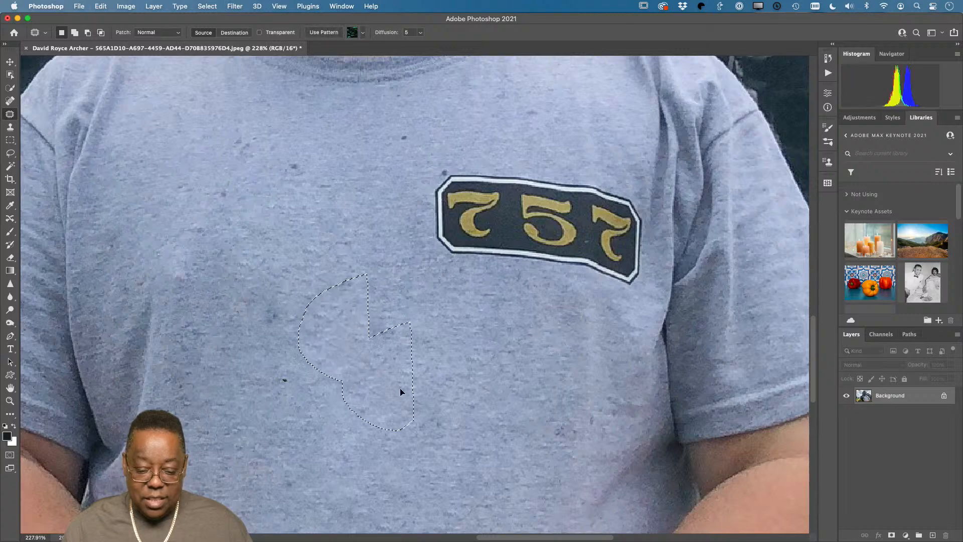
{"action": "key", "text": "cmd+d"}
{"action": "mouse_move", "coordinate": [279, 269]}
{"action": "left_mouse_down"}
{"action": "mouse_move", "coordinate": [309, 371]}
{"action": "mouse_move", "coordinate": [278, 267]}
{"action": "left_mouse_up"}
{"action": "left_click_drag", "start_coordinate": [286, 315], "coordinate": [323, 359]}
{"action": "key", "text": "super+d"}
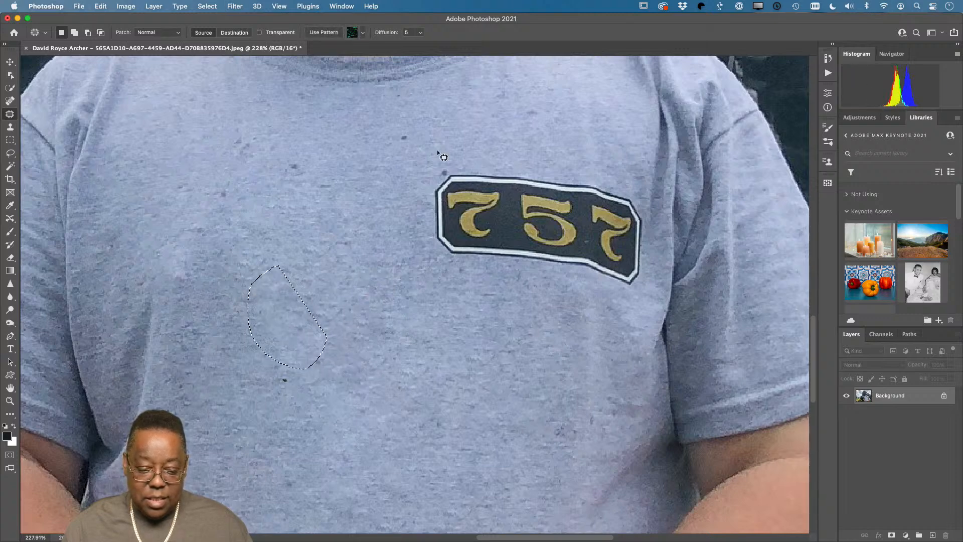
Patch the remaining small spots on the upper shirt between the collar and the 757 emblem.
{"action": "mouse_move", "coordinate": [425, 122]}
{"action": "left_mouse_down"}
{"action": "mouse_move", "coordinate": [353, 150]}
{"action": "mouse_move", "coordinate": [324, 150]}
{"action": "mouse_move", "coordinate": [281, 175]}
{"action": "mouse_move", "coordinate": [344, 219]}
{"action": "mouse_move", "coordinate": [378, 196]}
{"action": "mouse_move", "coordinate": [355, 257]}
{"action": "left_mouse_up"}
{"action": "key", "text": "super+d"}
{"action": "mouse_move", "coordinate": [271, 115]}
{"action": "left_mouse_down"}
{"action": "mouse_move", "coordinate": [233, 200]}
{"action": "mouse_move", "coordinate": [304, 211]}
{"action": "mouse_move", "coordinate": [321, 161]}
{"action": "mouse_move", "coordinate": [365, 246]}
{"action": "left_mouse_up"}
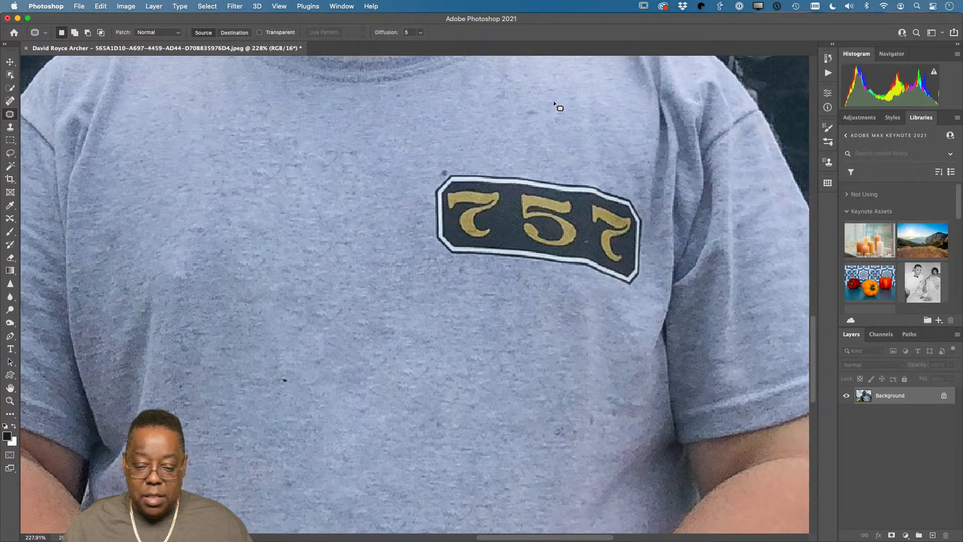
{"action": "mouse_move", "coordinate": [556, 102]}
{"action": "left_mouse_down"}
{"action": "mouse_move", "coordinate": [523, 102]}
{"action": "mouse_move", "coordinate": [495, 130]}
{"action": "mouse_move", "coordinate": [540, 134]}
{"action": "mouse_move", "coordinate": [420, 125]}
{"action": "left_mouse_up"}
{"action": "mouse_move", "coordinate": [446, 159]}
{"action": "left_mouse_down"}
{"action": "mouse_move", "coordinate": [434, 180]}
{"action": "mouse_move", "coordinate": [452, 168]}
{"action": "mouse_move", "coordinate": [355, 176]}
{"action": "left_mouse_up"}
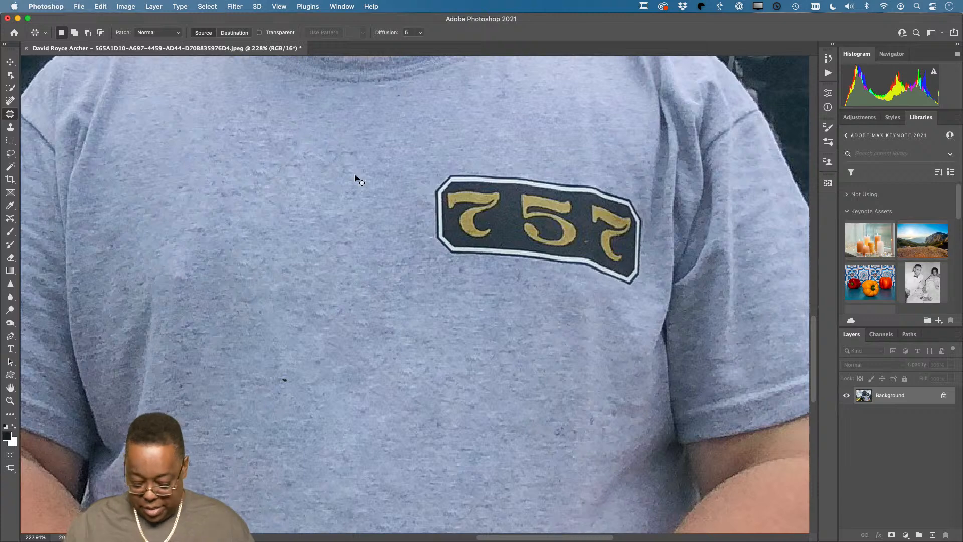
Run the Dodge/Burn action on the retouched photo.
{"action": "key", "text": "super+0"}
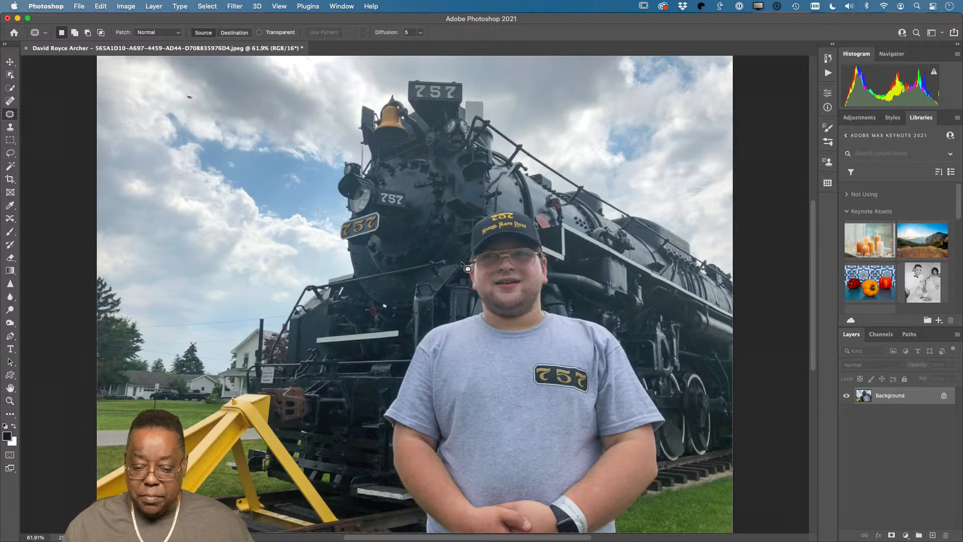
{"action": "left_click", "coordinate": [829, 74]}
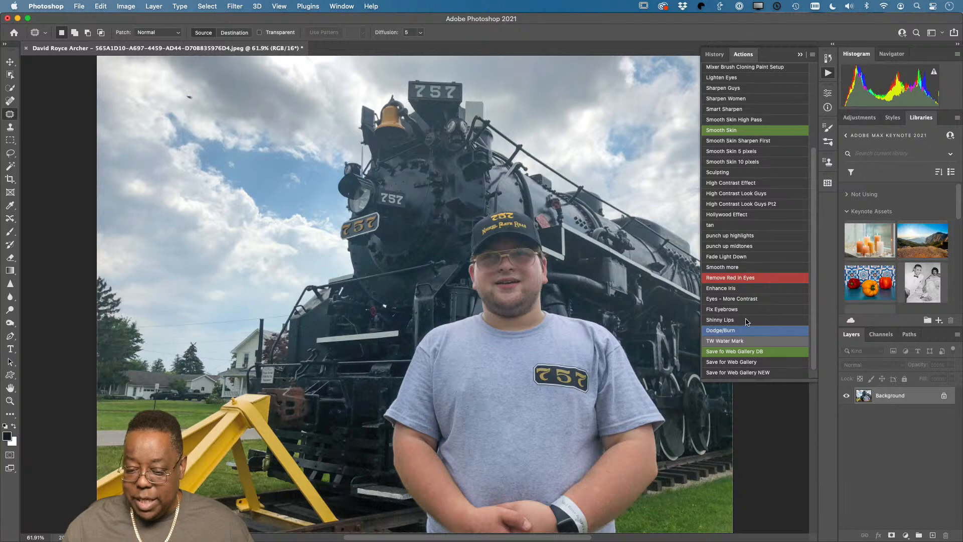
{"action": "left_click", "coordinate": [740, 331]}
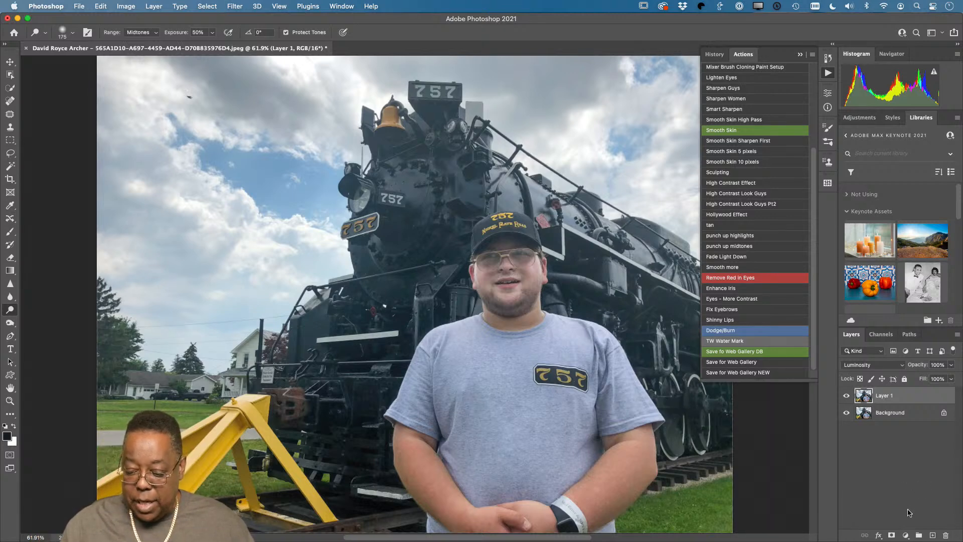
Save the retouched locomotive photo and close it to return to Lightroom Classic.
{"action": "key", "text": "super+s"}
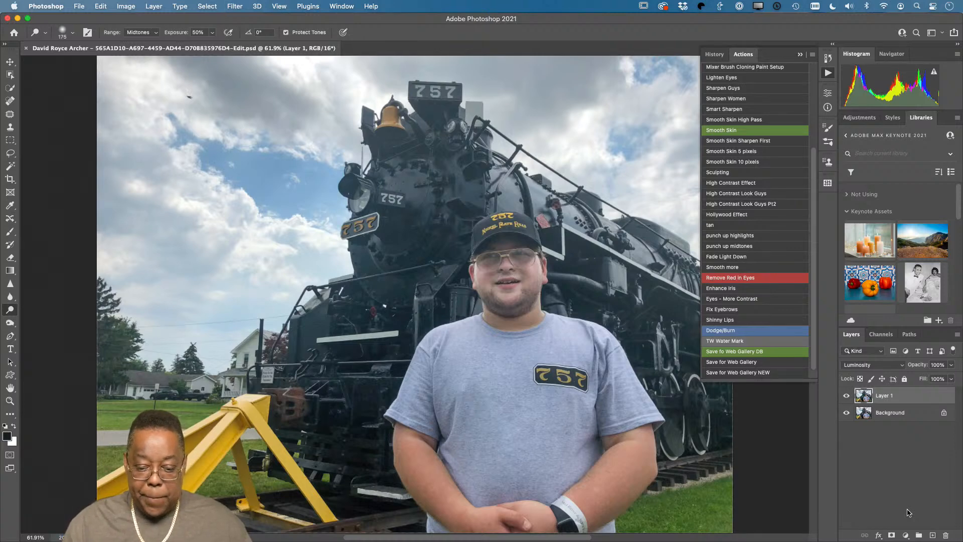
{"action": "key", "text": "super+w"}
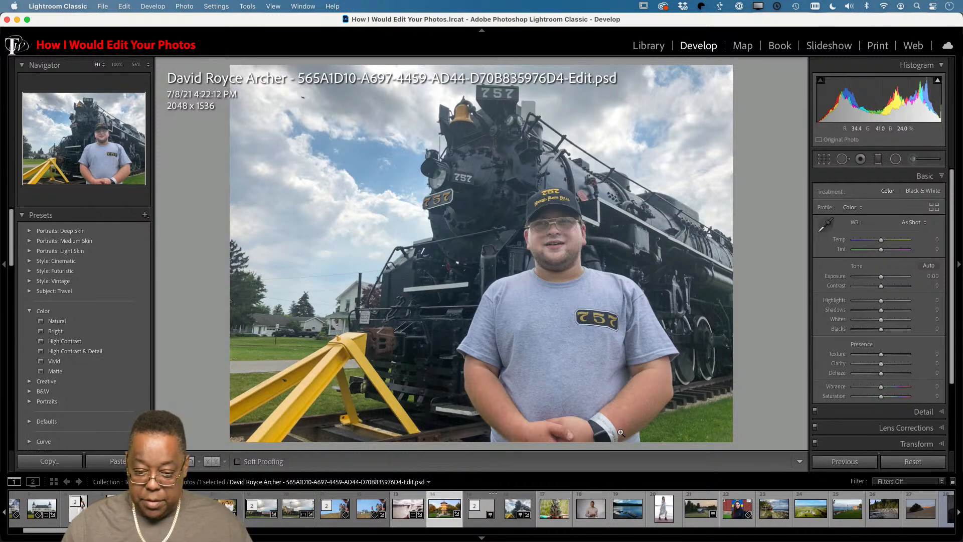
Compare the stain-free PSD version of the locomotive photo with the original JPEG, and return to the library grid.
{"action": "key", "text": "Left"}
{"action": "key", "text": "Right"}
{"action": "key", "text": "Right"}
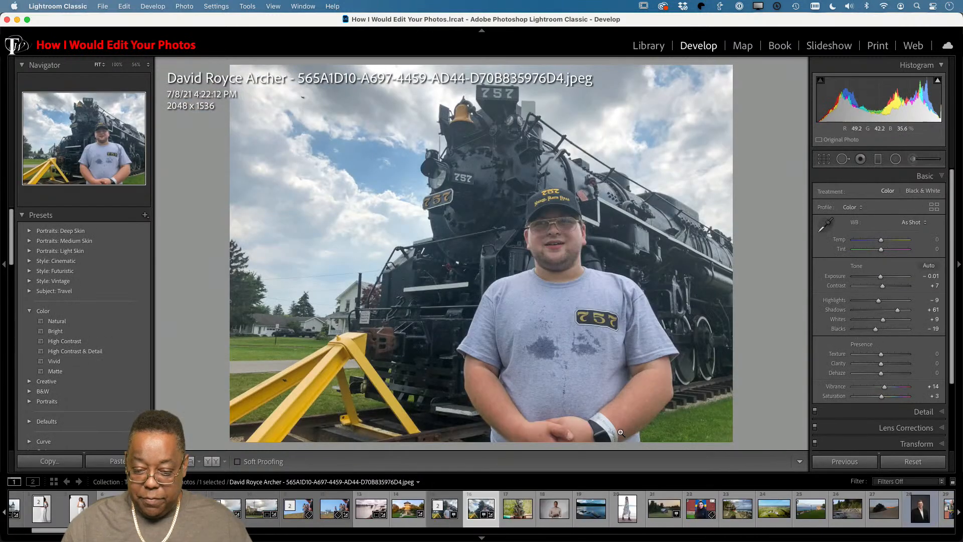
{"action": "key", "text": "Left"}
{"action": "key", "text": "Right"}
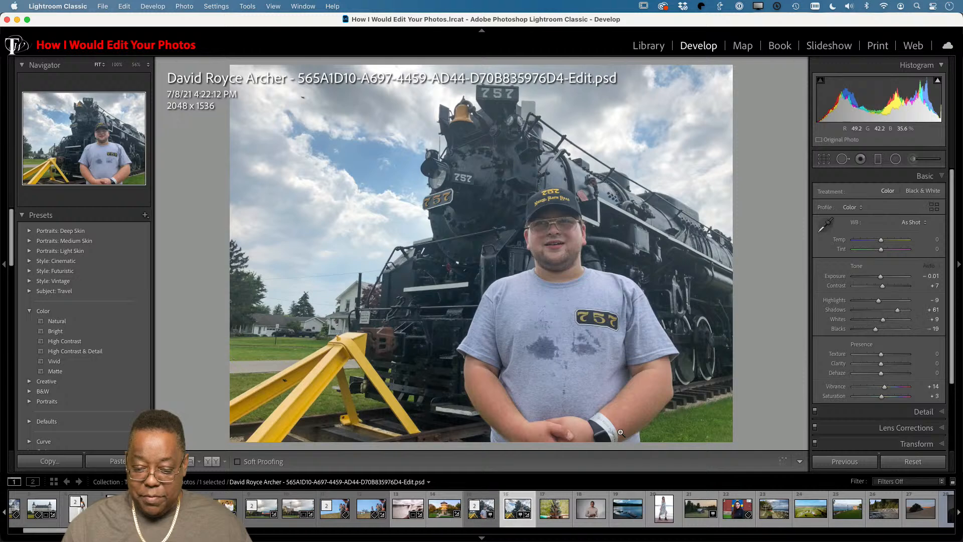
{"action": "key", "text": "Left"}
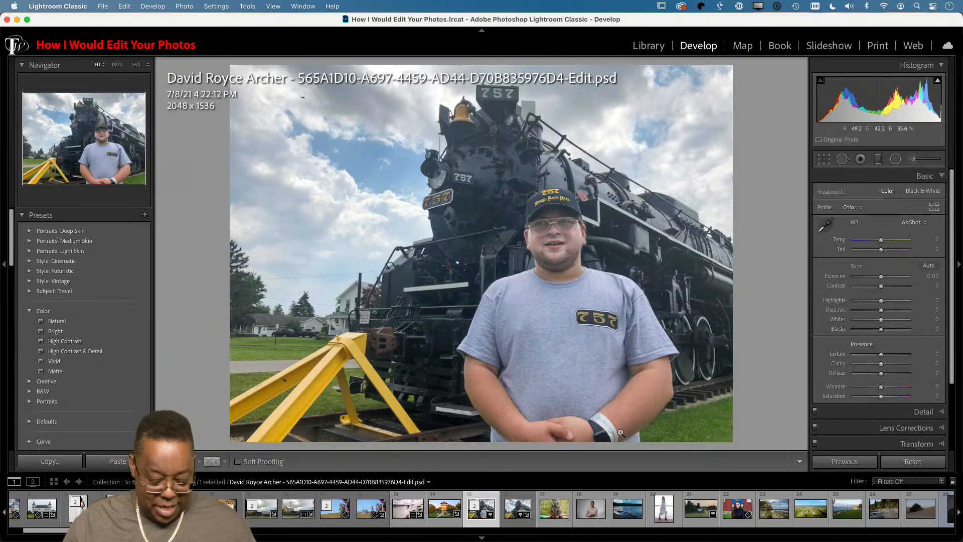
{"action": "key", "text": "g"}
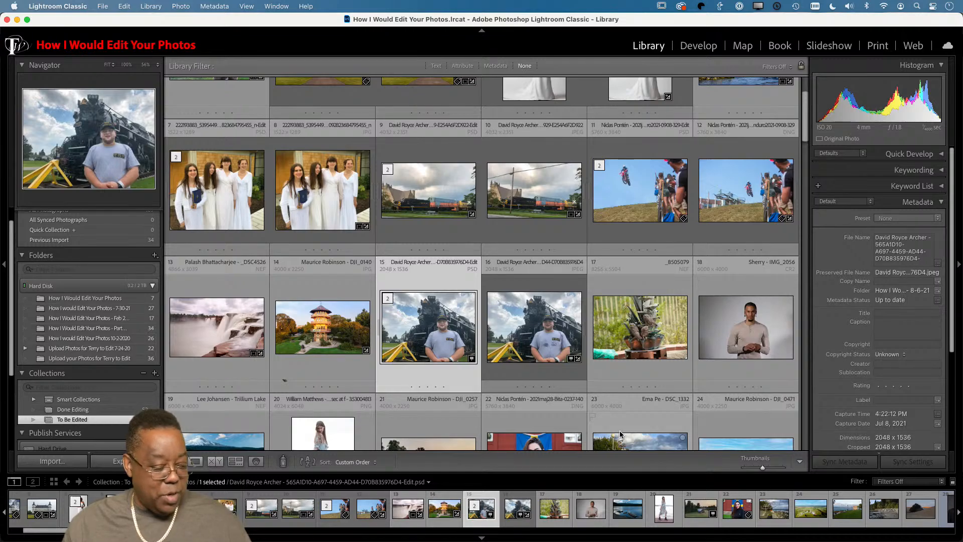